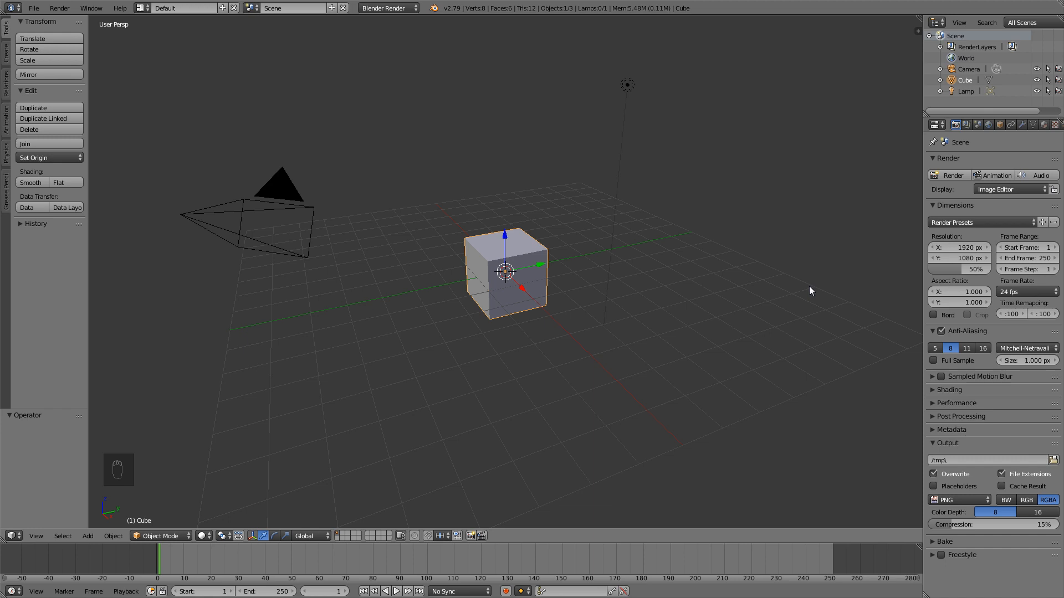
- Scale the default cube along the X axis to about 0.215 in the front view
middle_click_drag(582, 205, 596, 273)
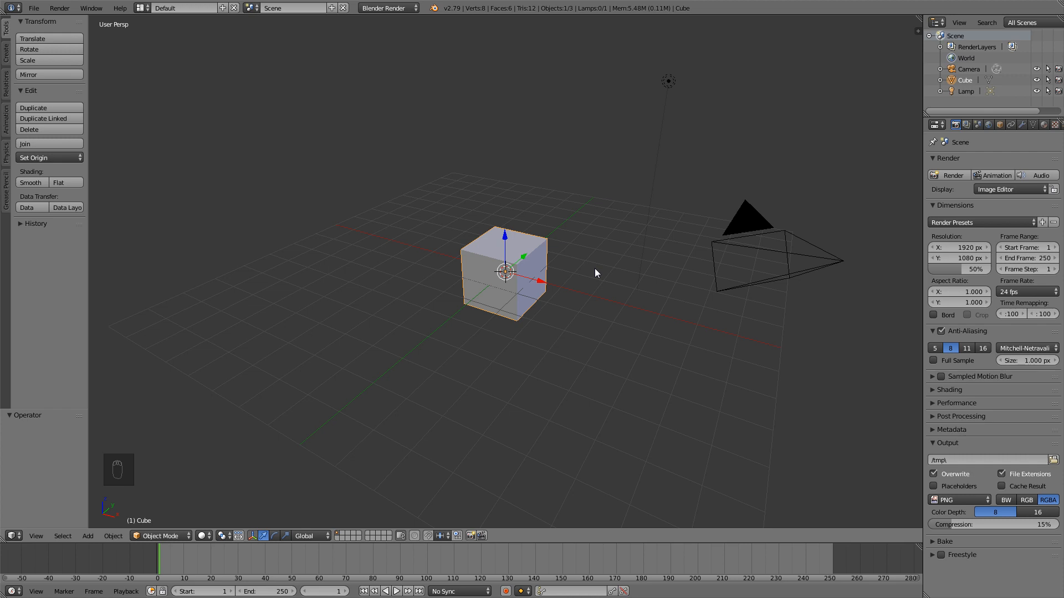
middle_click_drag(533, 274, 564, 250)
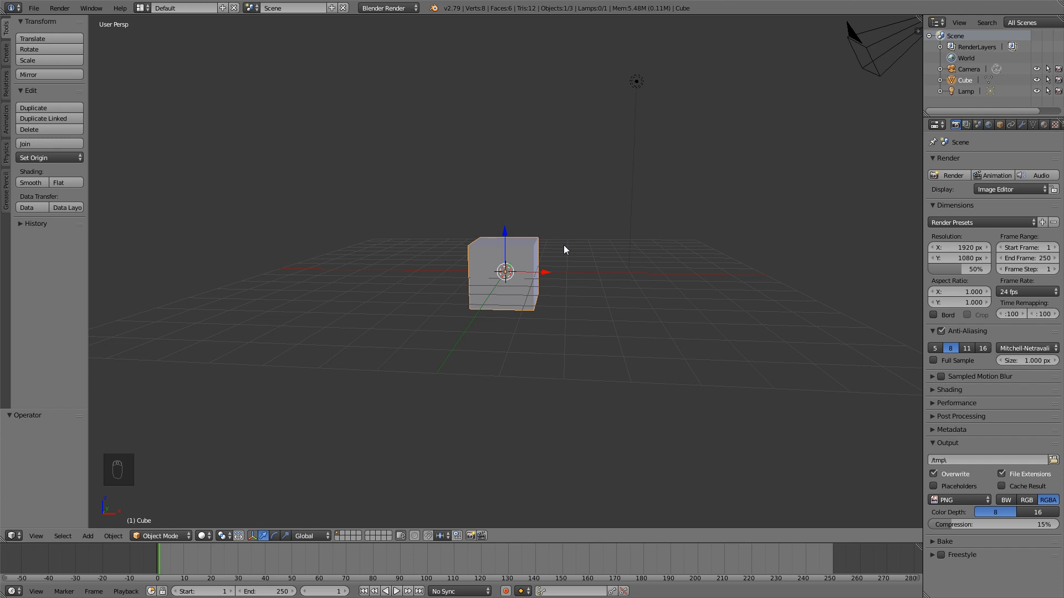
key("KP_1")
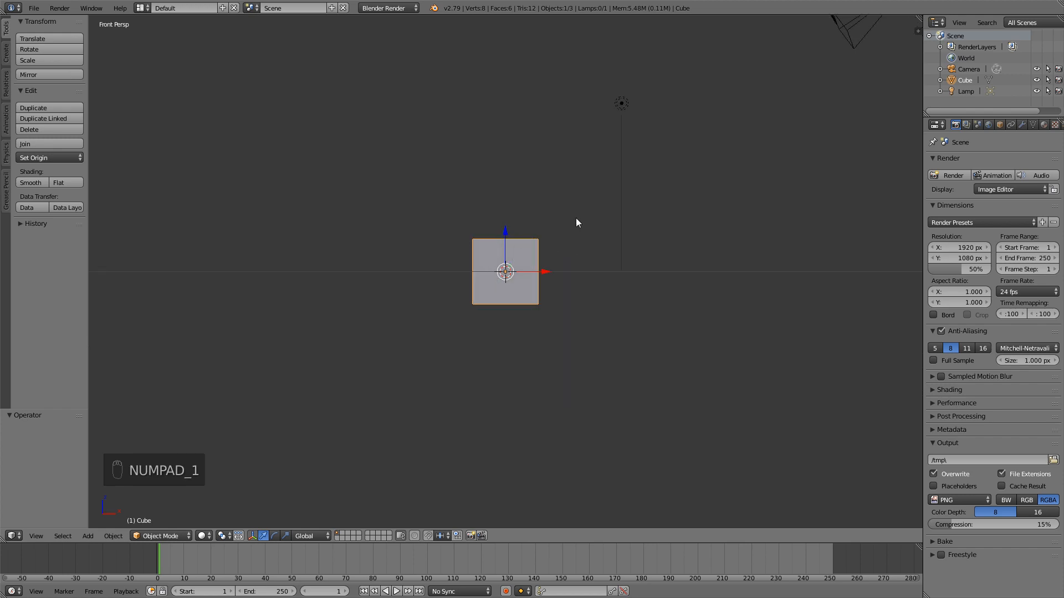
middle_click_drag(576, 219, 572, 254, "shift")
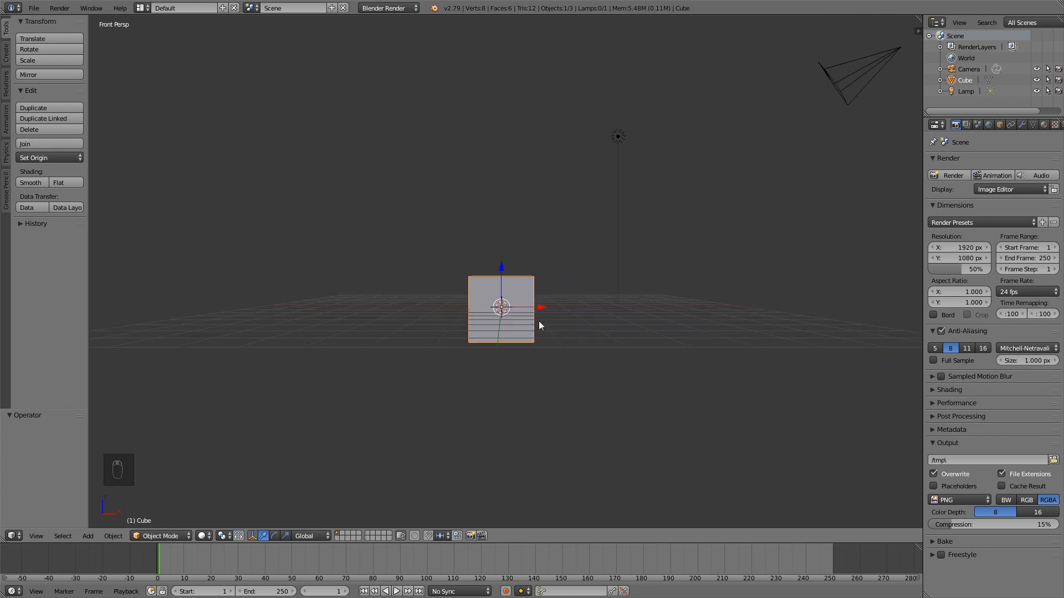
scroll(539, 321, "up", 2)
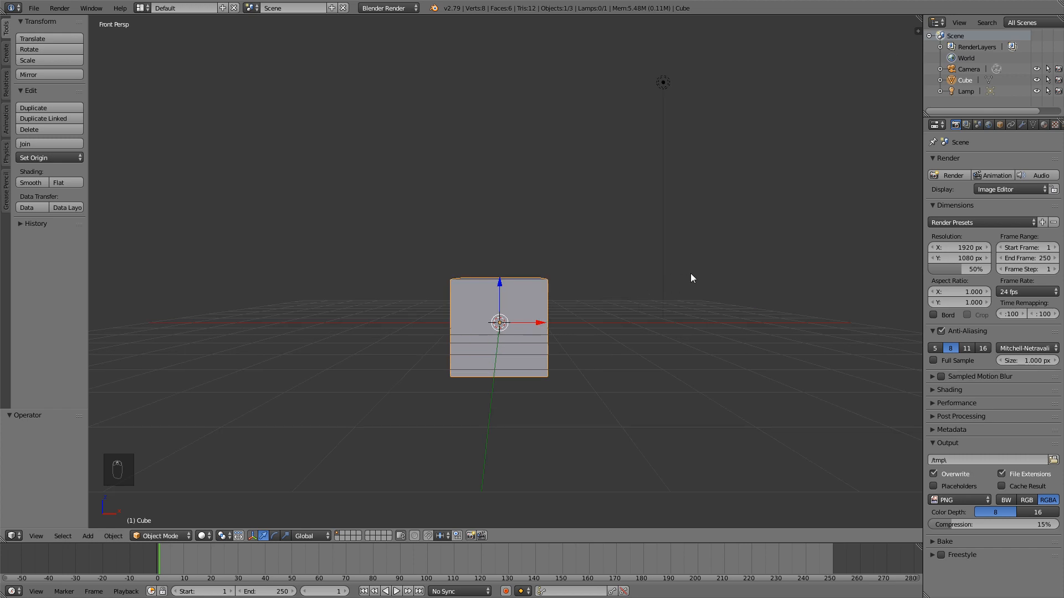
key("s")
key("x")
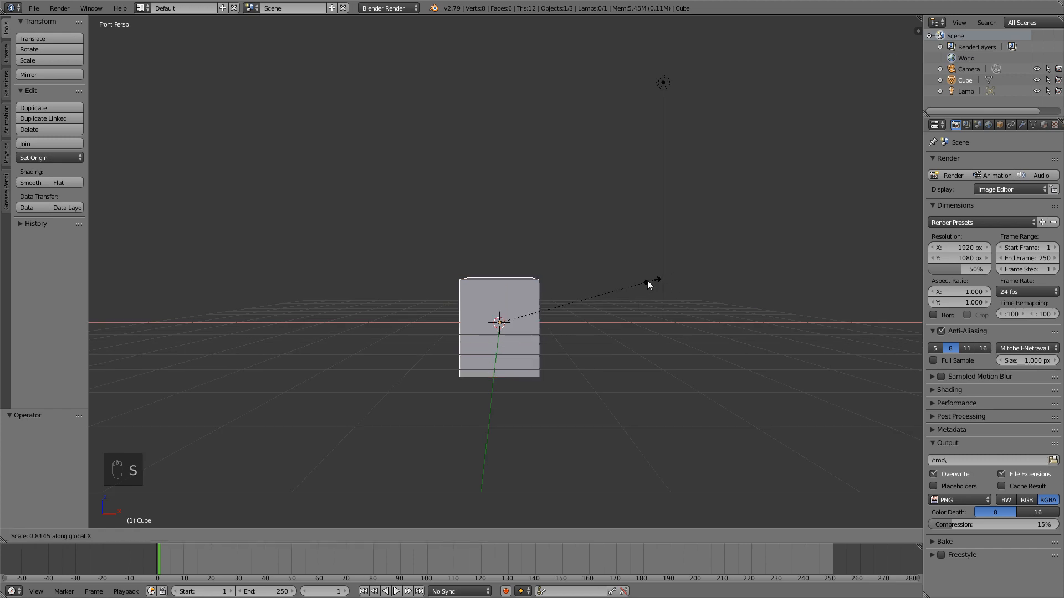
left_click(527, 291)
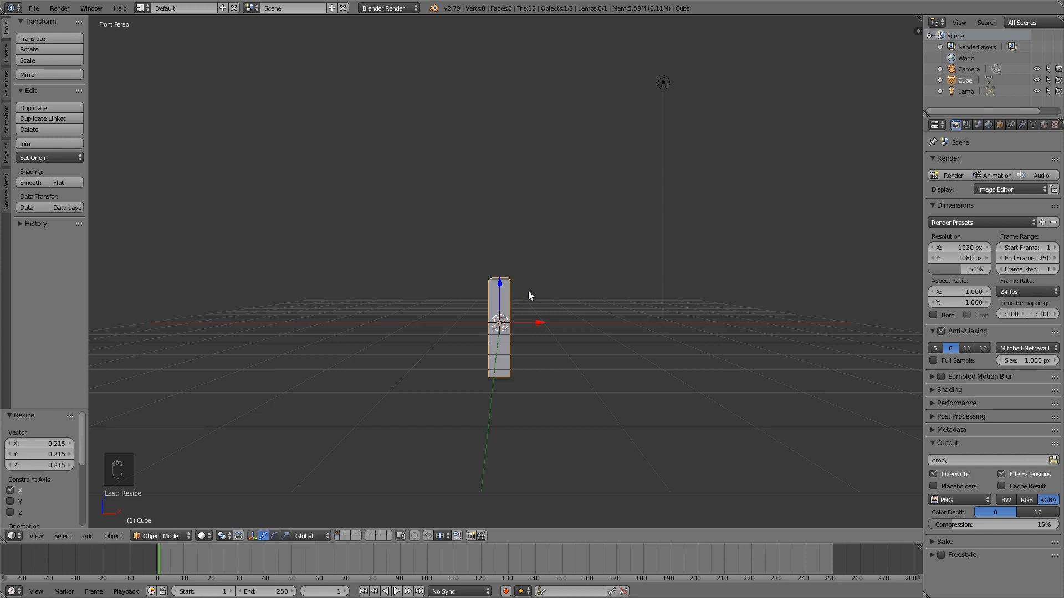
- Scale the narrowed cube along the Y axis to about 0.031 to form a thin upright plank
key("KP_3")
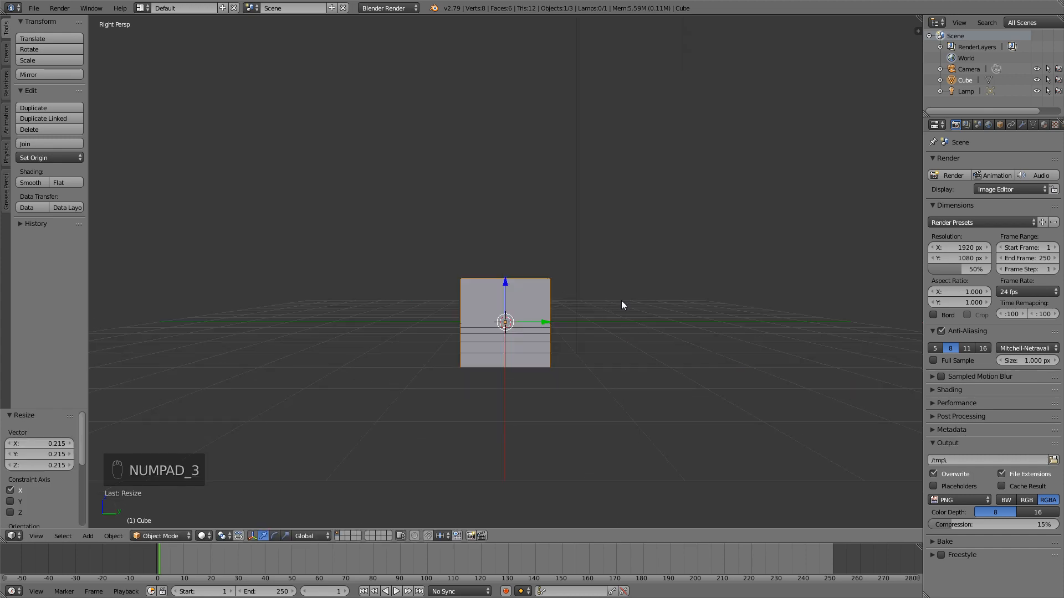
key("s")
key("y")
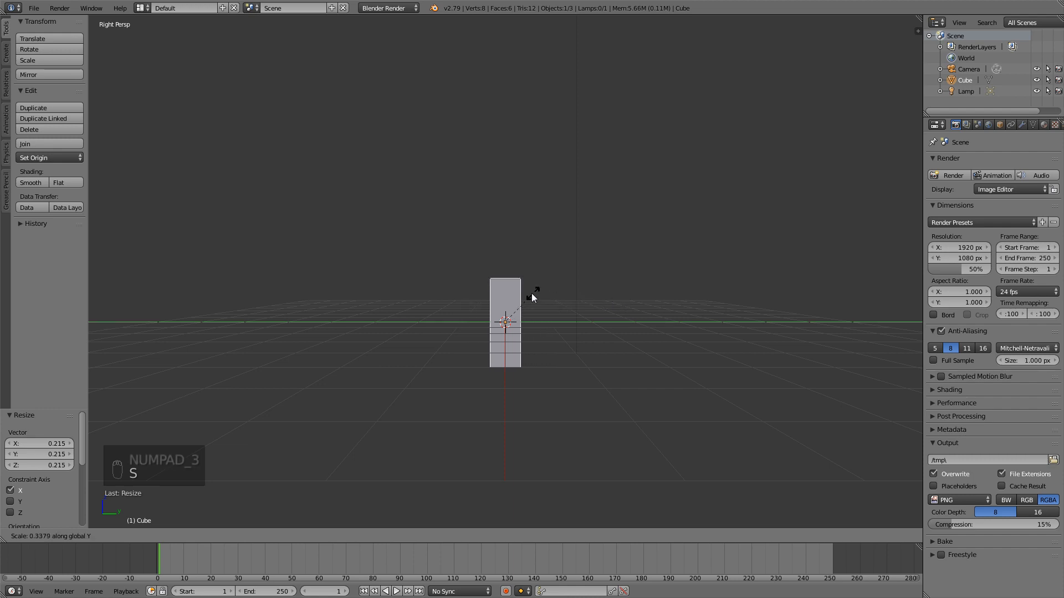
left_click(504, 320)
middle_click_drag(503, 321, 596, 323)
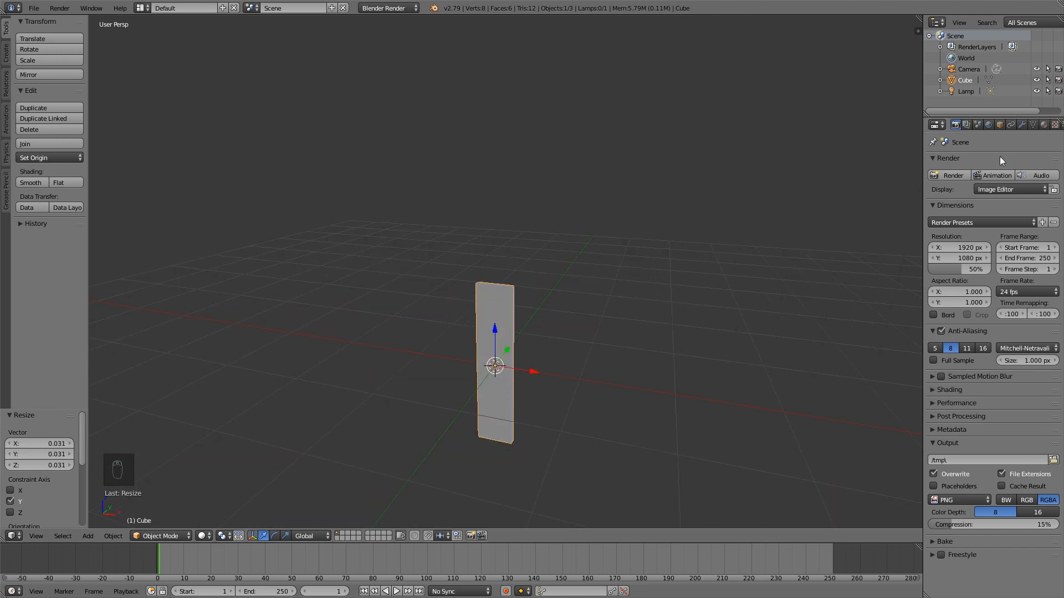
- Add an Array modifier to the plank with a relative X offset of 1.1
left_click(1021, 125)
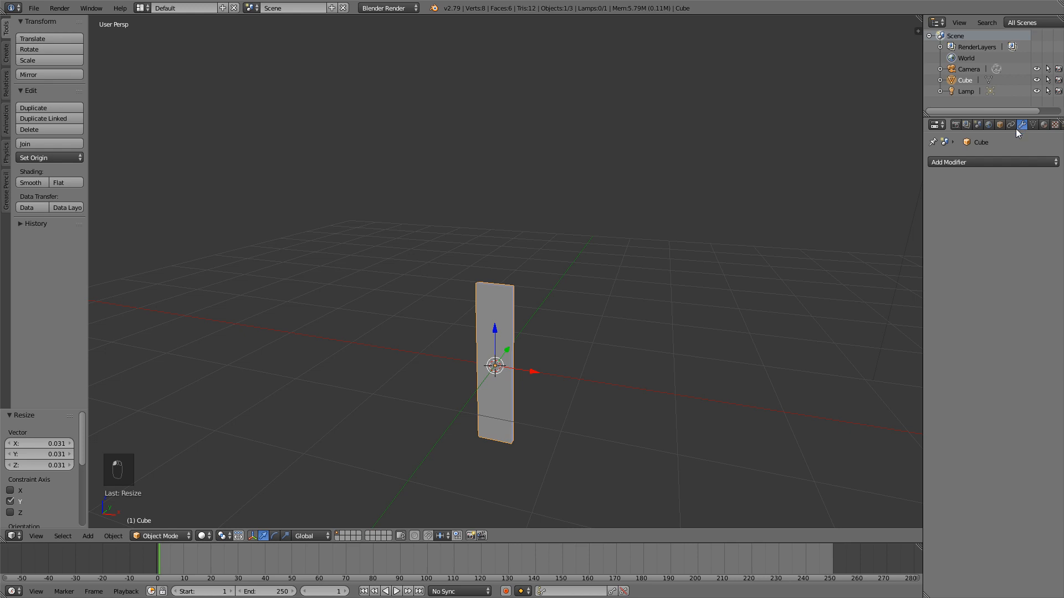
left_click(977, 160)
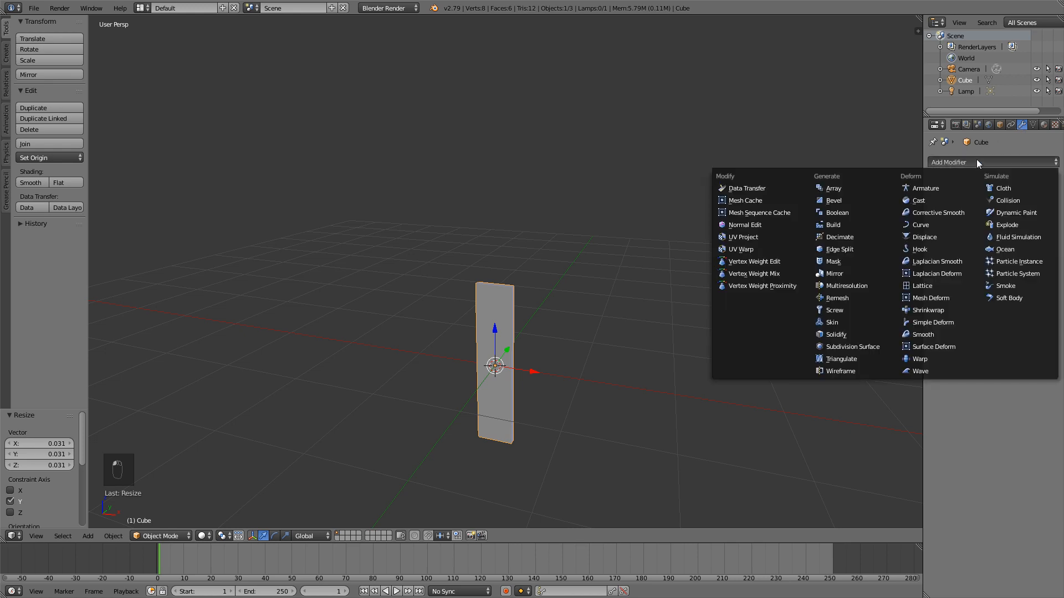
left_click(873, 190)
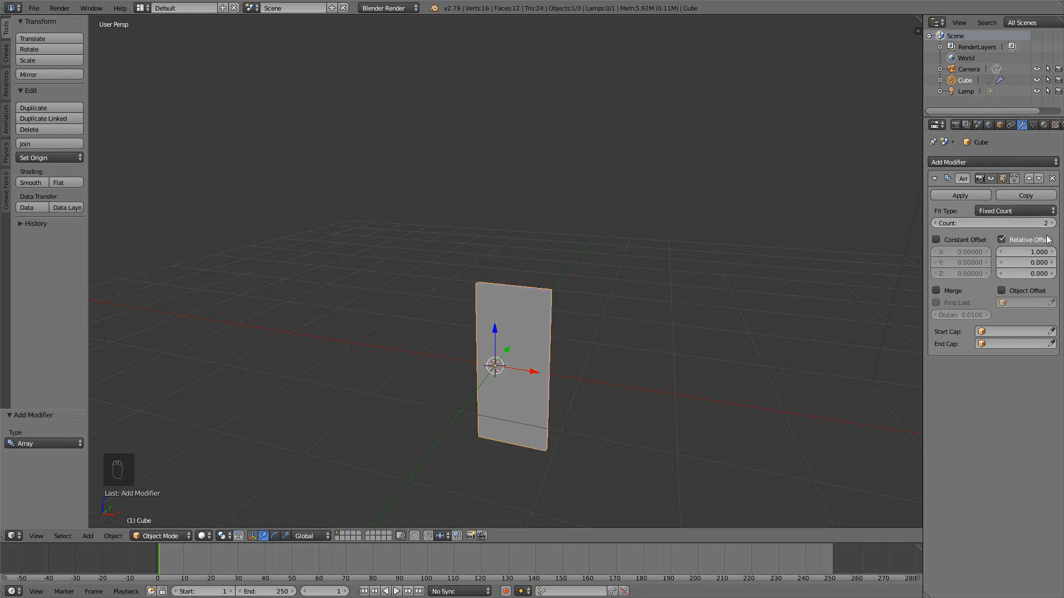
left_click(1027, 251)
type("1.1")
key("Return")
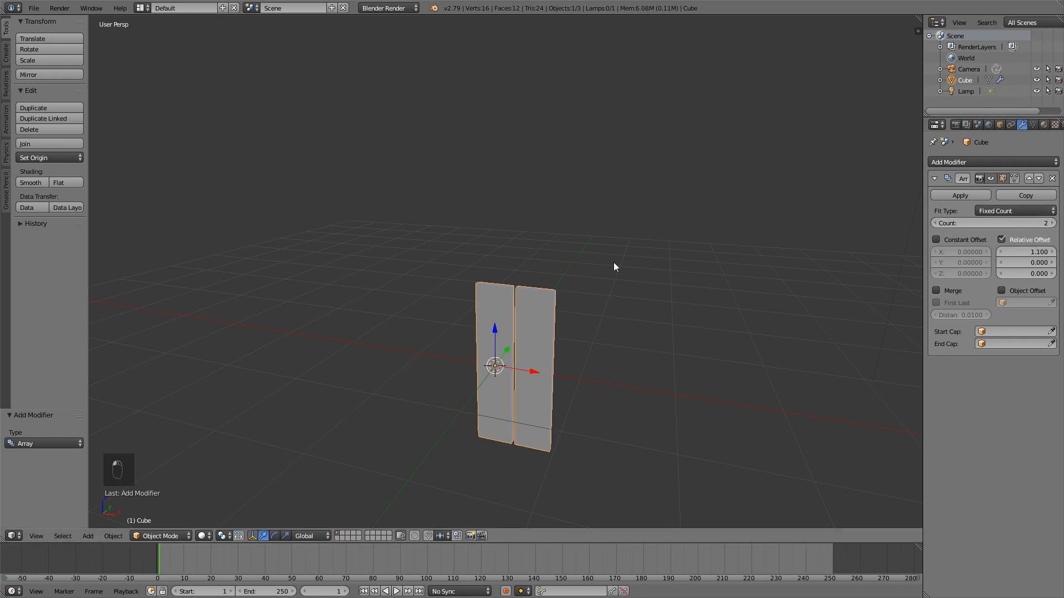
- Set the plank's Array count to 16
left_click(1019, 222)
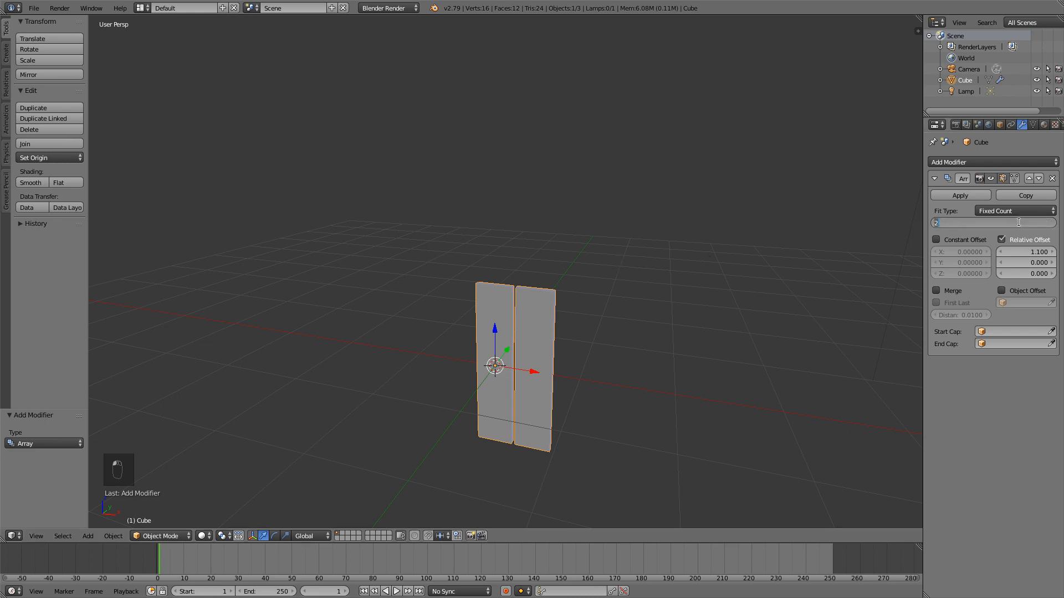
type("16")
key("Return")
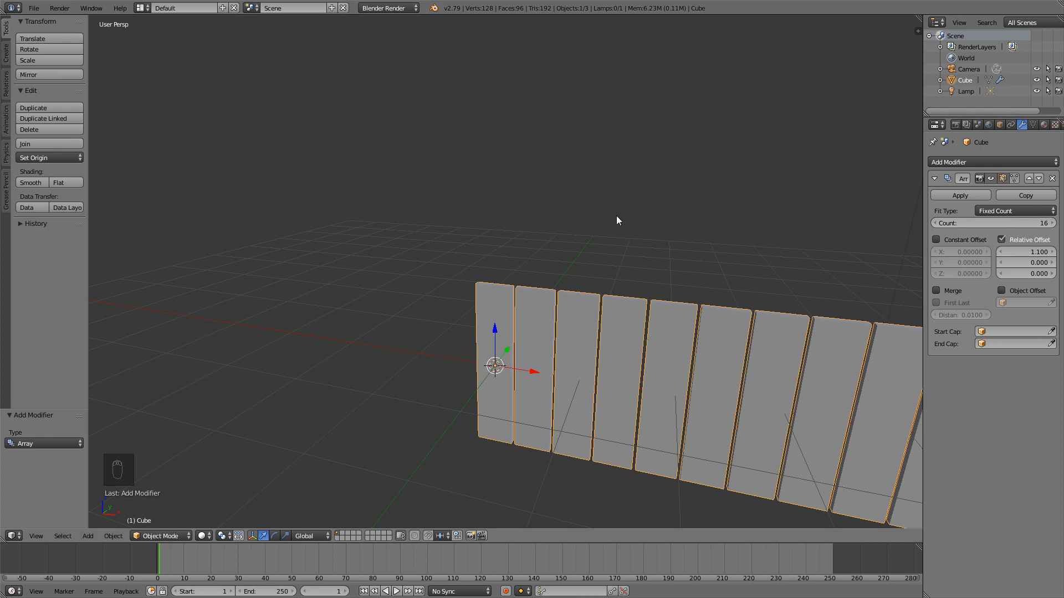
middle_click_drag(613, 235, 612, 251)
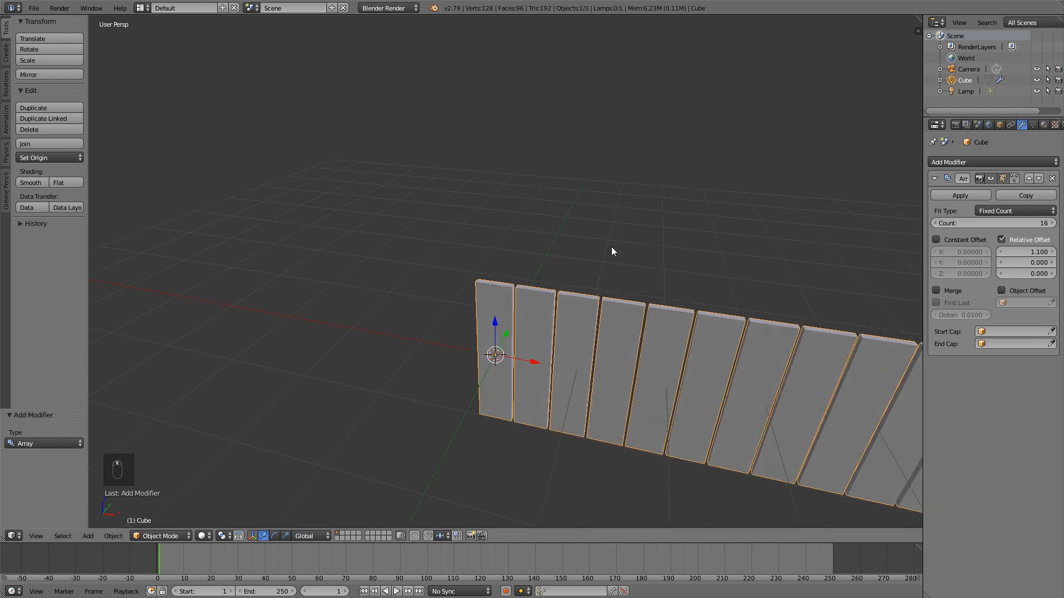
- Add a Bezier circle at the scene origin in the top view
key("KP_7")
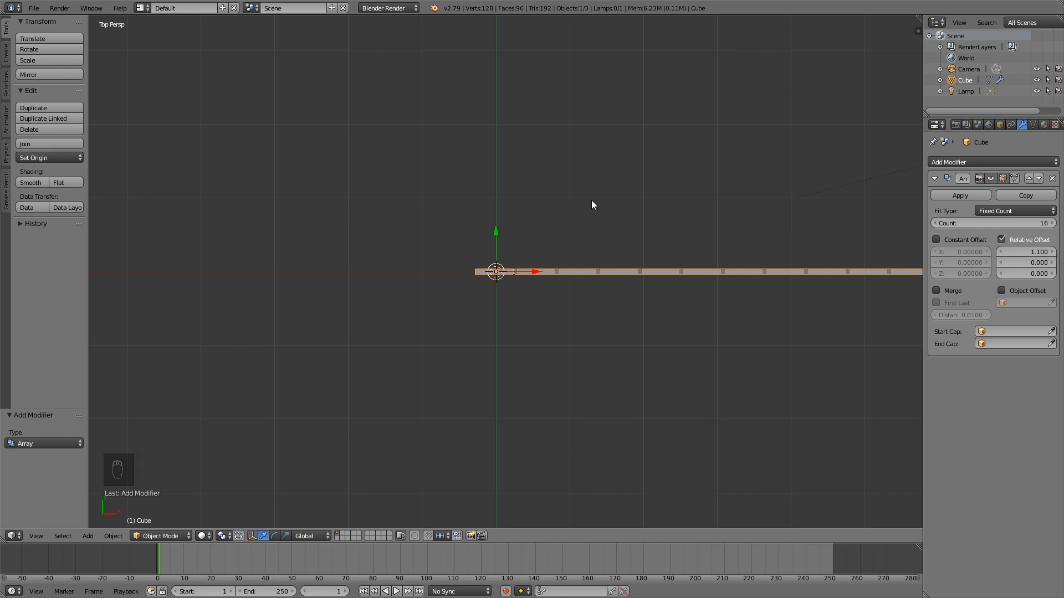
key("shift+a")
mouse_move(592, 204)
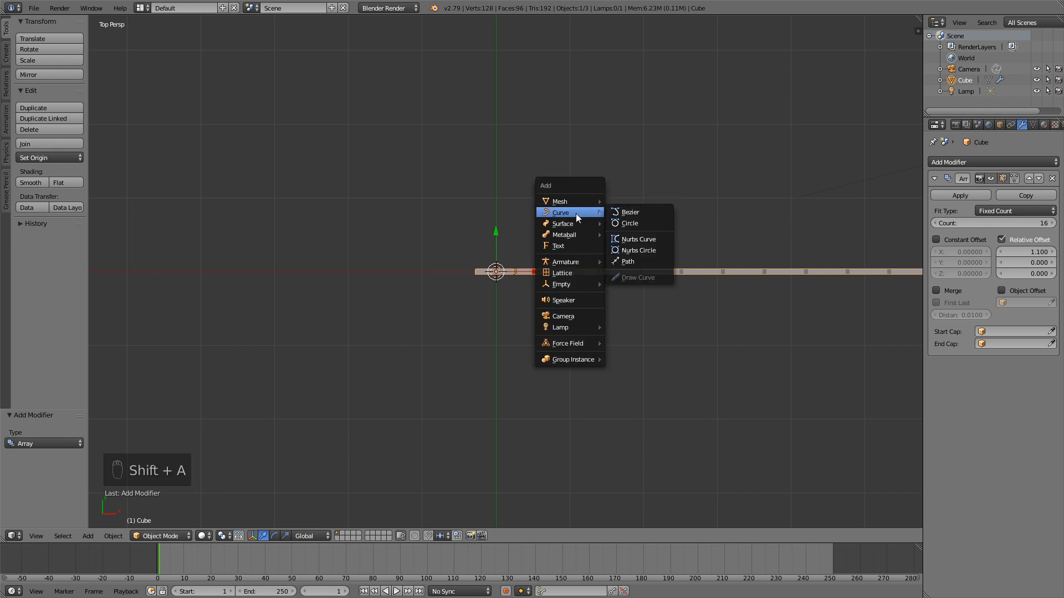
left_click(630, 224)
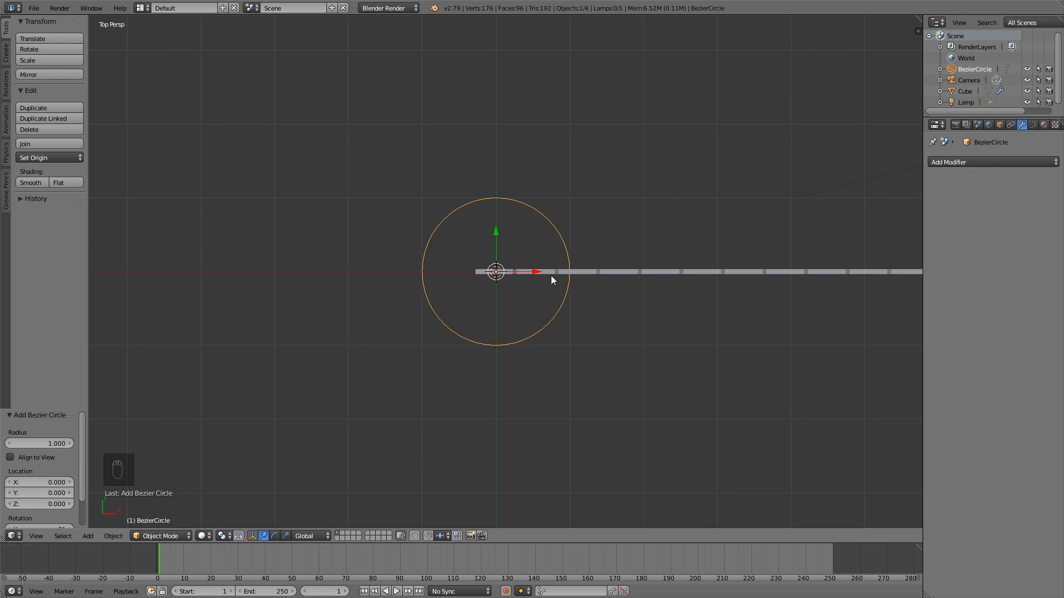
- Add a Curve modifier to the plank row with BezierCircle as its deforming object
right_click(609, 271)
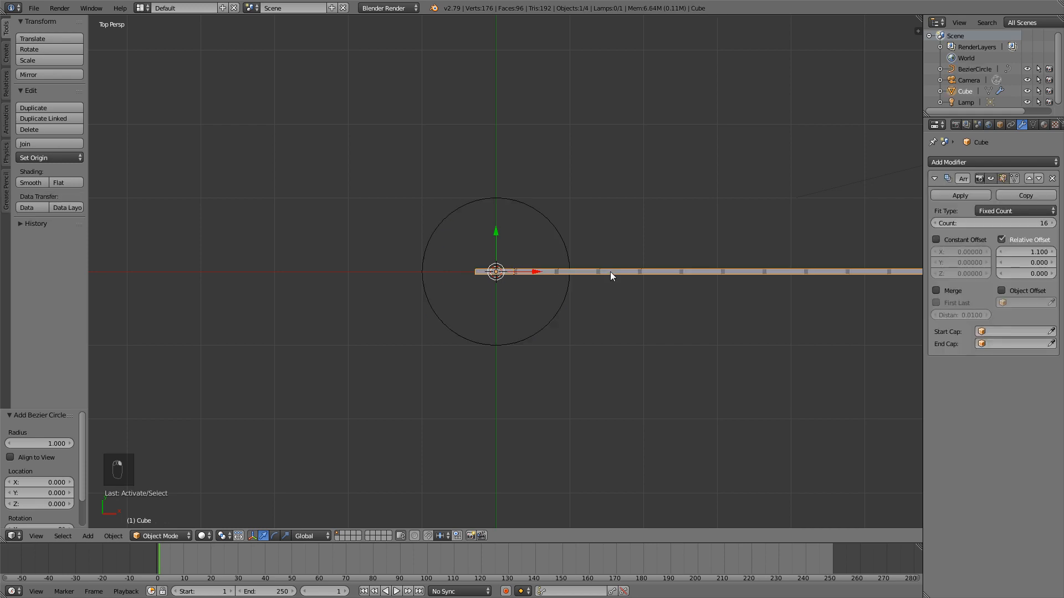
left_click(956, 162)
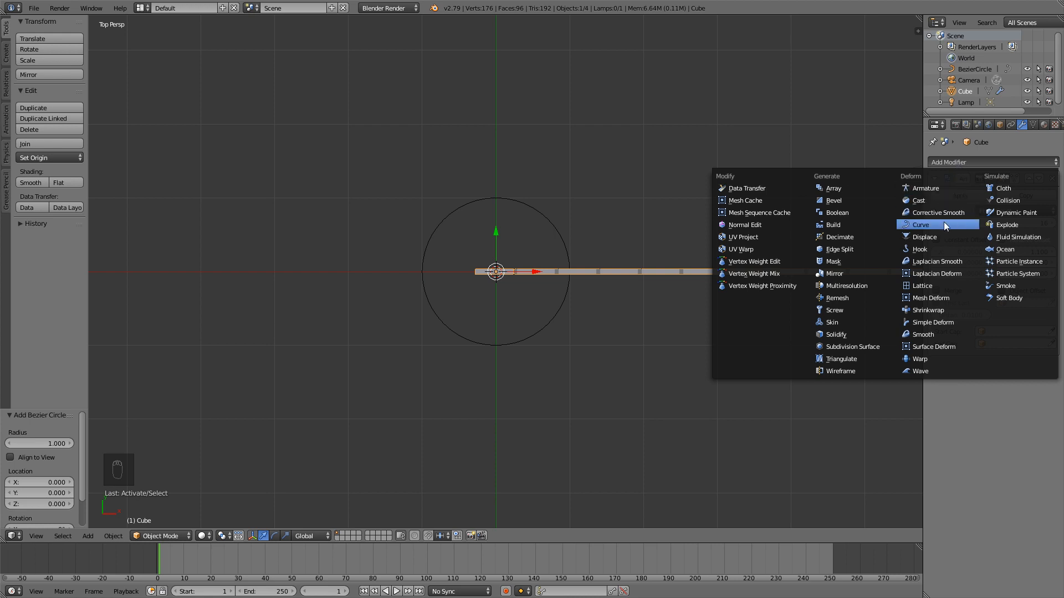
left_click(930, 227)
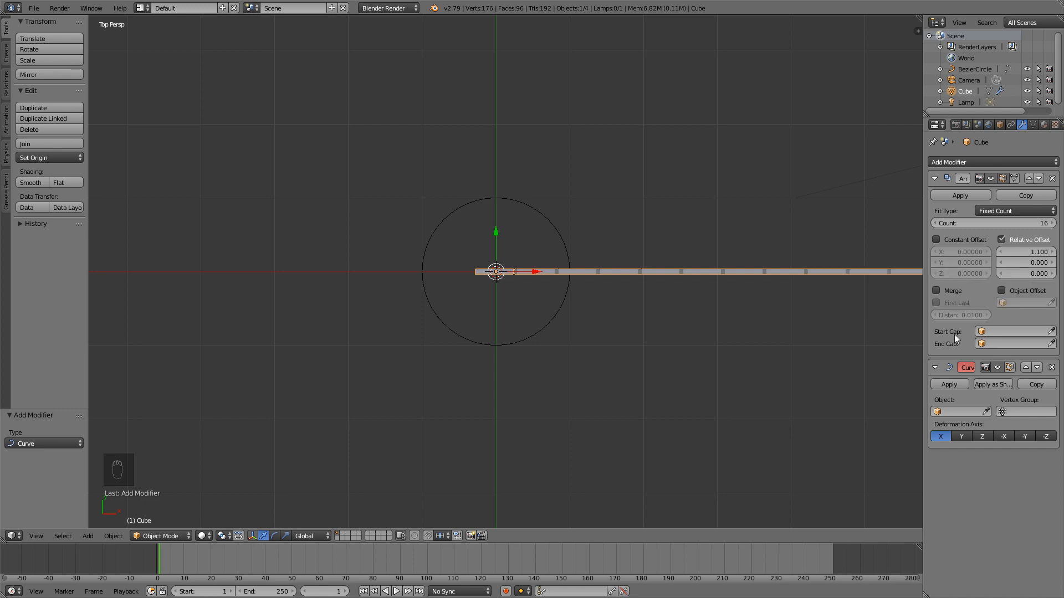
left_click(954, 410)
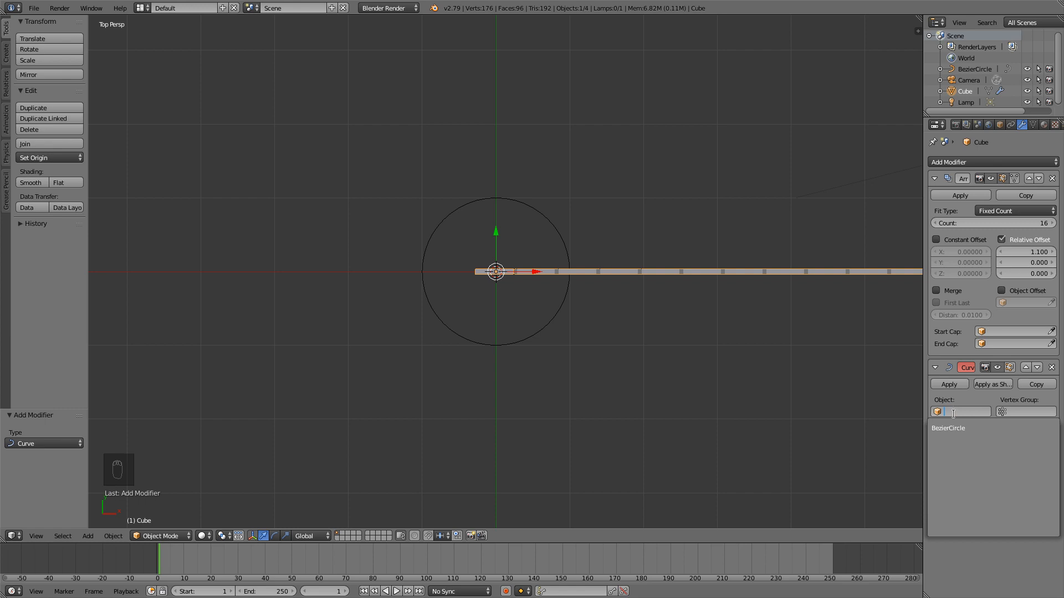
left_click(955, 427)
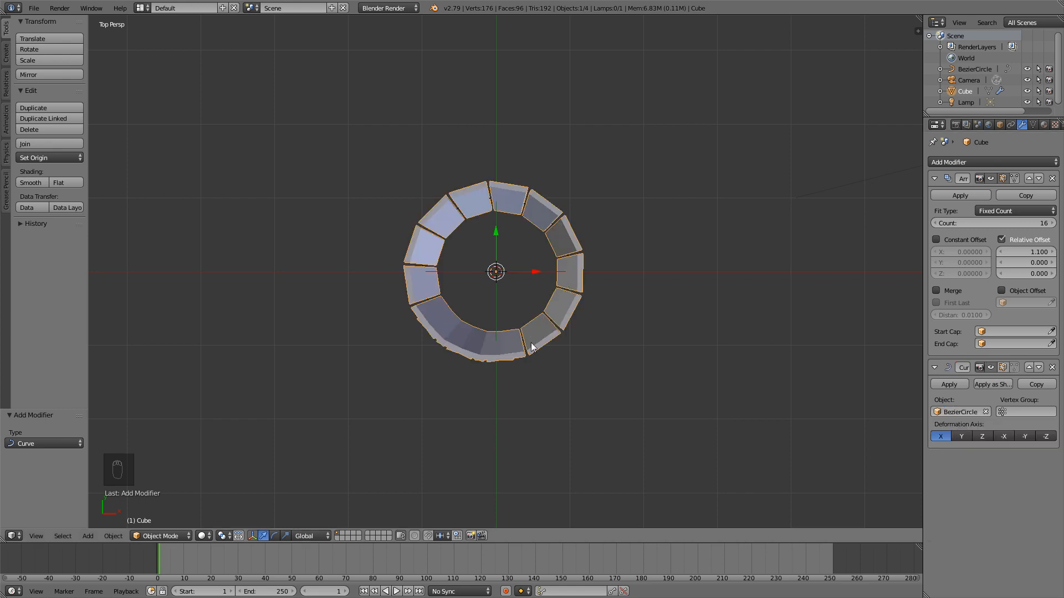
middle_click_drag(531, 346, 546, 306)
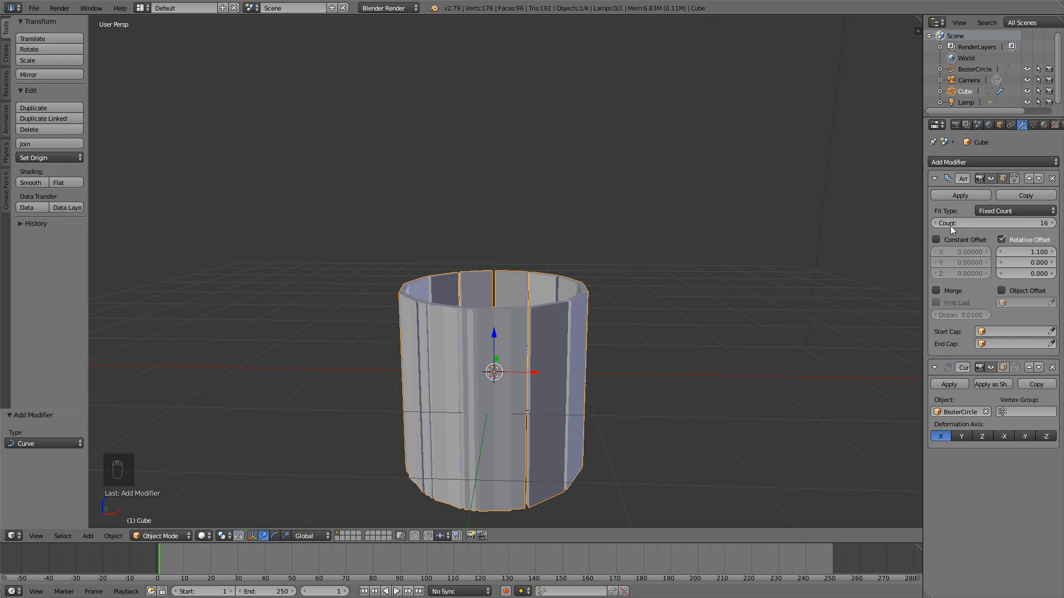
- Try an Array count of 12 on the plank ring and restore the count to 16
left_click_drag(950, 225, 929, 225)
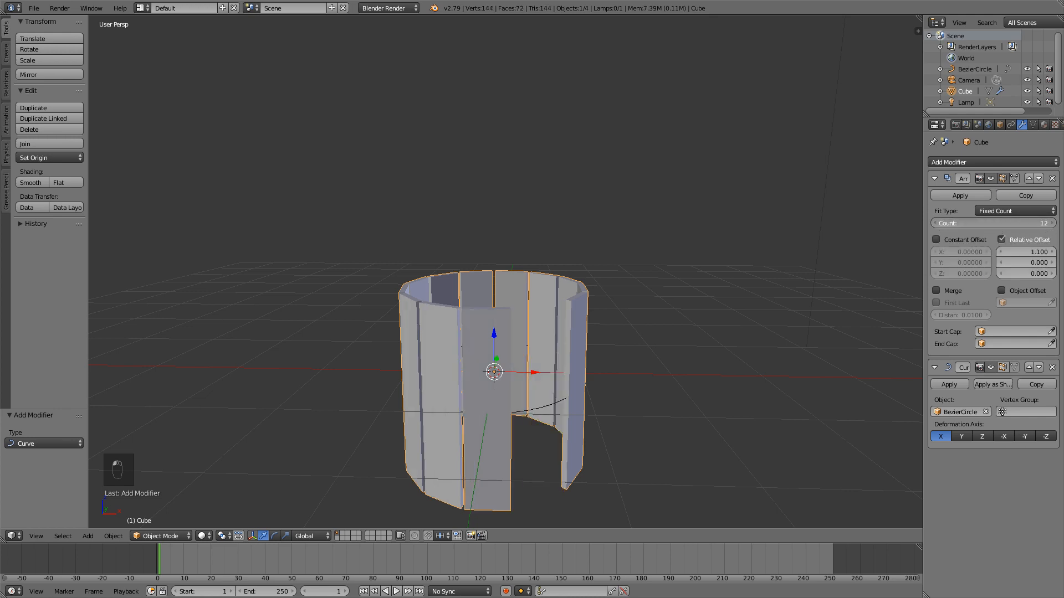
left_click(1051, 223)
left_click(1051, 224)
left_click(1052, 223)
left_click(1051, 223)
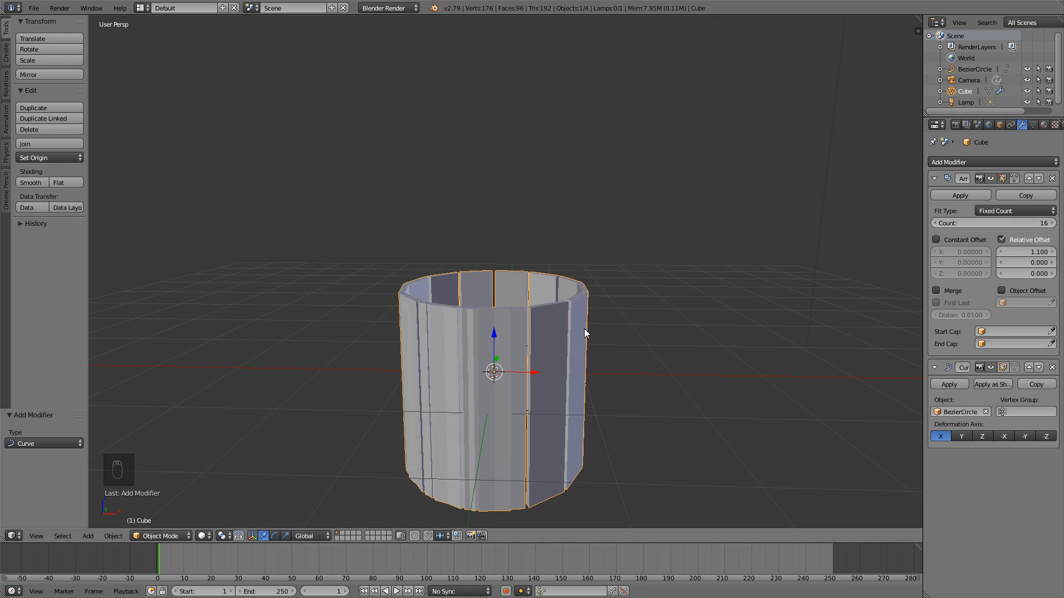
- Scale the plank object along the X axis to about 0.832 so the 16 planks close the ring without overlapping
middle_click_drag(643, 367, 640, 306)
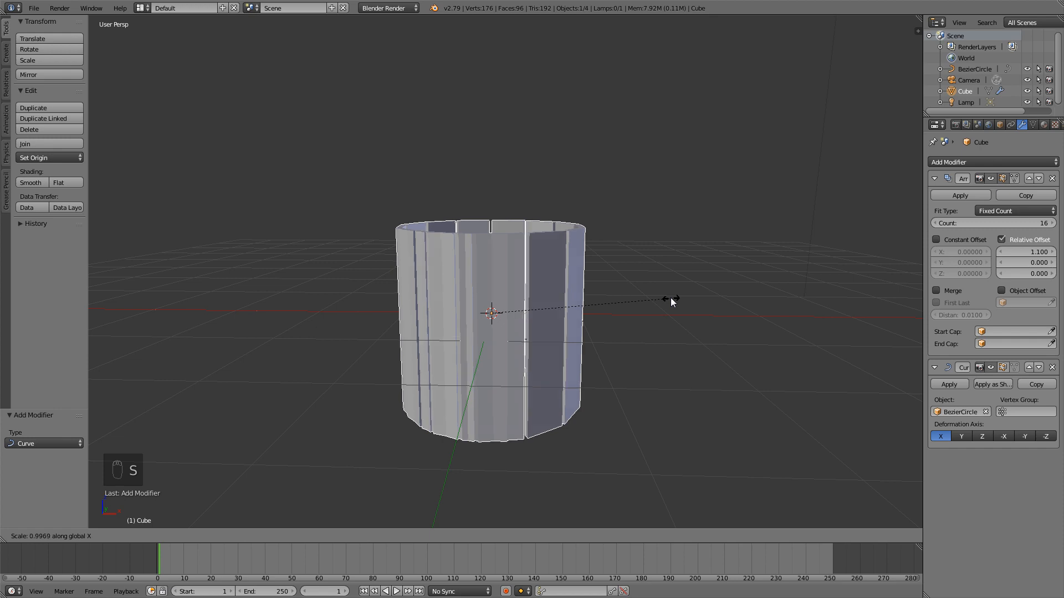
key("s")
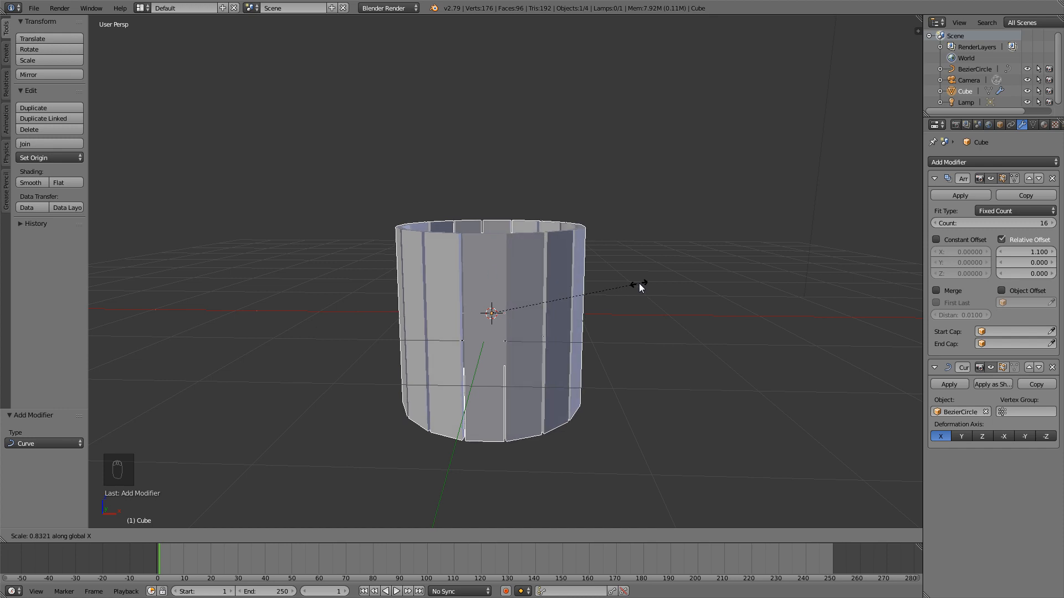
left_click(637, 286)
middle_click_drag(540, 268, 557, 293)
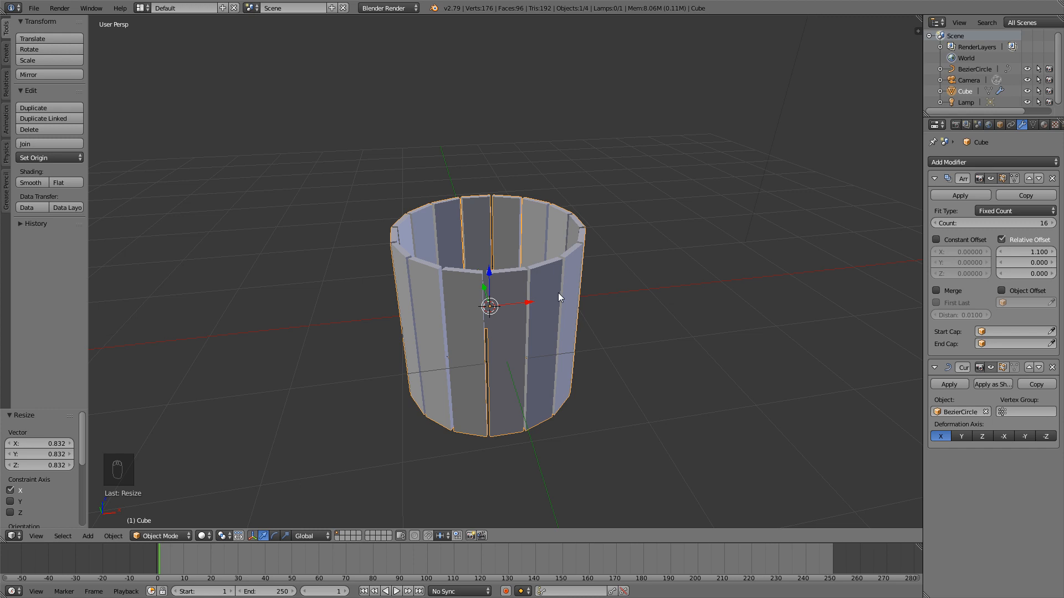
- Examine the ring and the plank's undeformed mesh from the top, entering and leaving Edit Mode
key("KP_7")
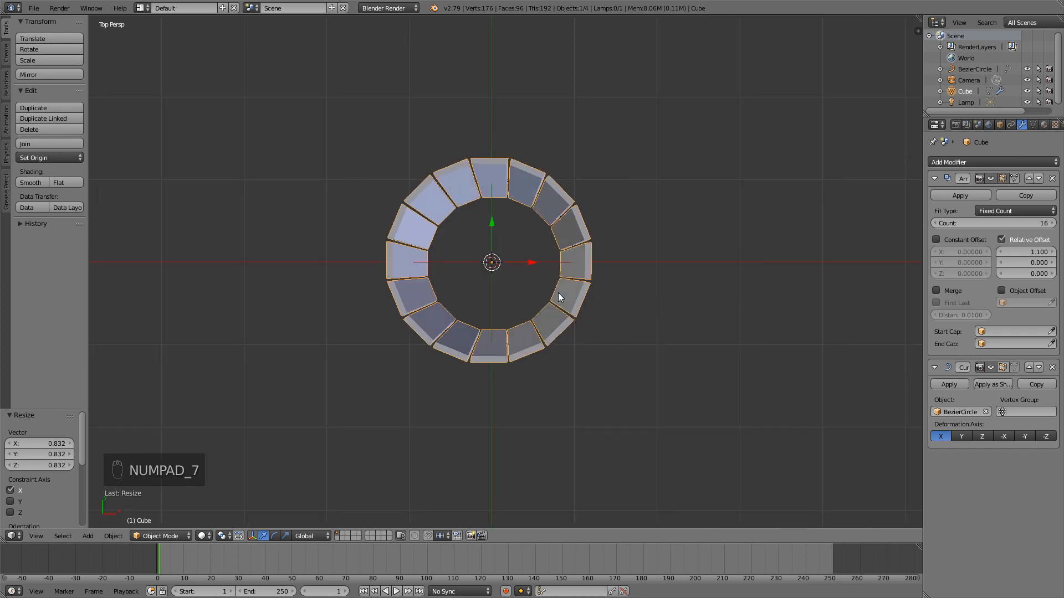
key("Tab")
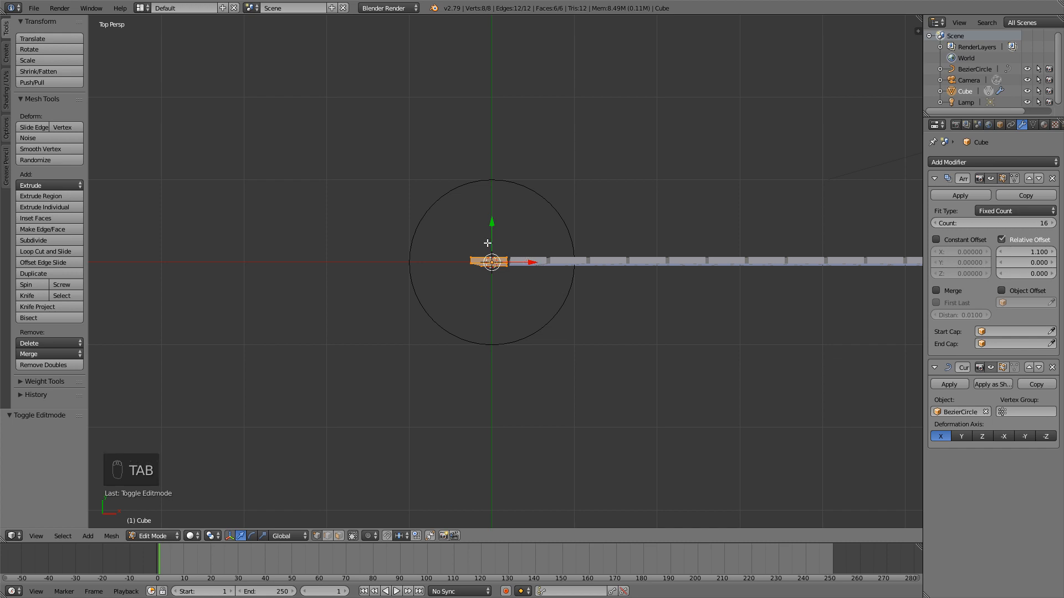
scroll(487, 243, "up", 5)
middle_click_drag(502, 213, 550, 269, "shift")
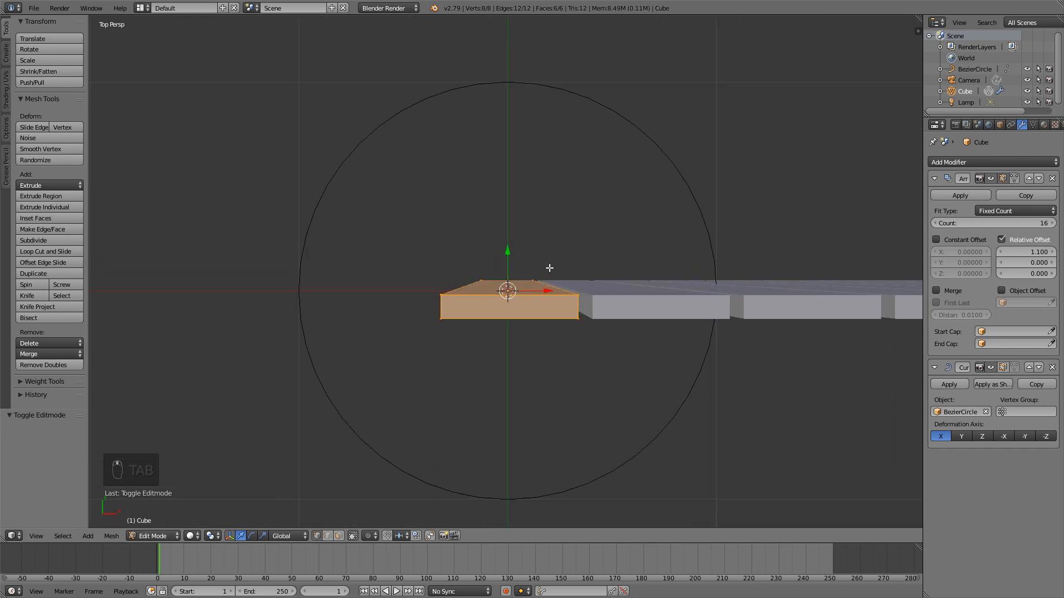
key("Tab")
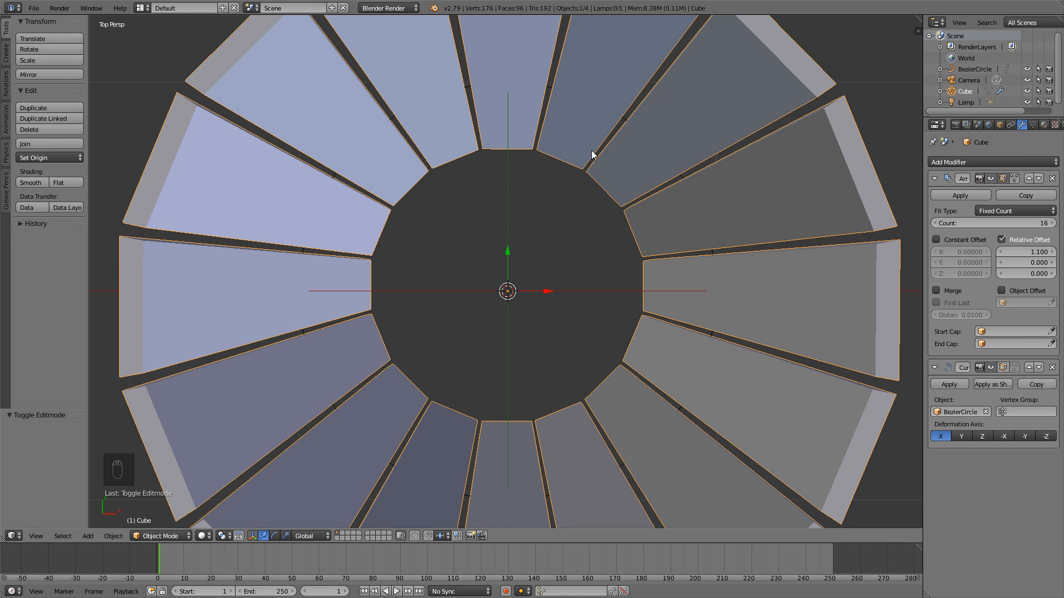
- Bevel the two long vertical edges on the plank's outer face by about 0.339
key("Tab")
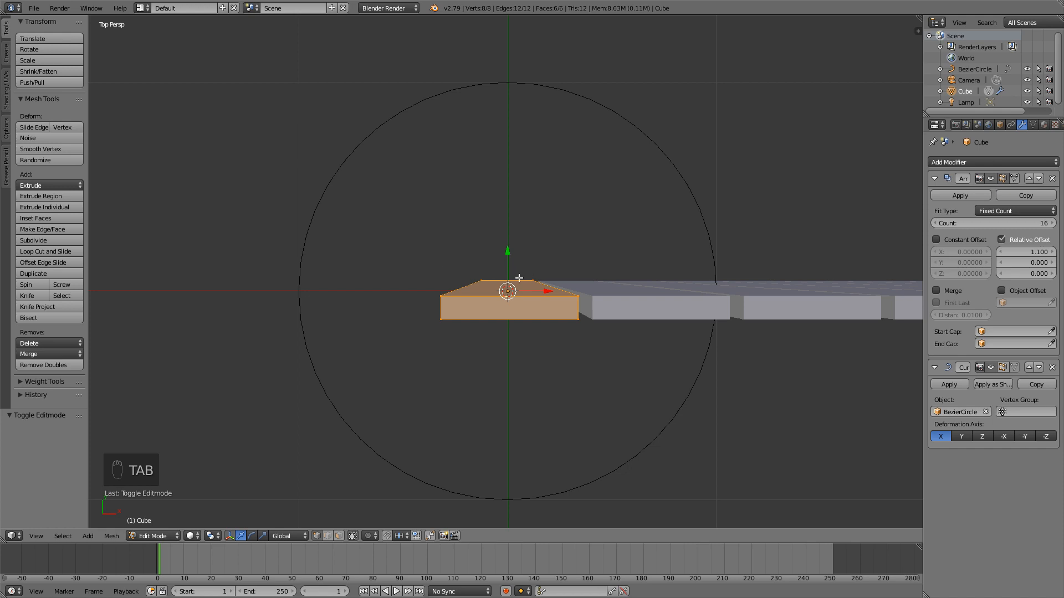
scroll(567, 294, "up", 1)
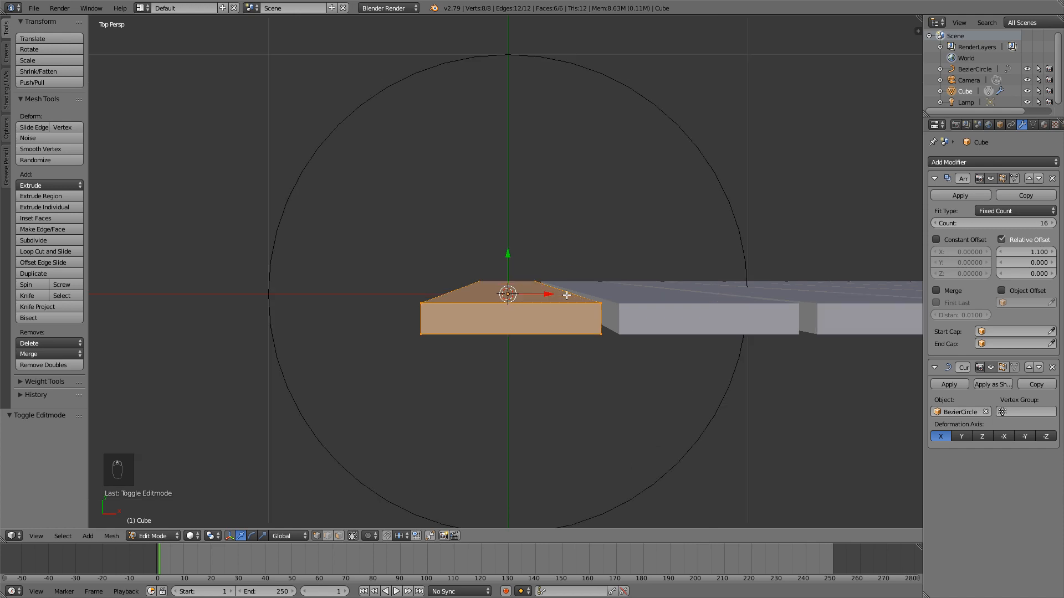
key("ctrl+Tab")
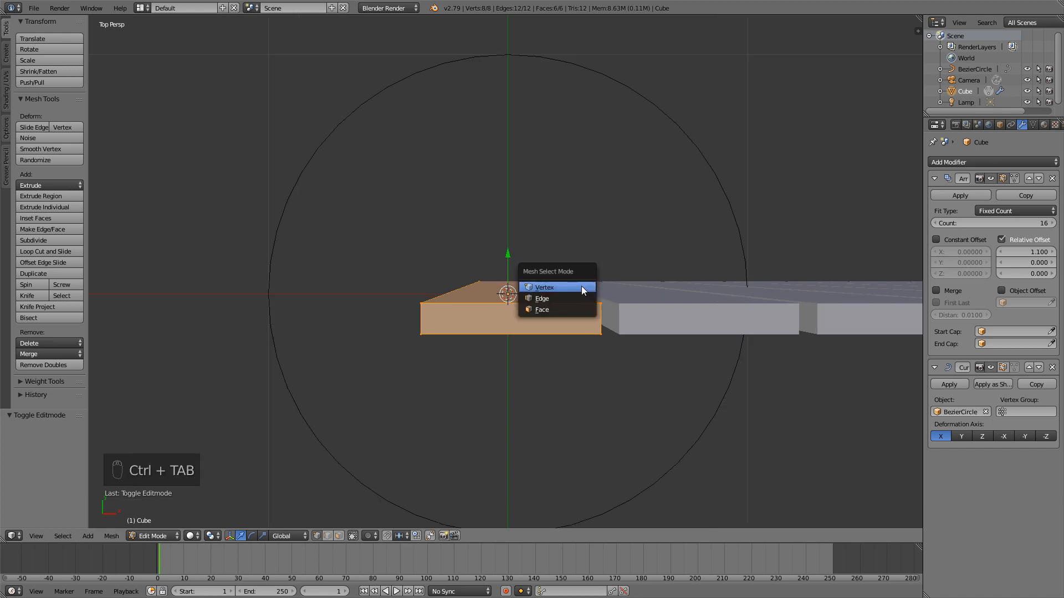
left_click(574, 295)
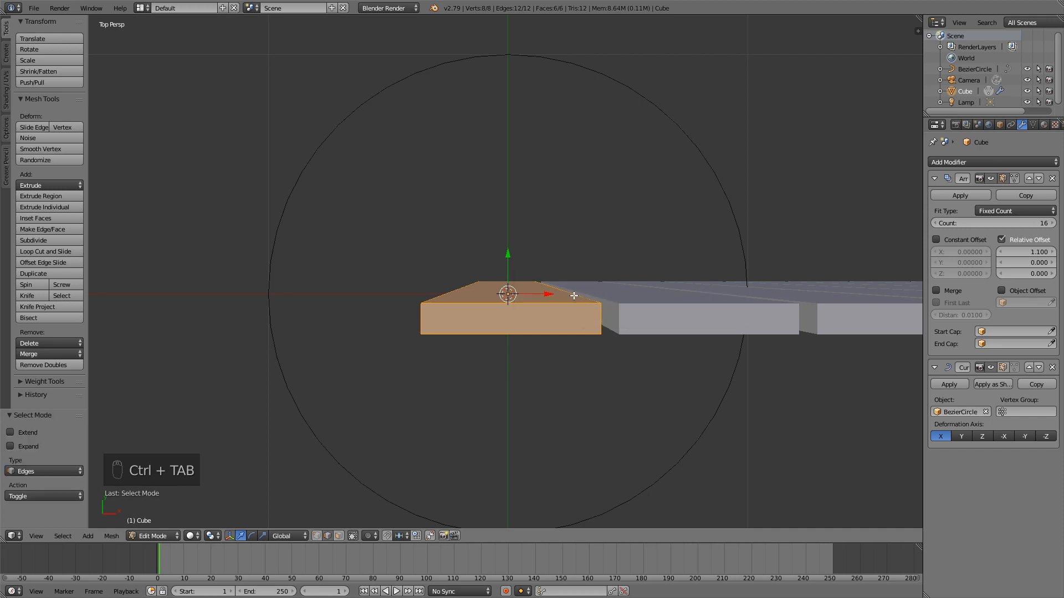
left_click(568, 291)
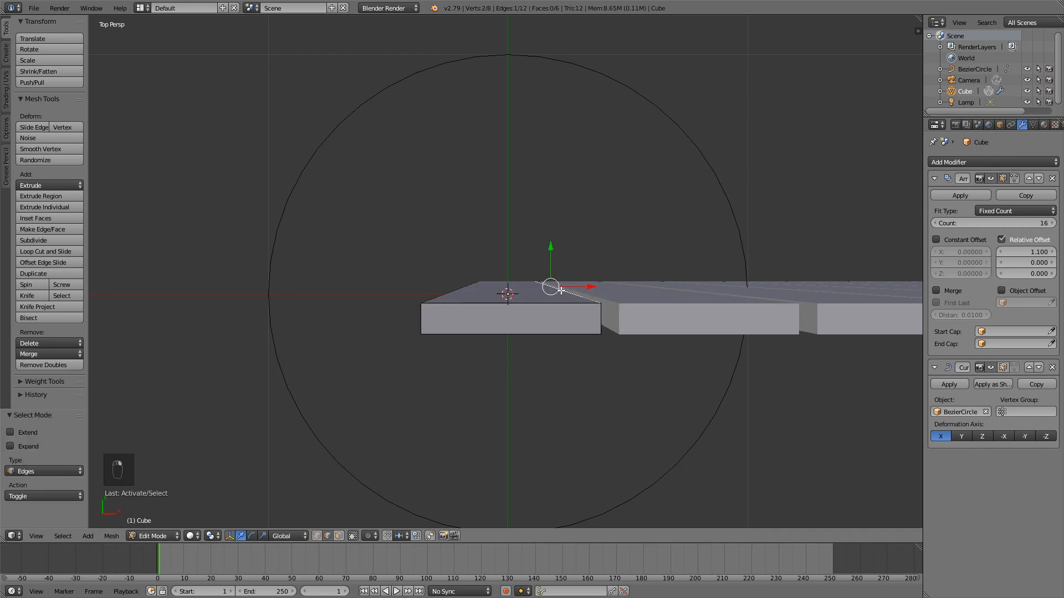
left_click(459, 288, "shift")
key("w")
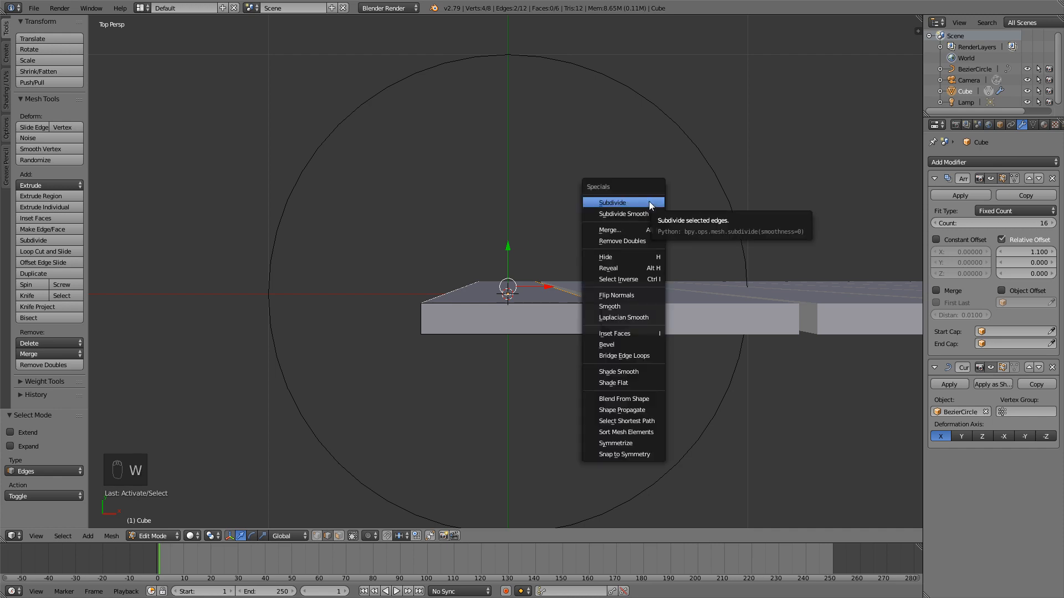
left_click(628, 344)
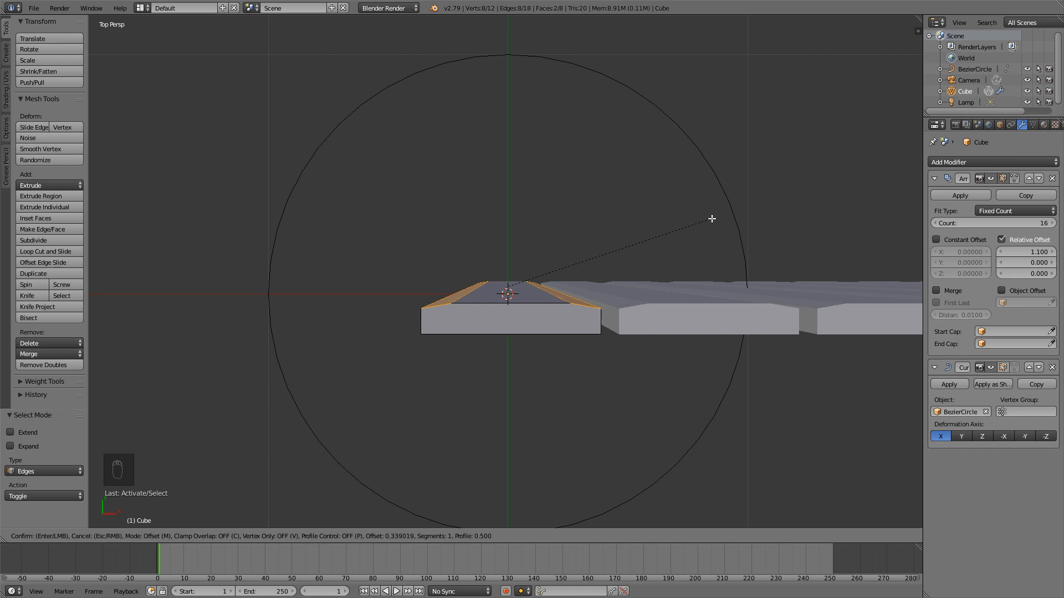
left_click(712, 219)
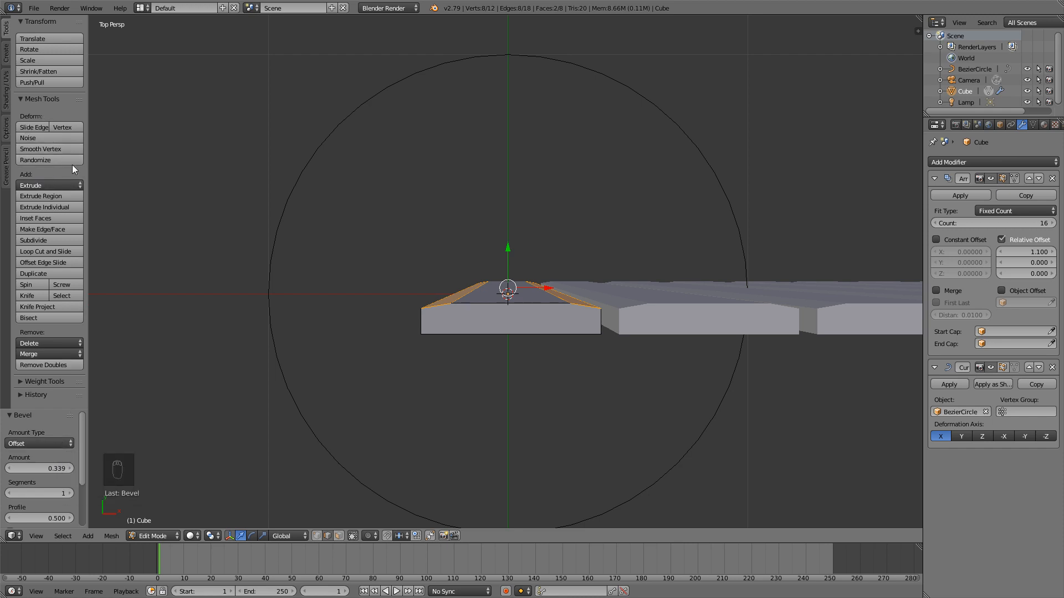
- Refine the plank's edge bevel to 3 segments, an amount of about 0.429 and the Width amount type
key("t")
key("t")
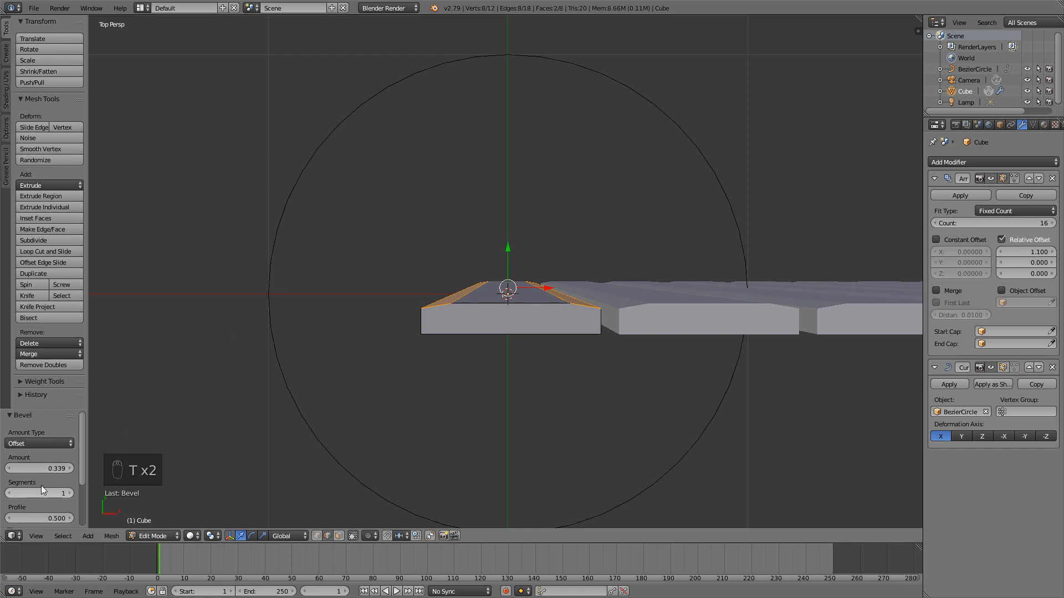
scroll(42, 483, "down", 1)
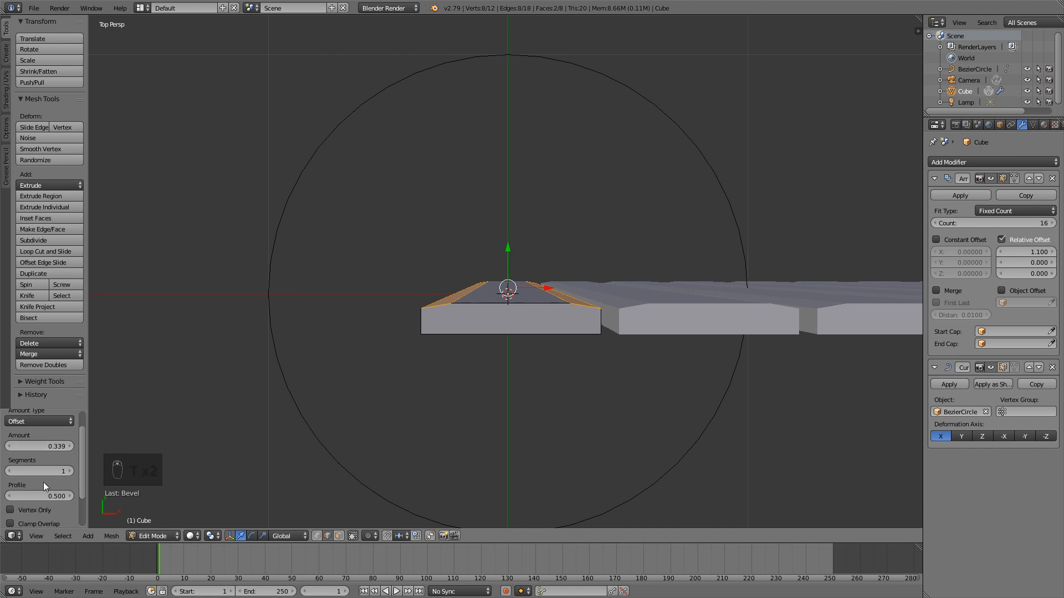
left_click(70, 470)
left_click(70, 470)
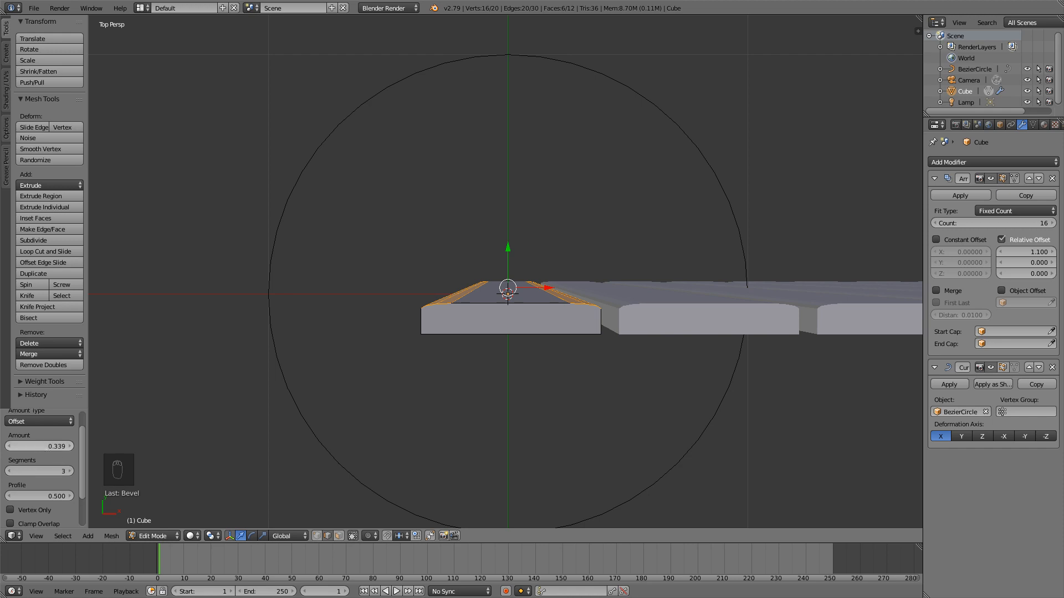
left_click_drag(44, 444, 63, 444)
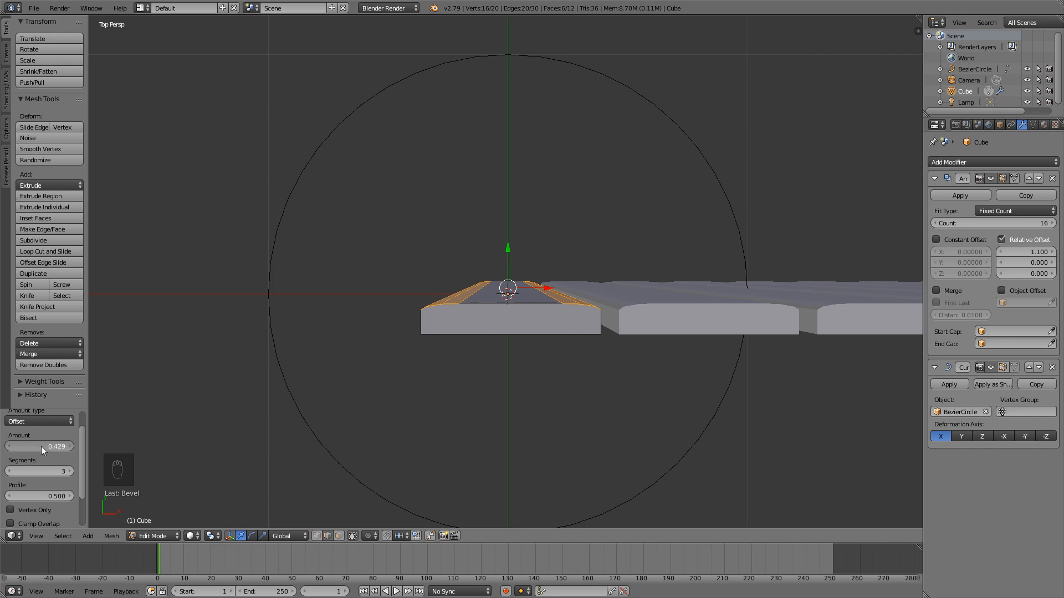
scroll(40, 444, "up", 2)
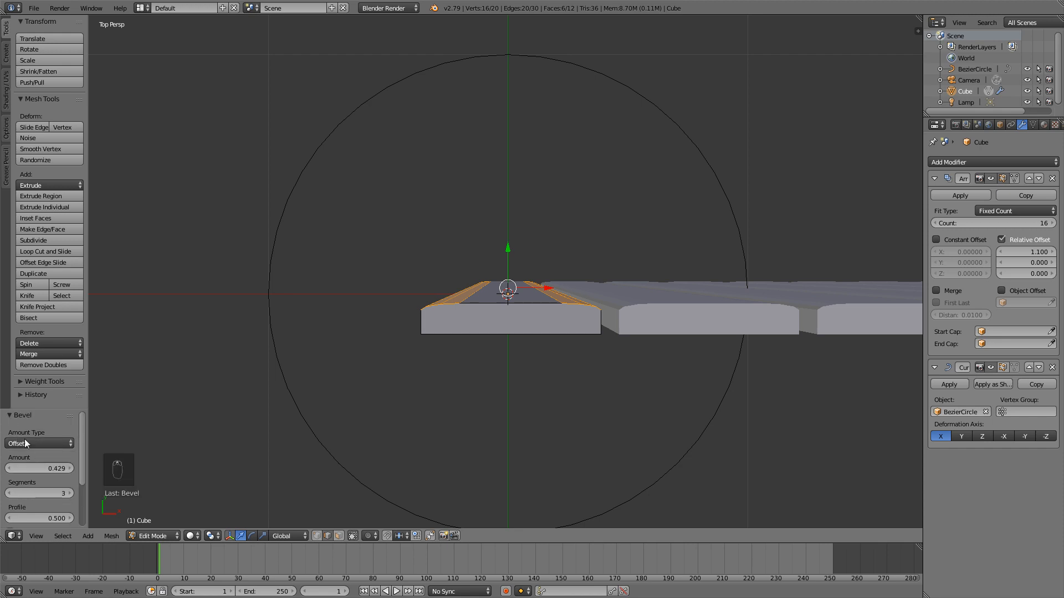
left_click(28, 444)
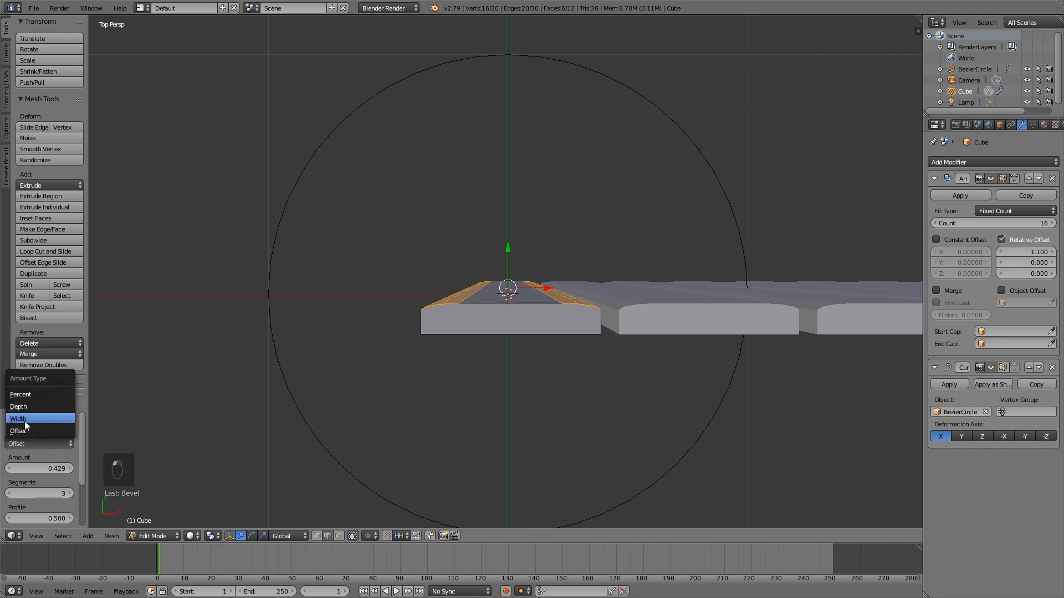
left_click(24, 421)
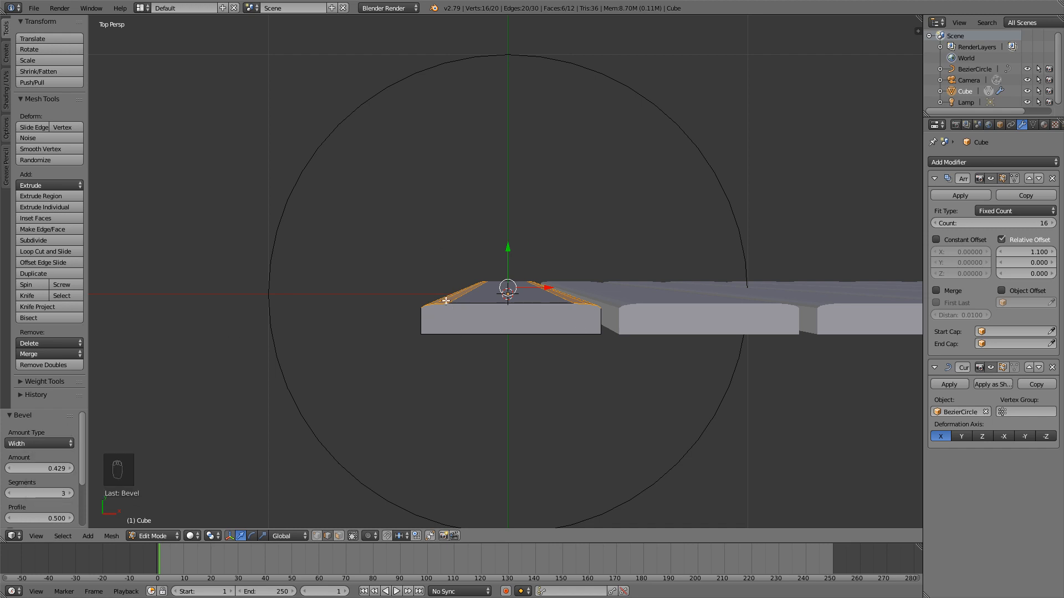
- Return to Object Mode and apply smooth shading to the plank ring
middle_click_drag(553, 327, 546, 289)
key("Tab")
scroll(531, 324, "down", 2)
middle_click_drag(531, 325, 527, 280)
scroll(508, 315, "up", 2)
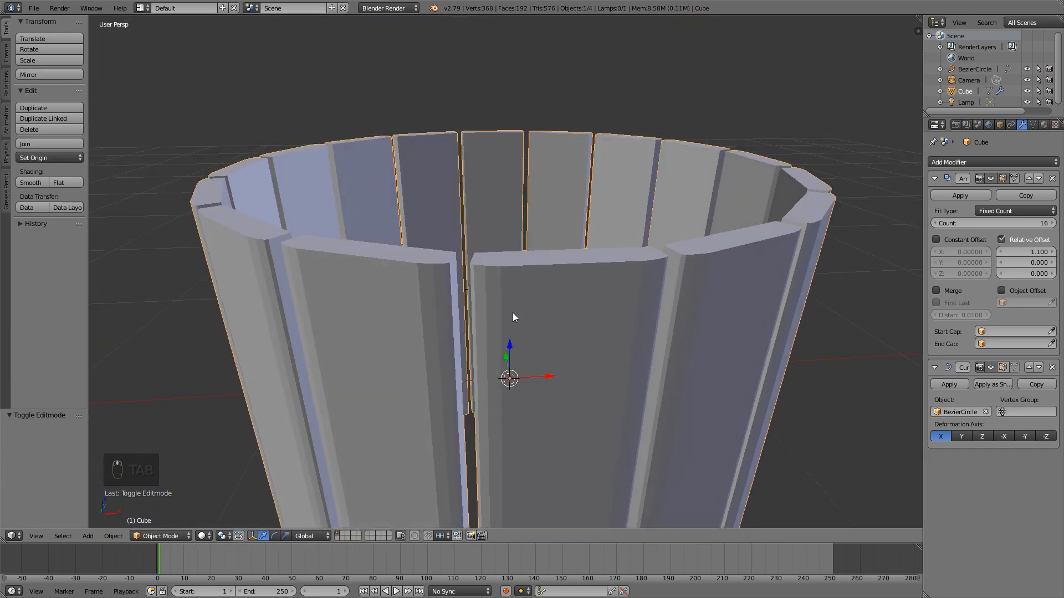
scroll(514, 315, "up", 1)
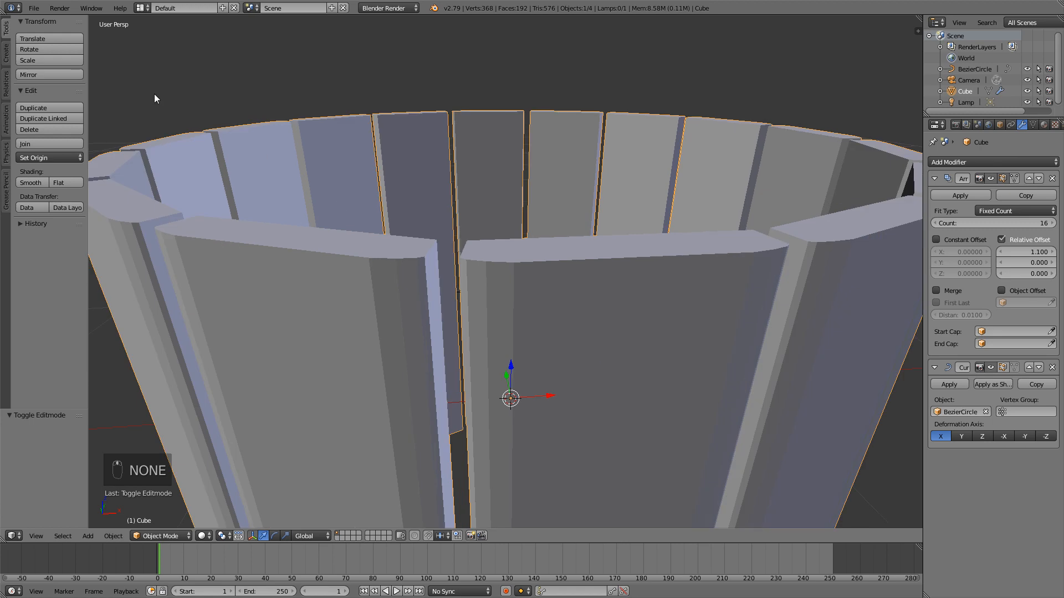
left_click(31, 183)
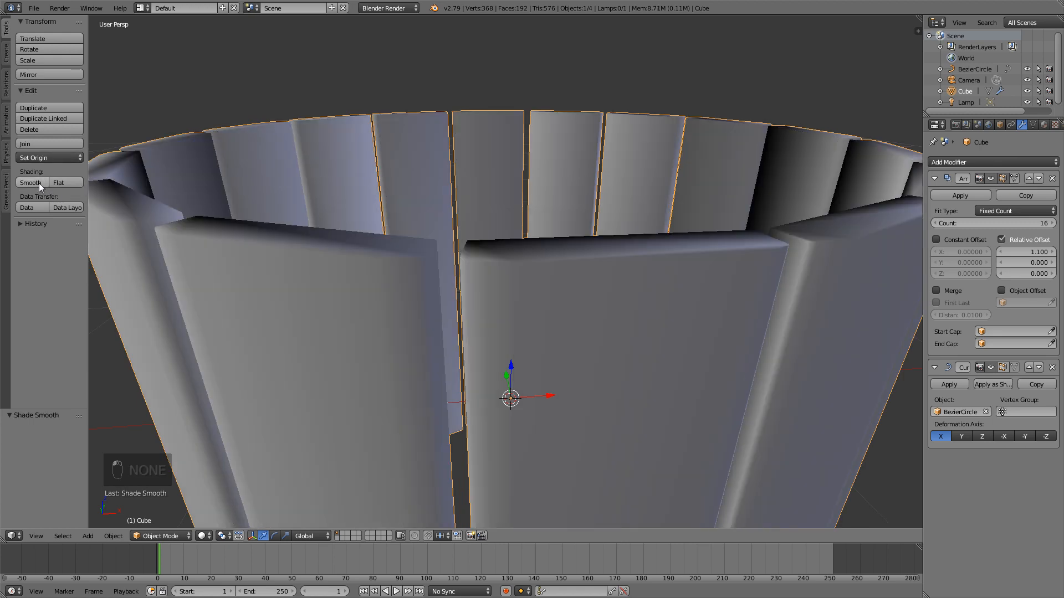
scroll(517, 304, "down", 3)
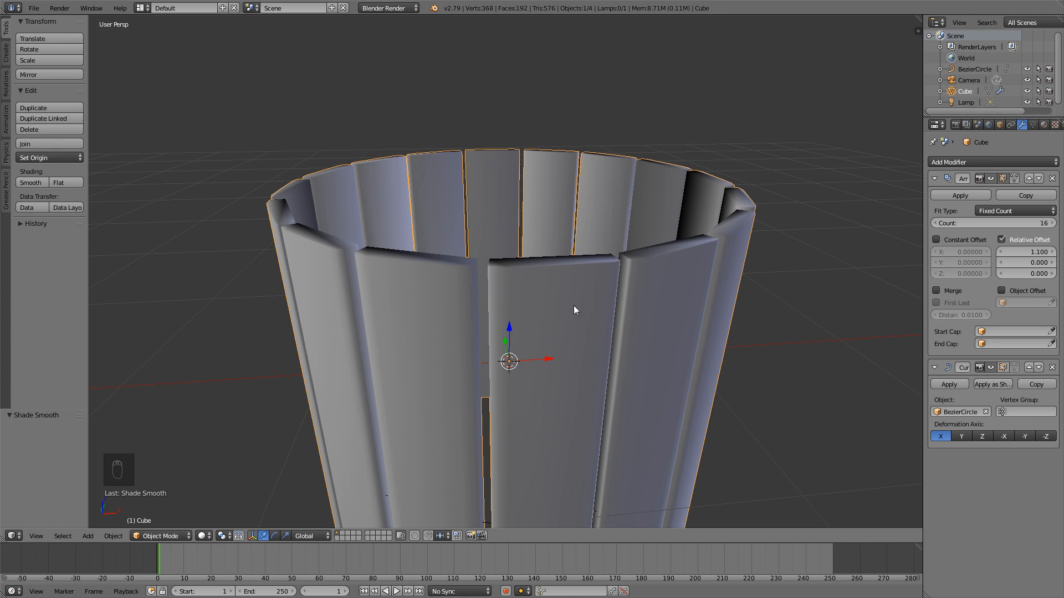
- Make the normals of the plank's entire mesh consistent, then return to Object Mode
key("Tab")
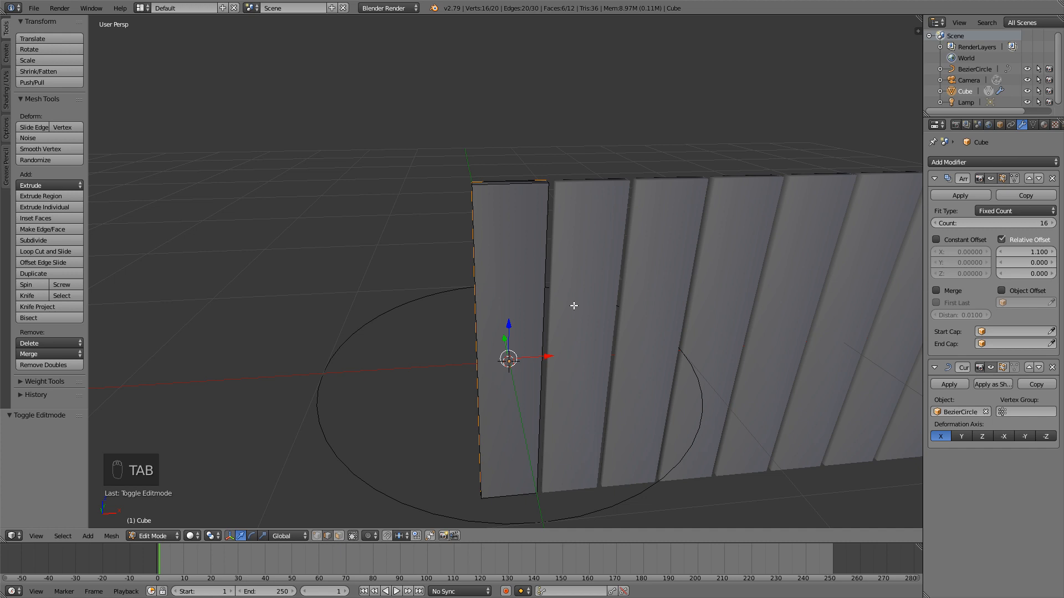
key("a")
key("a")
key("a")
key("a")
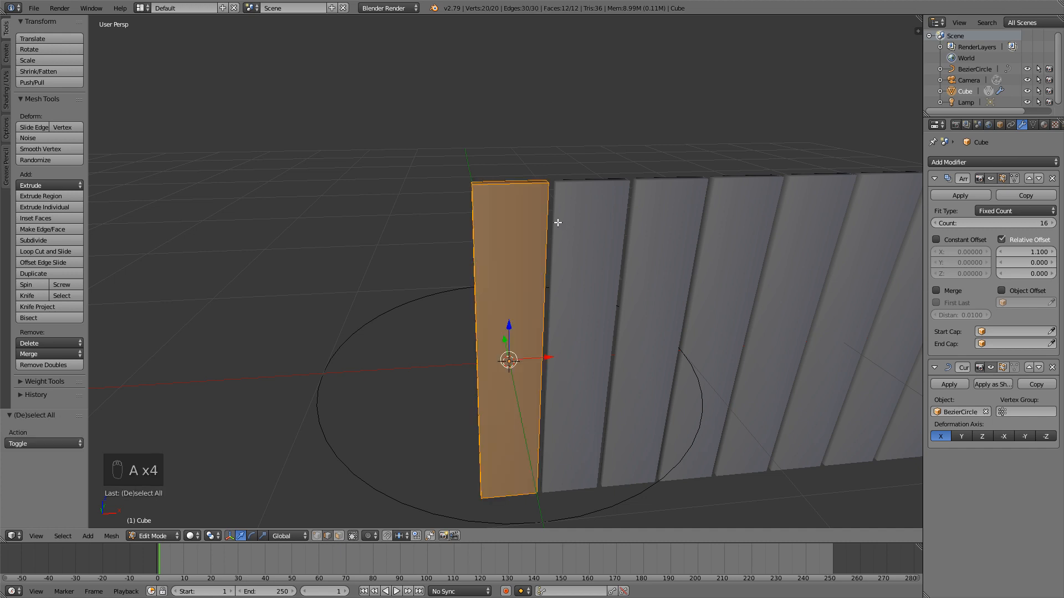
key("ctrl+n")
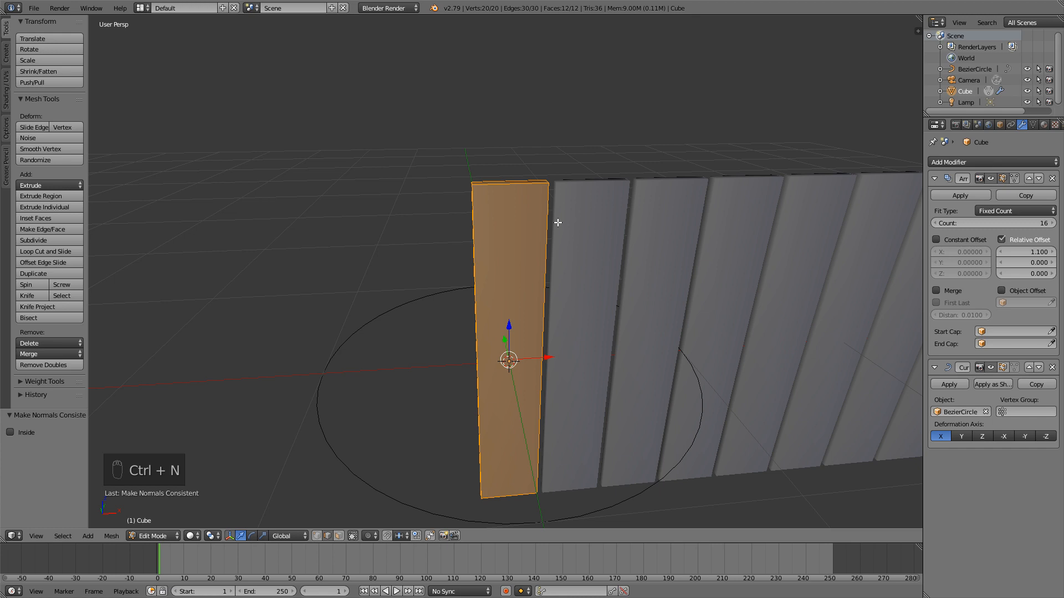
key("Tab")
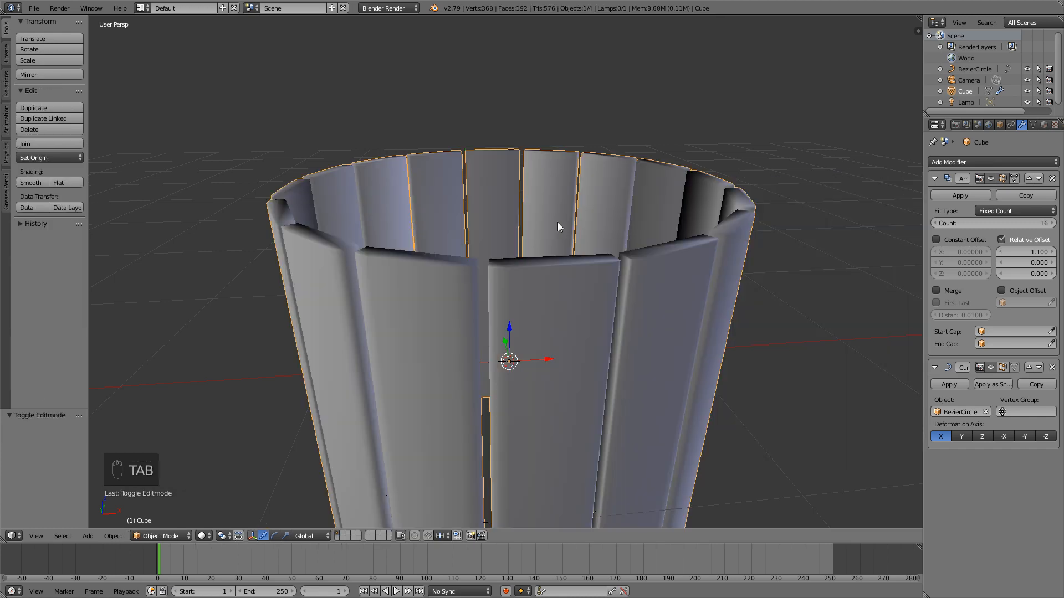
- Add an Edge Split modifier to the planks and move it above the Curve modifier
left_click(958, 163)
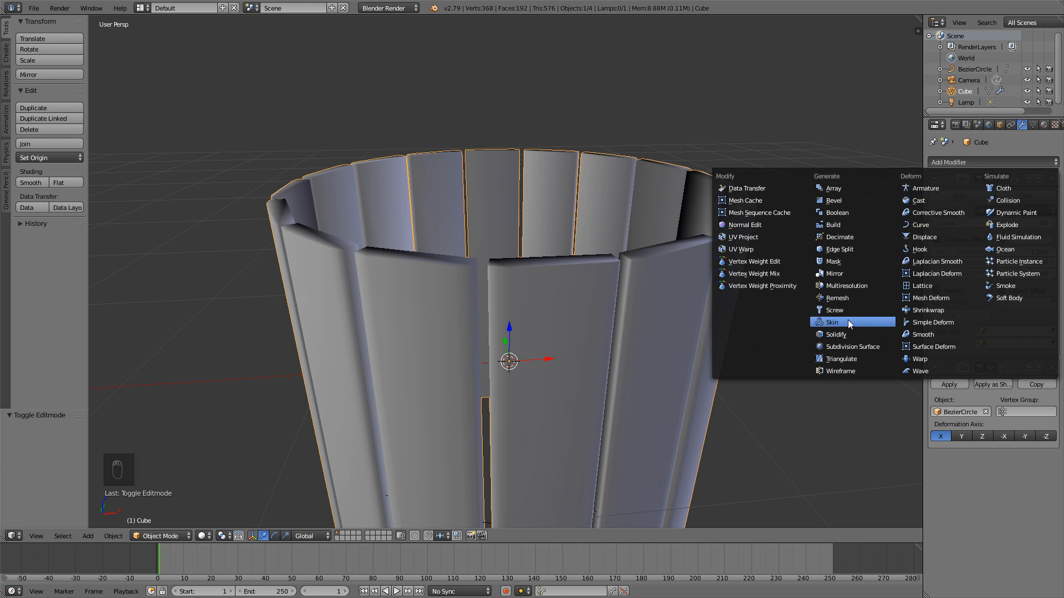
left_click(844, 250)
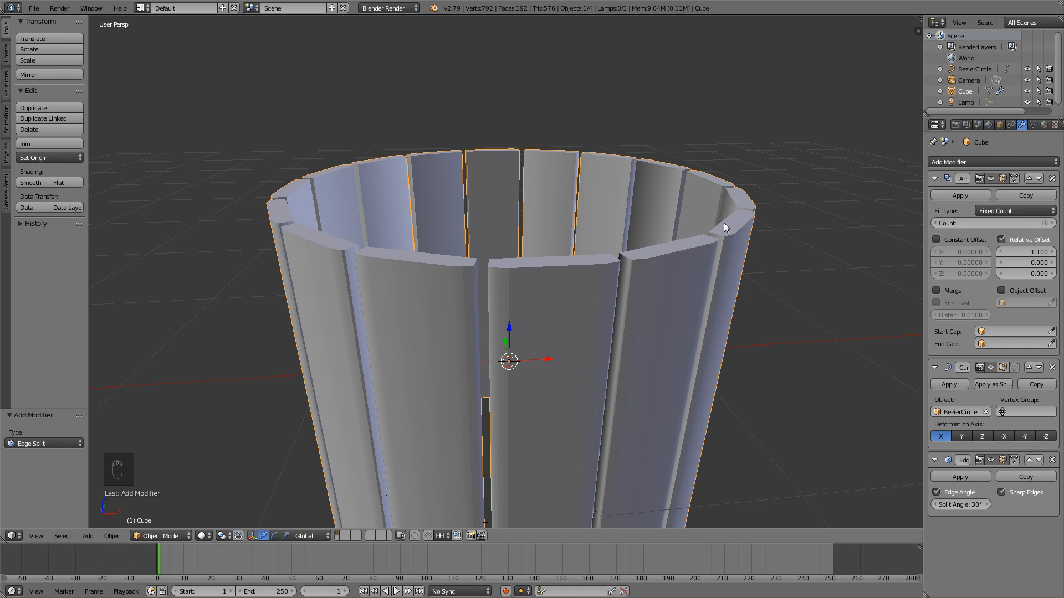
mouse_move(576, 243)
middle_mouse_down()
mouse_move(543, 247)
mouse_move(568, 234)
middle_mouse_up()
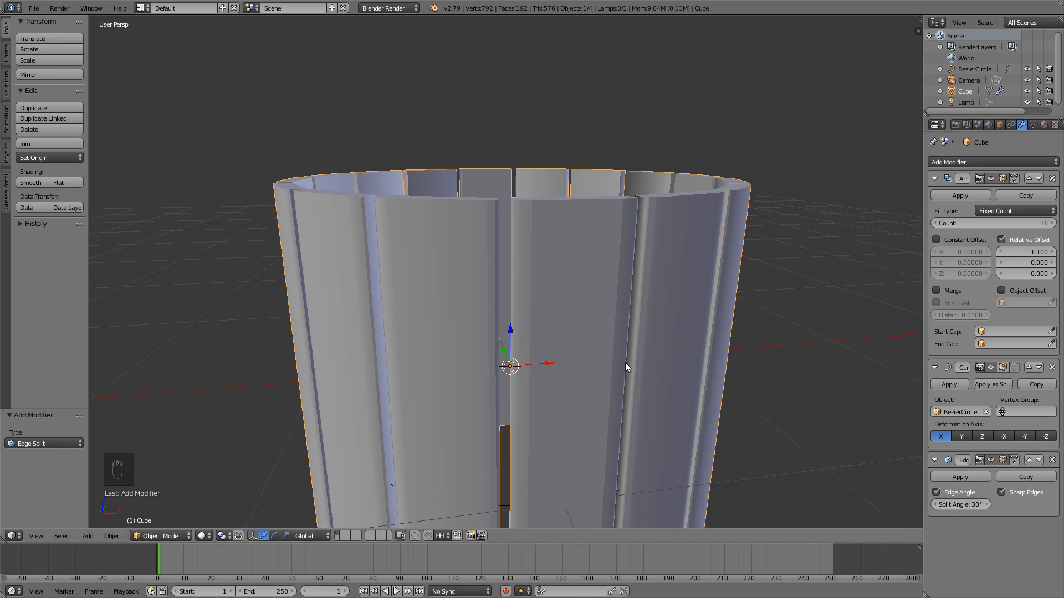
scroll(529, 266, "up", 2)
scroll(532, 263, "down", 1)
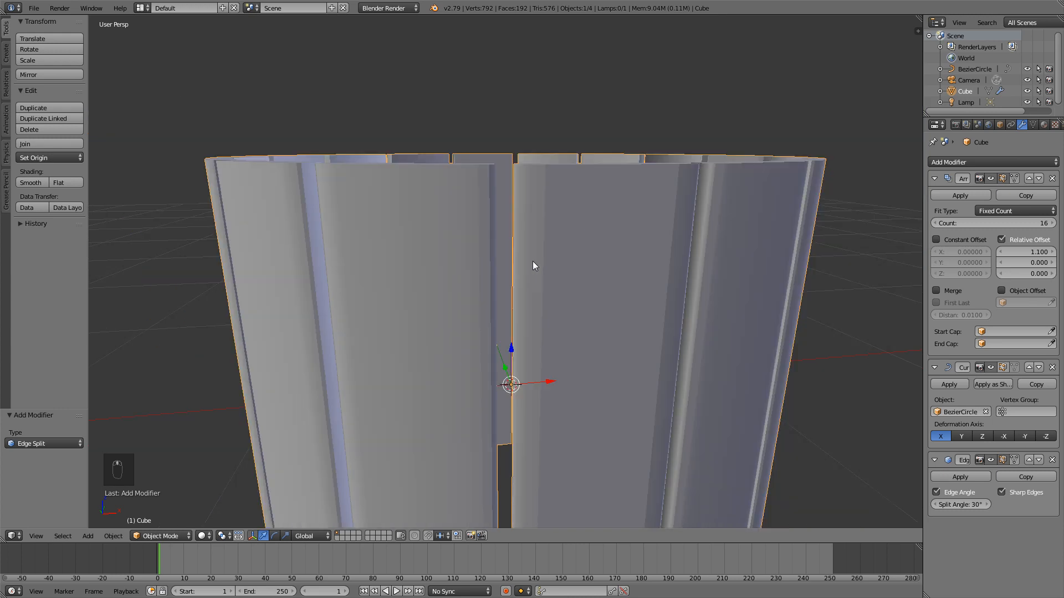
middle_click_drag(529, 271, 527, 286)
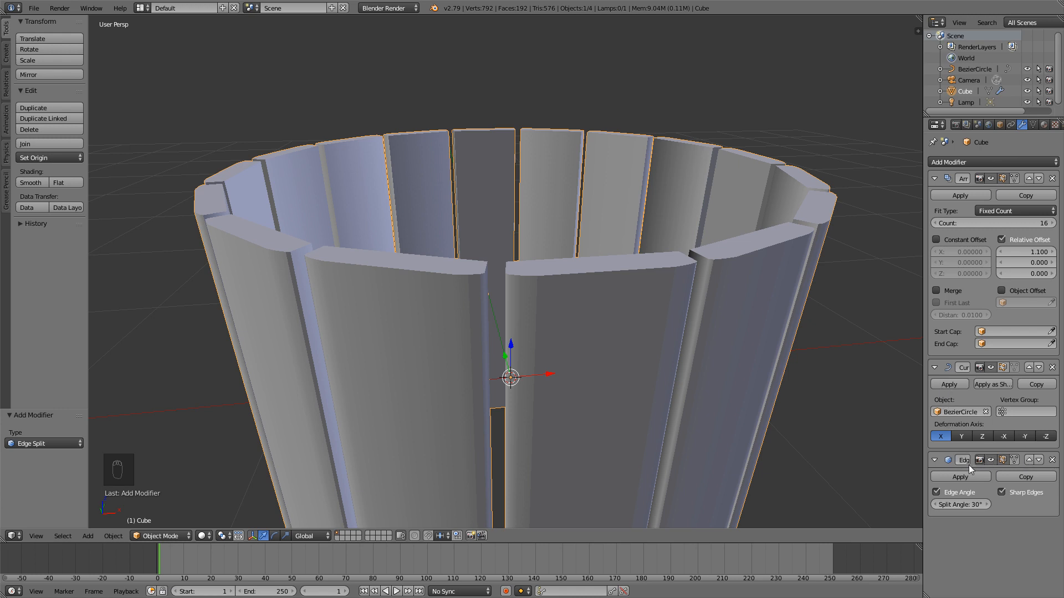
left_click(1028, 460)
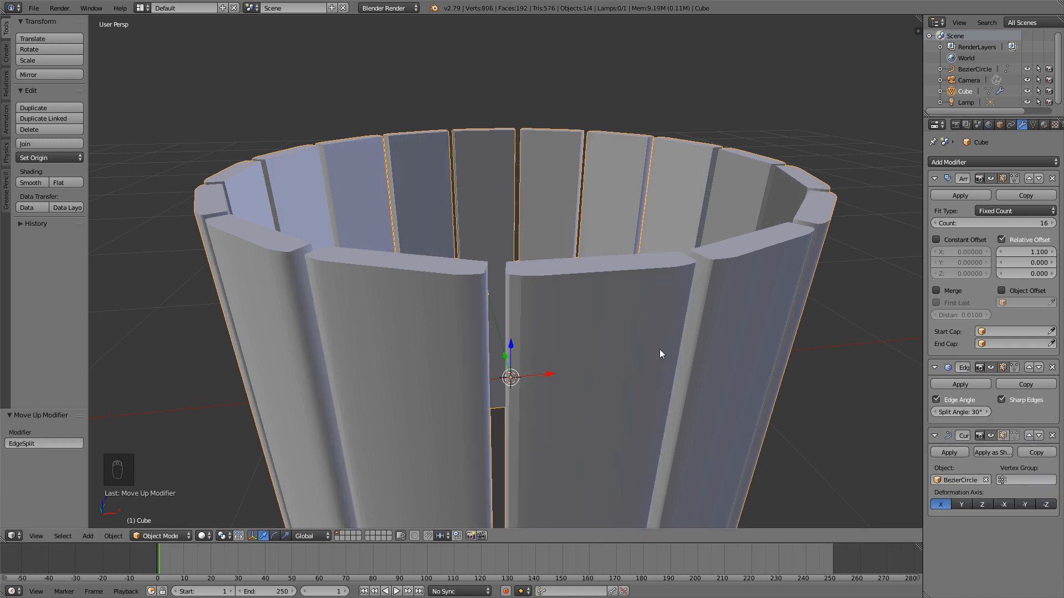
middle_click_drag(604, 316, 594, 318)
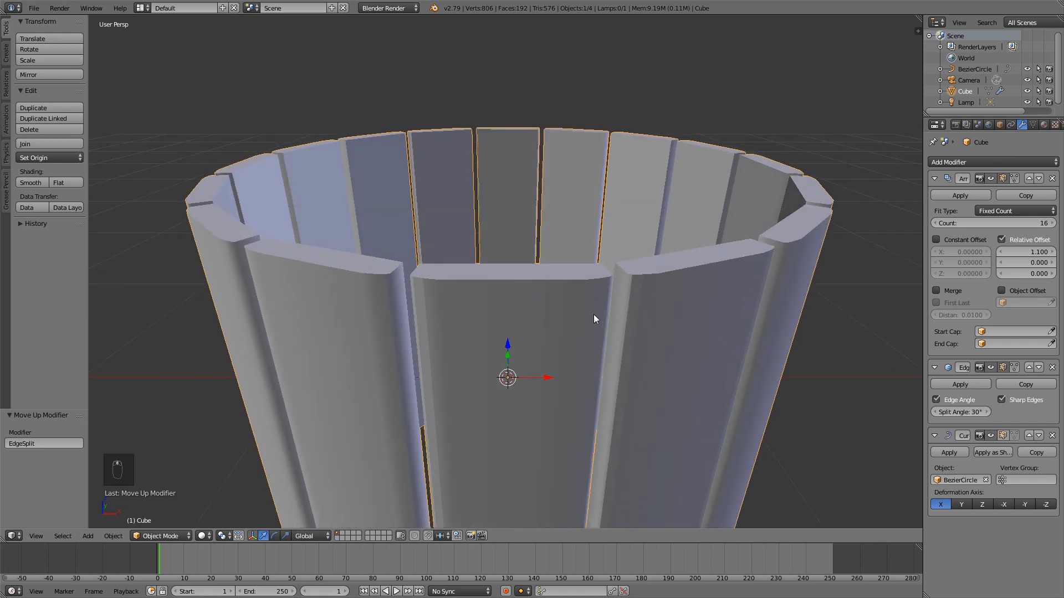
- Try the Edge Split modifier above the Array modifier and restore it to its place between Array and Curve
left_click(1029, 368)
middle_click_drag(843, 340, 611, 280)
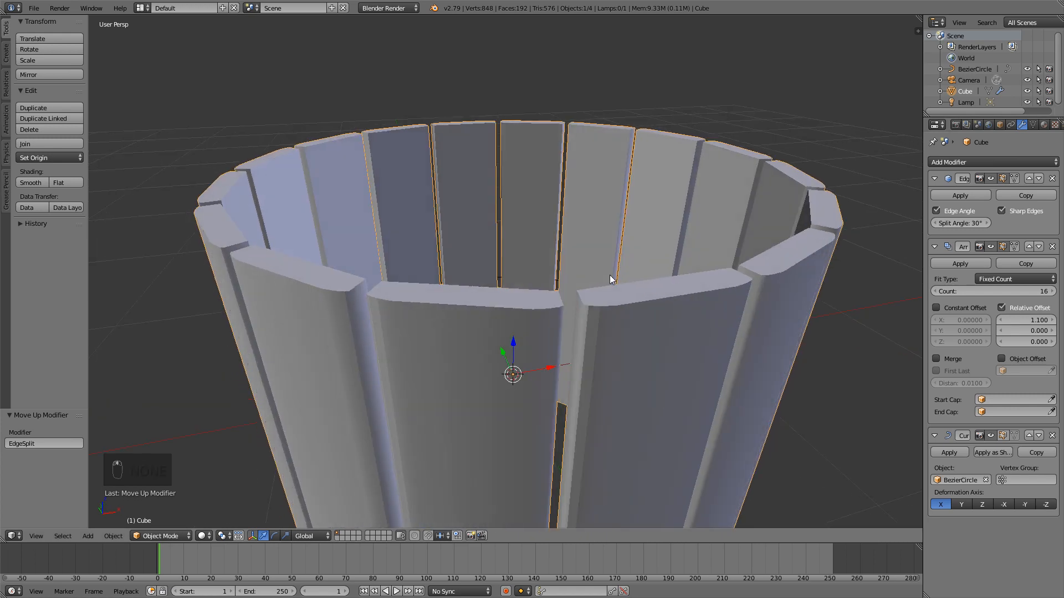
left_click(1039, 178)
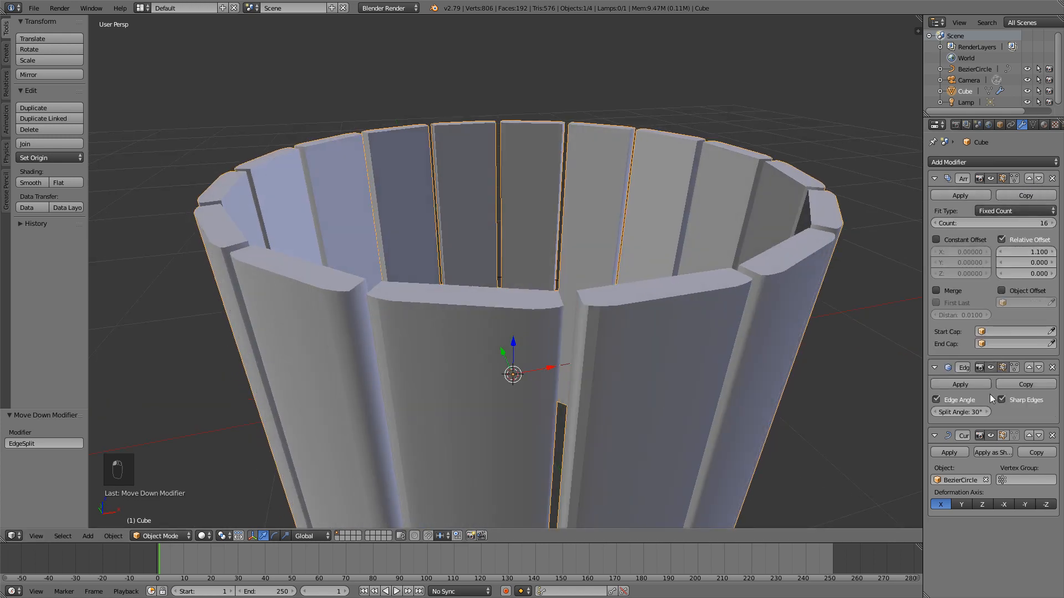
- Reapply smooth shading to the plank ring and inspect the outer wall
middle_click_drag(734, 235, 722, 222)
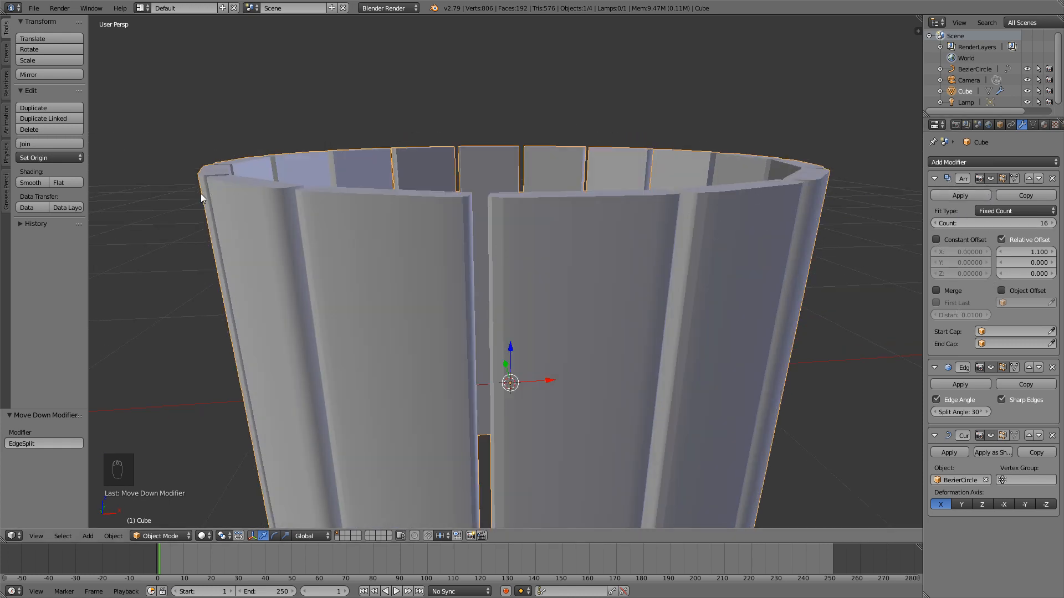
left_click(39, 182)
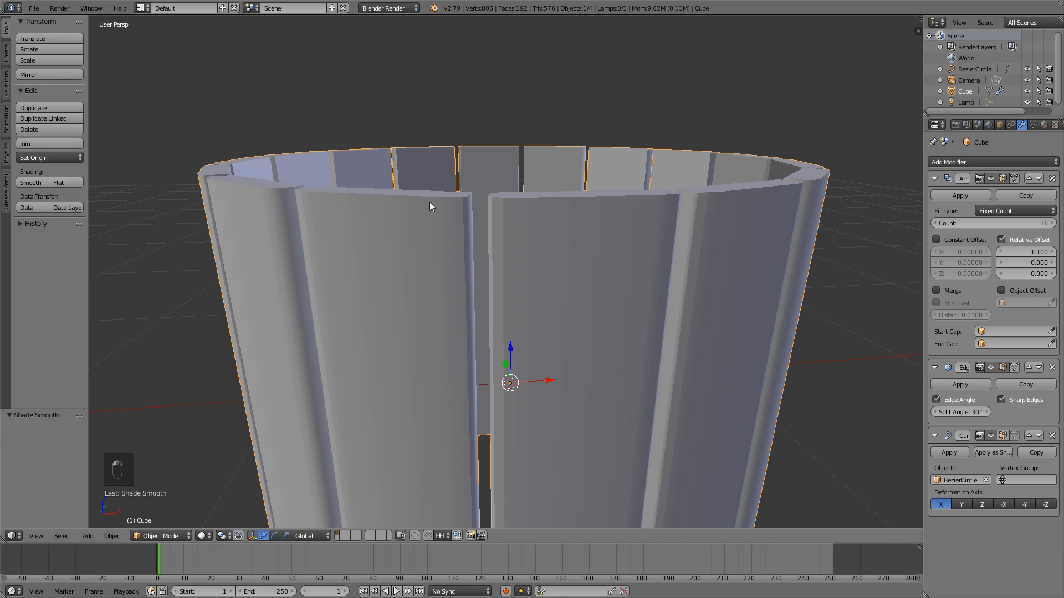
middle_click_drag(430, 201, 592, 294)
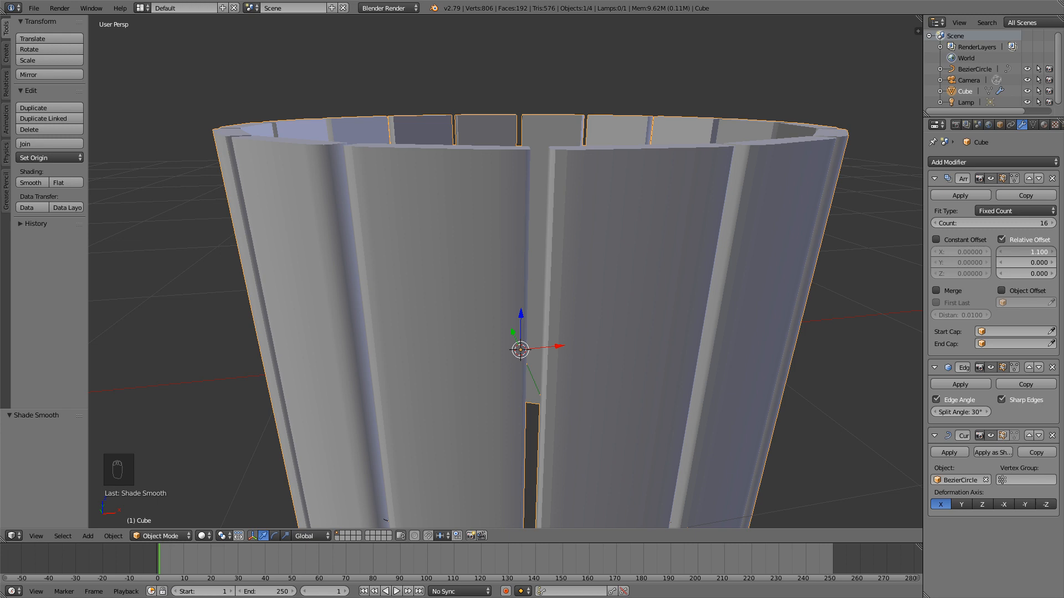
- Set the Array modifier's relative X offset to 1.010 and its count to 17 for the plank ring
left_click_drag(1025, 252, 1018, 252, "shift")
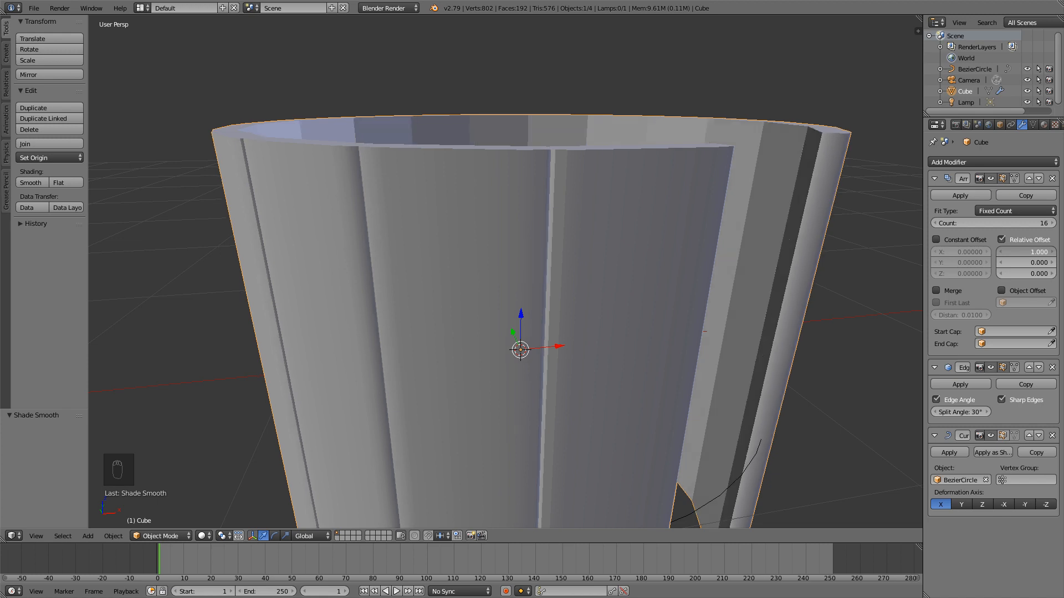
middle_click_drag(669, 215, 660, 236)
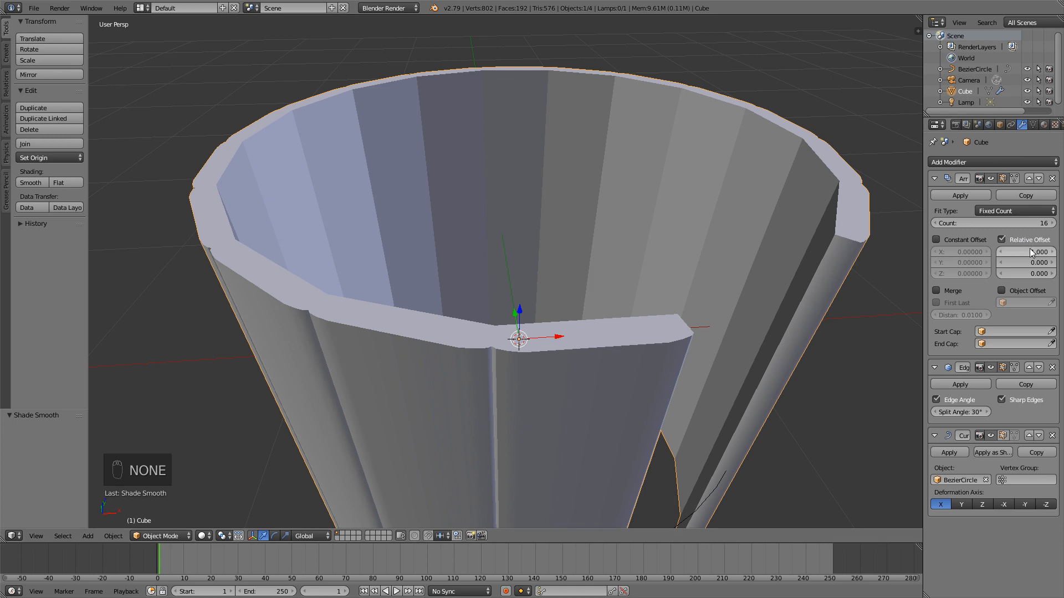
left_click_drag(1019, 252, 1025, 252, "shift")
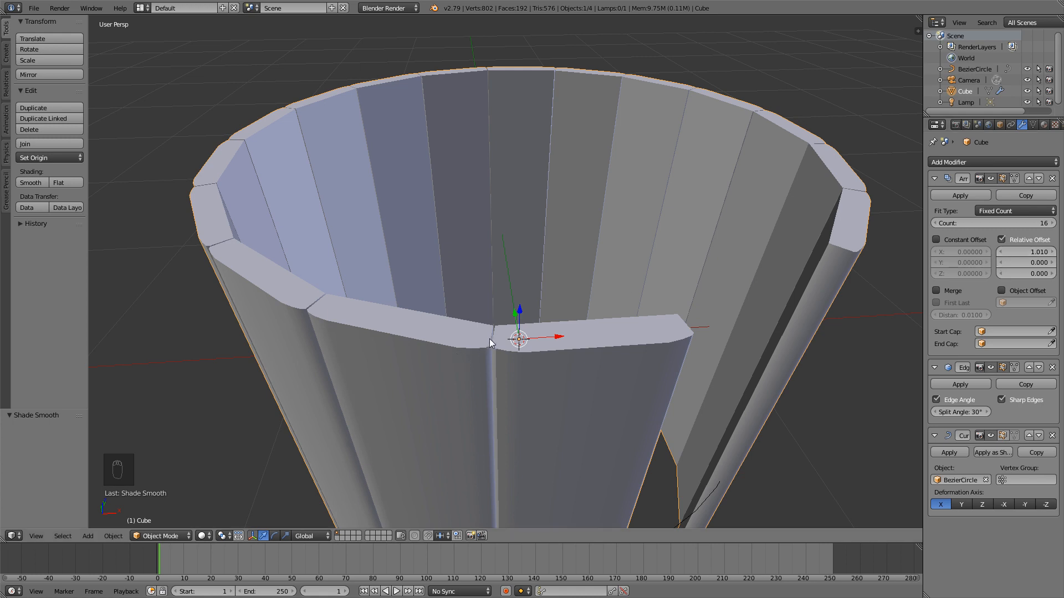
left_click(1051, 224)
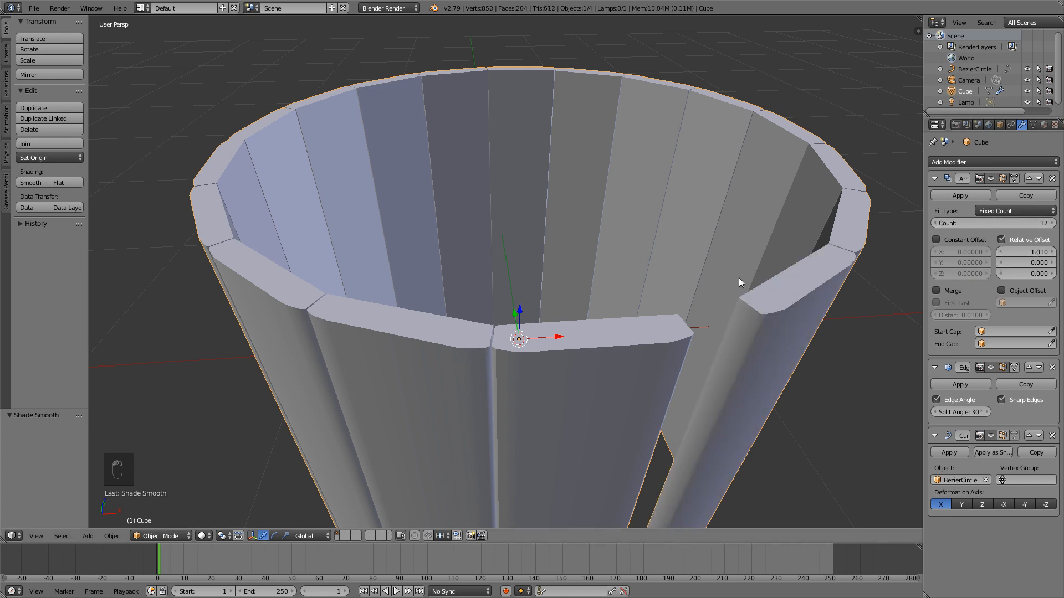
- Scale the Bezier circle to about 0.977 so the planks close the gap in the ring
middle_click_drag(739, 278, 723, 261)
scroll(640, 411, "down", 4)
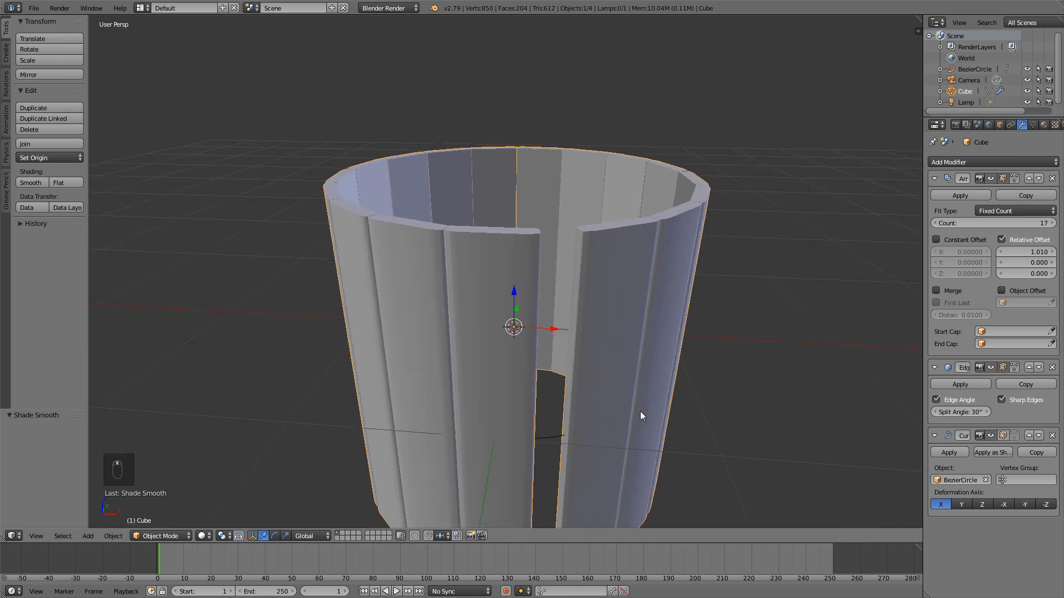
right_click(543, 437)
scroll(690, 334, "up", 2)
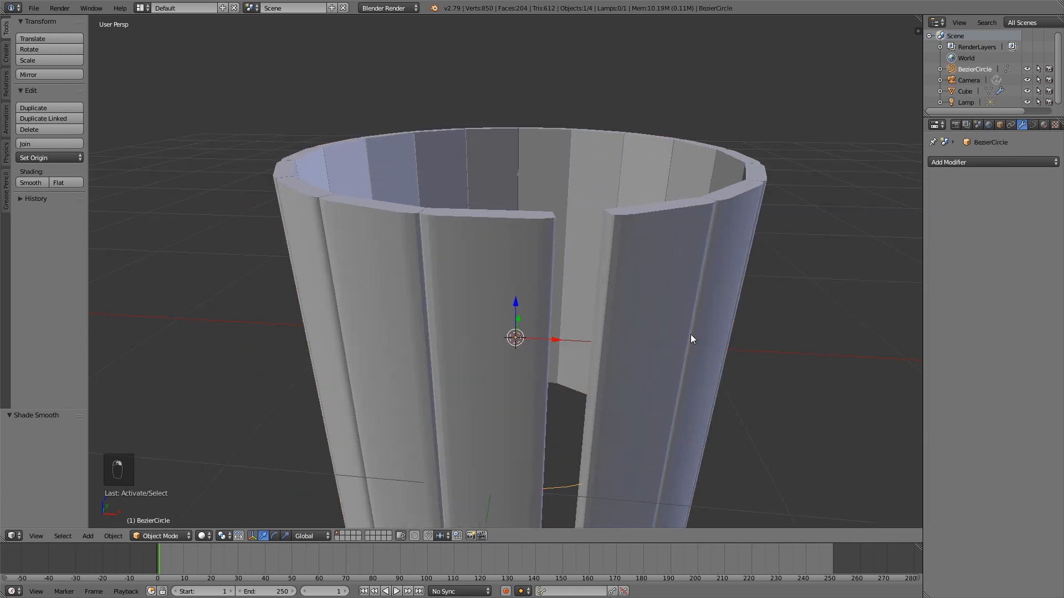
key("s")
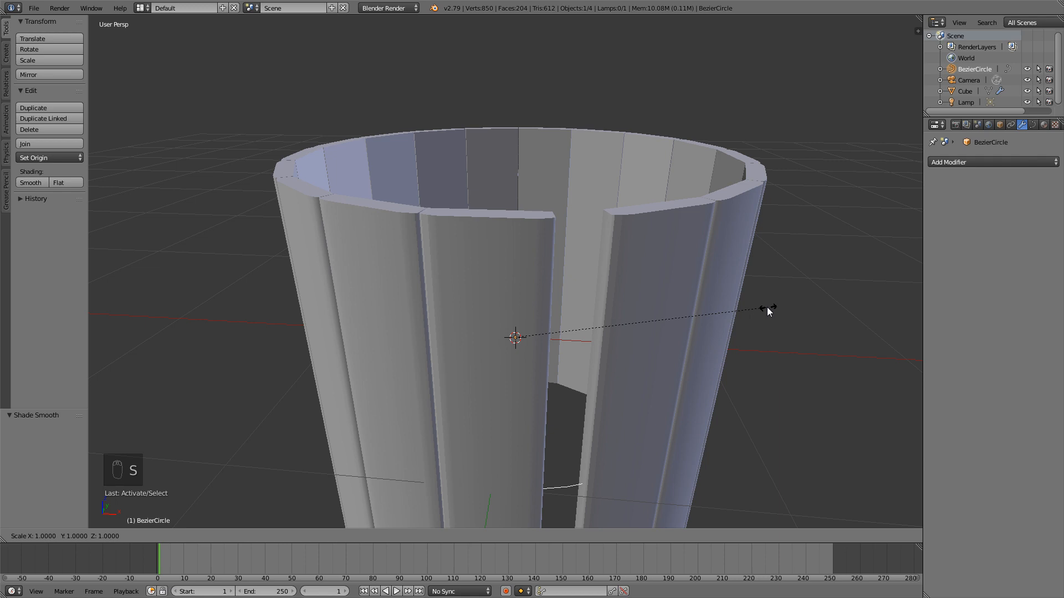
left_click(710, 320)
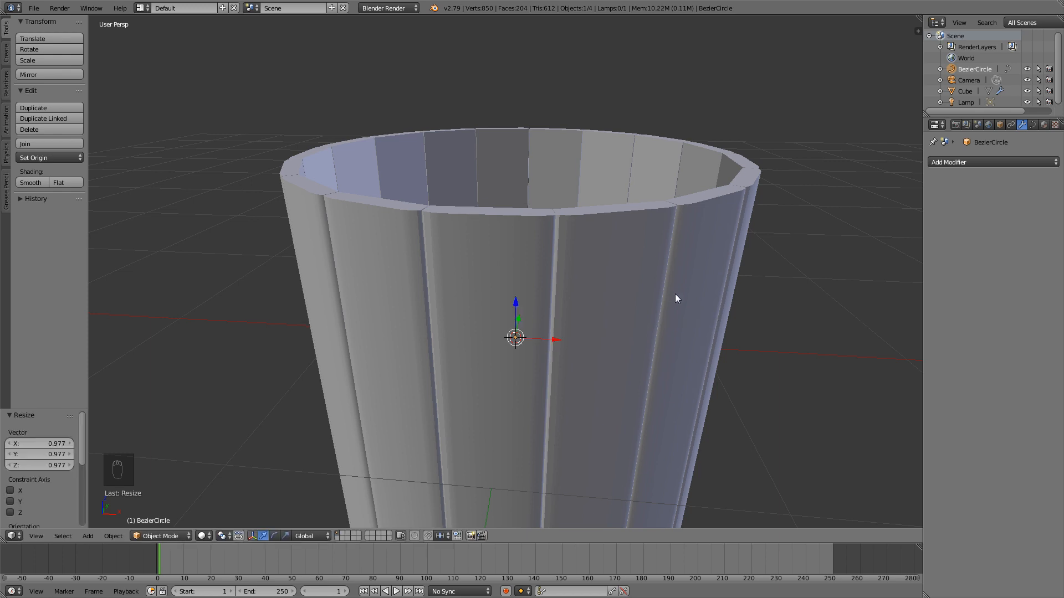
middle_click_drag(676, 298, 743, 303)
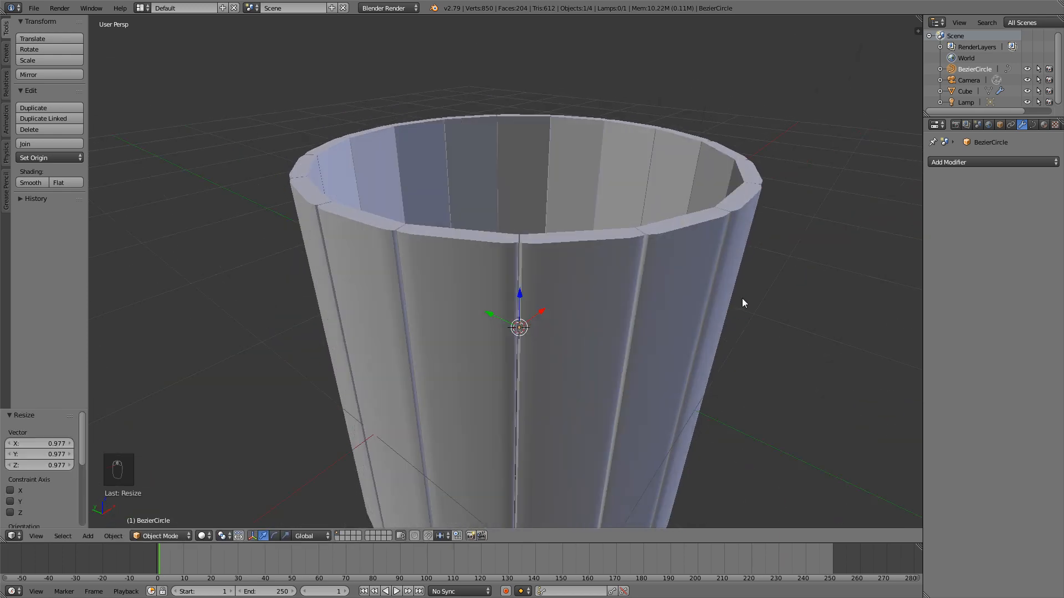
scroll(743, 295, "down", 5)
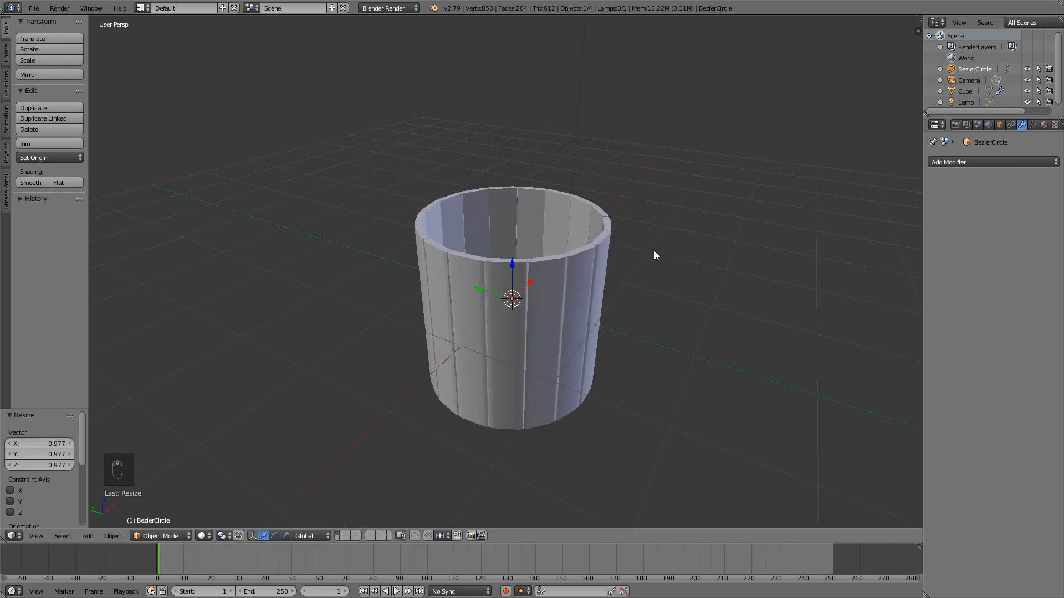
- Open the plank mesh for editing in vertex select mode with wireframe display and nothing selected
right_click(540, 264)
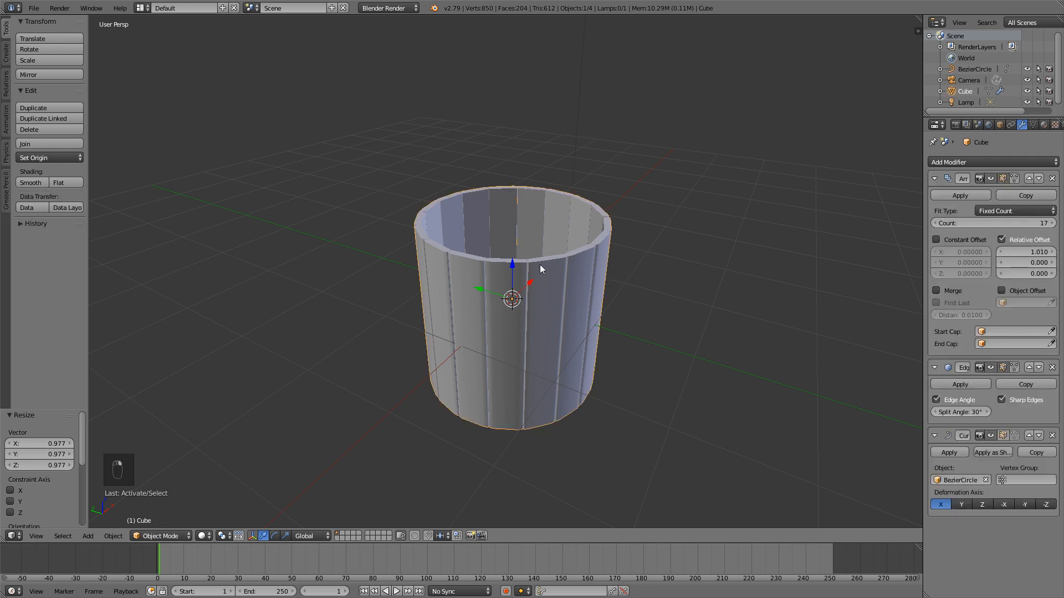
key("Tab")
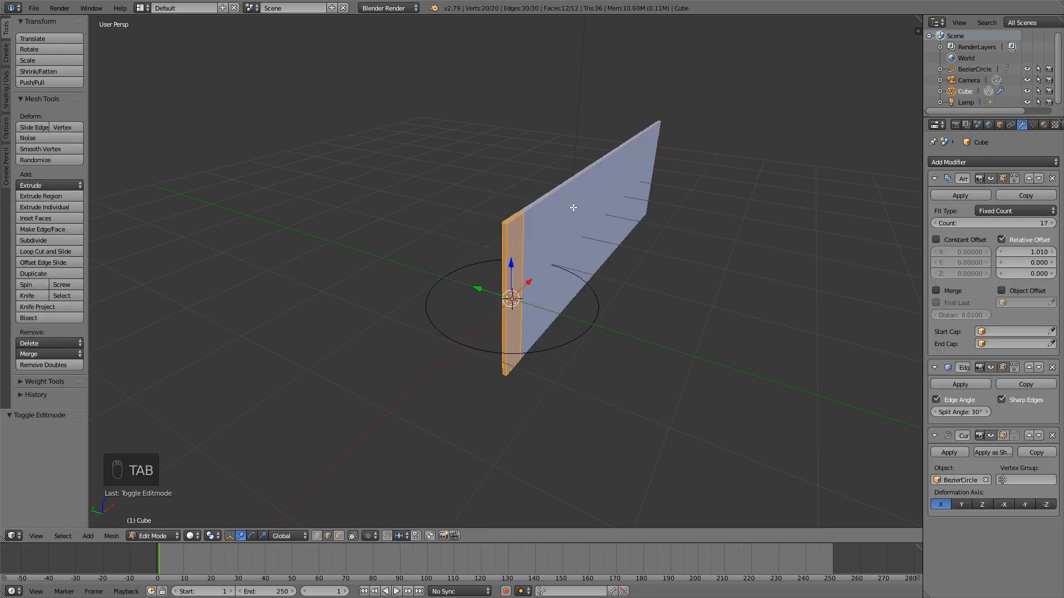
key("ctrl+Tab")
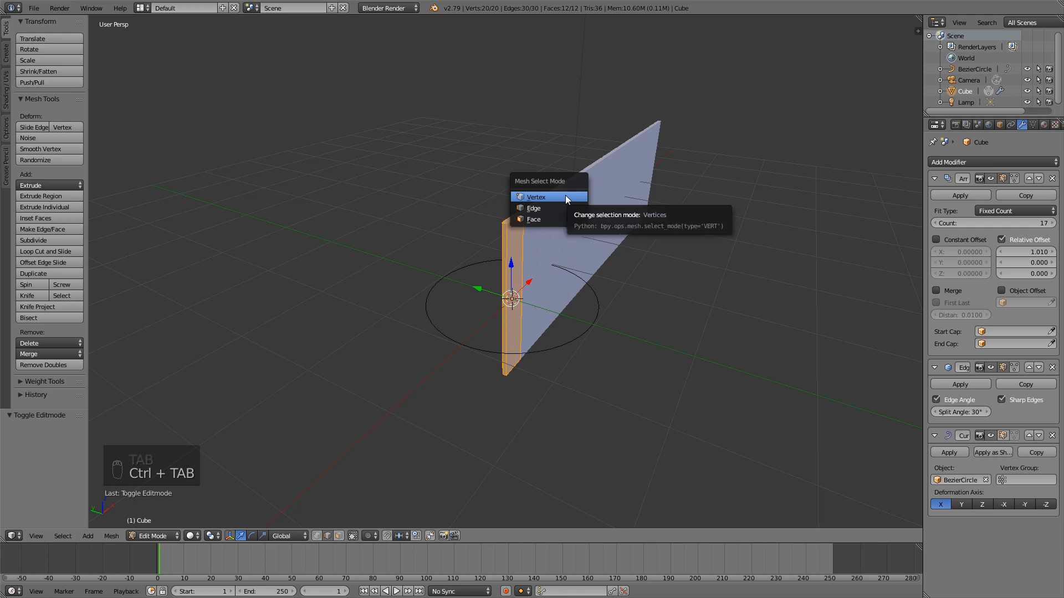
left_click(565, 195)
scroll(554, 210, "up", 2)
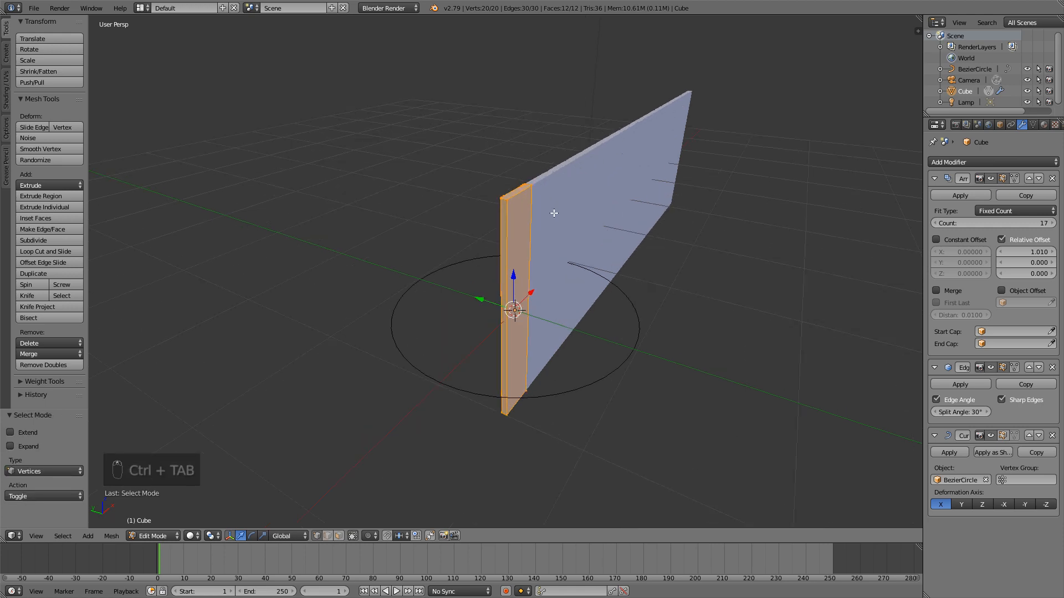
key("z")
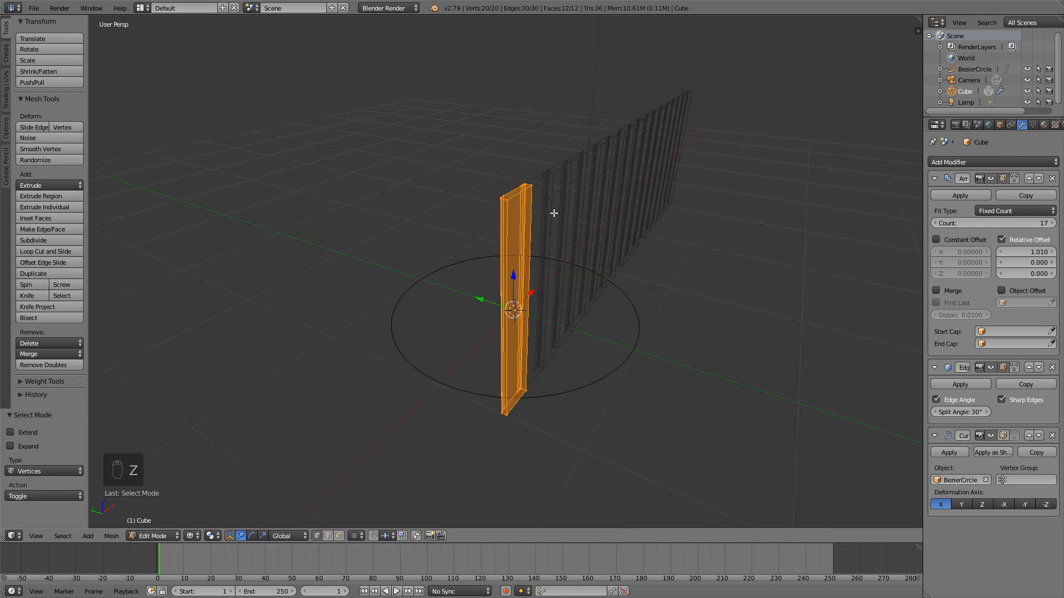
key("a")
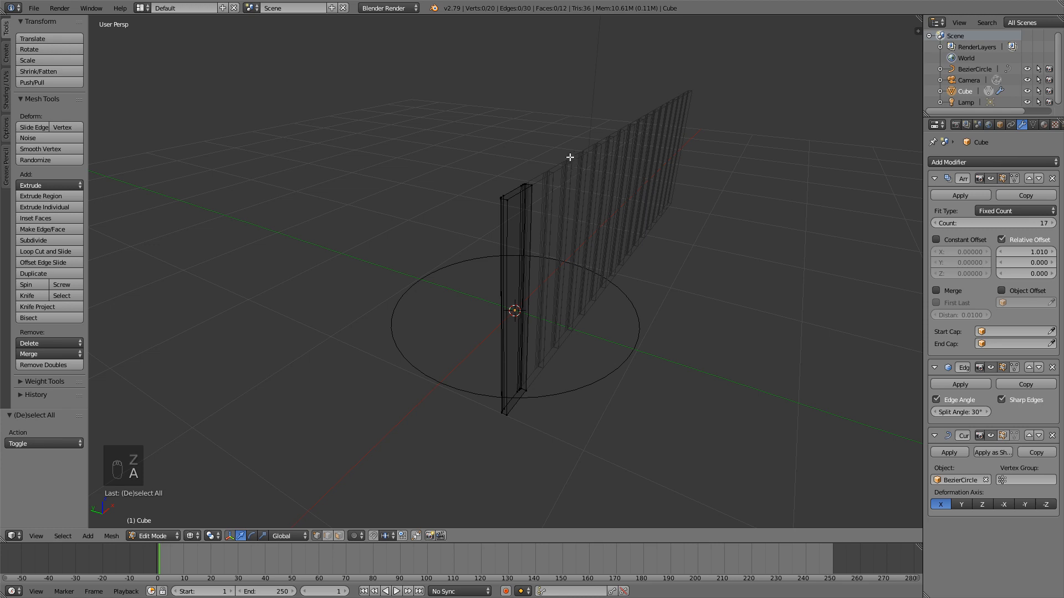
- Select the plank's top vertices, shift them slightly along positive Y to reduce the ring's flare, and return to Object Mode
key("b")
left_click_drag(570, 148, 468, 229)
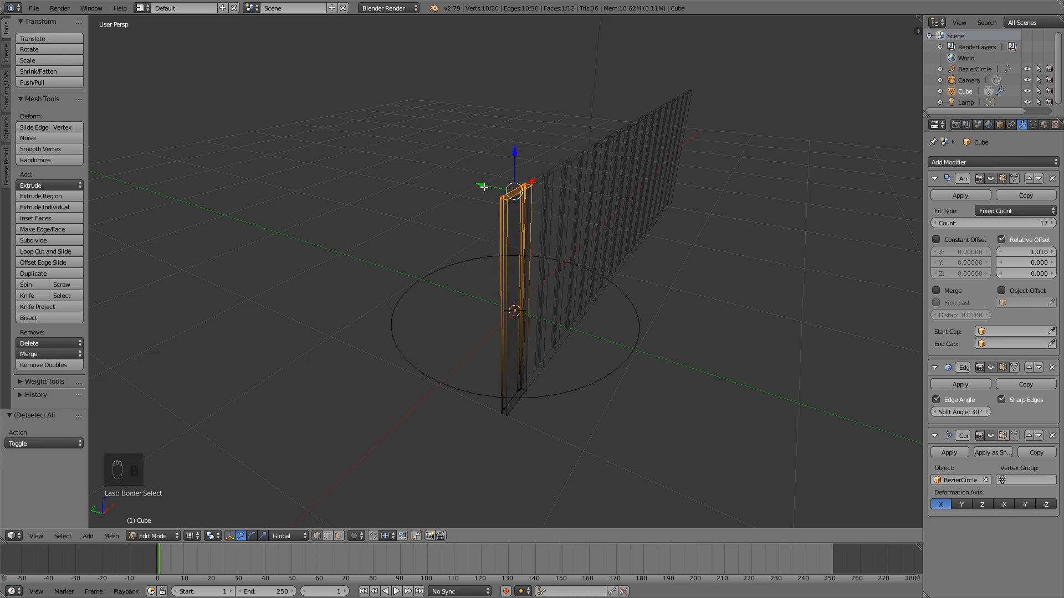
left_click_drag(484, 185, 478, 186)
key("Tab")
scroll(609, 283, "down", 1)
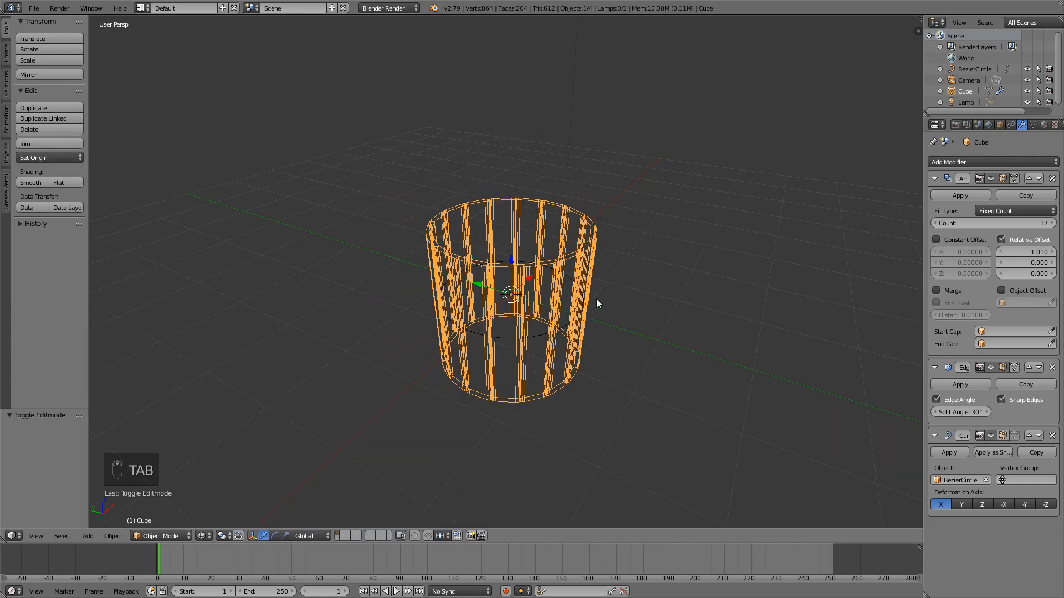
middle_click_drag(582, 314, 597, 279)
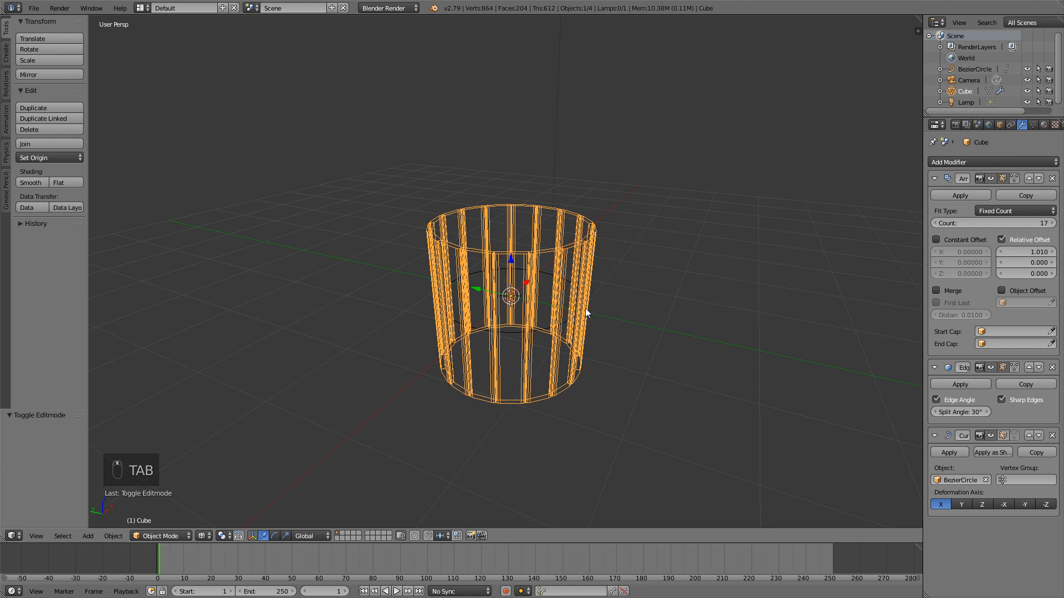
middle_click_drag(587, 310, 567, 360)
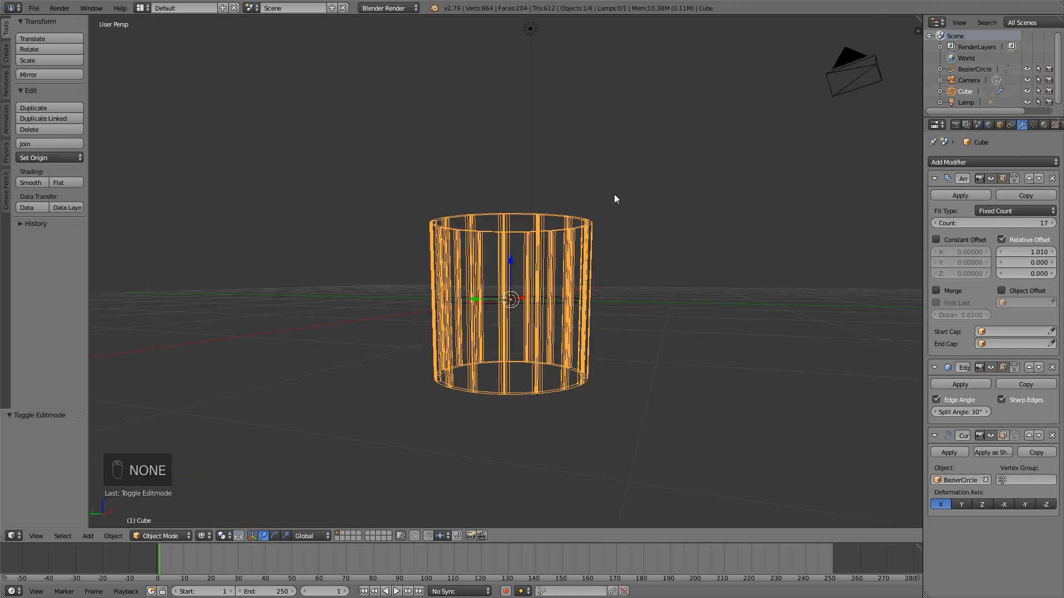
- Try a much wider bucket top by moving the plank's top vertices along negative Y
key("Tab")
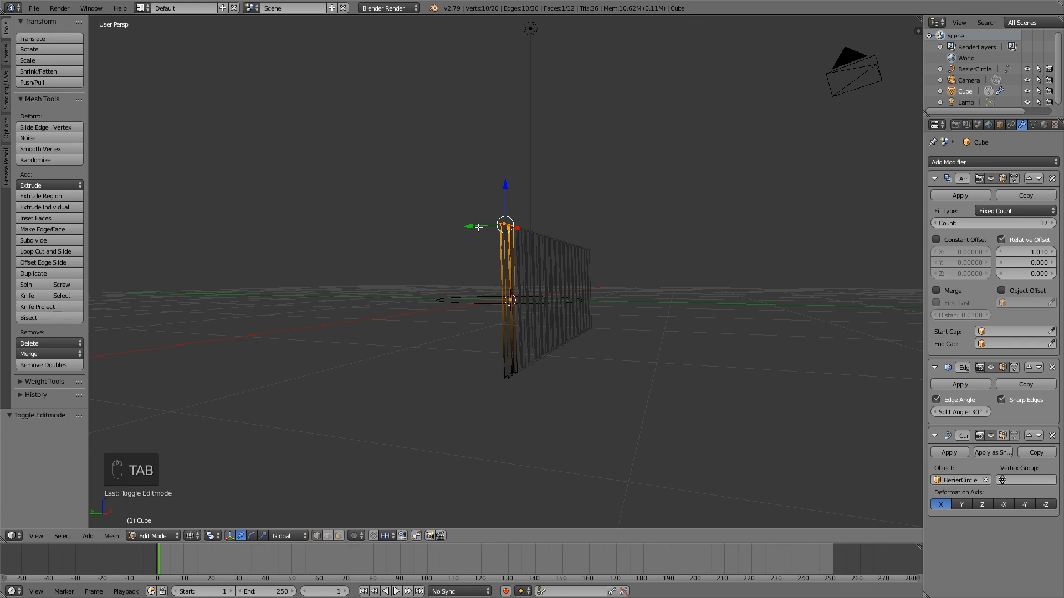
left_click_drag(476, 228, 527, 230)
key("Tab")
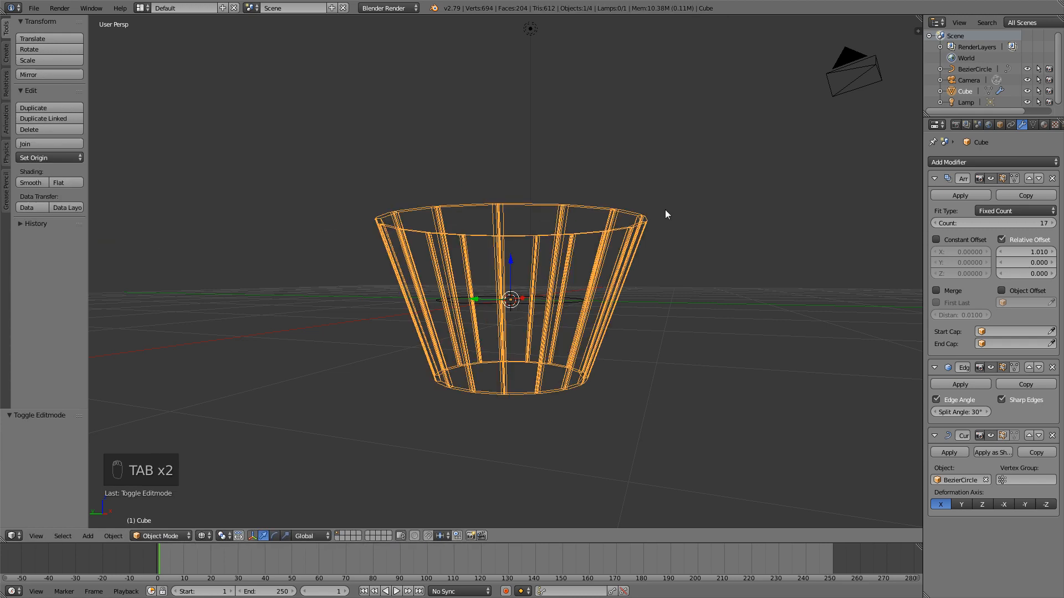
- Undo the last move of the plank's top vertices and show the ring in solid shading in Object Mode
key("z")
key("Tab")
key("ctrl+z")
key("ctrl+z")
key("ctrl+z")
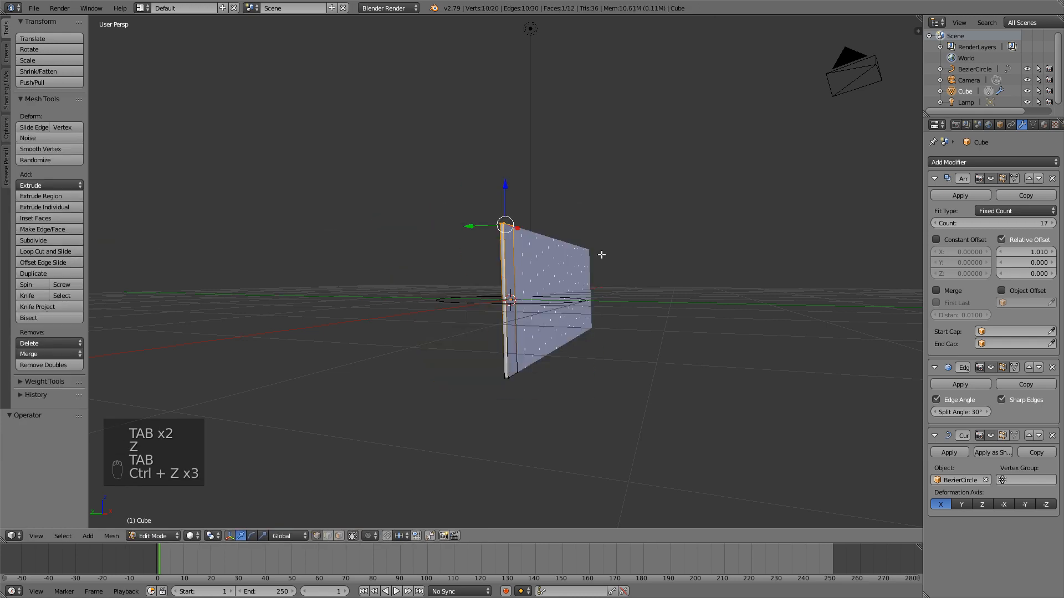
key("Tab")
middle_click_drag(587, 226, 517, 247)
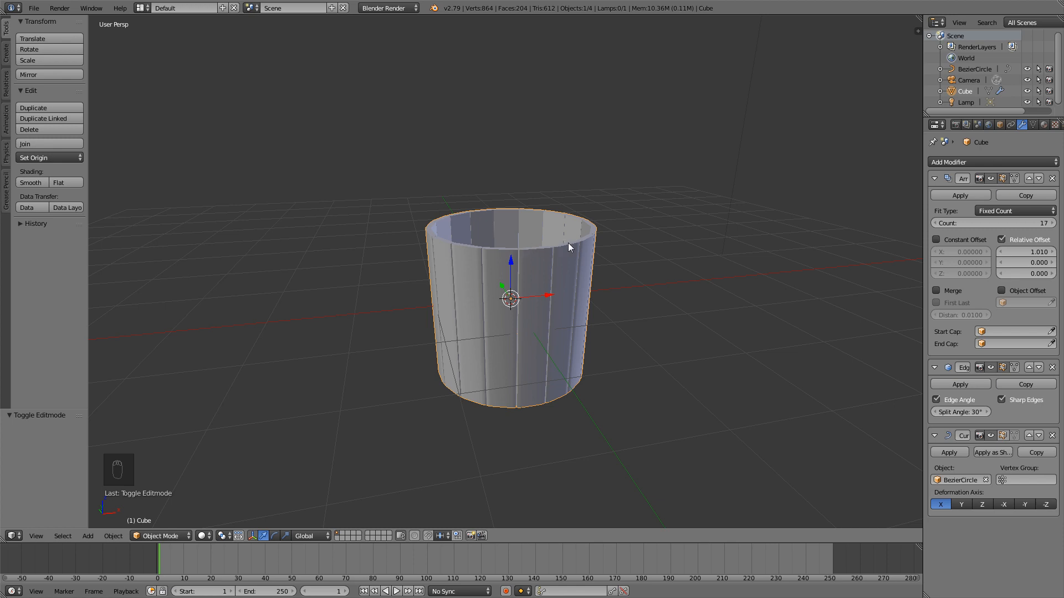
mouse_move(634, 241)
middle_mouse_down()
mouse_move(614, 241)
mouse_move(603, 309)
mouse_move(661, 270)
mouse_move(635, 237)
middle_mouse_up()
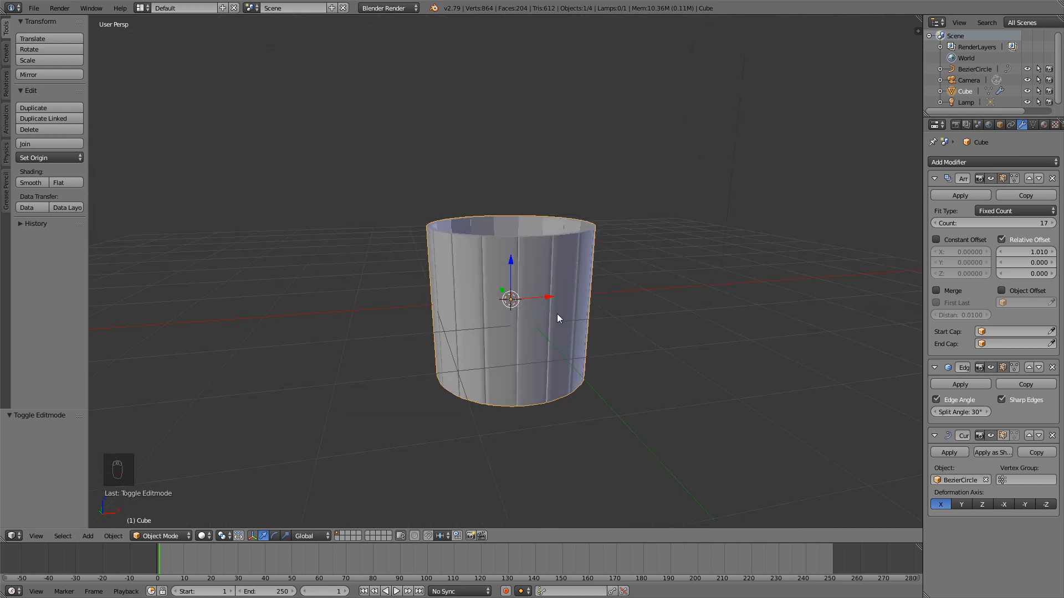
middle_click_drag(557, 313, 537, 251)
middle_click_drag(514, 208, 537, 299)
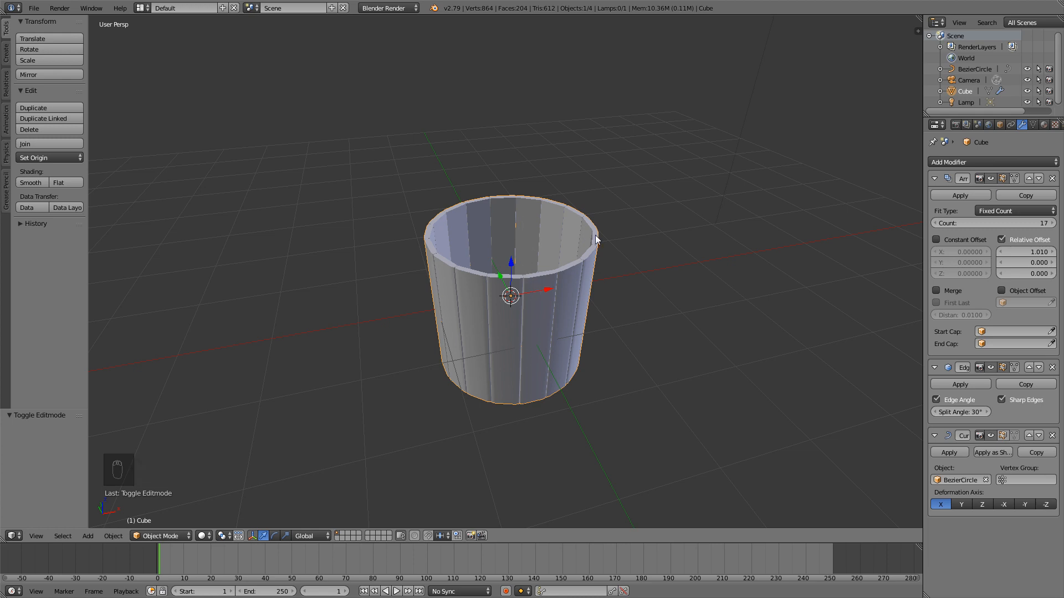
middle_click_drag(594, 247, 589, 292)
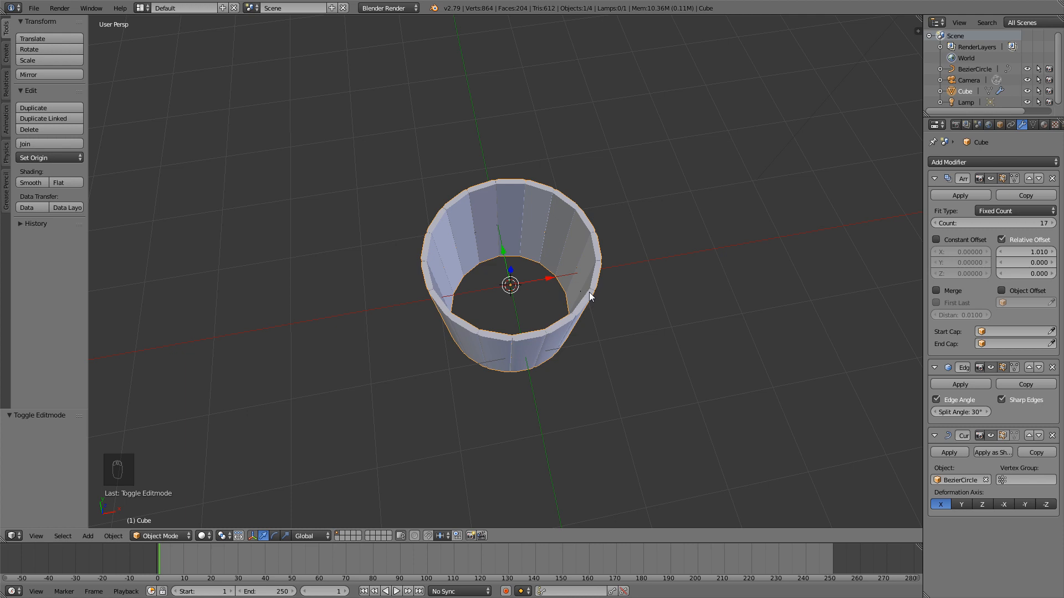
- Deselect all objects and add a plane mesh at the centre of the plank ring
key("KP_7")
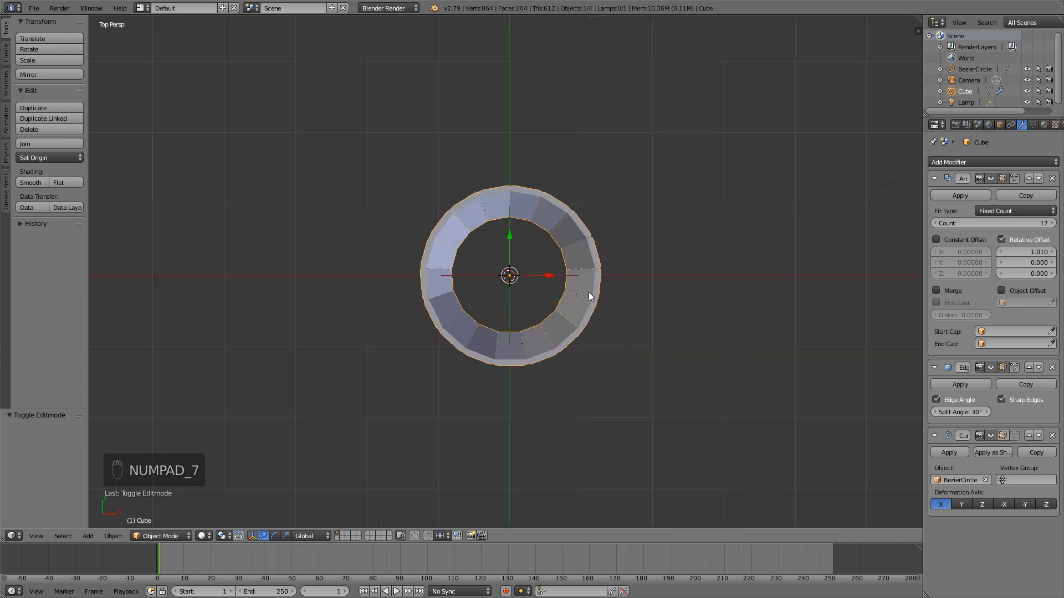
scroll(577, 278, "up", 2)
key("a")
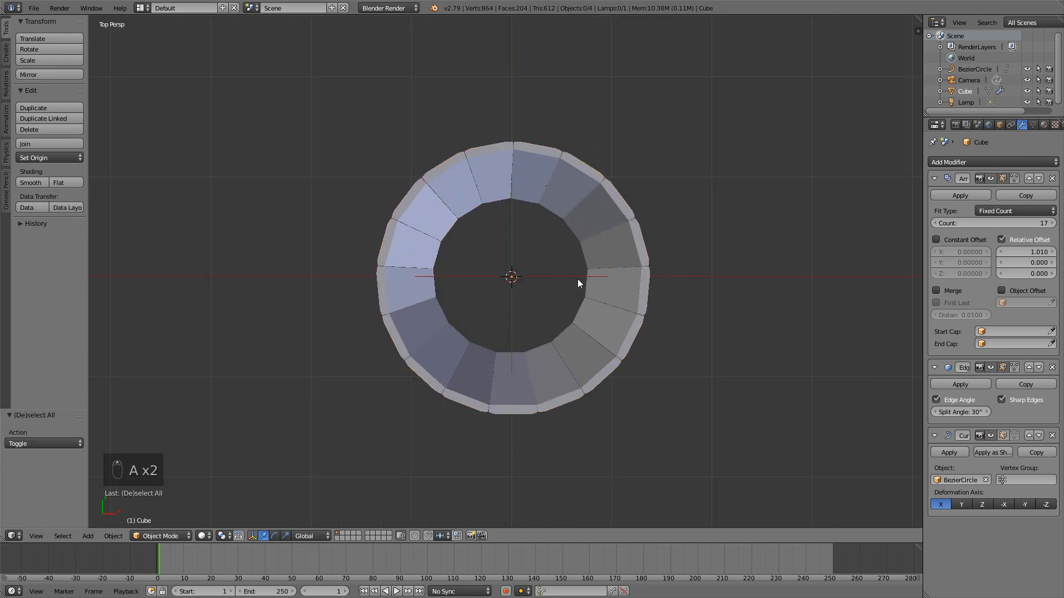
key("shift+a")
mouse_move(578, 279)
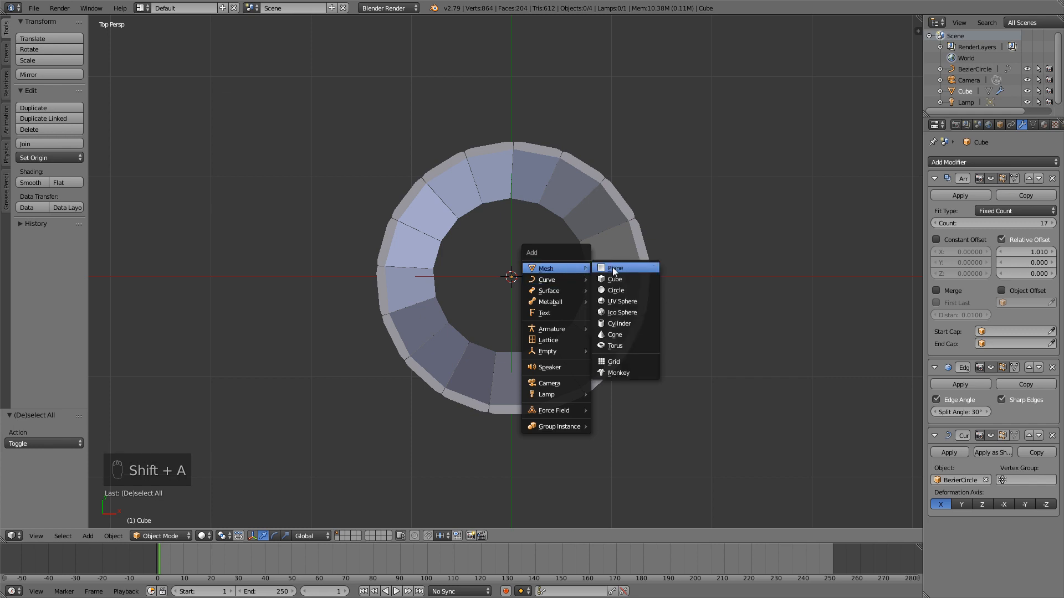
left_click(614, 269)
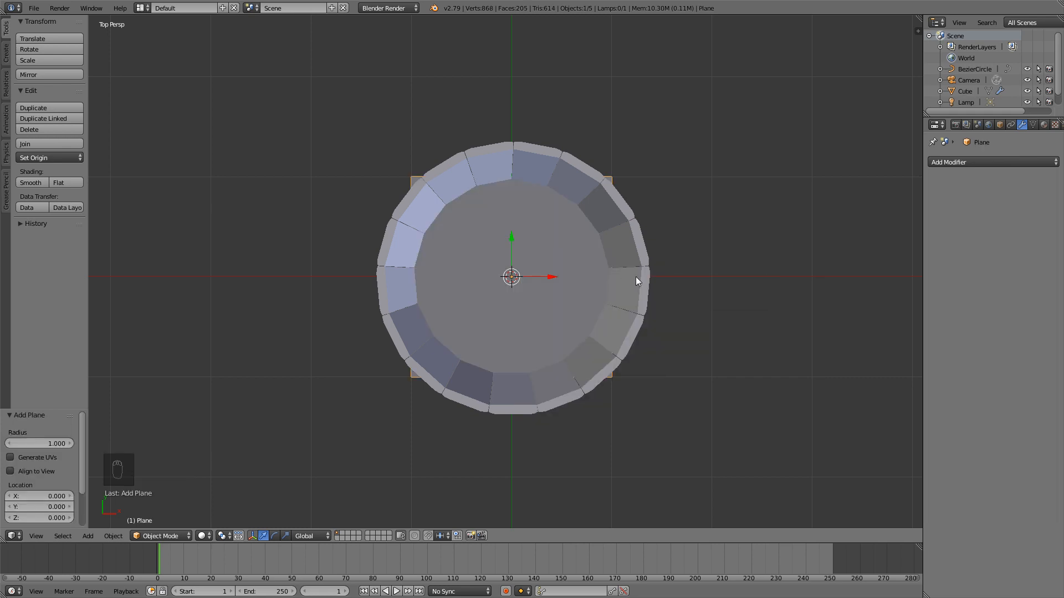
- Move the plane down along Z by about 0.936, just above the lower edge of the plank ring
key("KP_1")
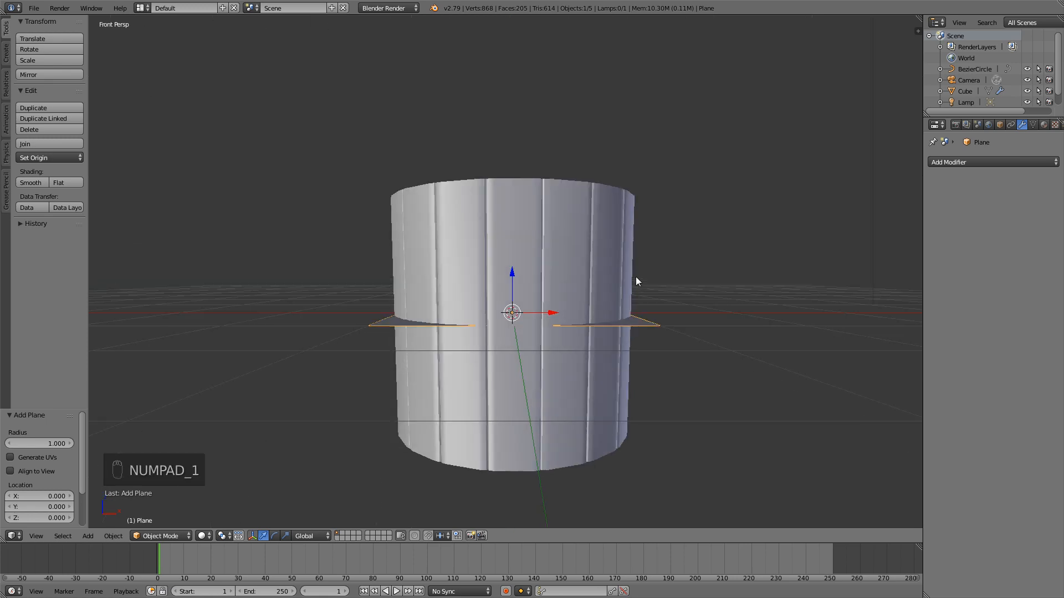
scroll(557, 280, "down", 2)
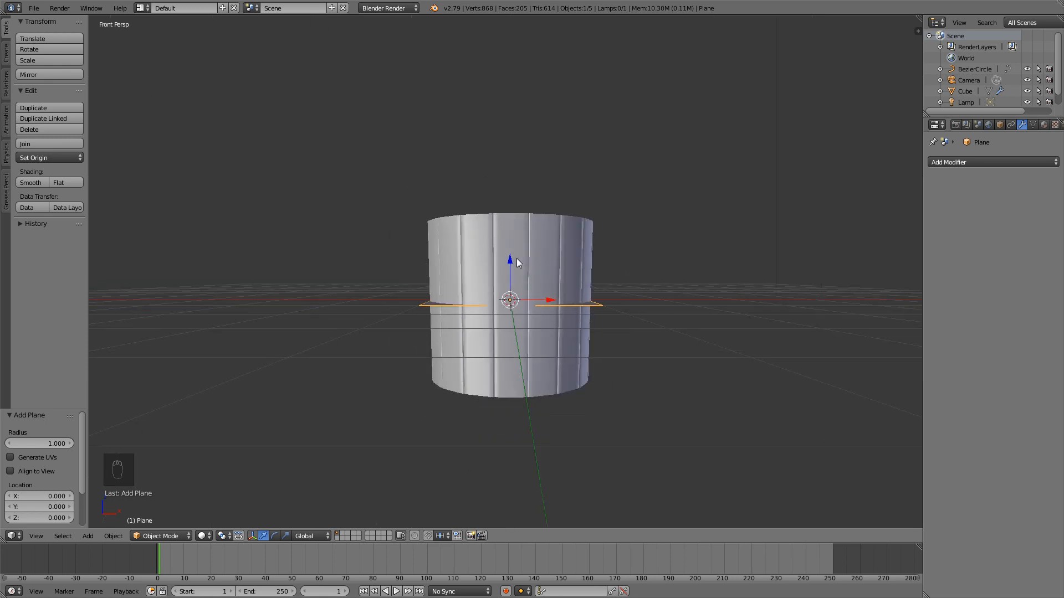
key("KP_5")
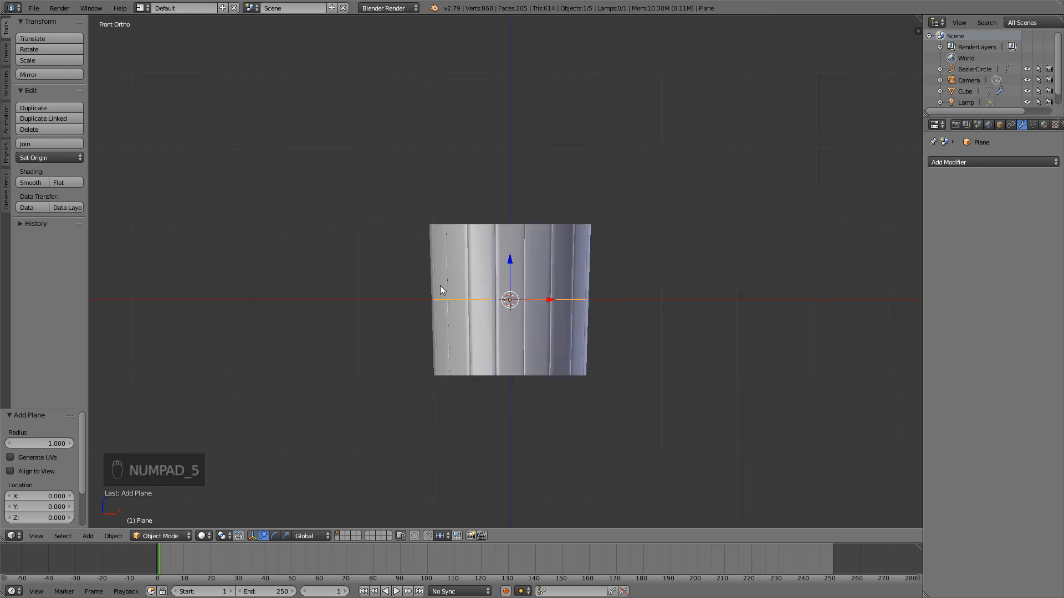
left_click_drag(513, 261, 511, 331)
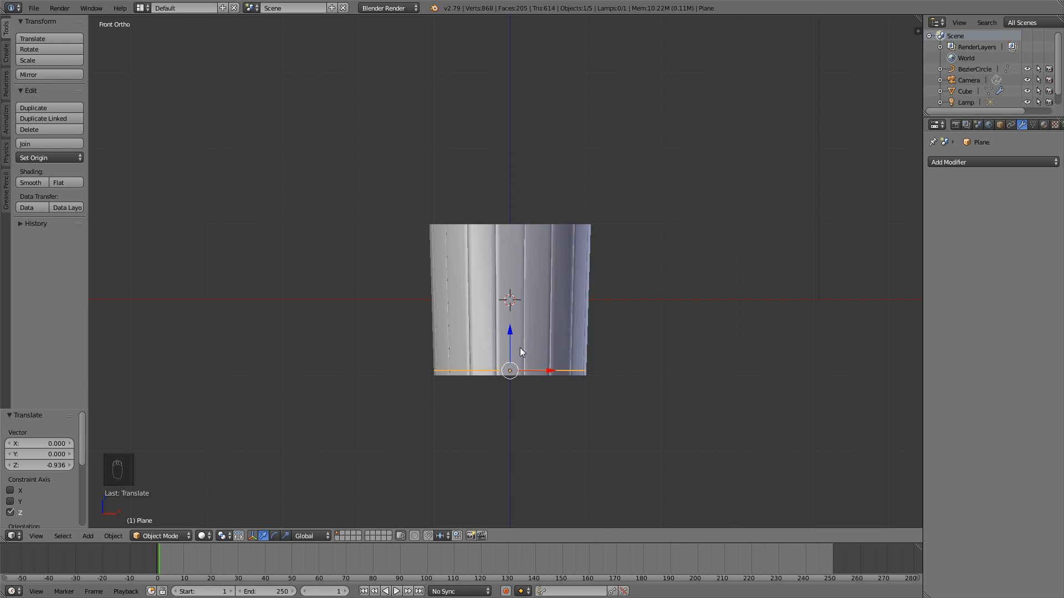
- Scale the base plane down uniformly to about 0.104 as seen from the top view
key("KP_7")
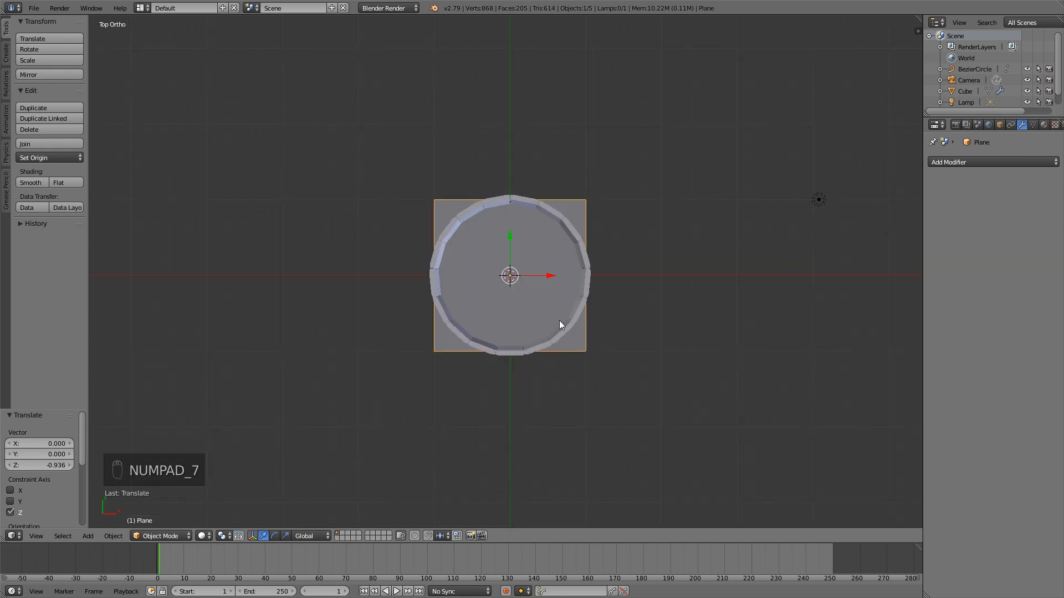
key("s")
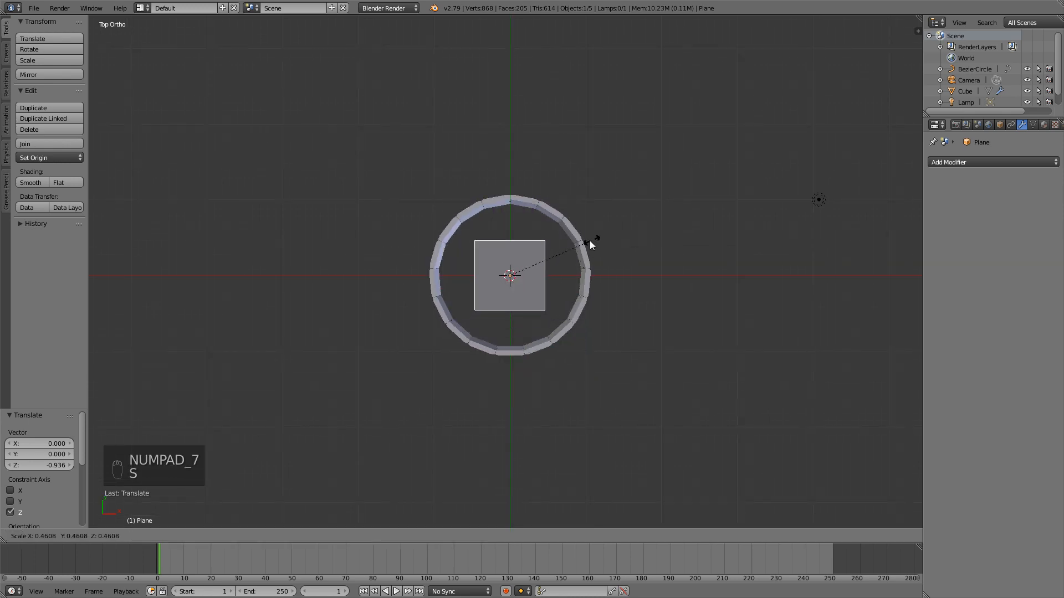
left_click(527, 265)
- Stretch the small plane along Y by about 8.43 and again by about 1.081 so it spans the inside of the plank ring
key("s")
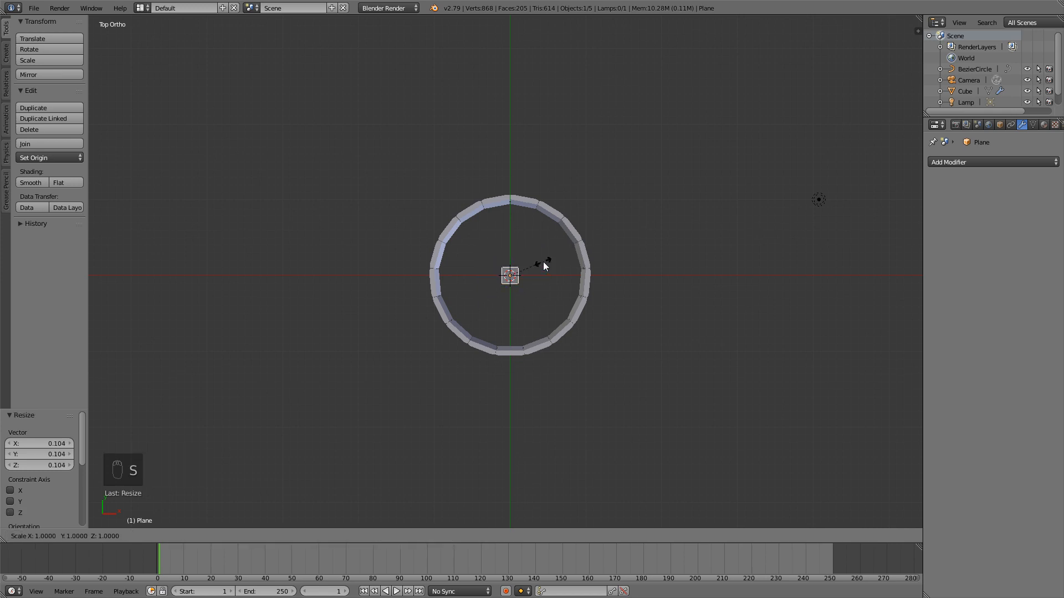
key("y")
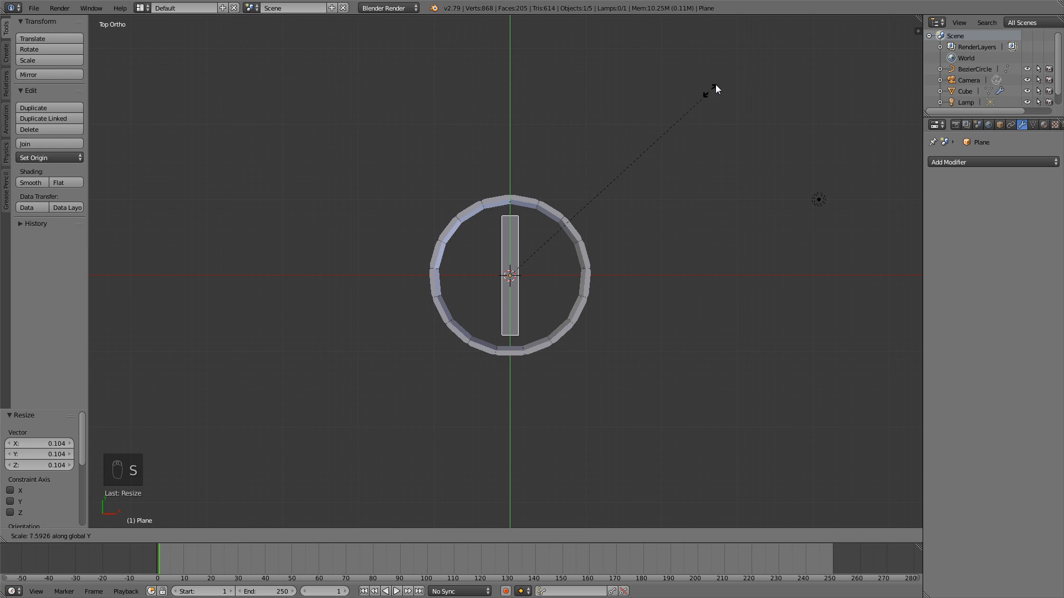
left_click(739, 82)
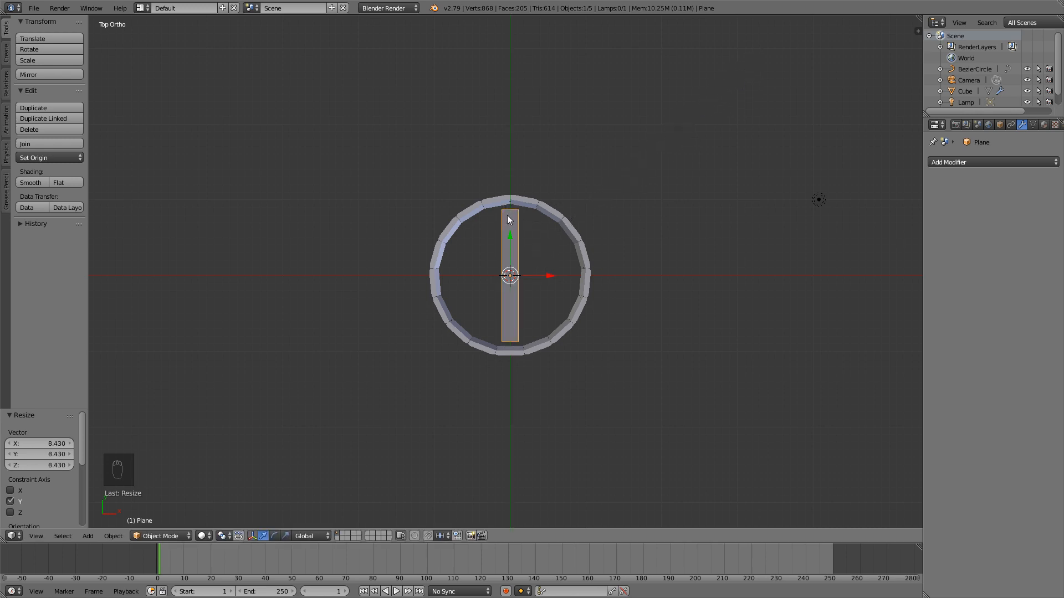
key("s")
key("y")
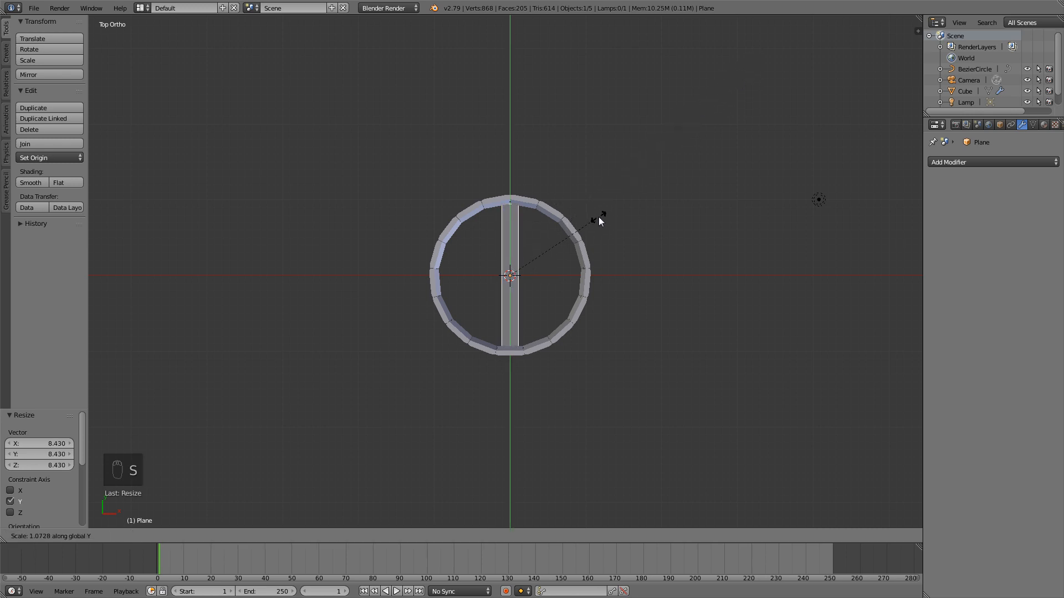
left_click(600, 216)
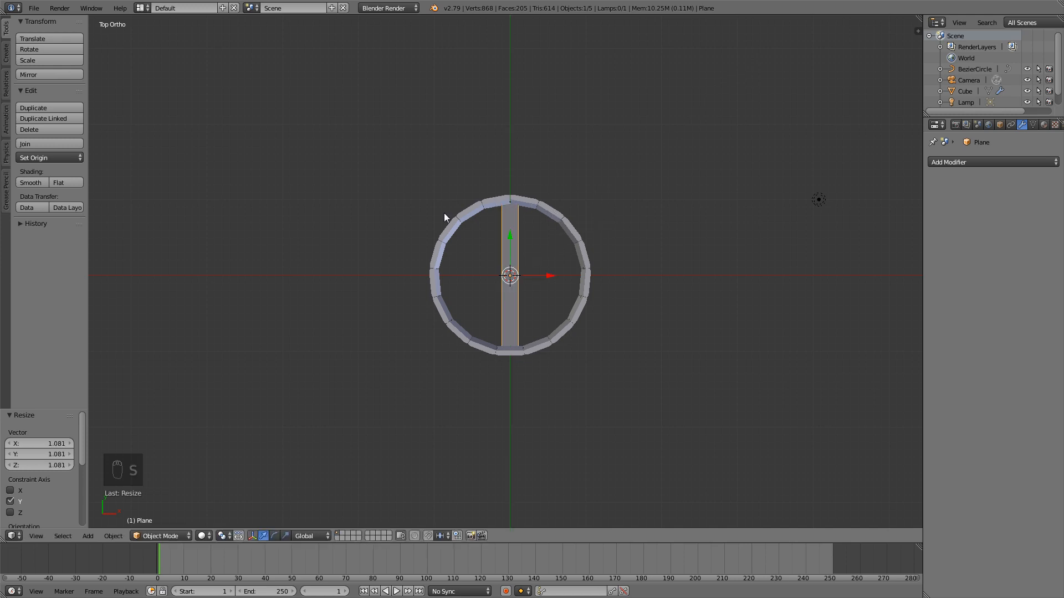
- Move the narrow base plank along negative X to the side edge of the plank ring
scroll(635, 262, "up", 1)
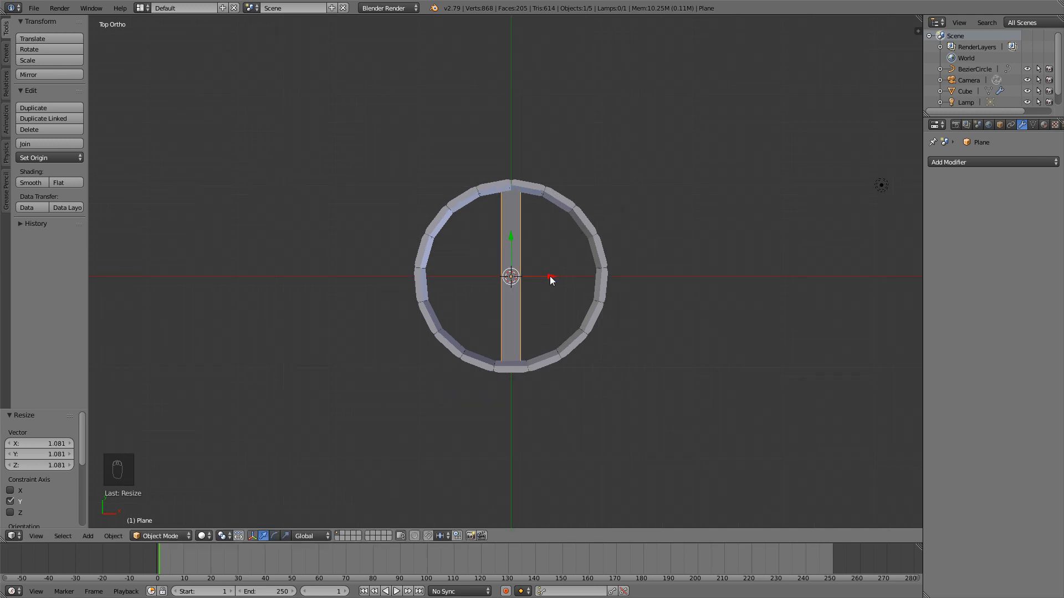
left_click_drag(550, 276, 474, 276)
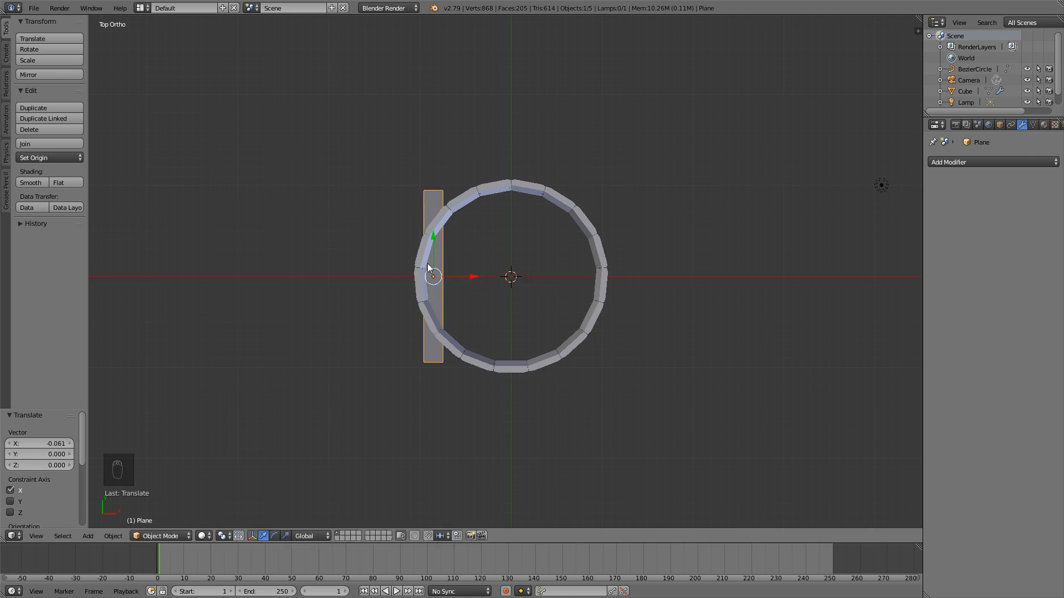
middle_click_drag(510, 259, 554, 237, "shift")
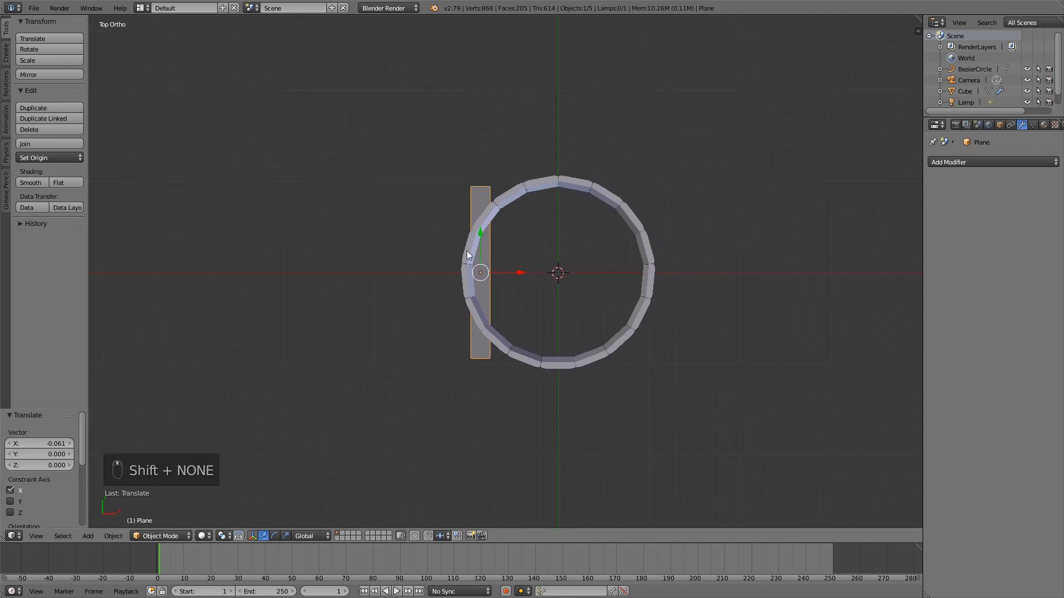
- Add an Array modifier to the base plank and set its relative X offset to 1.050
left_click(990, 161)
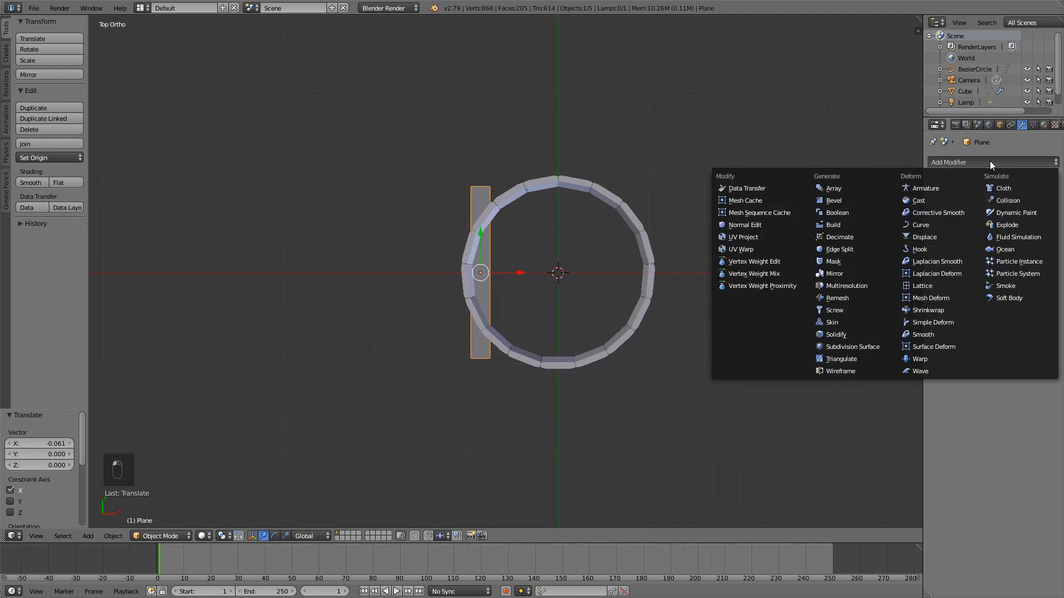
left_click(860, 188)
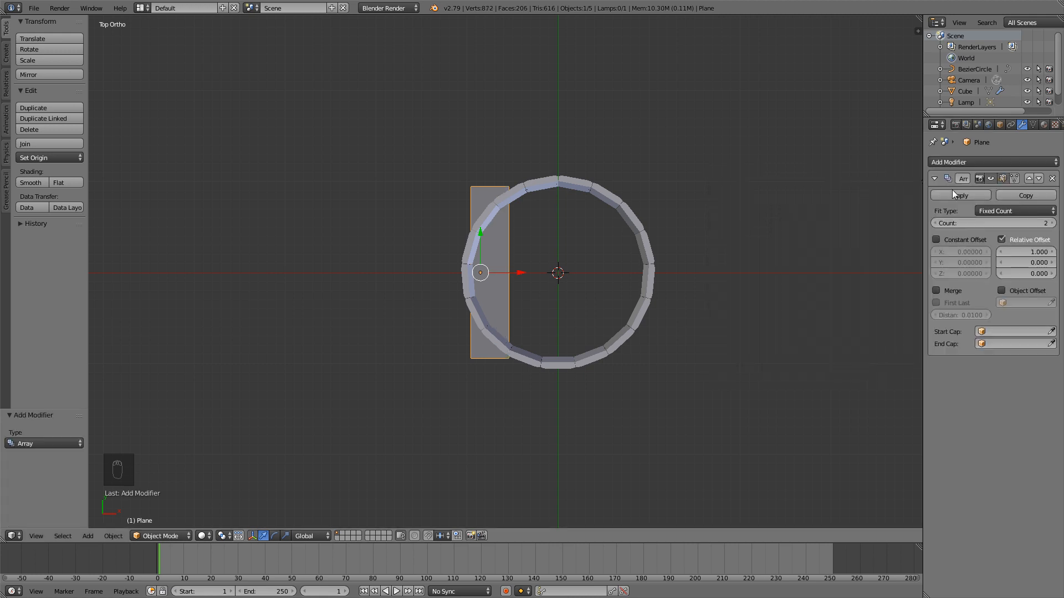
left_click(1038, 252)
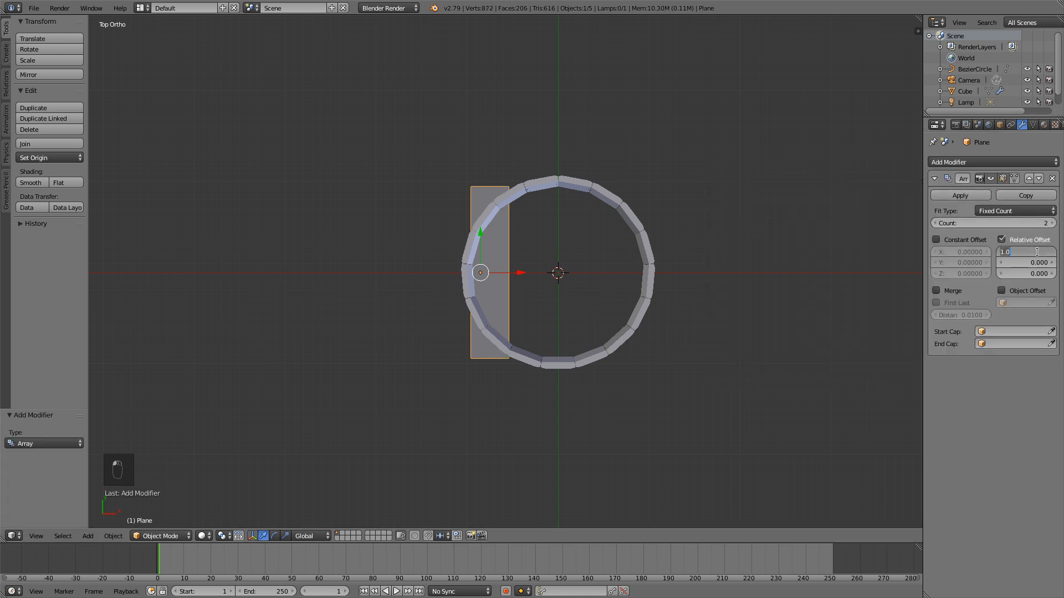
type("1")
key("Return")
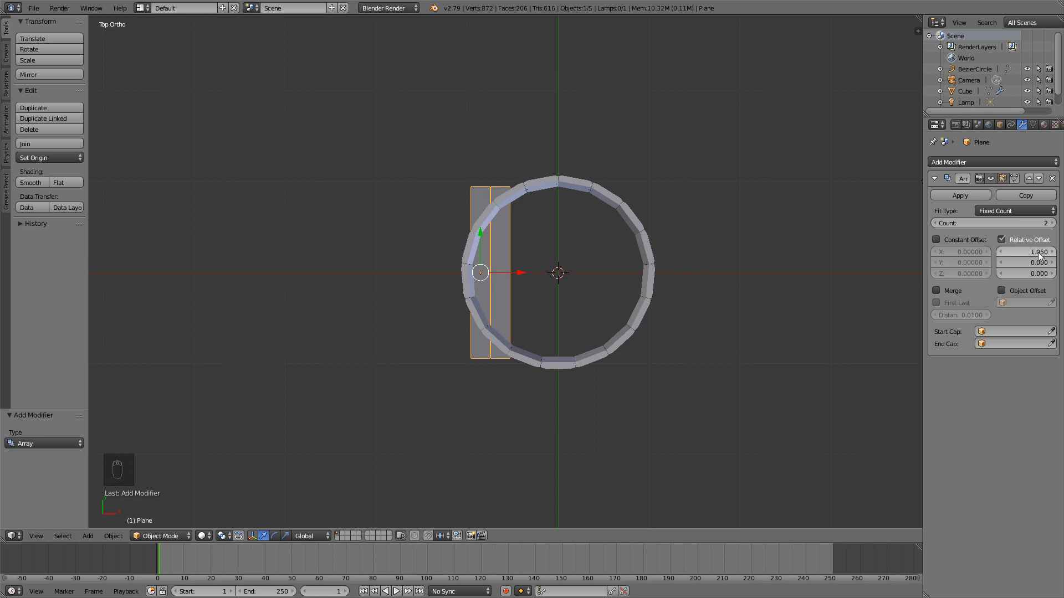
- Set the base plank's Array count to 9 so the planks reach across the ring
left_click(1051, 224)
left_click(1051, 223)
left_click(1051, 224)
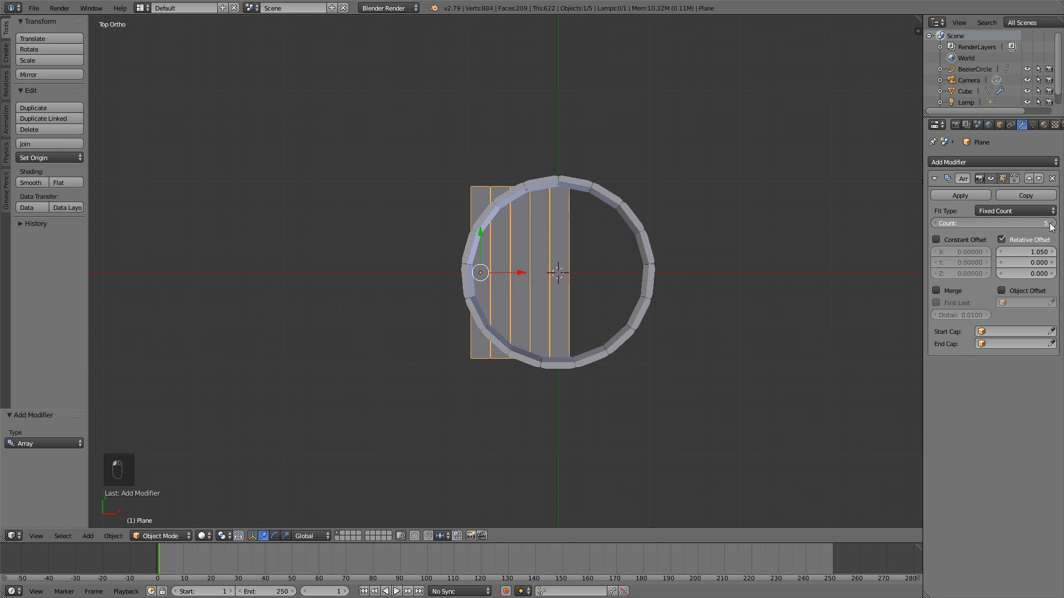
left_click(1051, 224)
left_click(1051, 223)
left_click(1051, 224)
left_click(1051, 223)
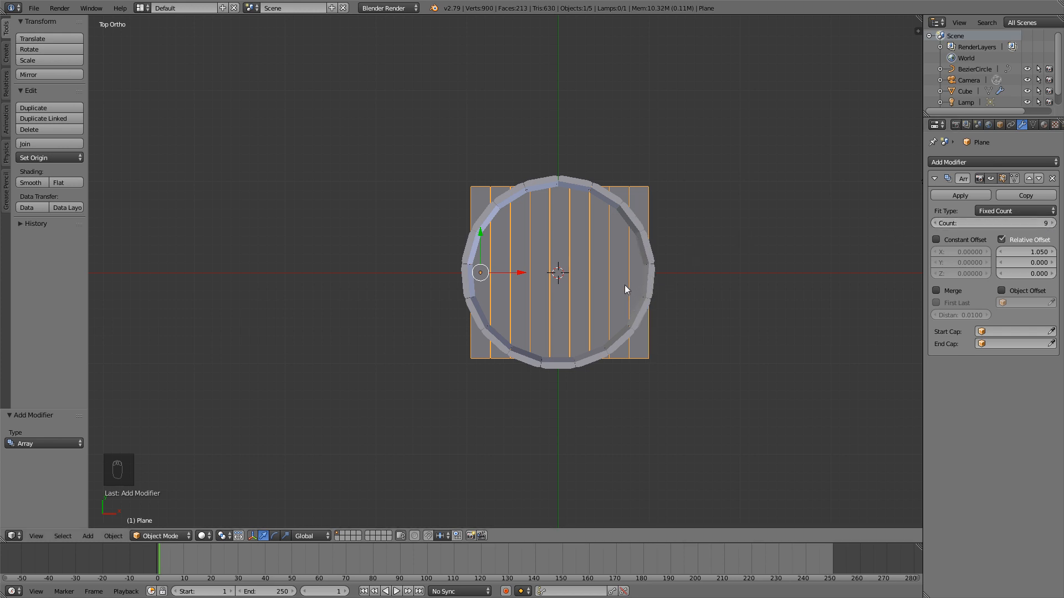
left_click(1051, 224)
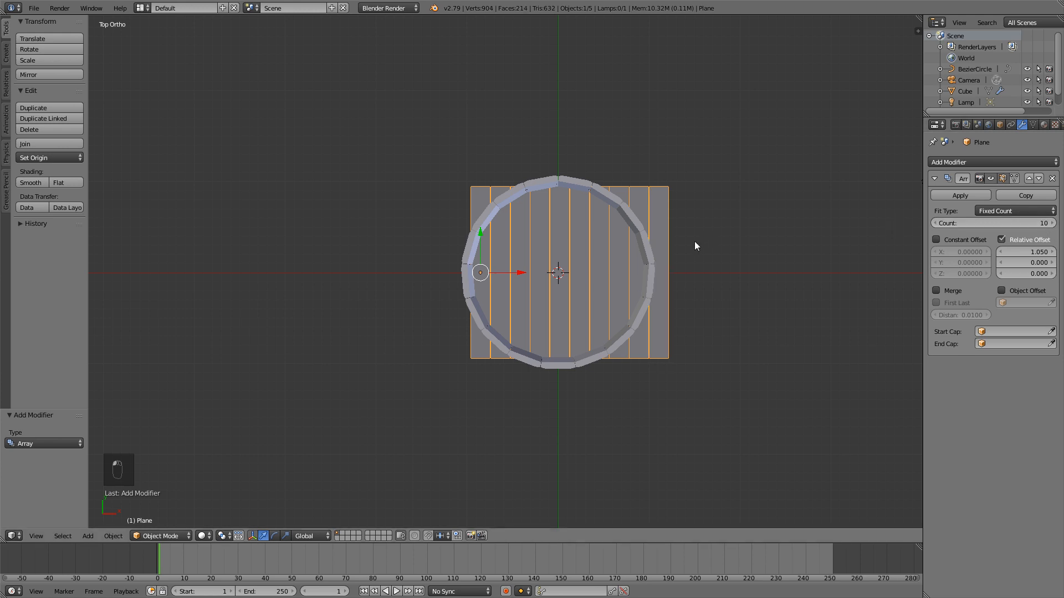
left_click(941, 221)
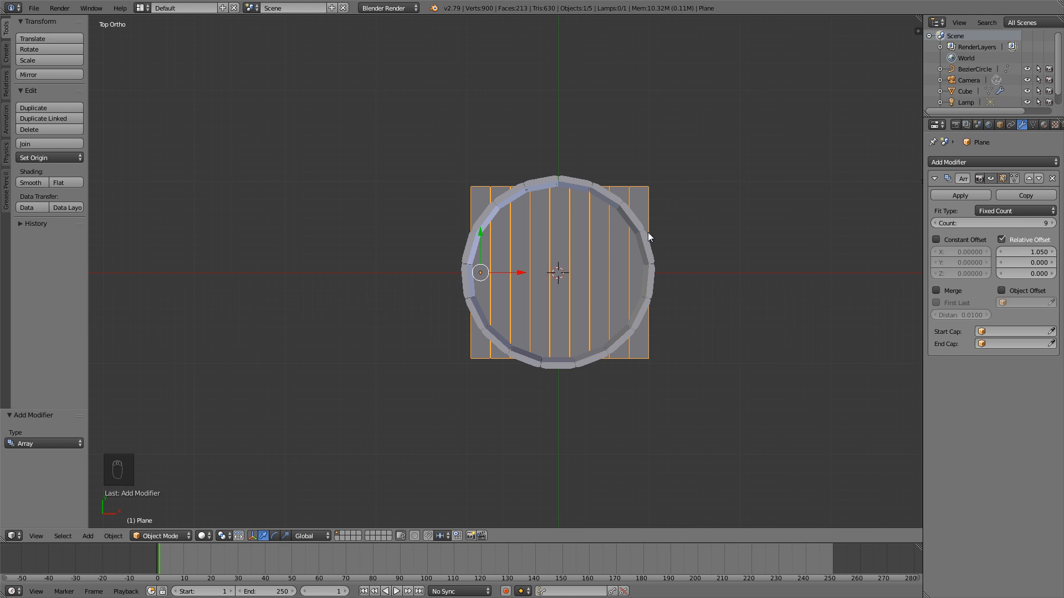
- Snap the 3D cursor to the plank ring and add a mesh circle with 32 vertices and radius 1
key("a")
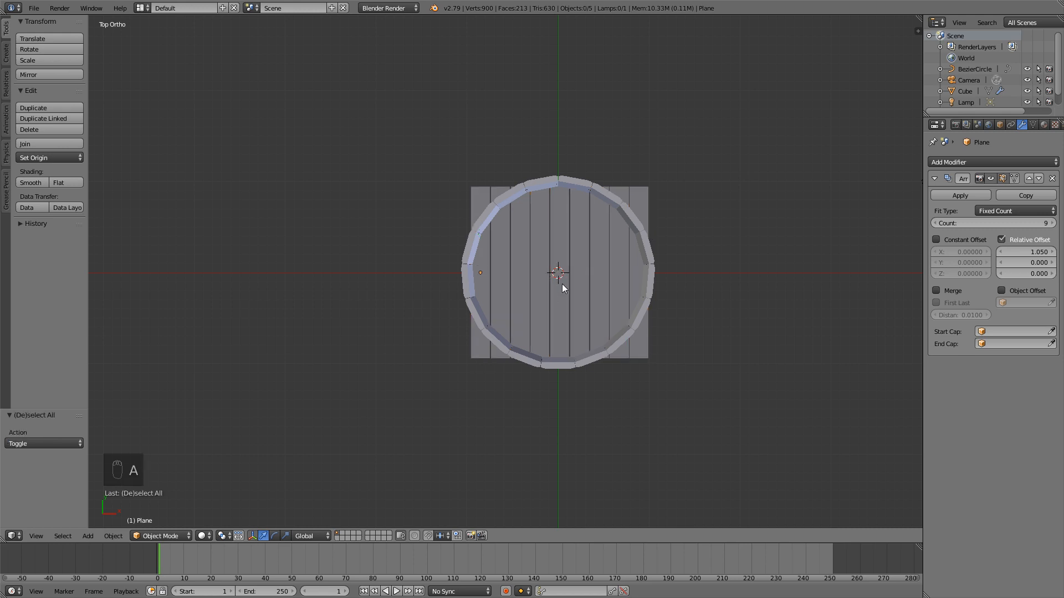
right_click(650, 295)
key("shift+s")
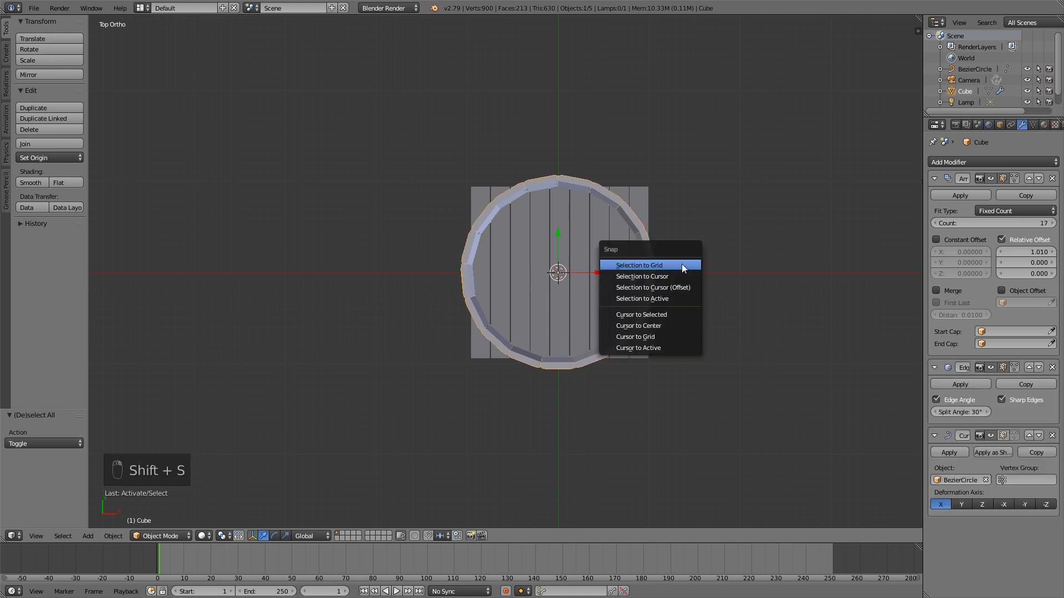
left_click(655, 313)
key("a")
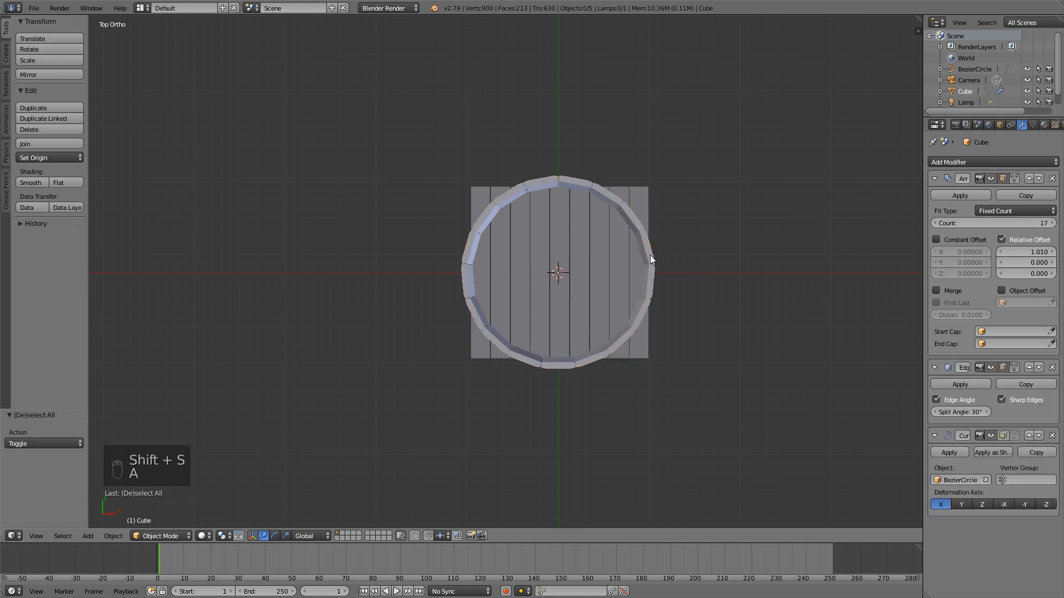
key("shift+a")
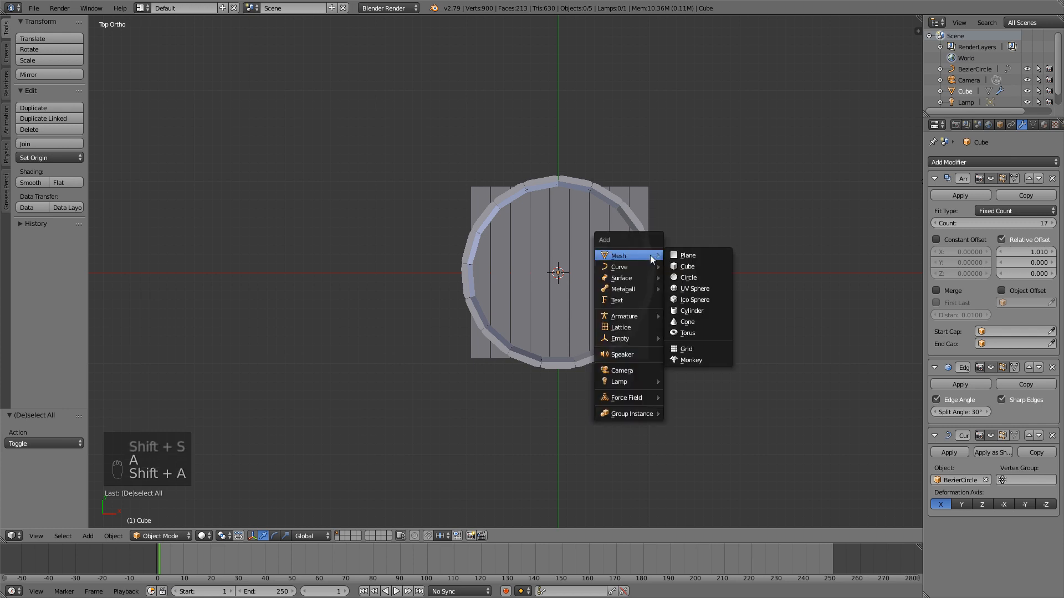
left_click(692, 277)
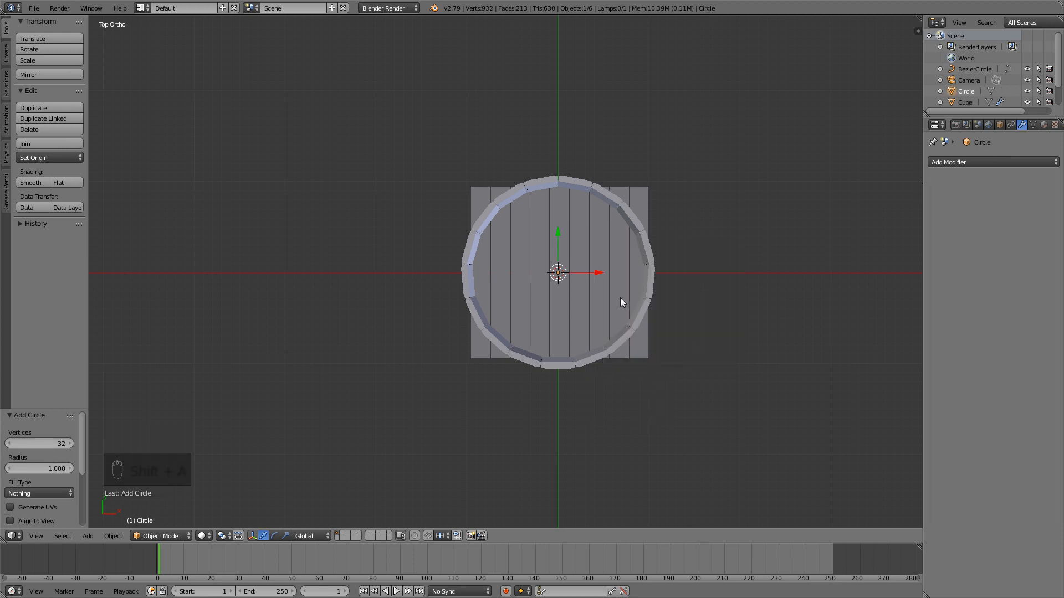
- Move the circle down along Z by about 0.890, just above the lower edge of the bucket, using wireframe display in front view
key("KP_1")
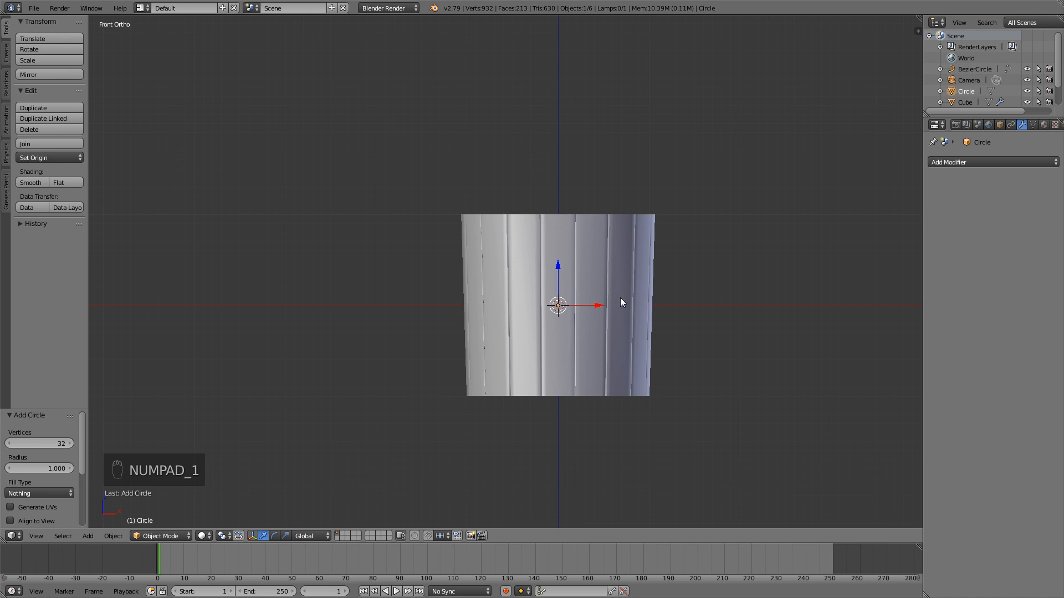
key("z")
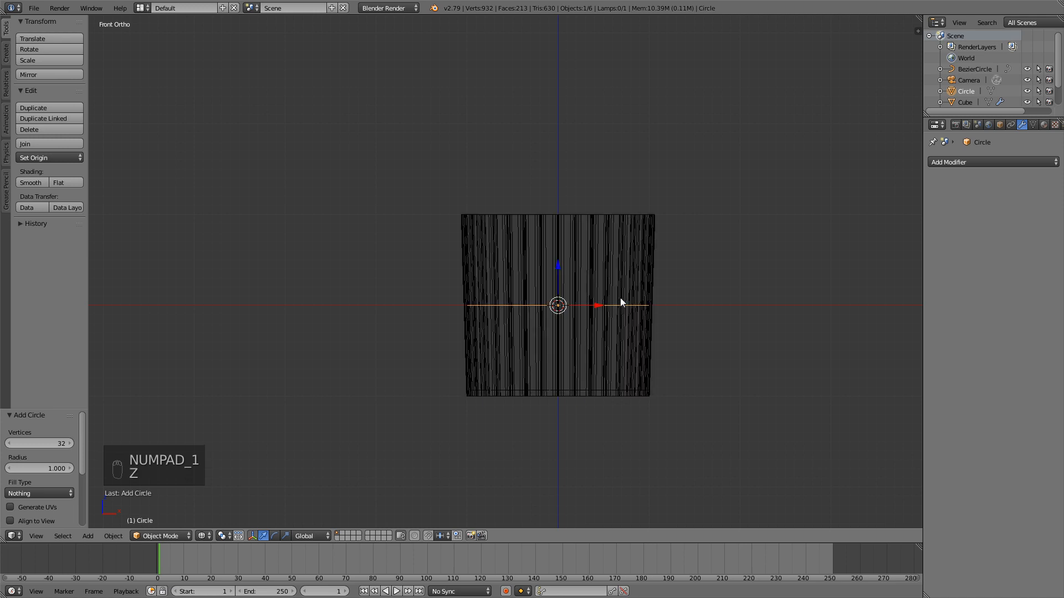
left_click_drag(559, 268, 563, 347)
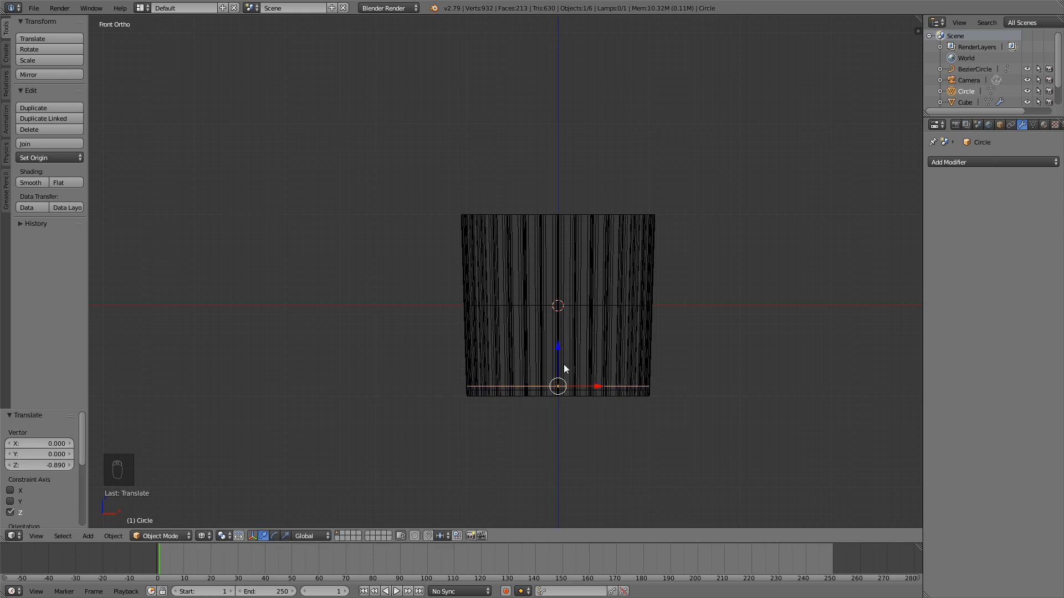
- Return to solid shading in top view and scale the circle by about 0.934 and again by about 1.026 to fit the plank ring
key("KP_7")
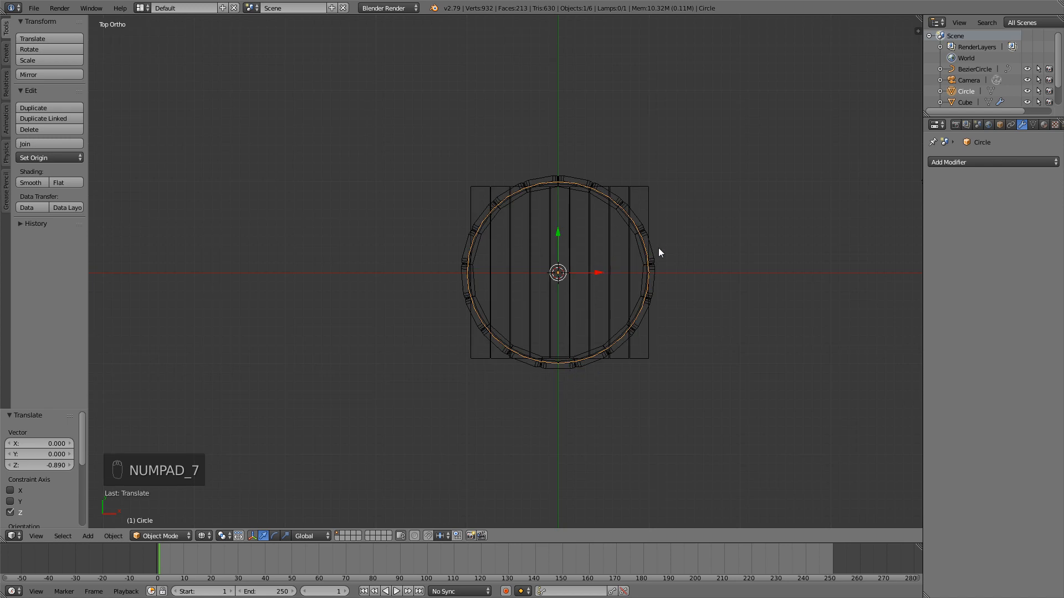
key("z")
key("s")
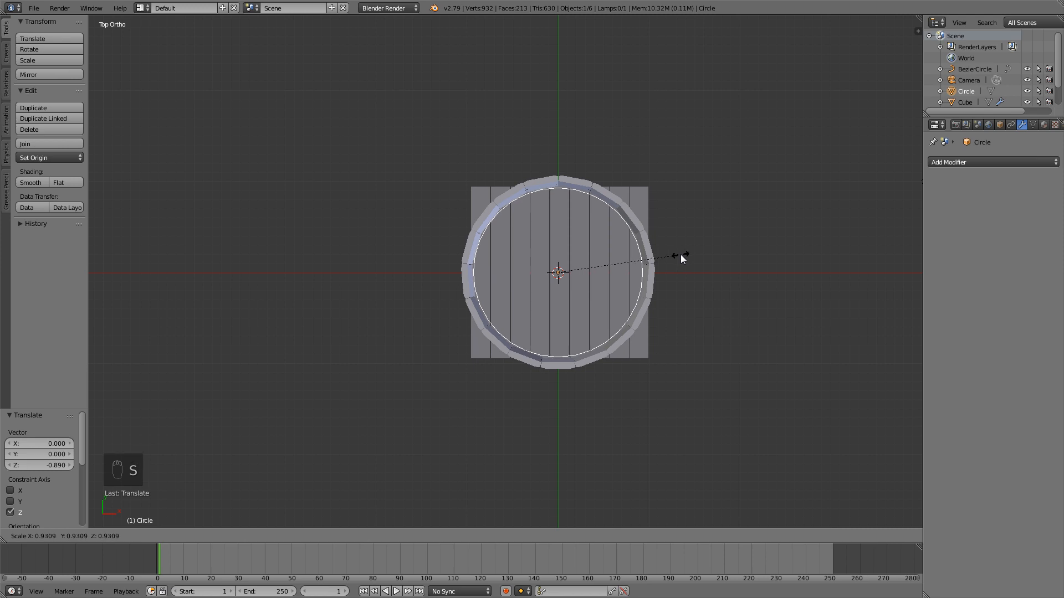
left_click(680, 255)
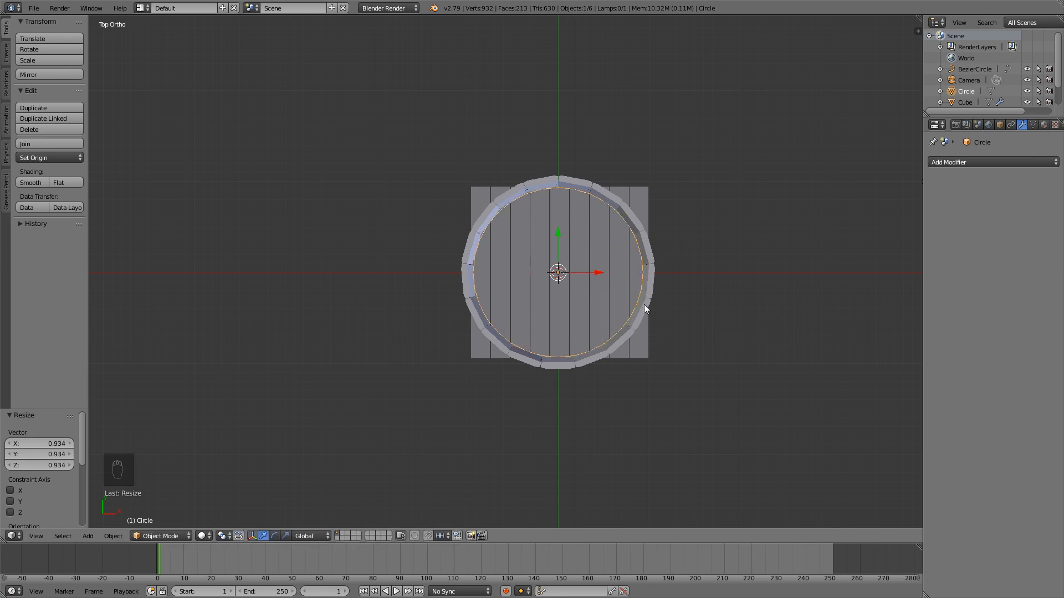
key("s")
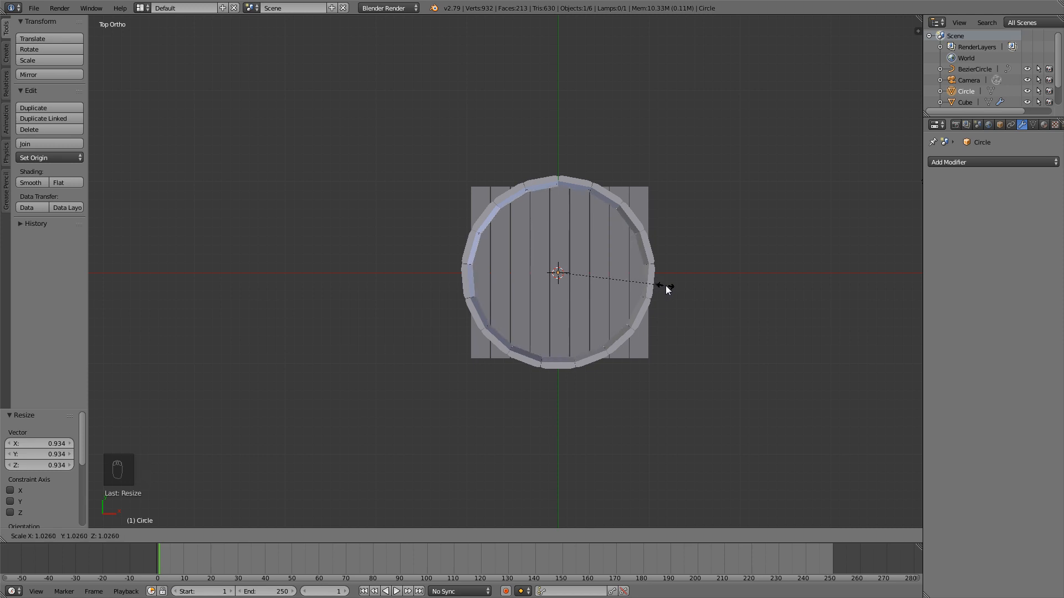
left_click(667, 287)
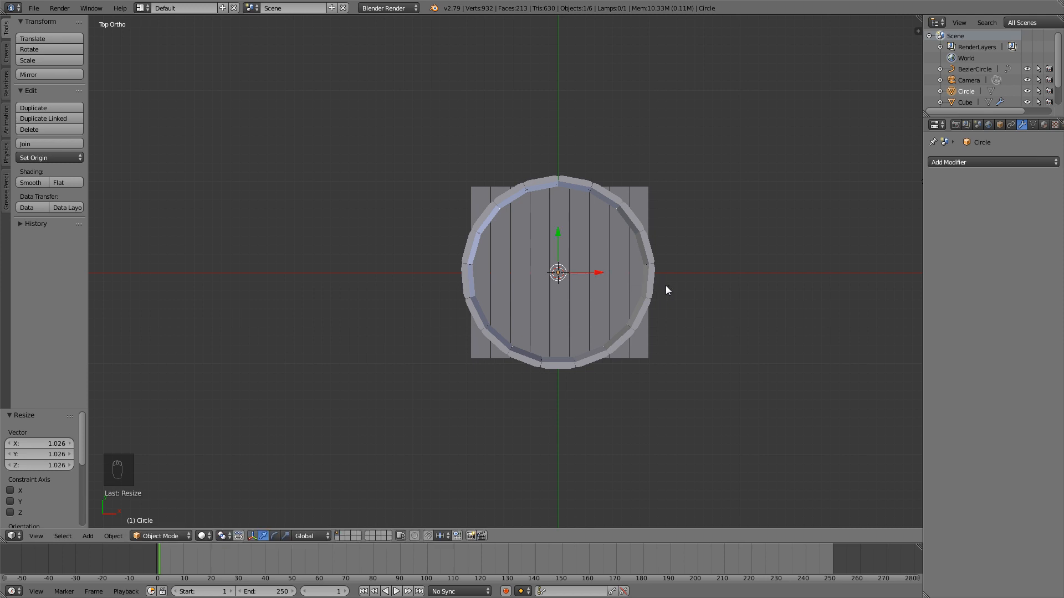
- Select the arrayed base planks and apply their Array modifier
right_click(587, 248)
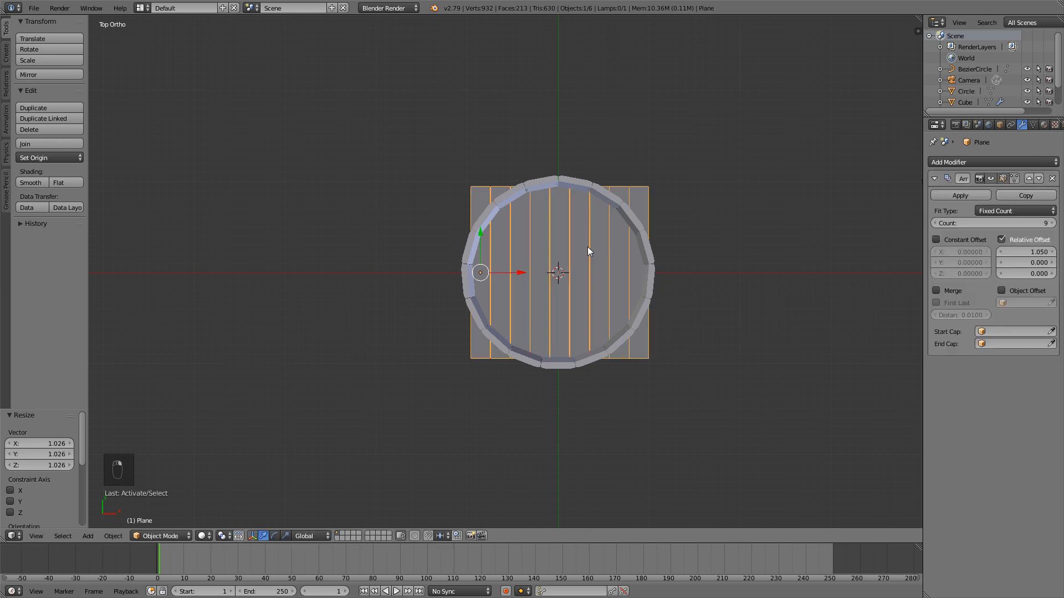
left_click(956, 197)
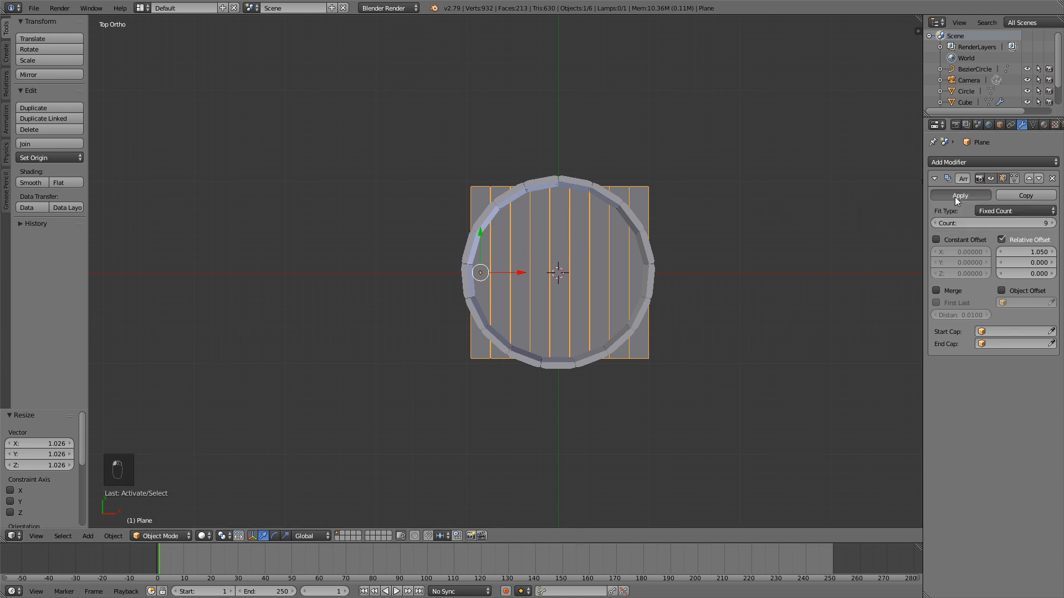
- Select the mesh circle near the bucket's base using wireframe display, and return to top view with solid shading
right_click(647, 272)
right_click(647, 271)
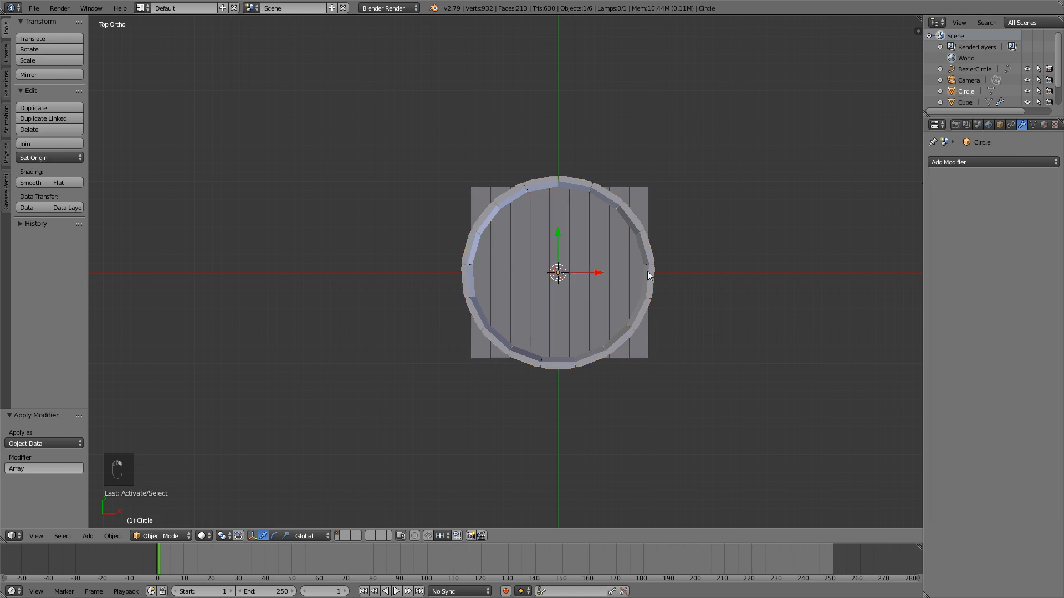
right_click(647, 272)
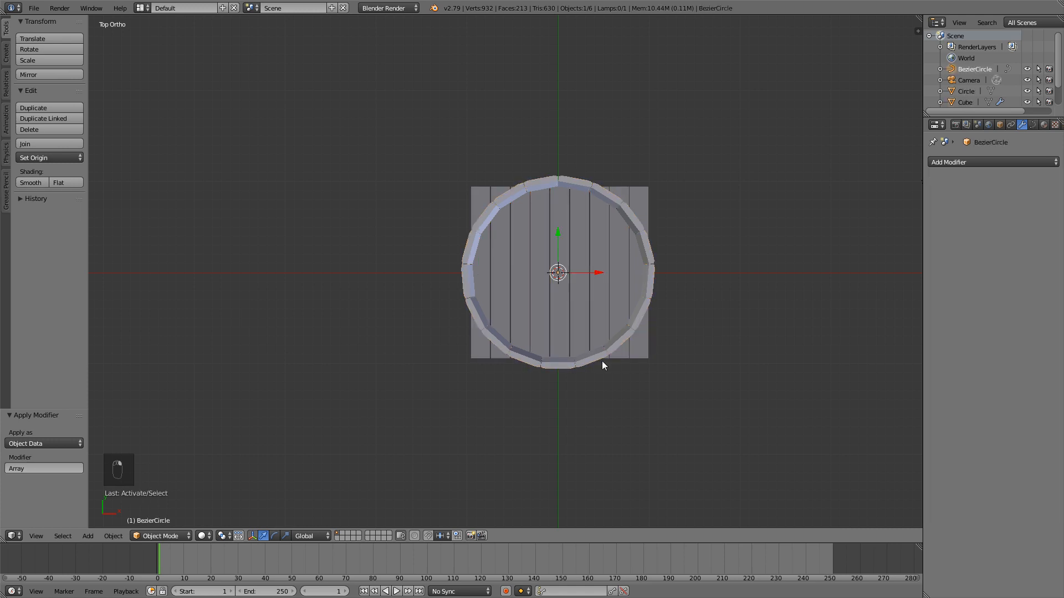
middle_click_drag(601, 361, 587, 266)
key("z")
right_click(544, 413)
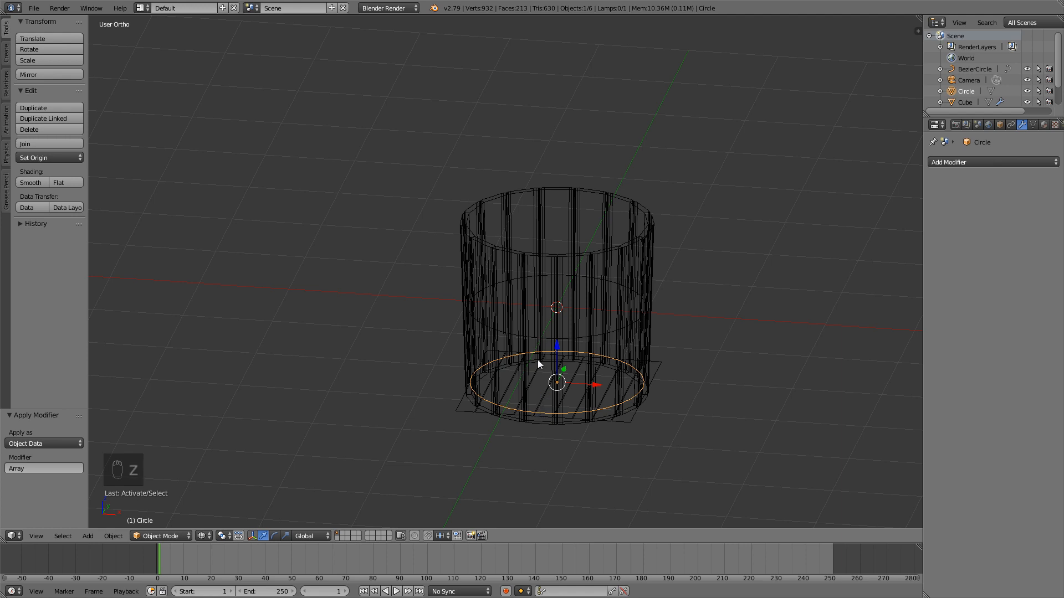
right_click(541, 335)
right_click(542, 339)
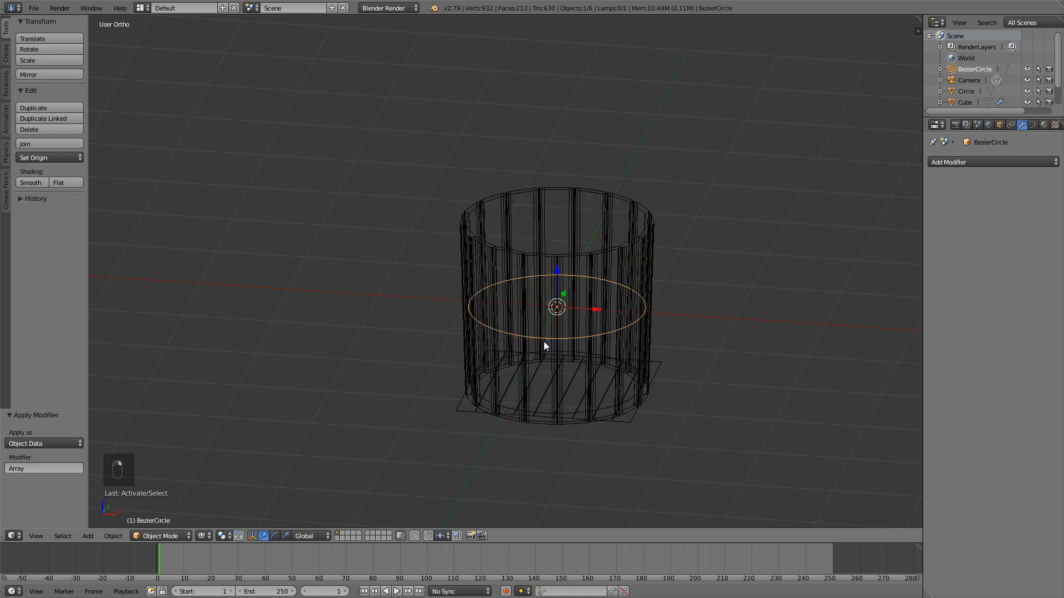
right_click(549, 410)
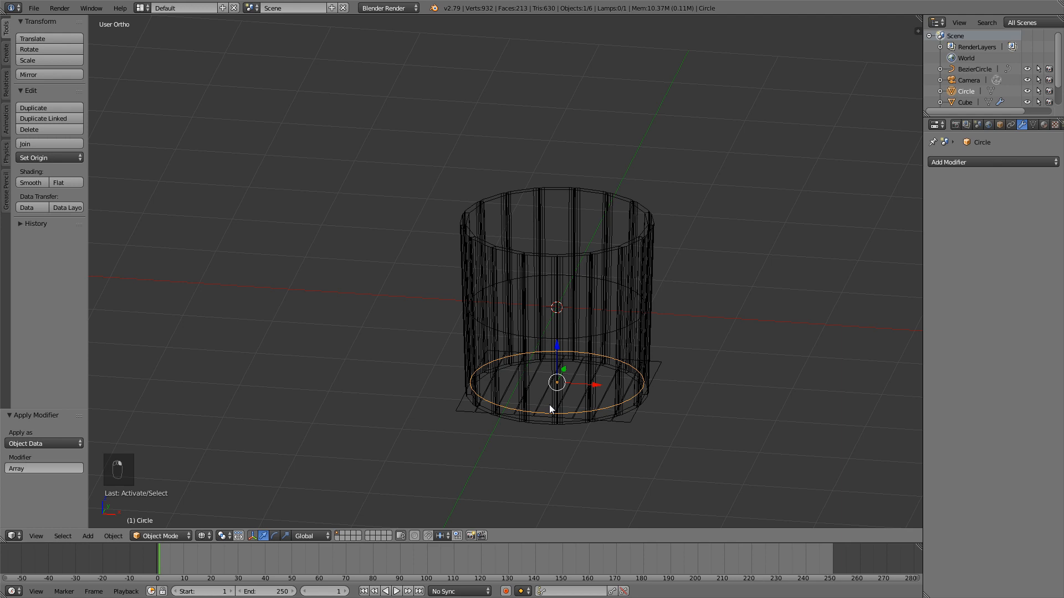
key("KP_7")
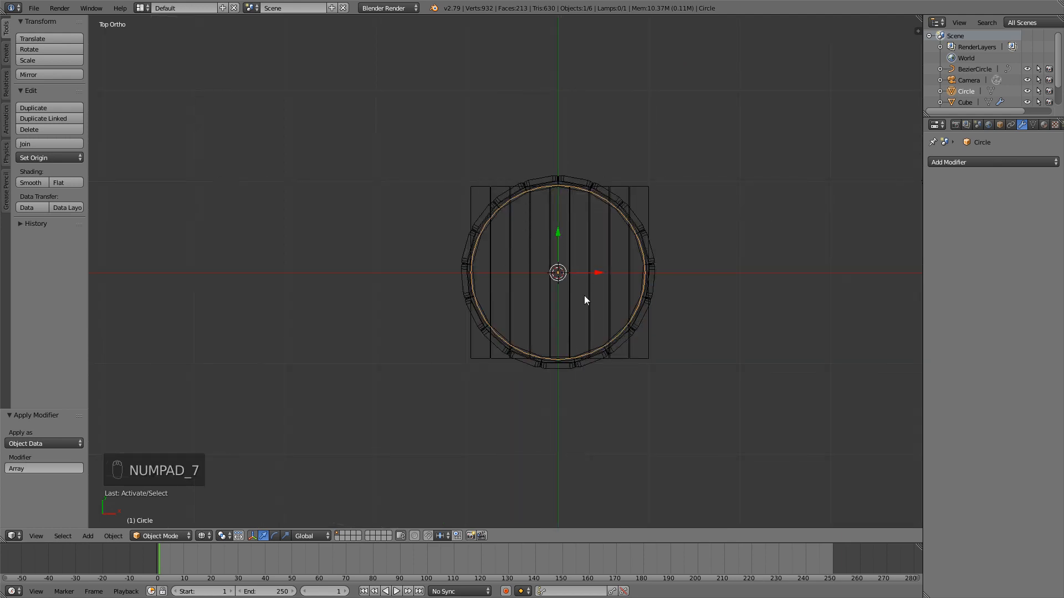
key("z")
key("g")
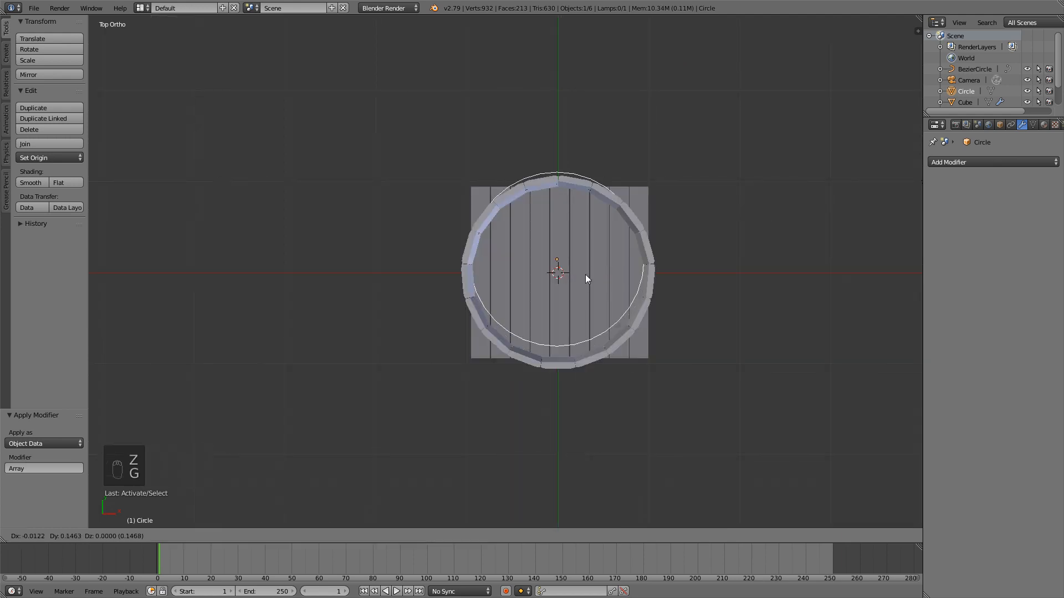
- Add the base planks to the selection as active object and Knife Project the circle onto them in Edit Mode
right_click(577, 243)
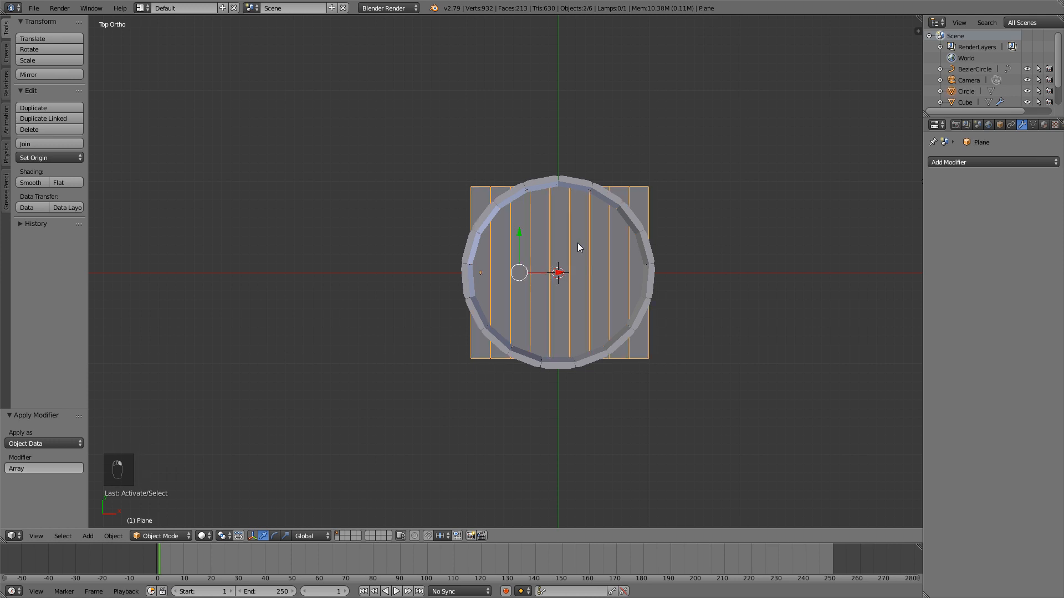
key("Tab")
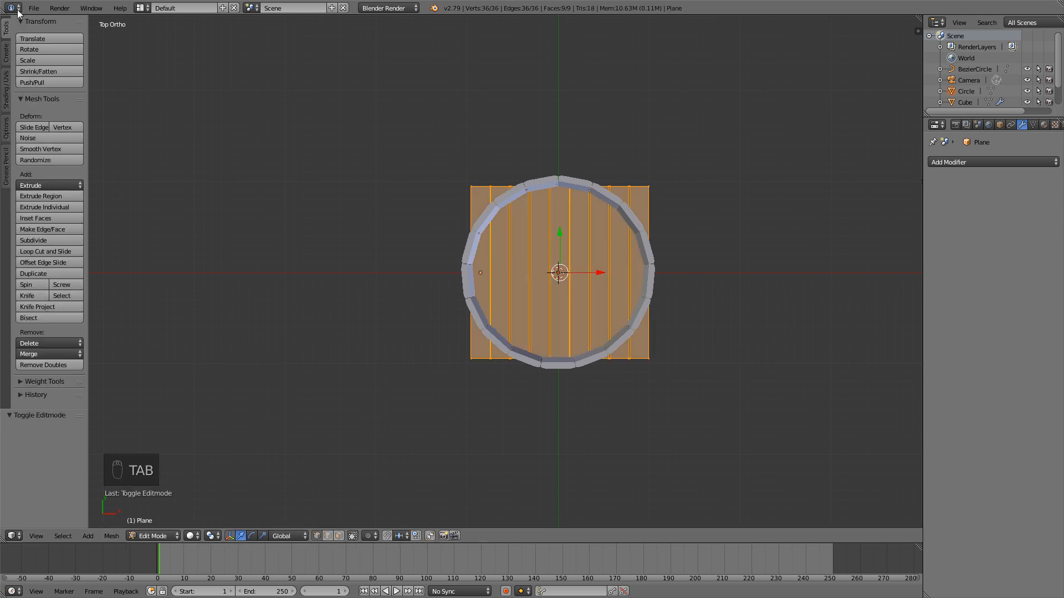
left_click(42, 307)
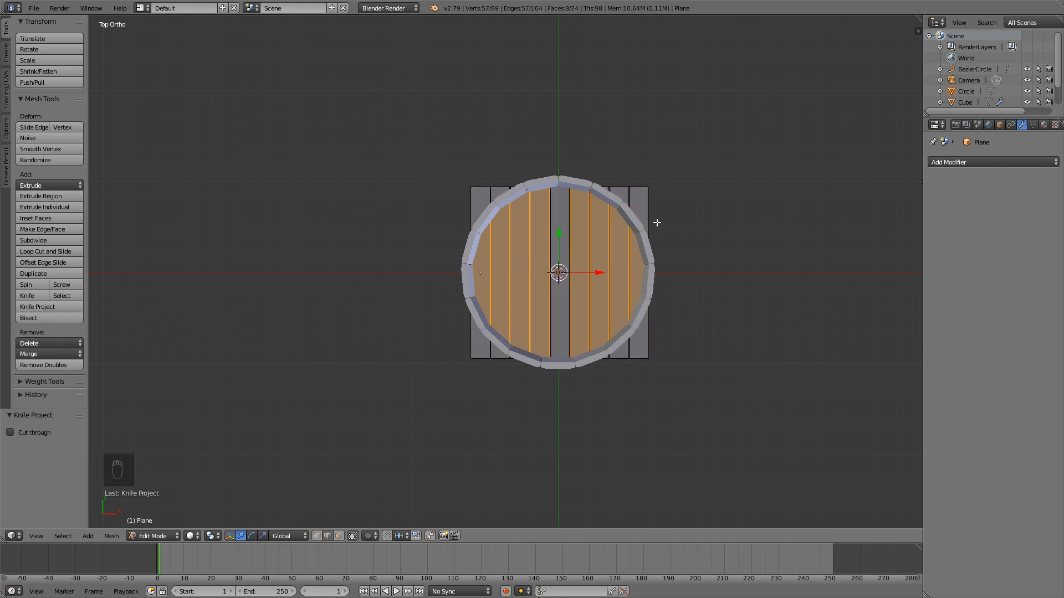
- Move the base planks outside the ring to inspect the projected circular cut, and undo the move
key("Tab")
right_click(643, 202)
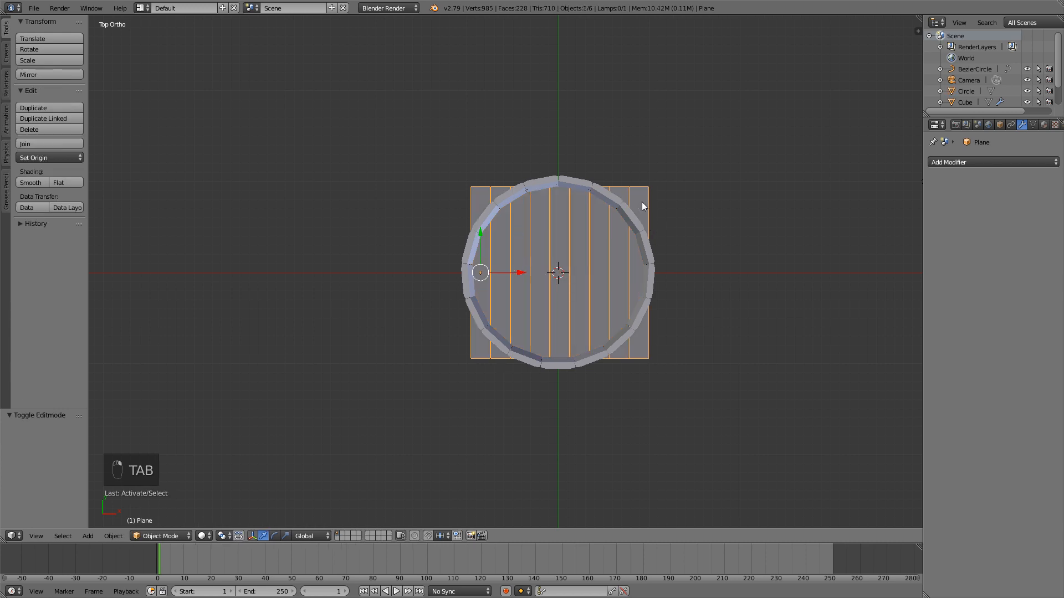
key("g")
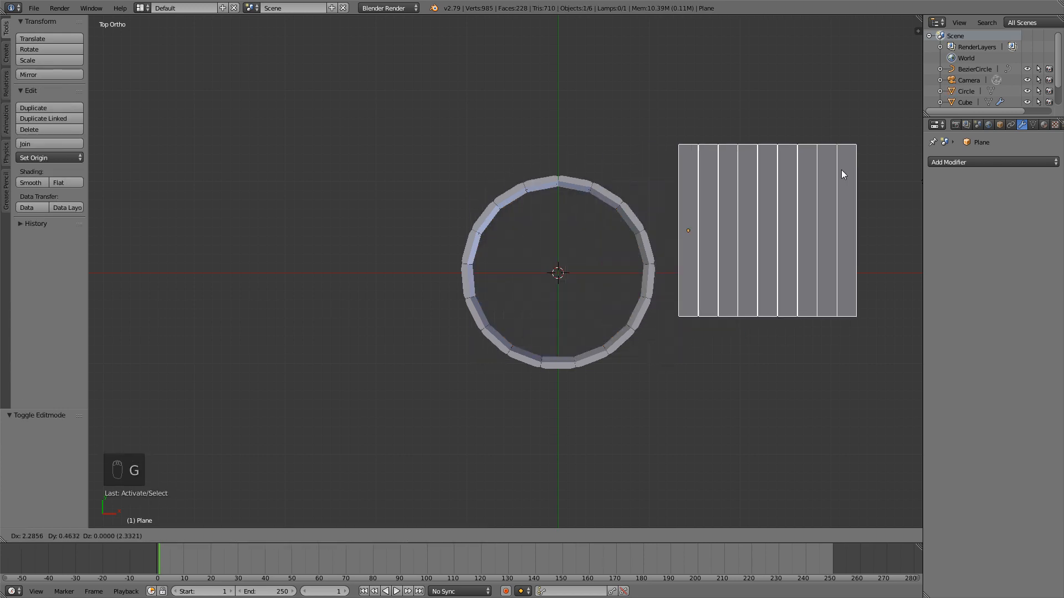
left_click(839, 174)
key("Tab")
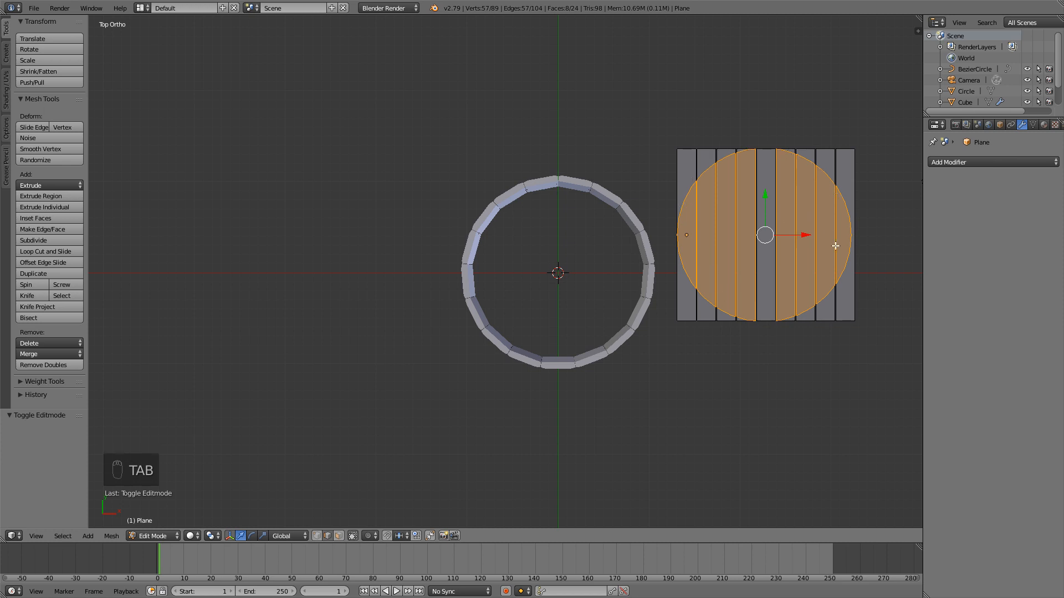
key("Tab")
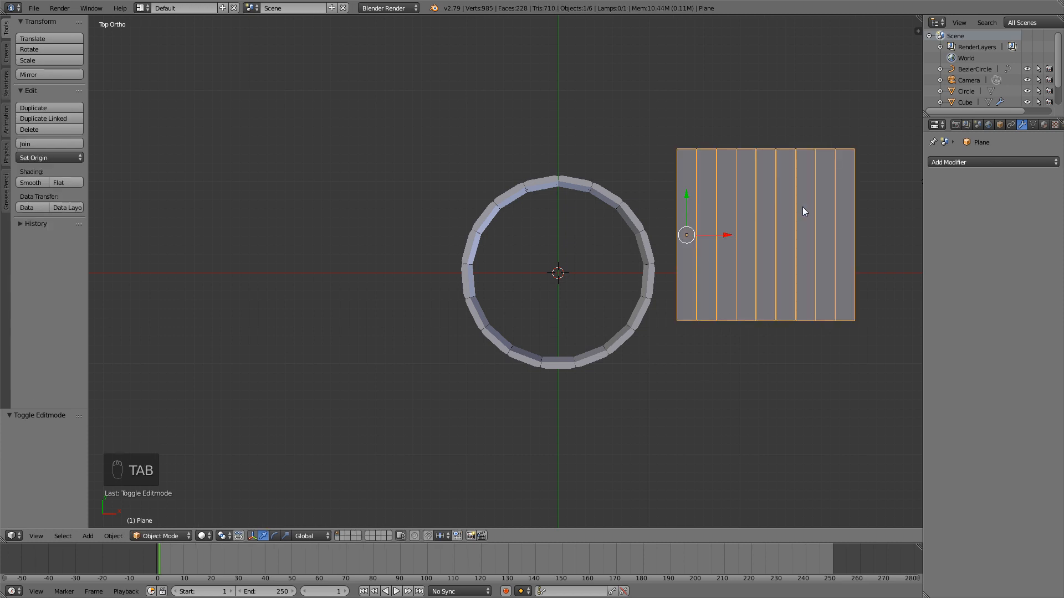
key("ctrl+z")
key("ctrl+z")
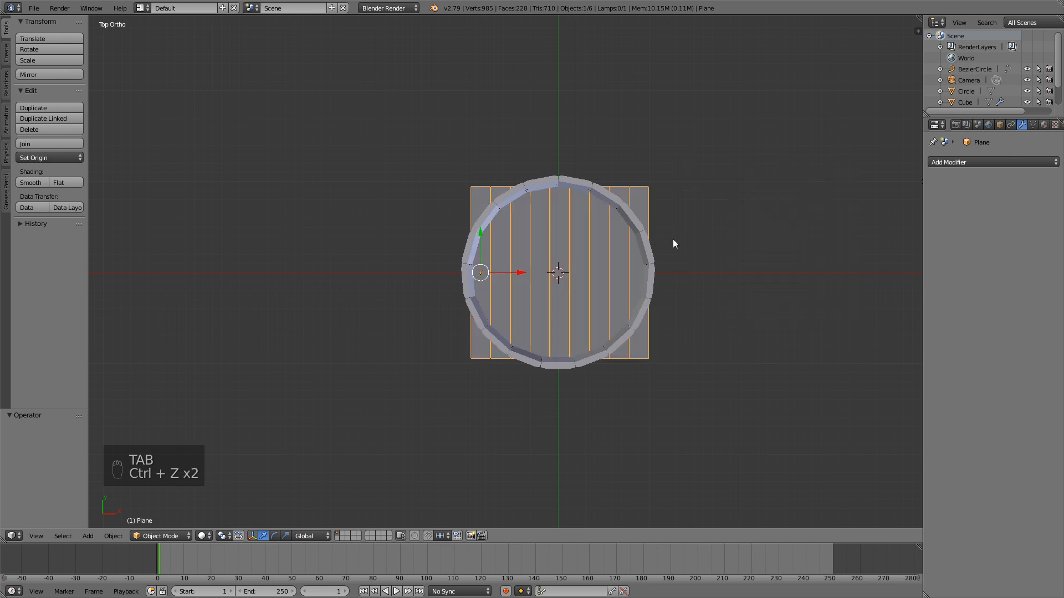
- In Edit Mode with face selection, add the middle plank's face inside the circle to the selection using Circle Select
key("Tab")
scroll(633, 271, "up", 2)
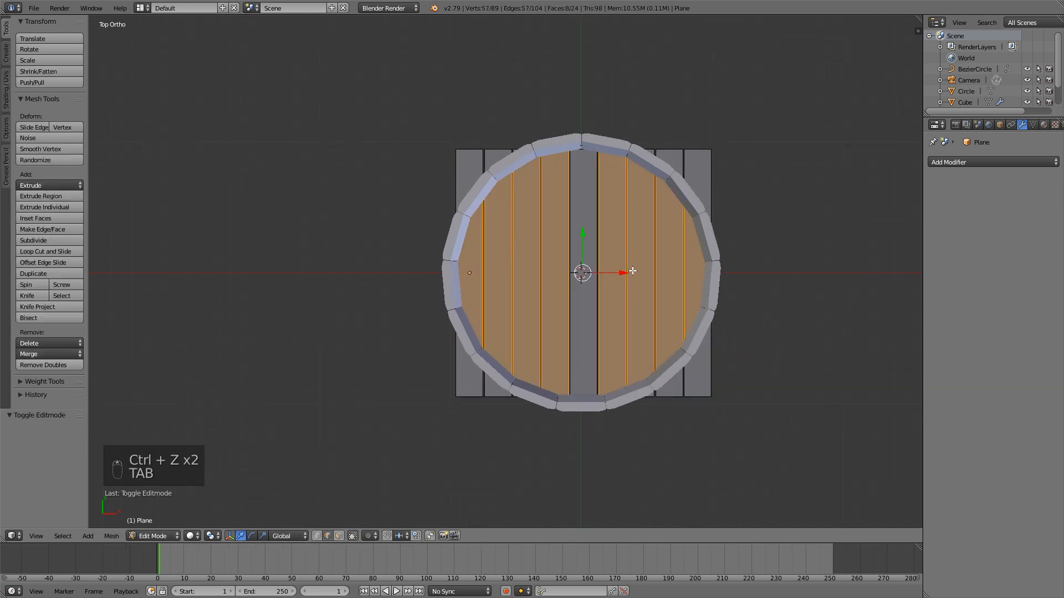
key("ctrl+Tab")
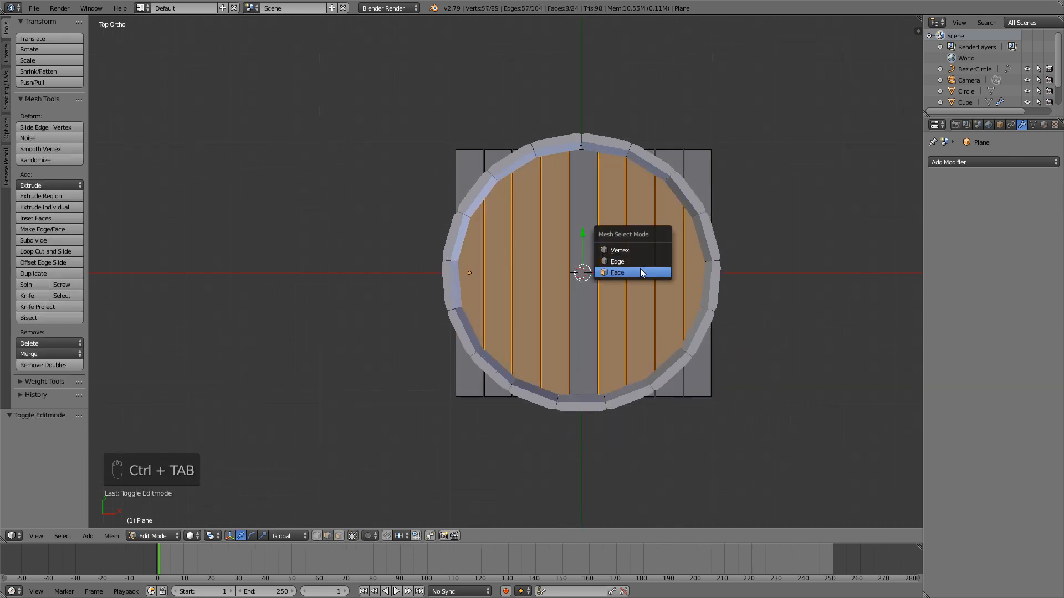
left_click(640, 271)
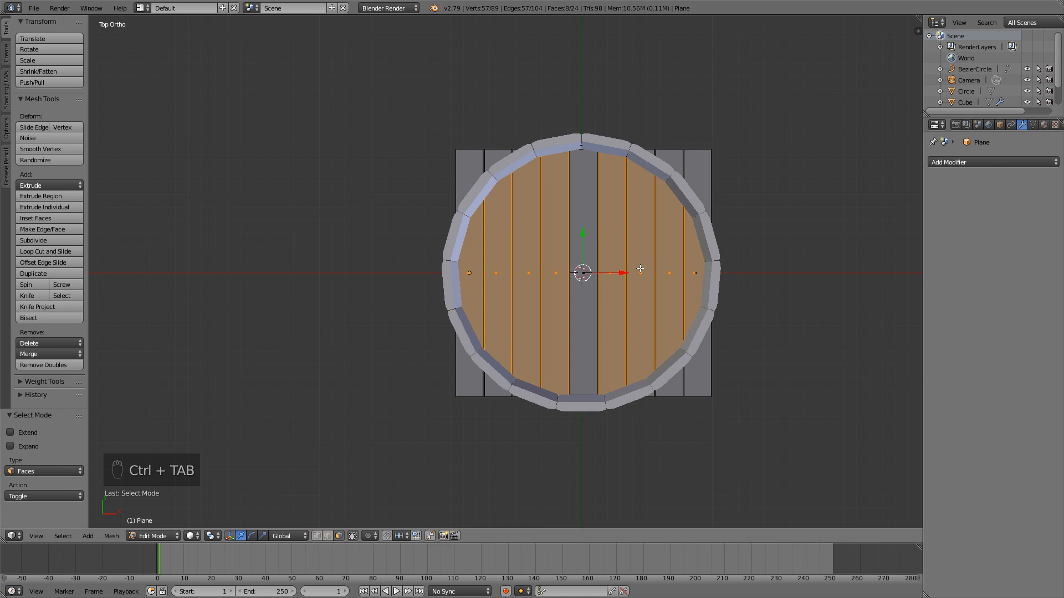
key("c")
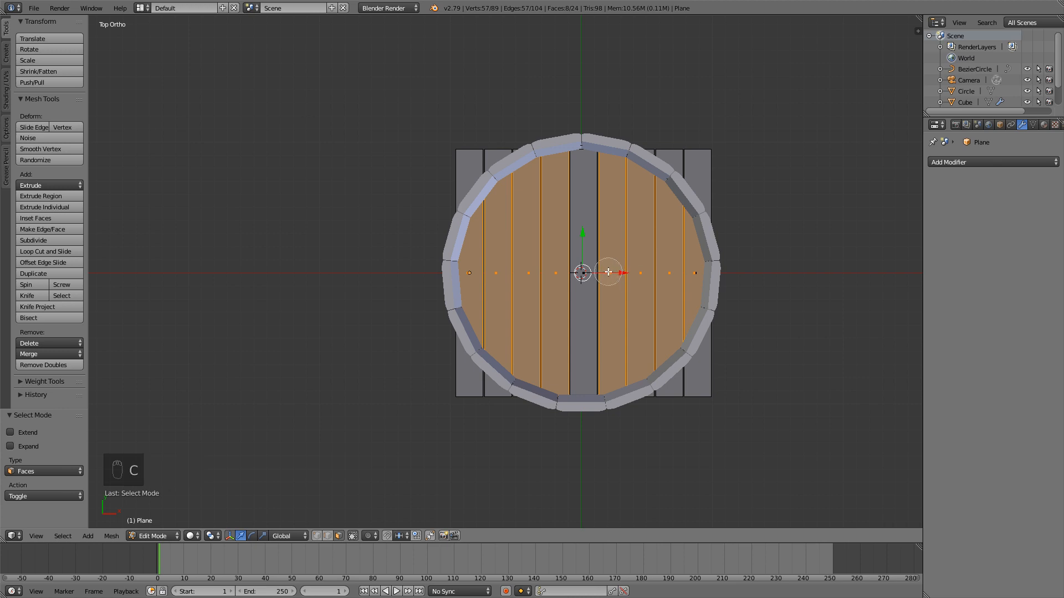
left_click(582, 272)
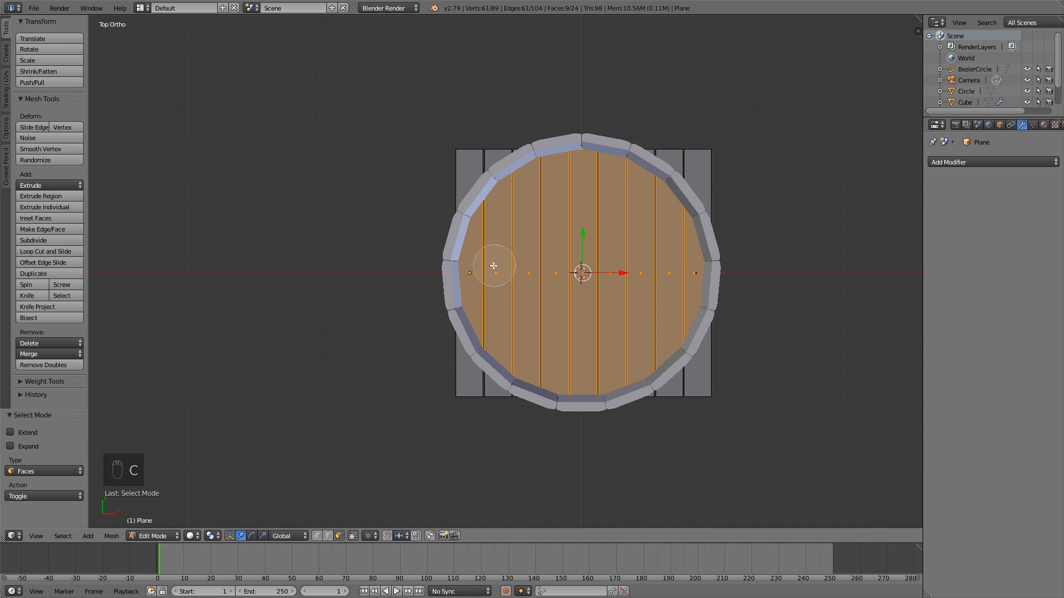
right_click(649, 264)
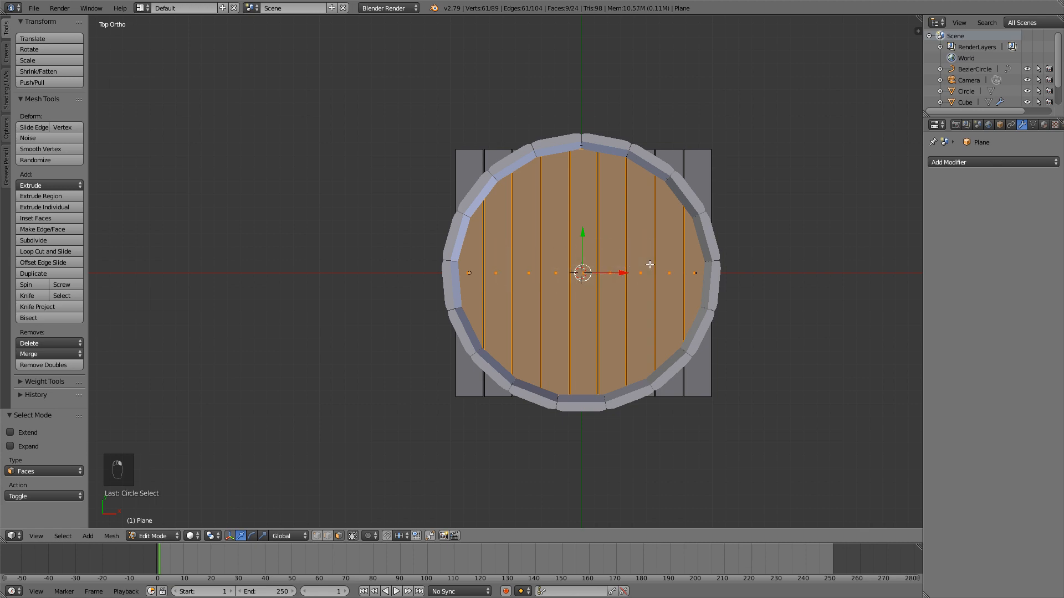
- Invert the selection and delete the plank faces outside the circle, leaving a round base
key("ctrl+i")
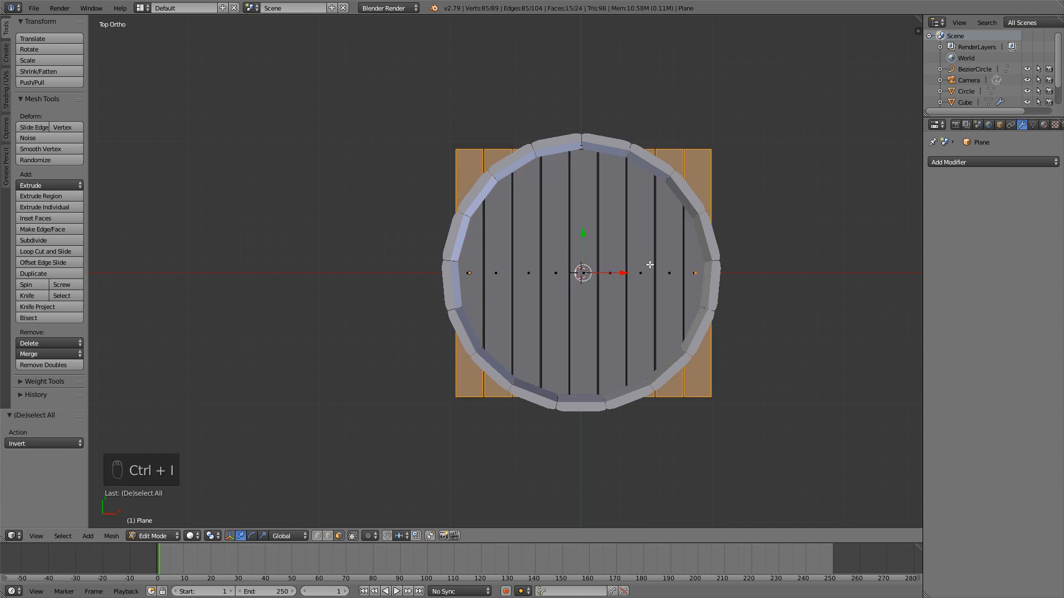
key("x")
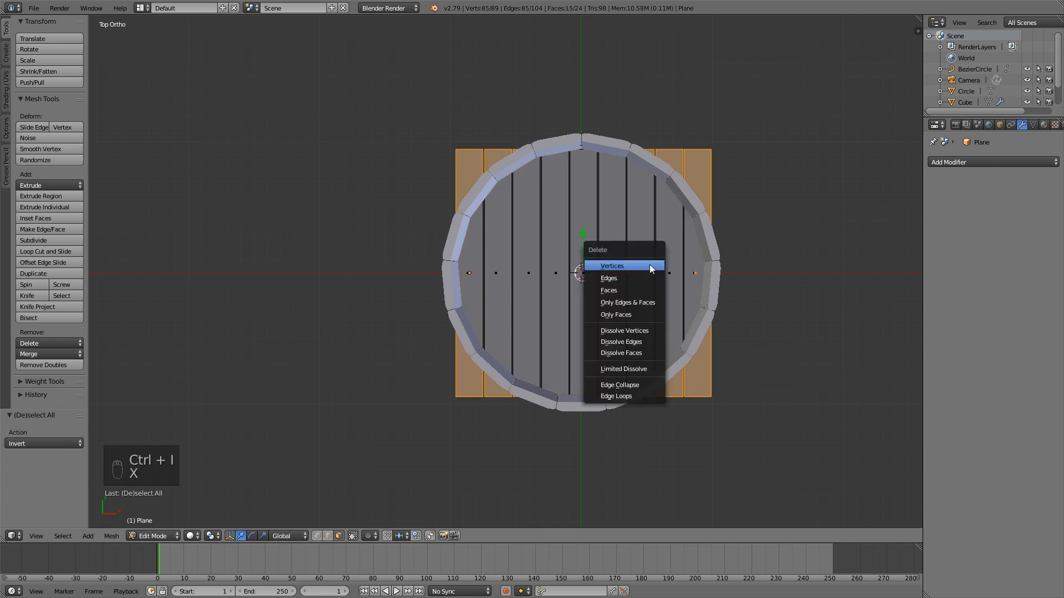
left_click(632, 286)
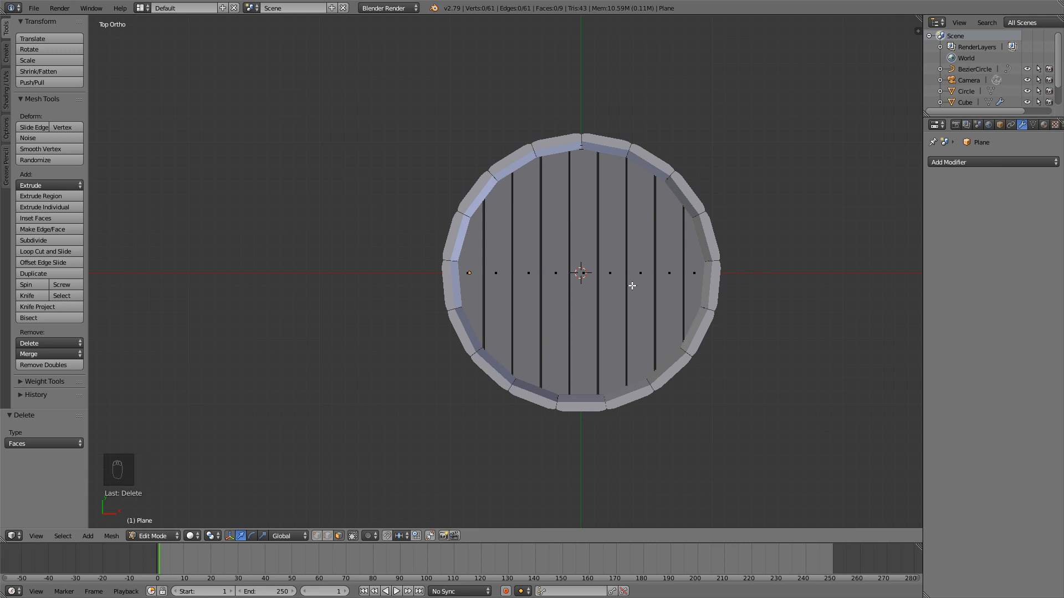
key("Tab")
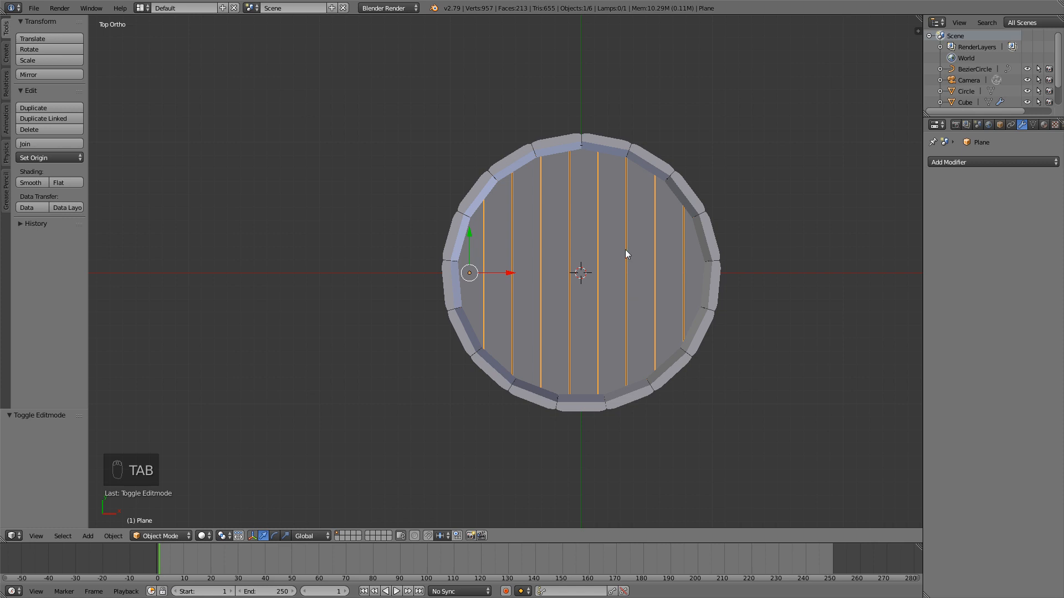
key("g")
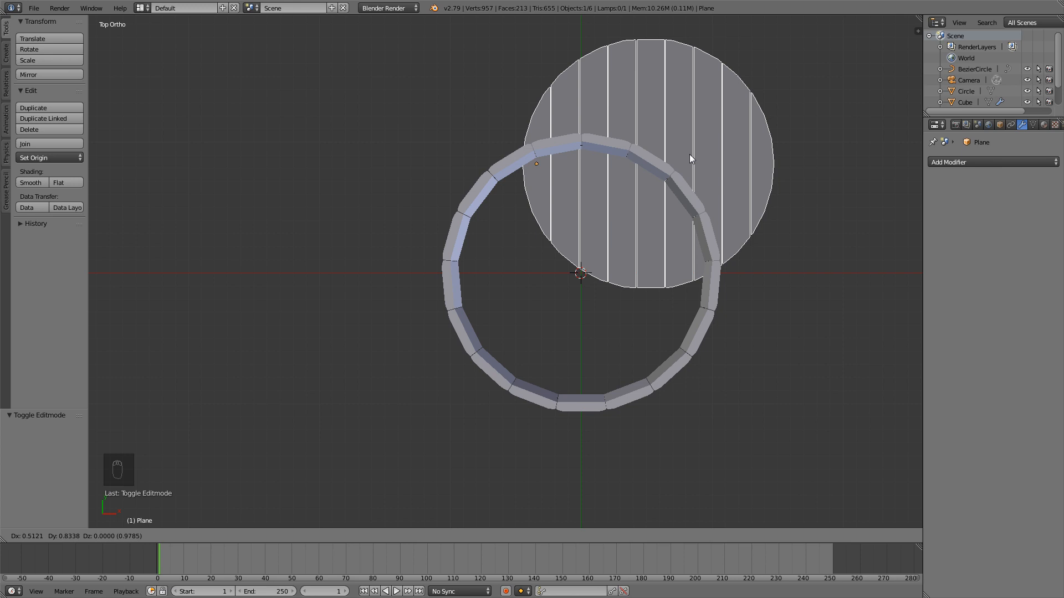
key("Escape")
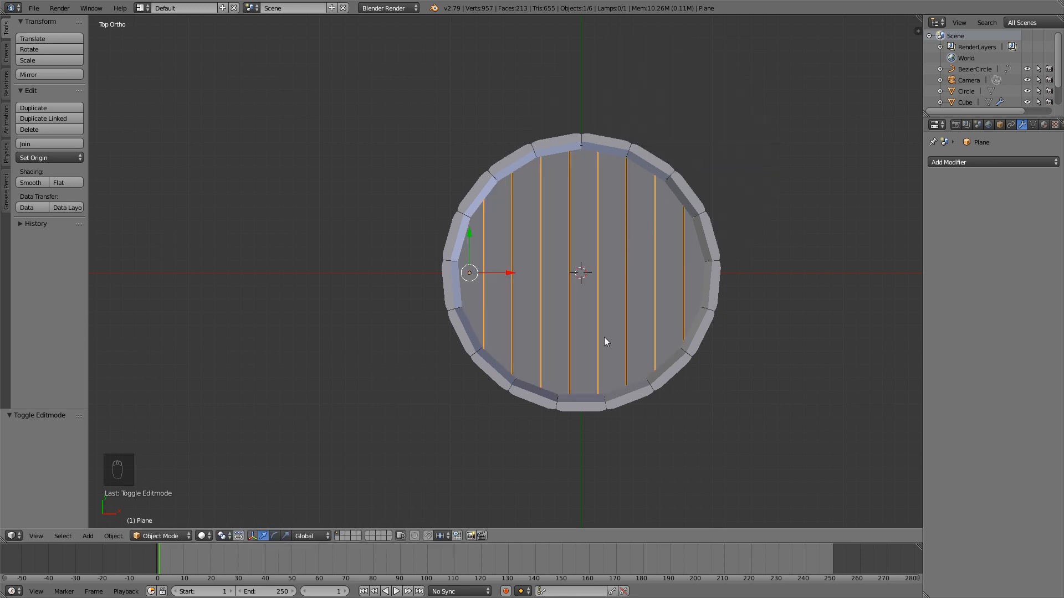
- Extrude all base plank faces downward by about 0.05 in wireframe front view, and return to solid shading in perspective
key("KP_1")
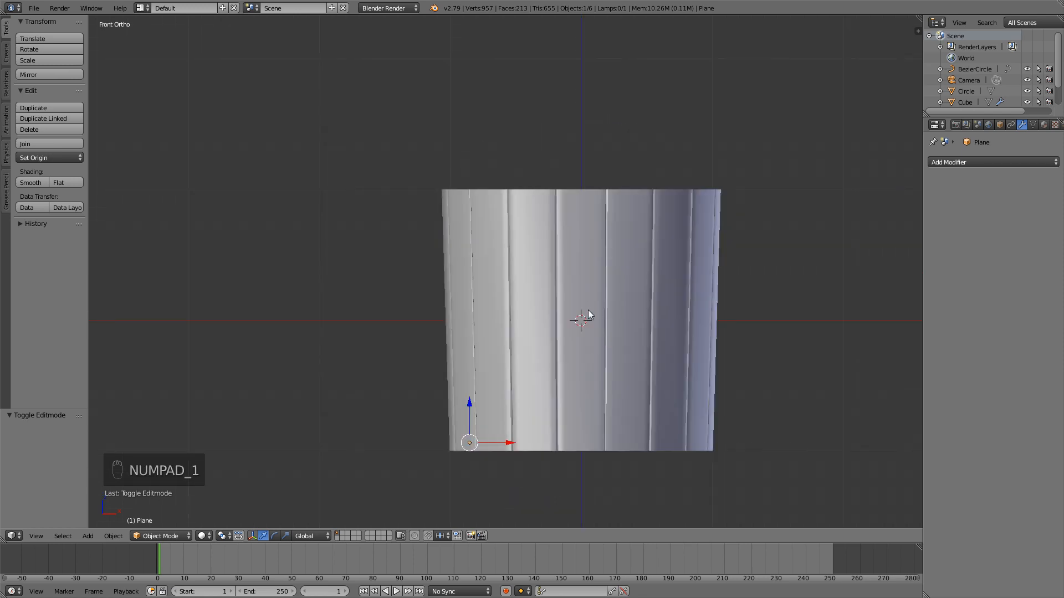
key("Tab")
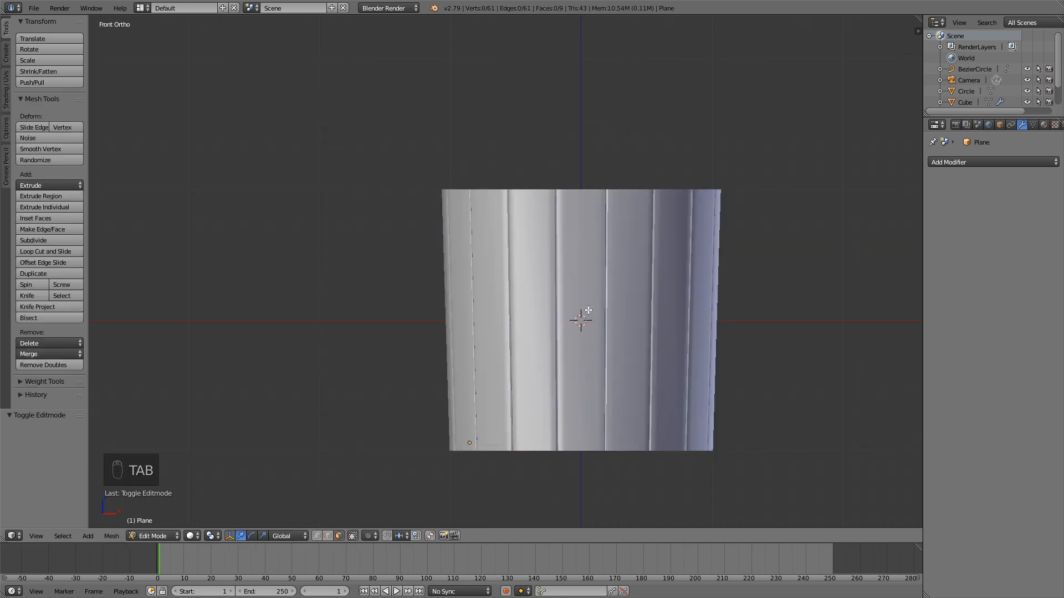
key("z")
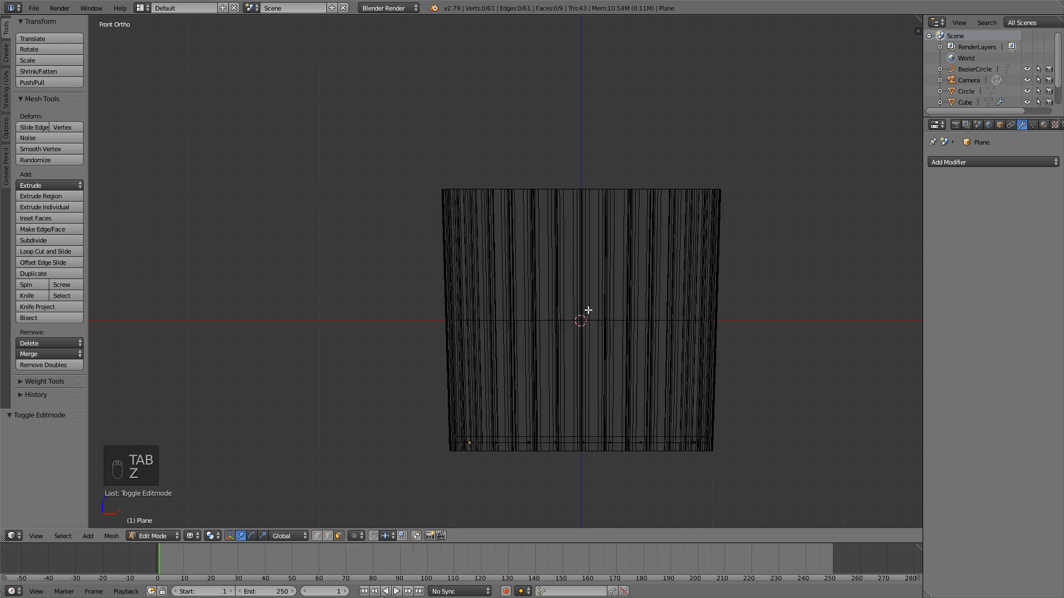
key("a")
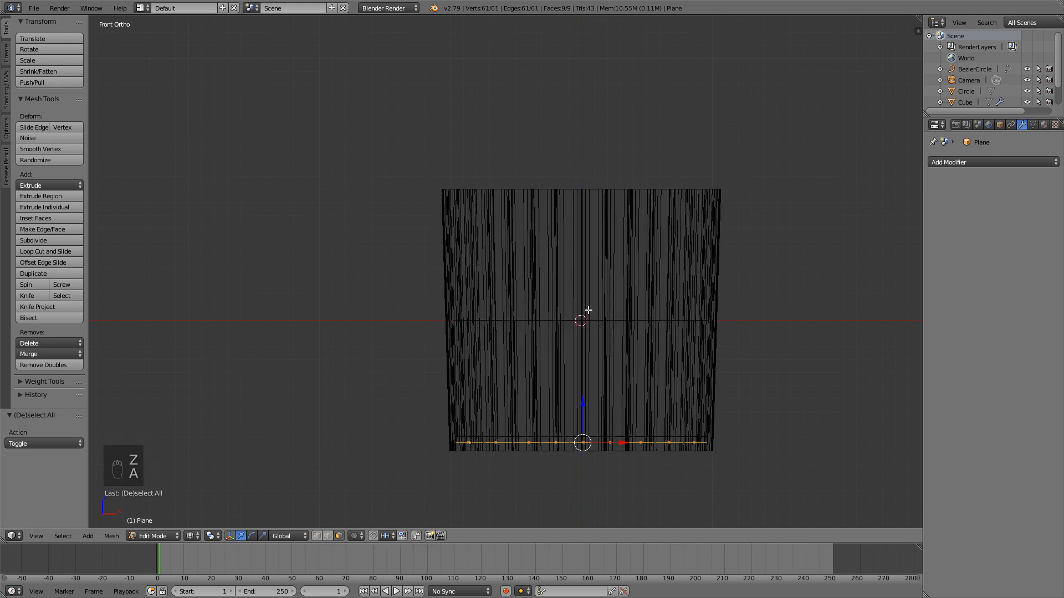
key("e")
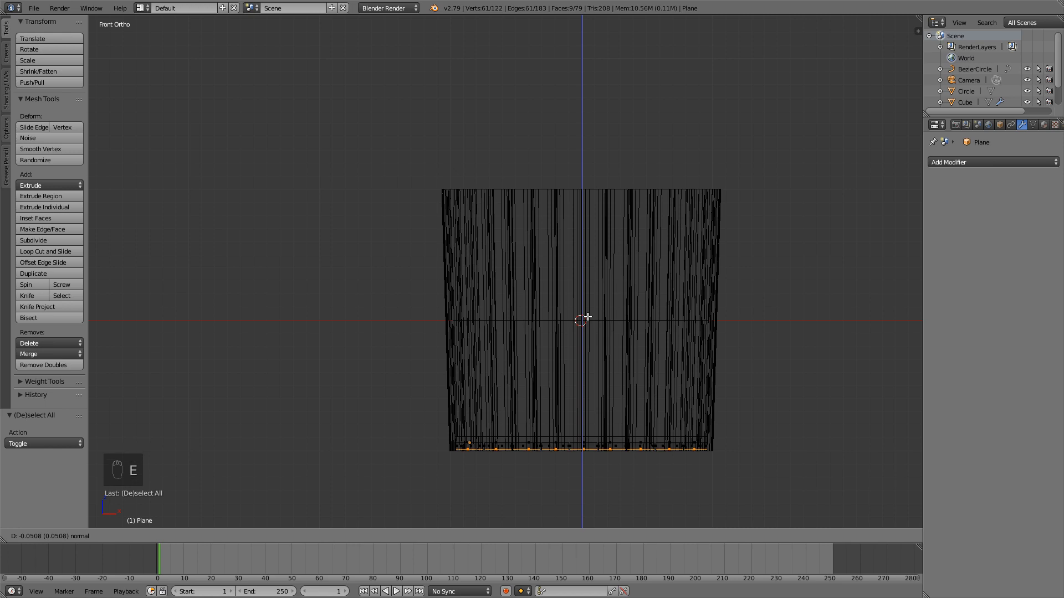
left_click(586, 318)
key("Tab")
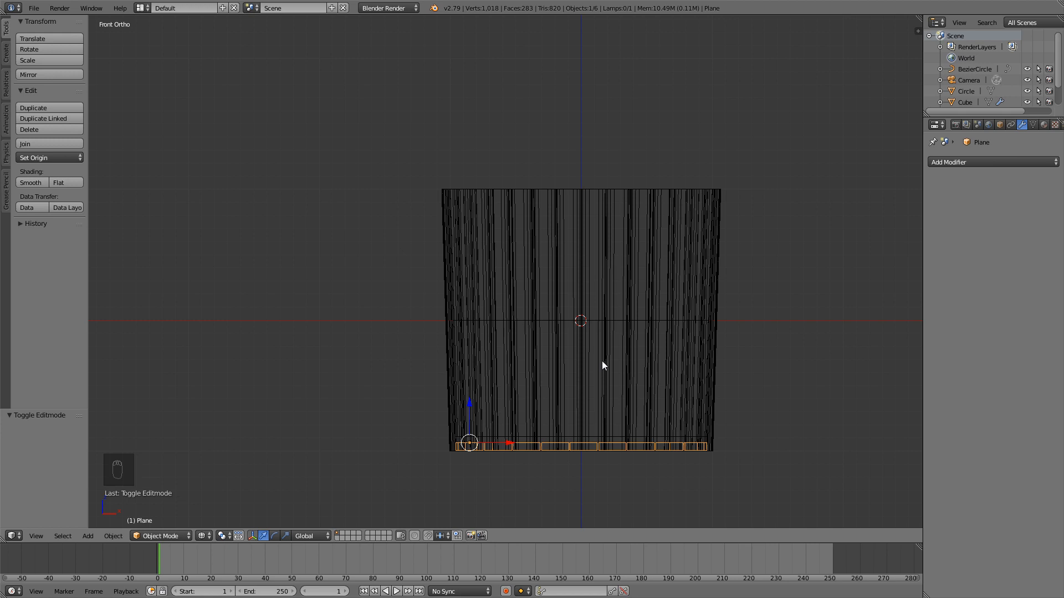
key("KP_5")
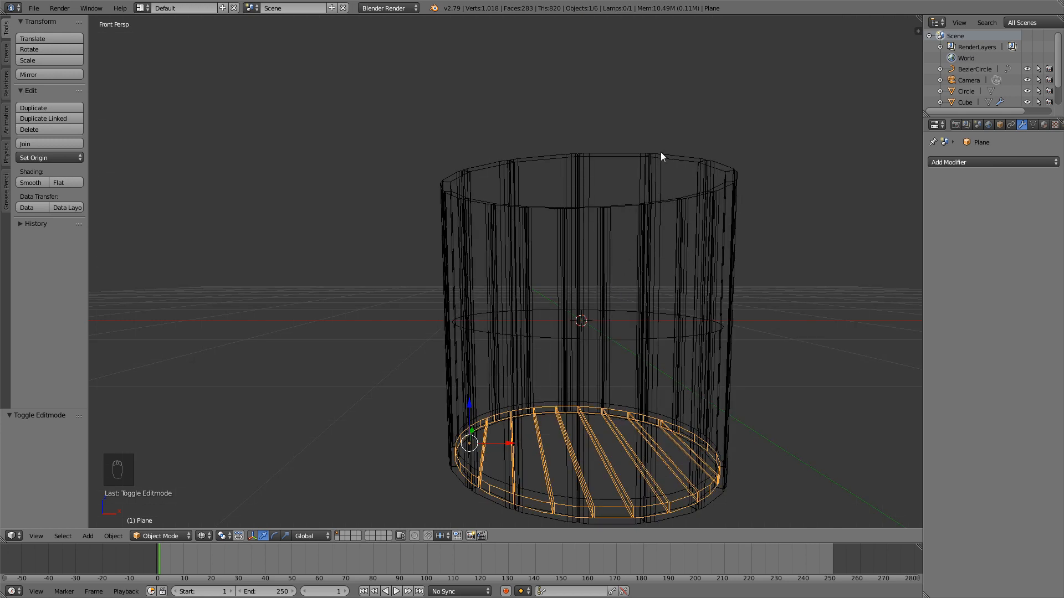
key("z")
middle_click_drag(616, 122, 593, 208)
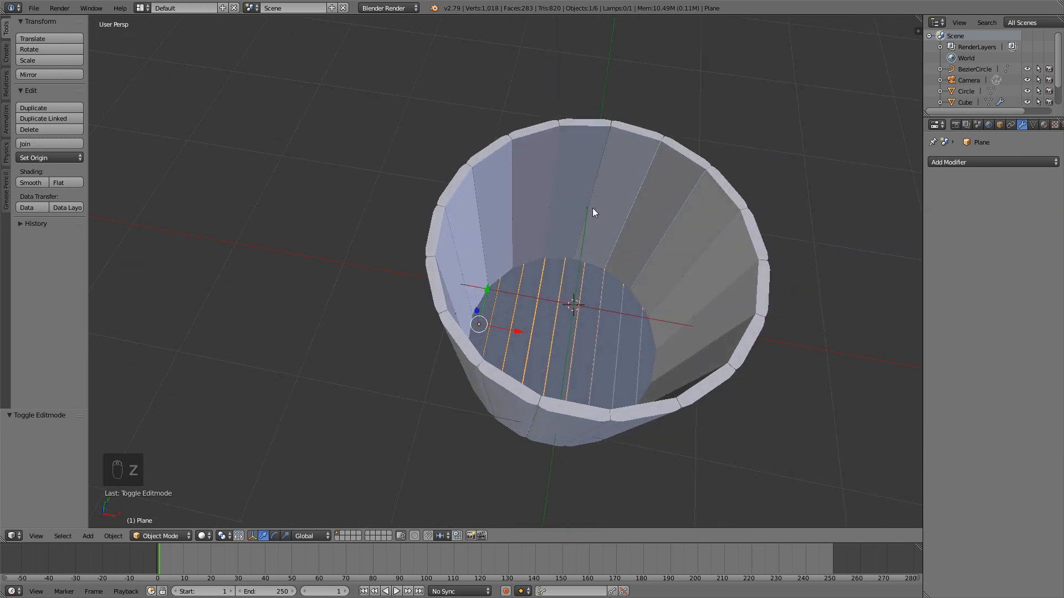
- Deselect everything, place the 3D cursor on the bucket's front rim in top view, and add a cube there
key("a")
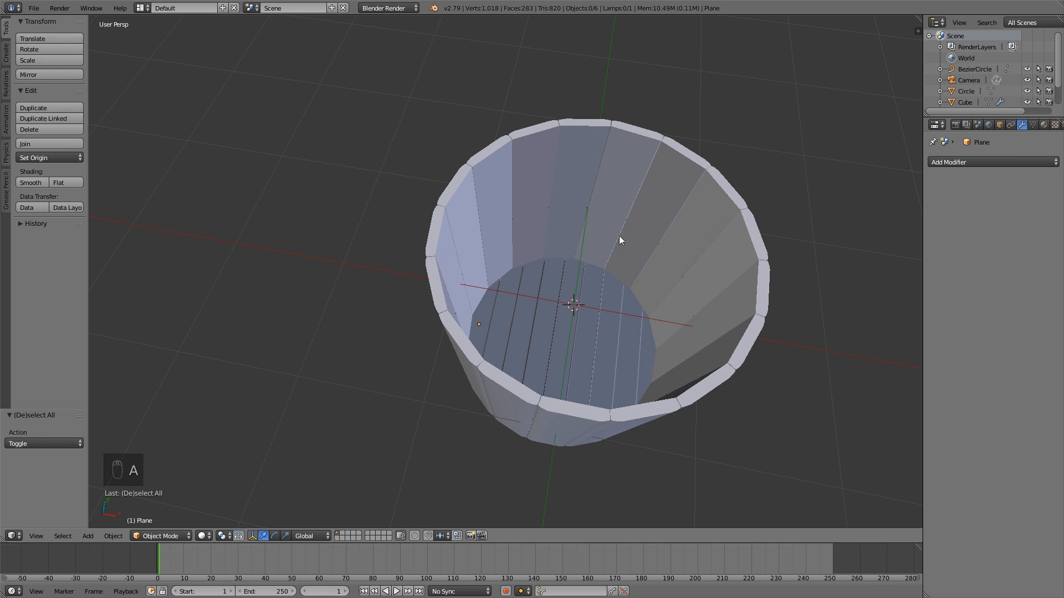
middle_click_drag(577, 198, 646, 226)
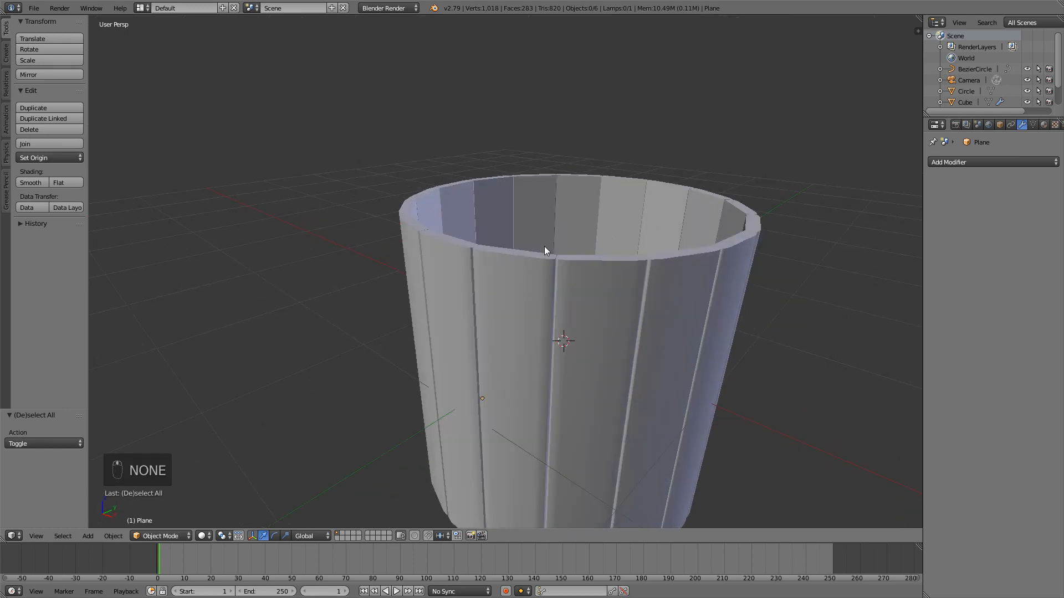
middle_click_drag(525, 312, 558, 321)
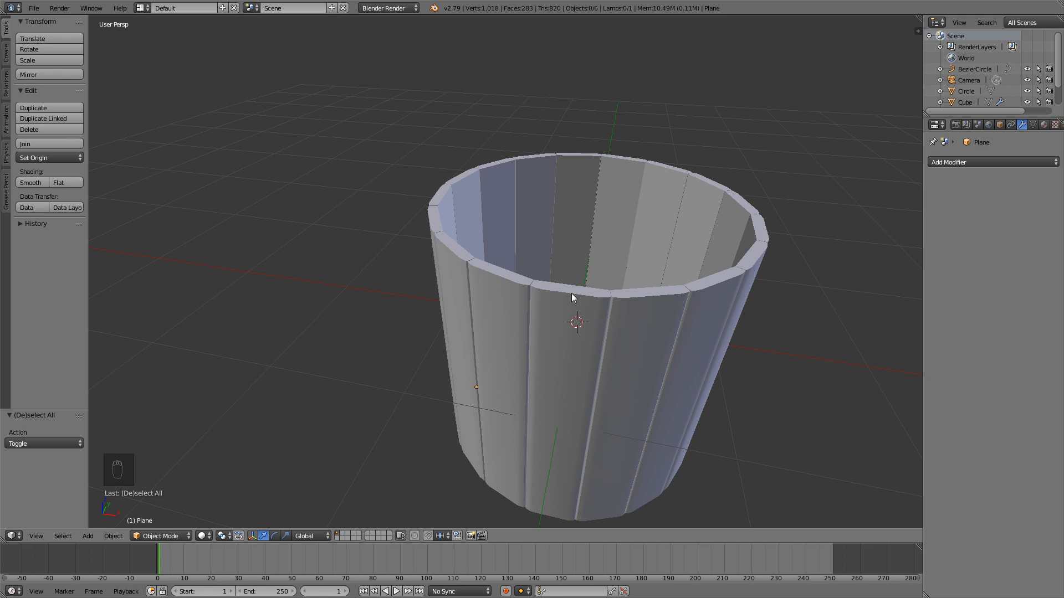
key("KP_7")
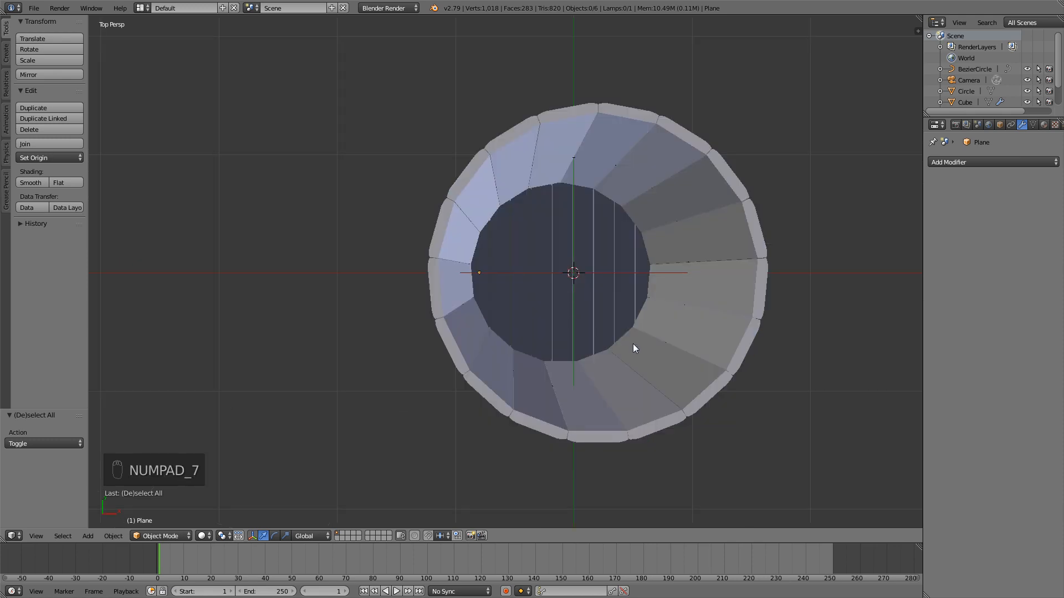
middle_click_drag(679, 345, 610, 278, "shift")
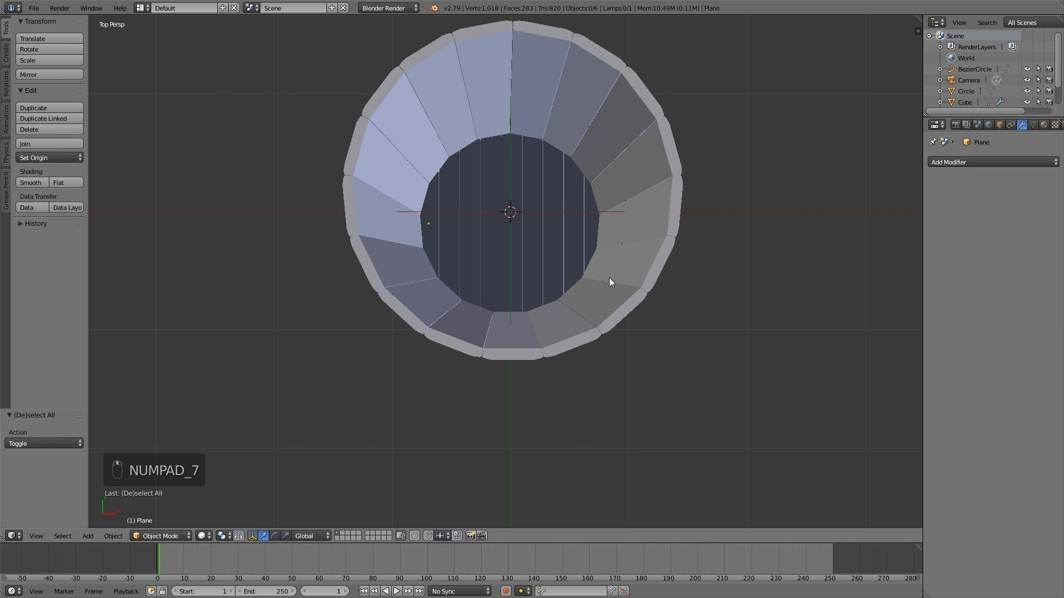
left_click(508, 352)
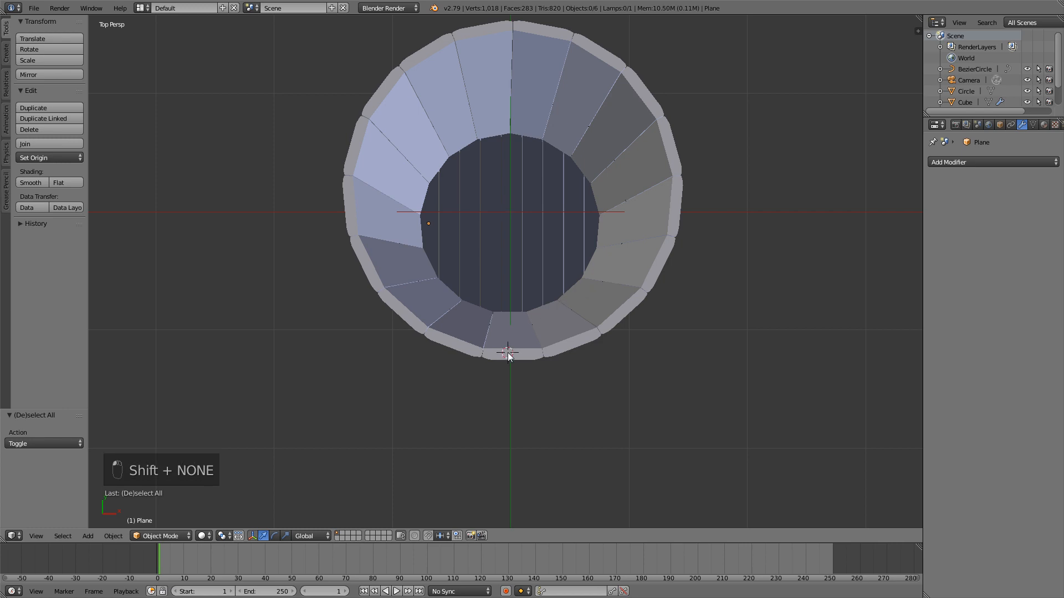
key("shift+a")
mouse_move(507, 352)
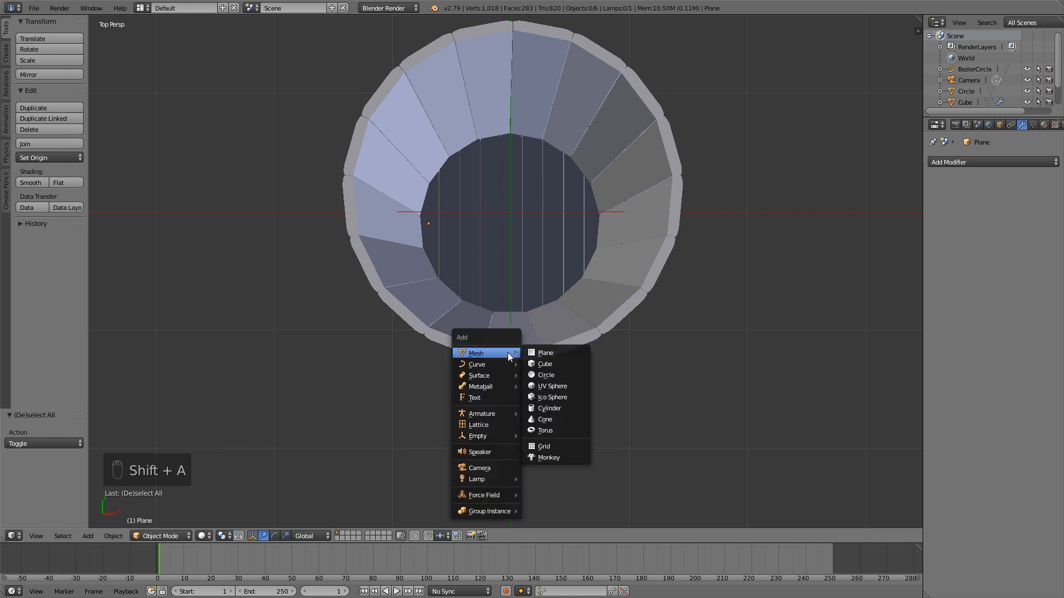
left_click(553, 364)
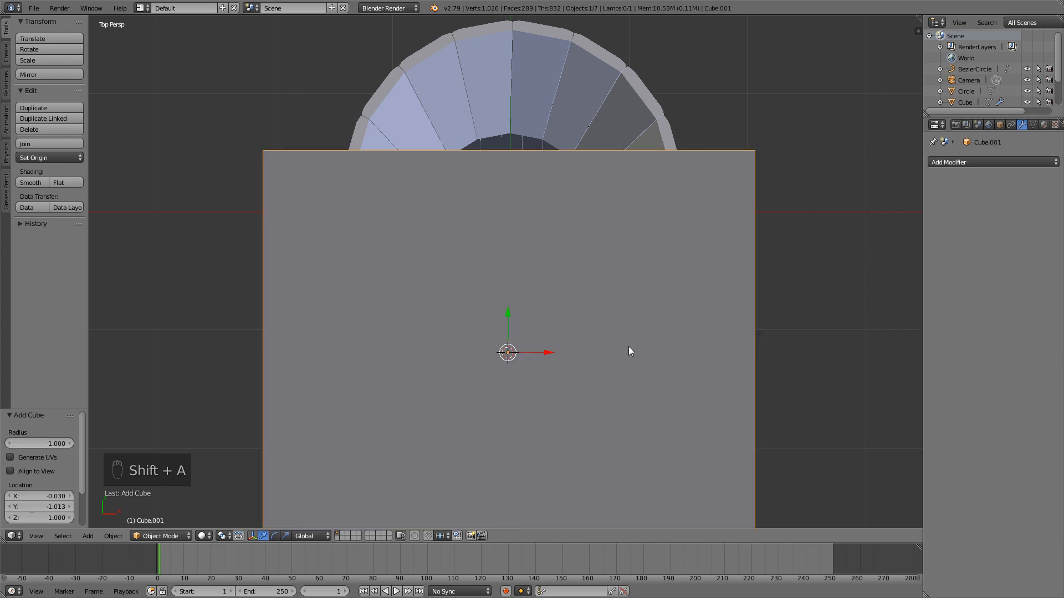
- Scale the cube to about 0.054, stretch it about 2.4 times along X, and shift it 0.028 along X over the rim plank
key("s")
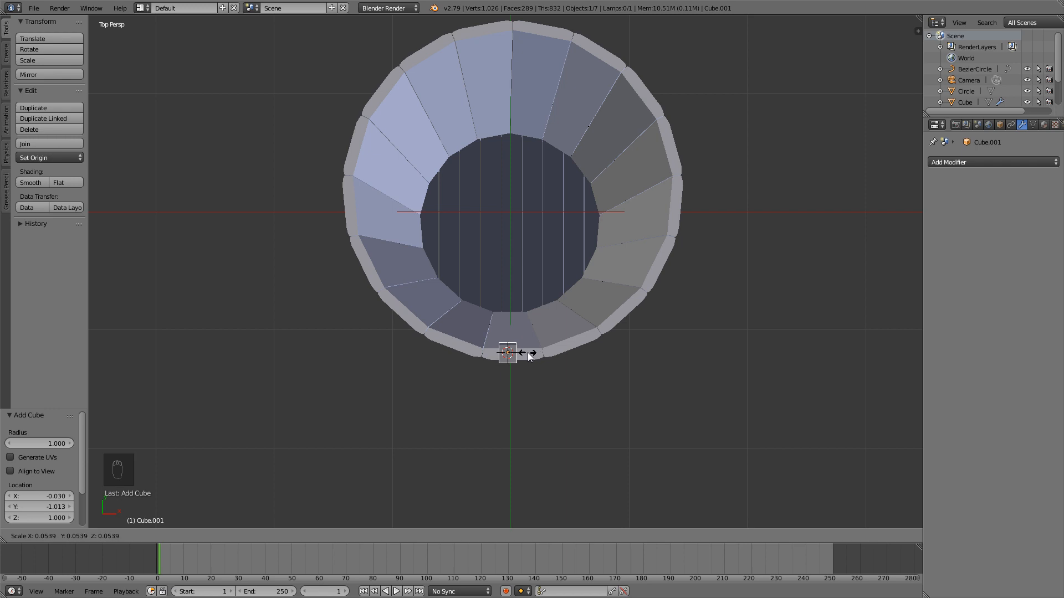
left_click(527, 353)
key("s")
key("x")
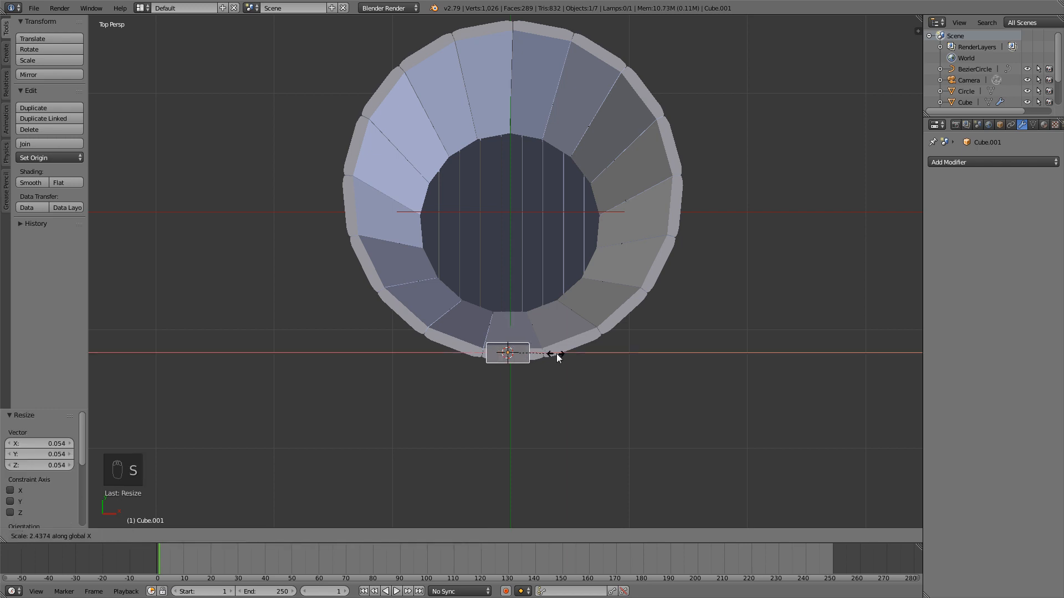
left_click(560, 354)
left_click_drag(551, 351, 555, 350)
middle_click_drag(524, 382, 465, 297)
scroll(487, 200, "up", 3)
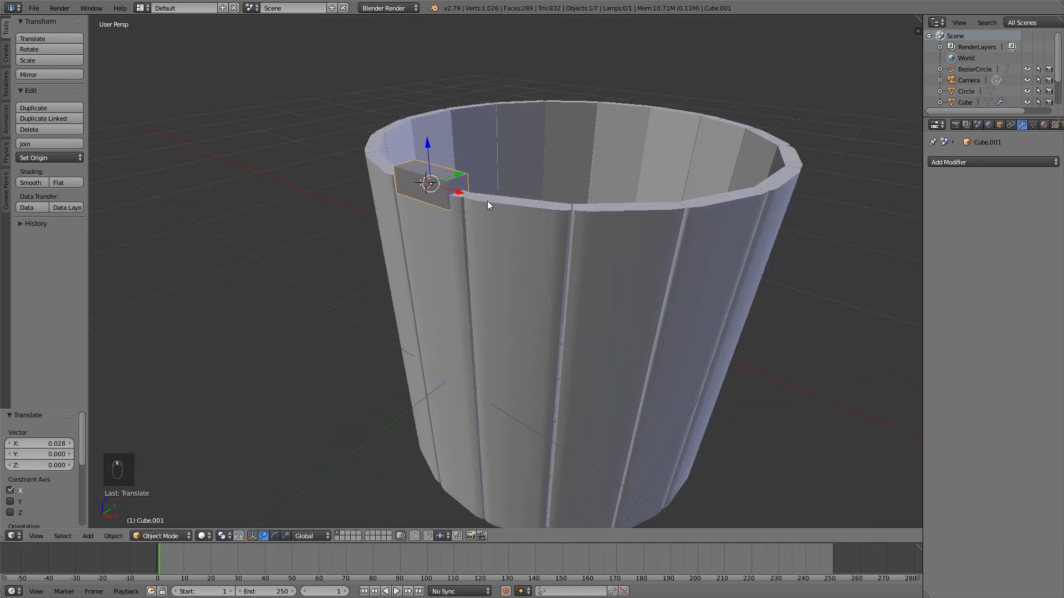
- In Edit Mode with face selection, delete the small block's two end faces and its bottom face
key("Tab")
key("ctrl+Tab")
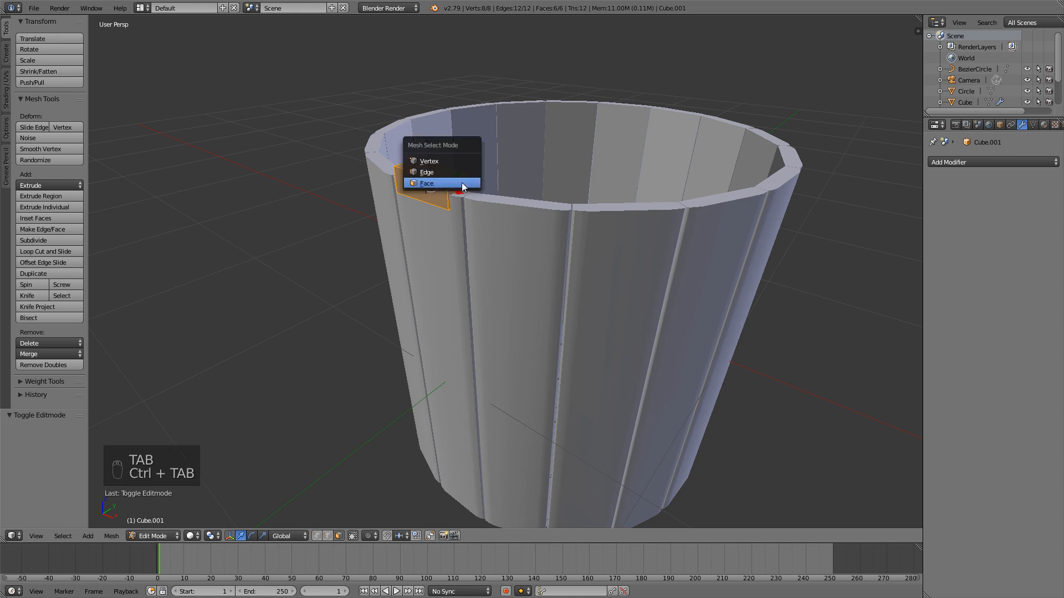
left_click(463, 187)
right_click(460, 190)
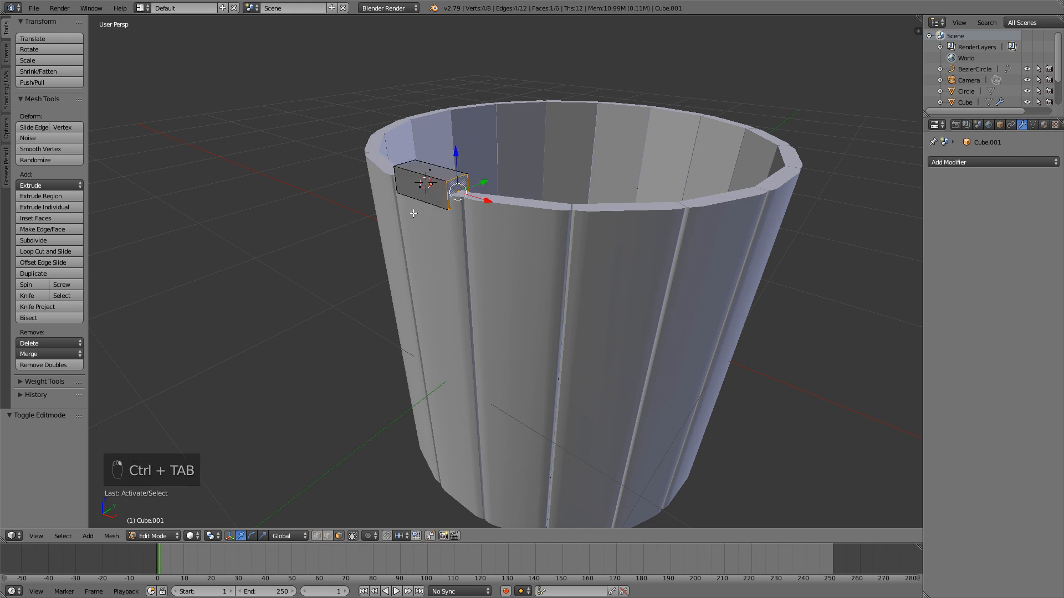
key("Left")
middle_click_drag(413, 208, 536, 136)
right_click(531, 145, "shift")
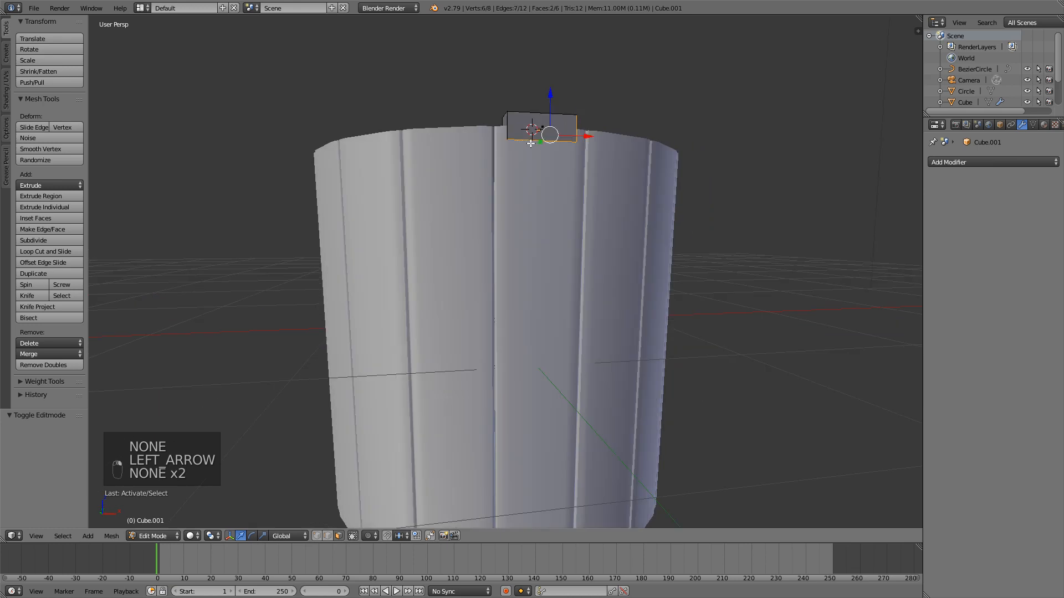
right_click(505, 128, "shift")
middle_click_drag(580, 123, 547, 202)
key("x")
left_click(576, 137)
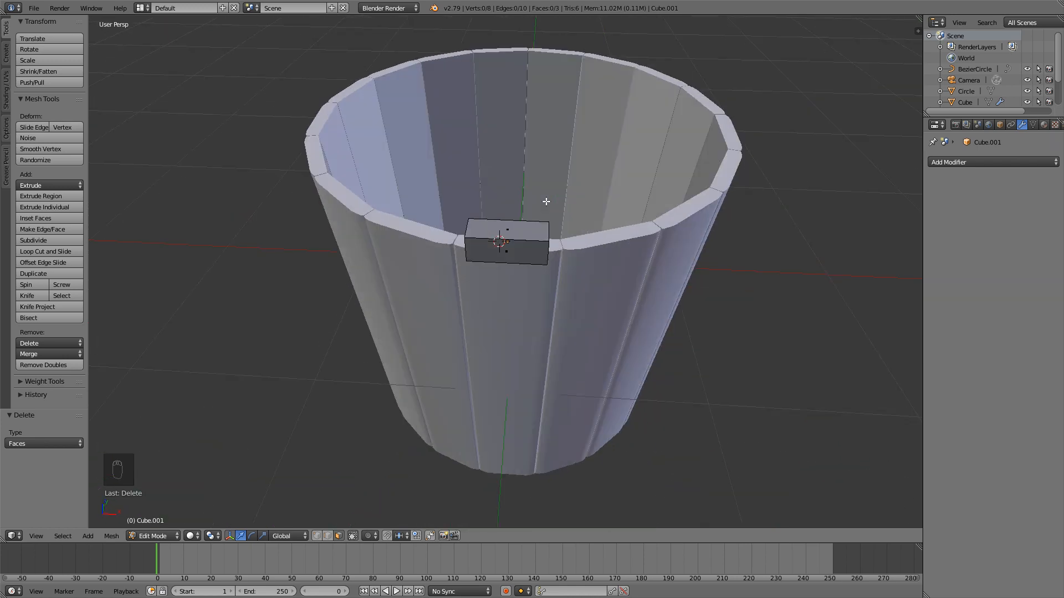
- Add 6 evenly spaced loop cuts across the block's length, leaving them unslid
scroll(546, 202, "up", 3)
key("ctrl+r")
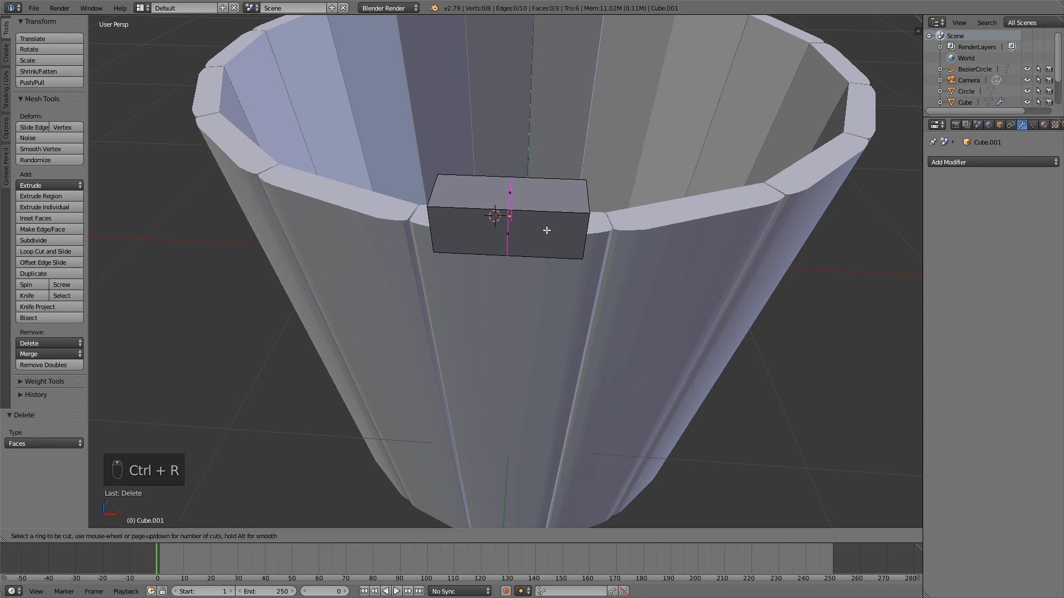
key("6")
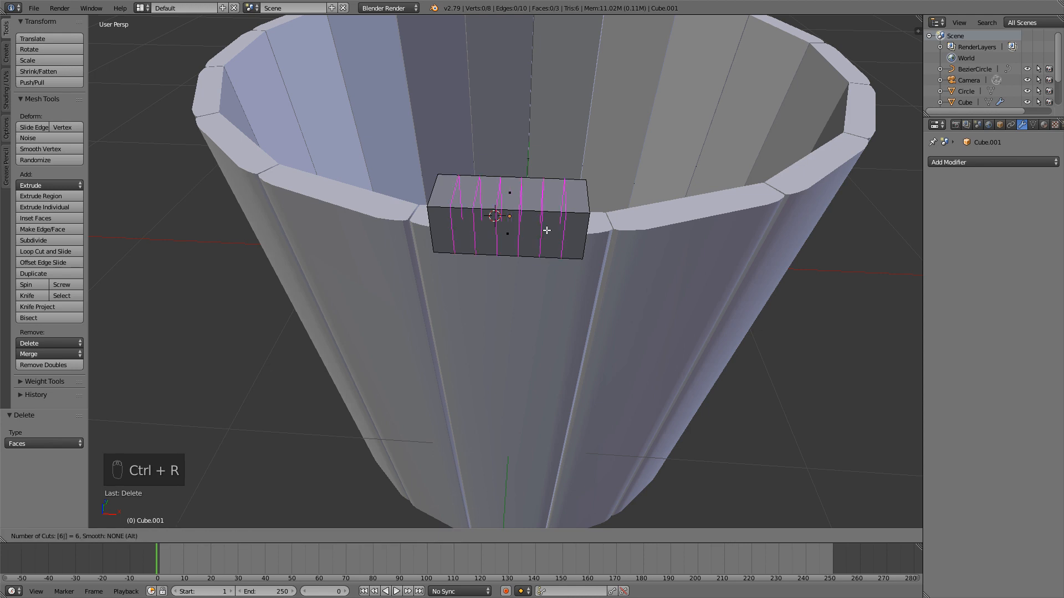
left_click(547, 231)
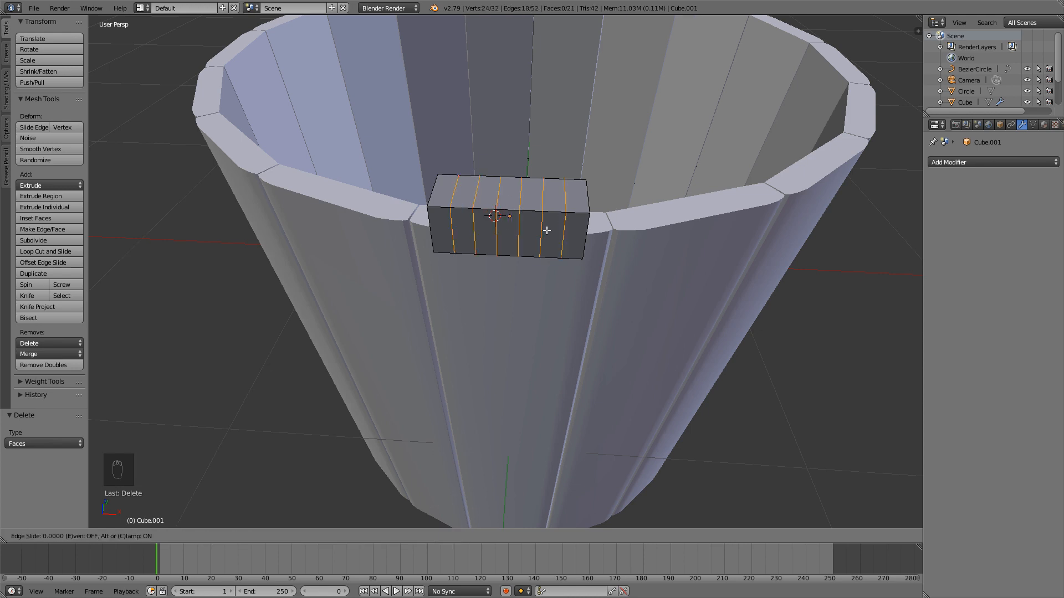
right_click(583, 143)
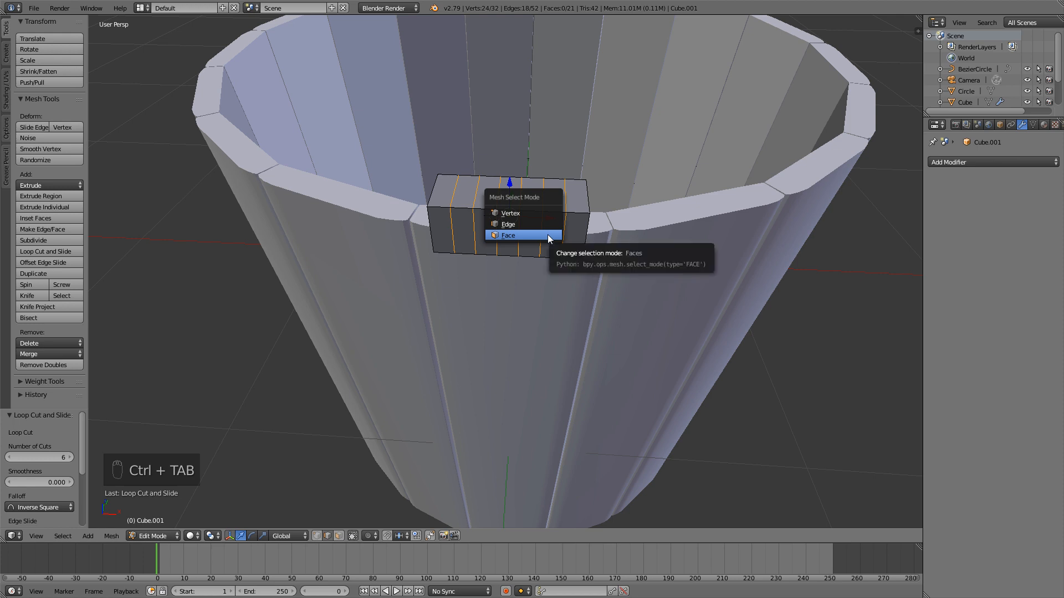
- In face selection mode, delete the second top face from each end of the block
left_click(548, 236)
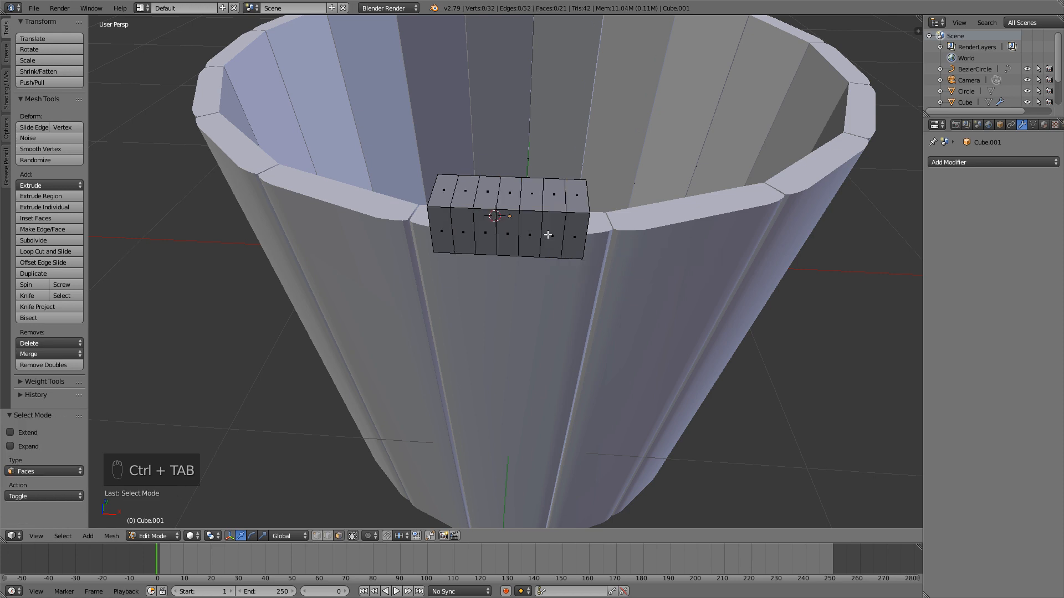
left_click(554, 201)
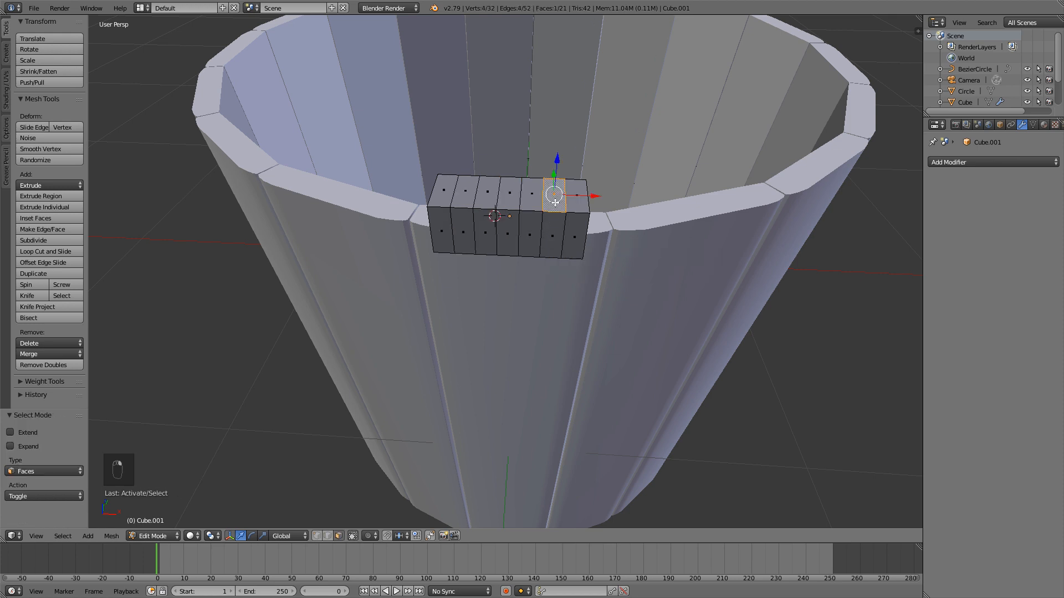
left_click(463, 193, "shift")
key("x")
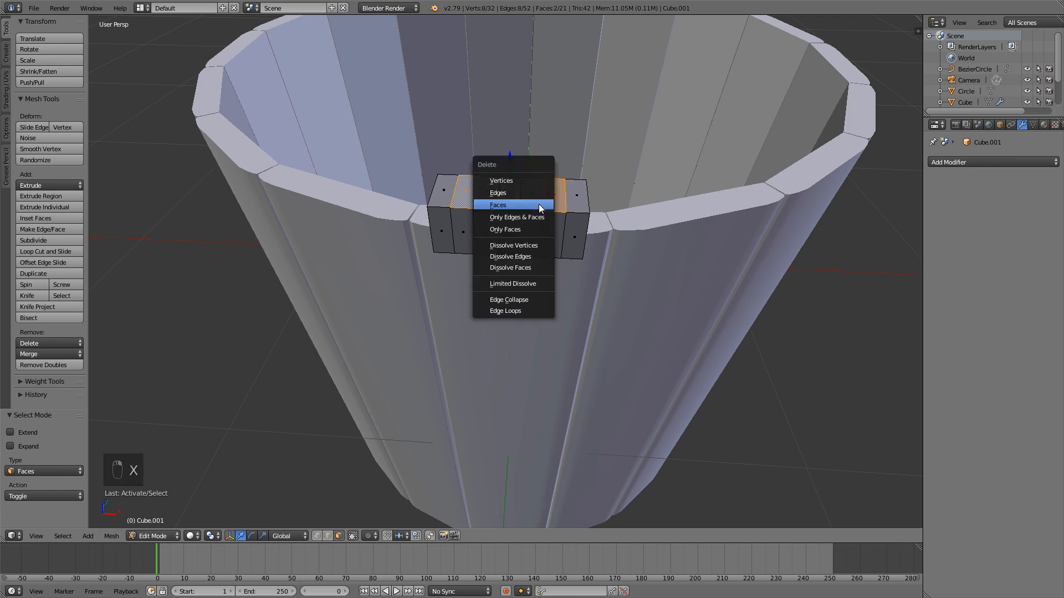
left_click(539, 205)
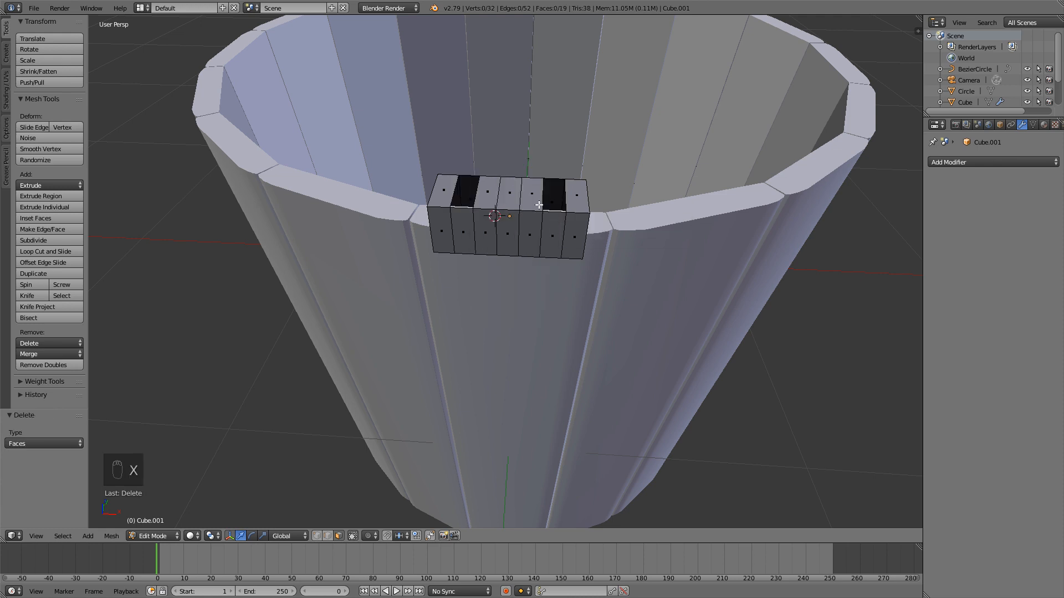
- Select the edge loops around both top openings and extrude them upward along Z by about 0.061
key("ctrl+Tab")
left_click(546, 165)
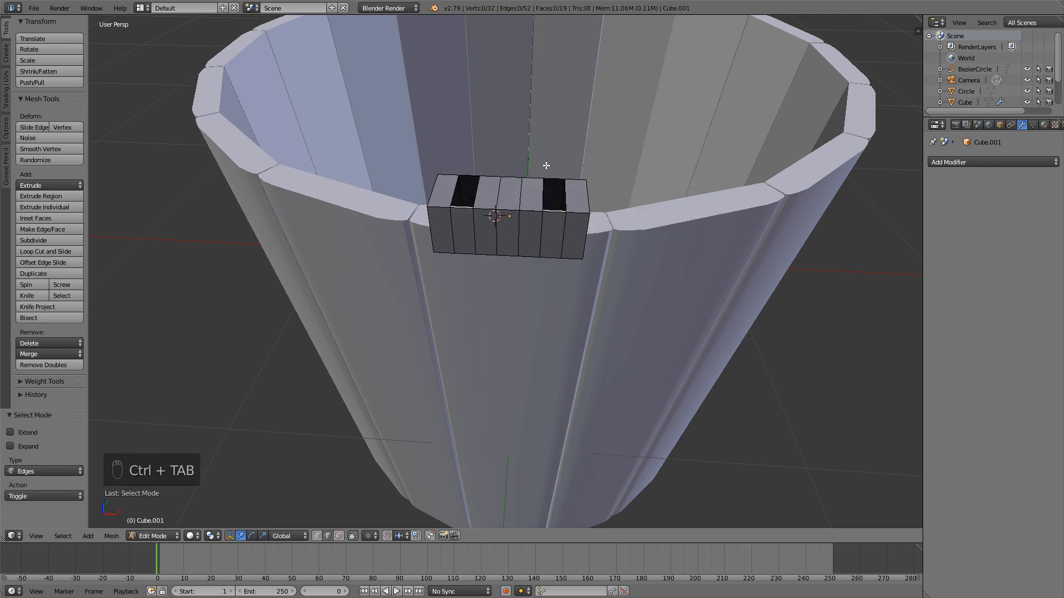
left_click(542, 190, "alt")
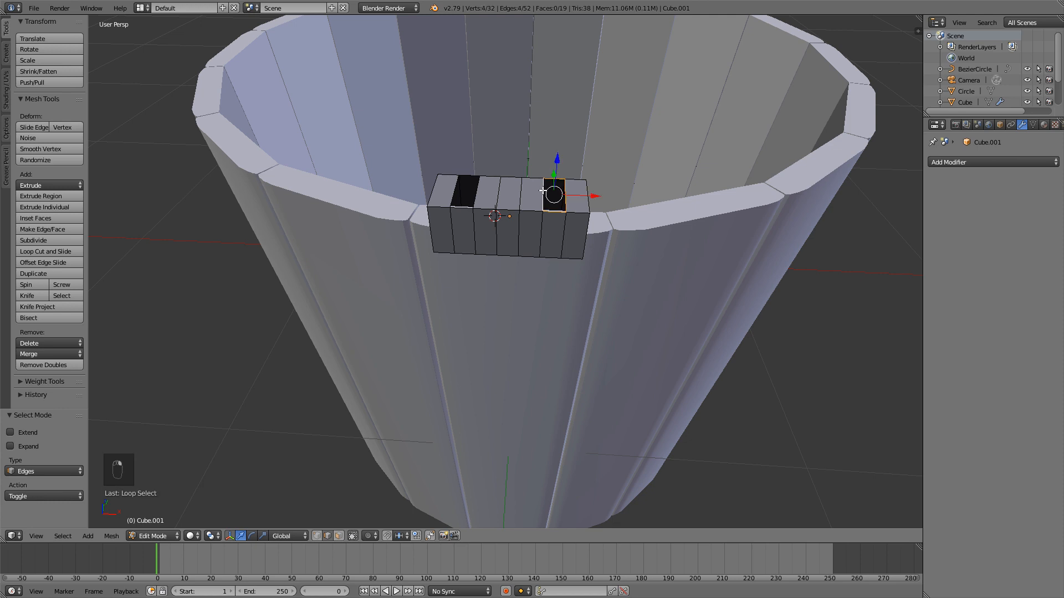
left_click(476, 195, "alt+shift")
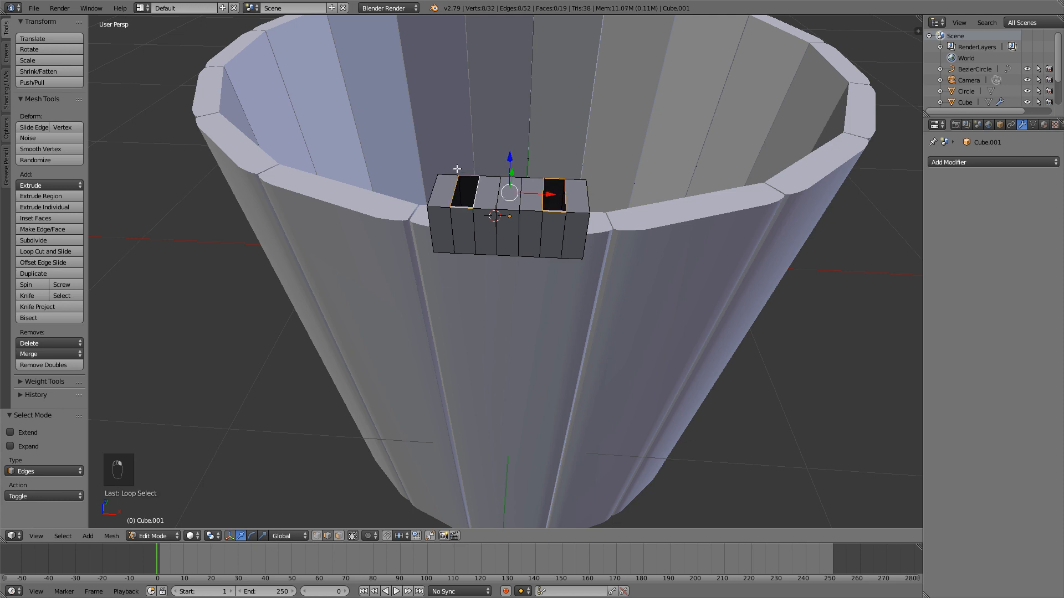
middle_click_drag(562, 190, 568, 195)
key("e")
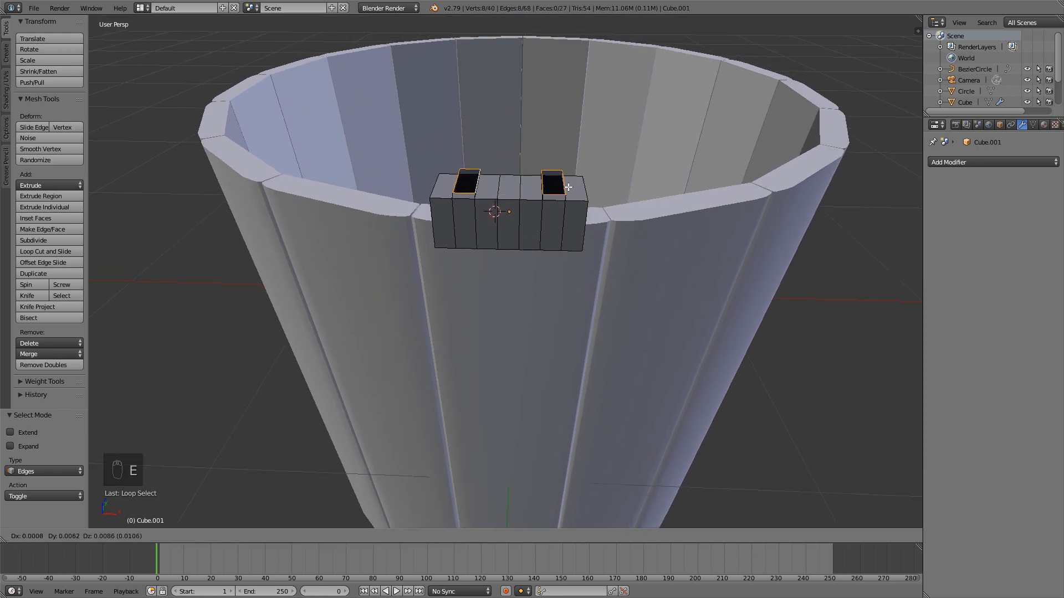
key("z")
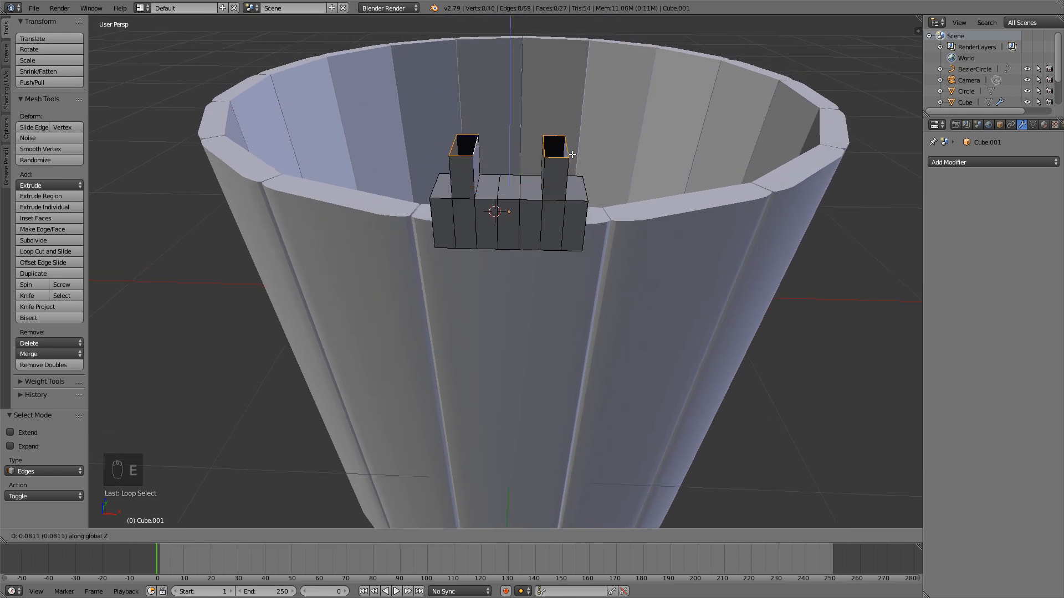
left_click(569, 164)
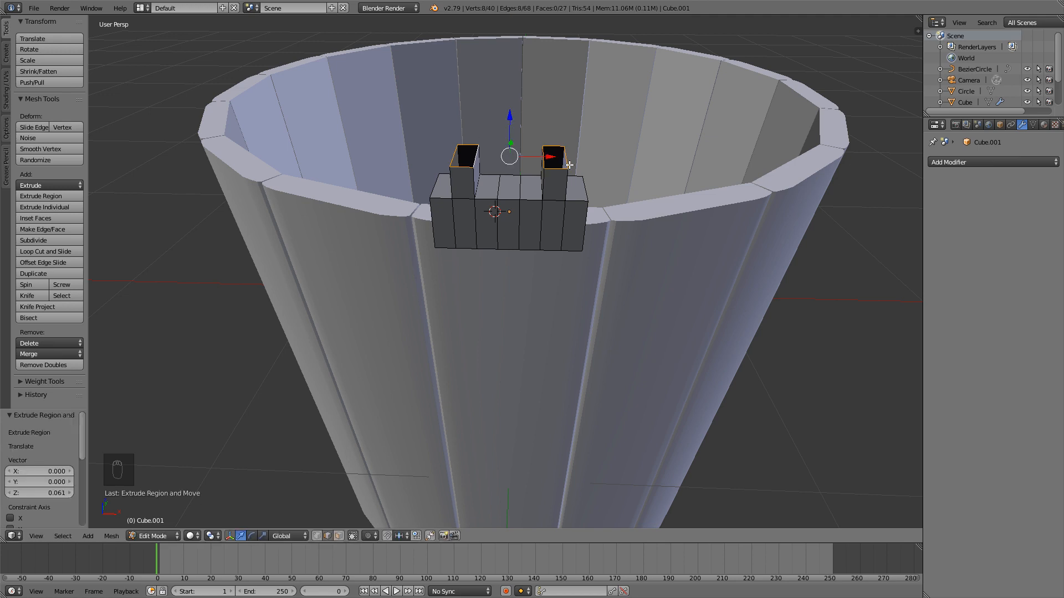
- Bridge the two extruded edge loops and set the number of cuts to 7 to form an arched loop
middle_click_drag(576, 139, 573, 163)
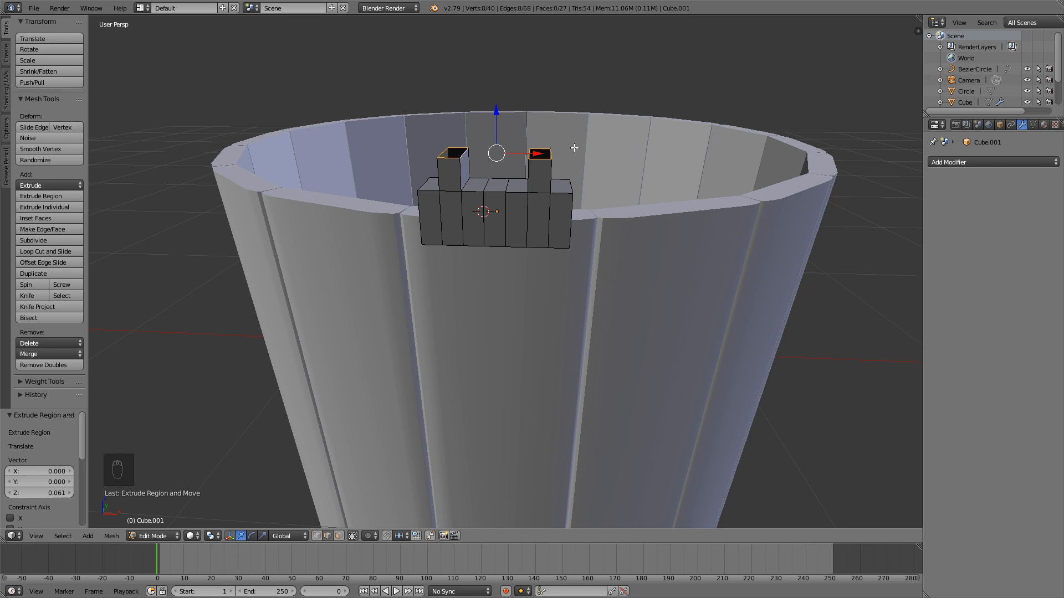
middle_click_drag(566, 138, 566, 175)
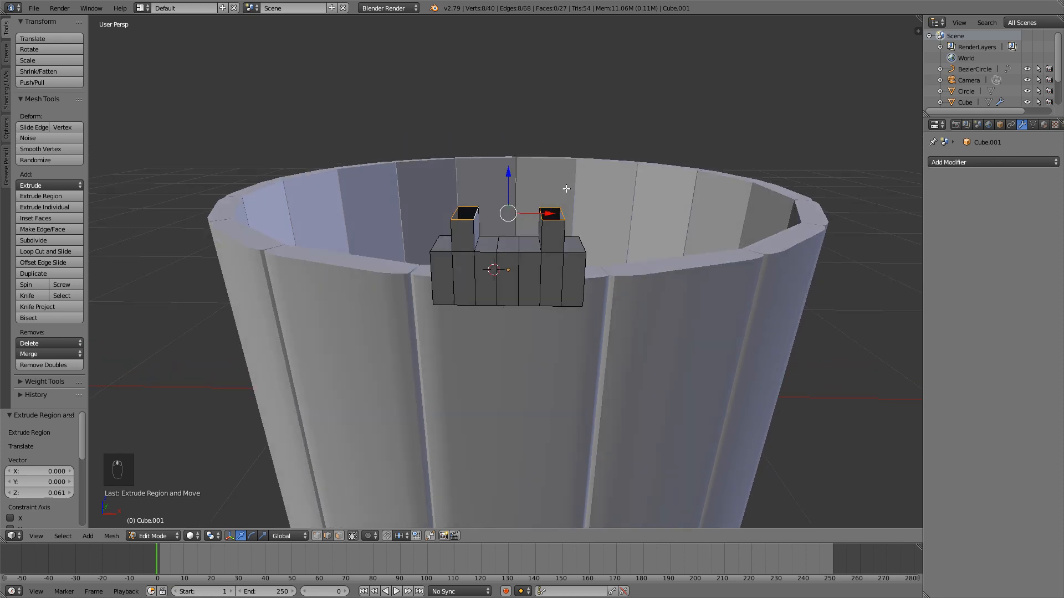
key("w")
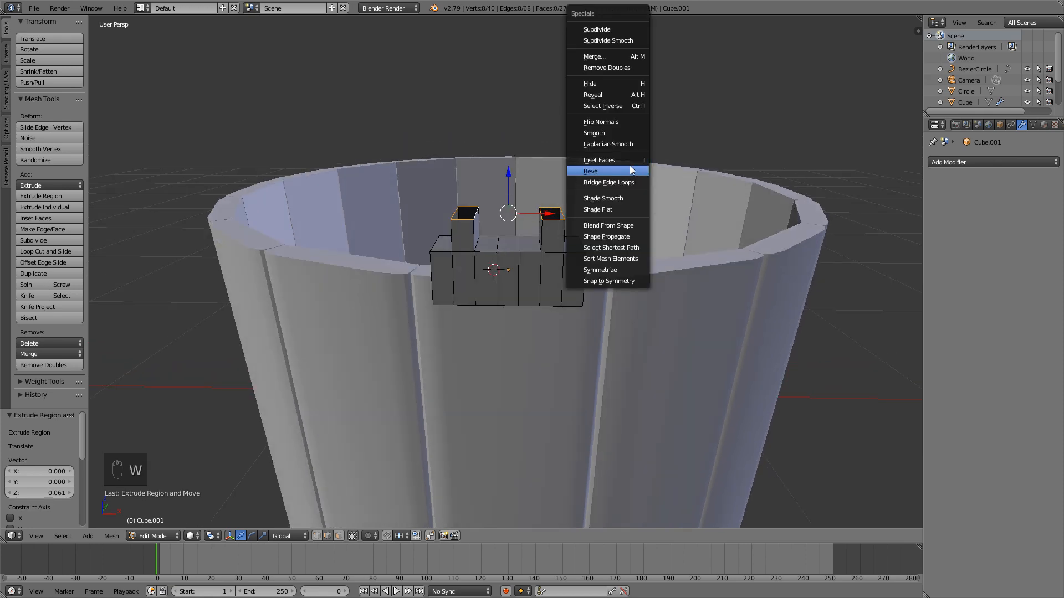
left_click(628, 183)
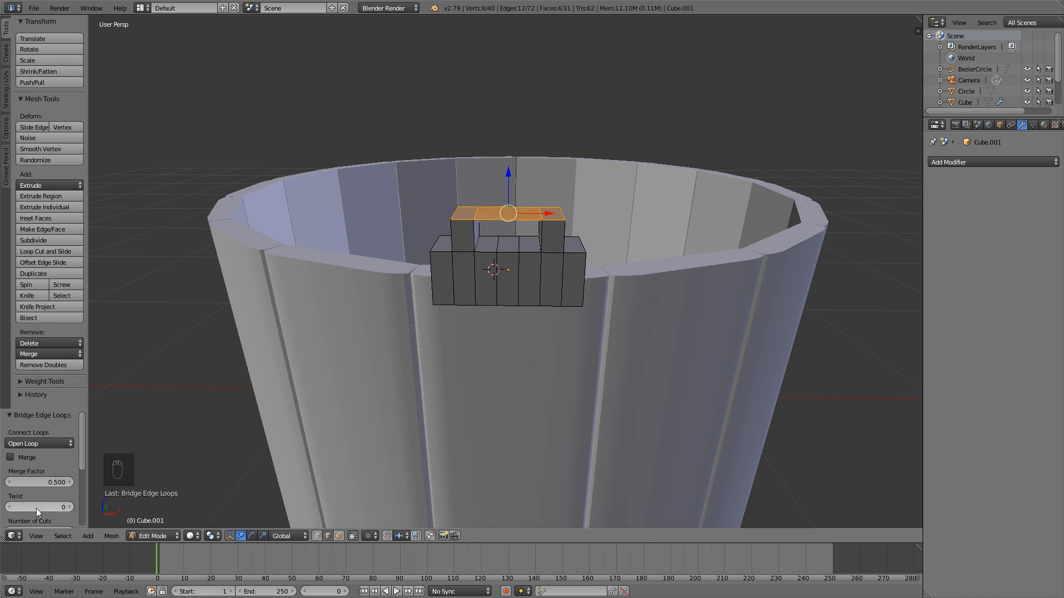
scroll(51, 464, "down", 2)
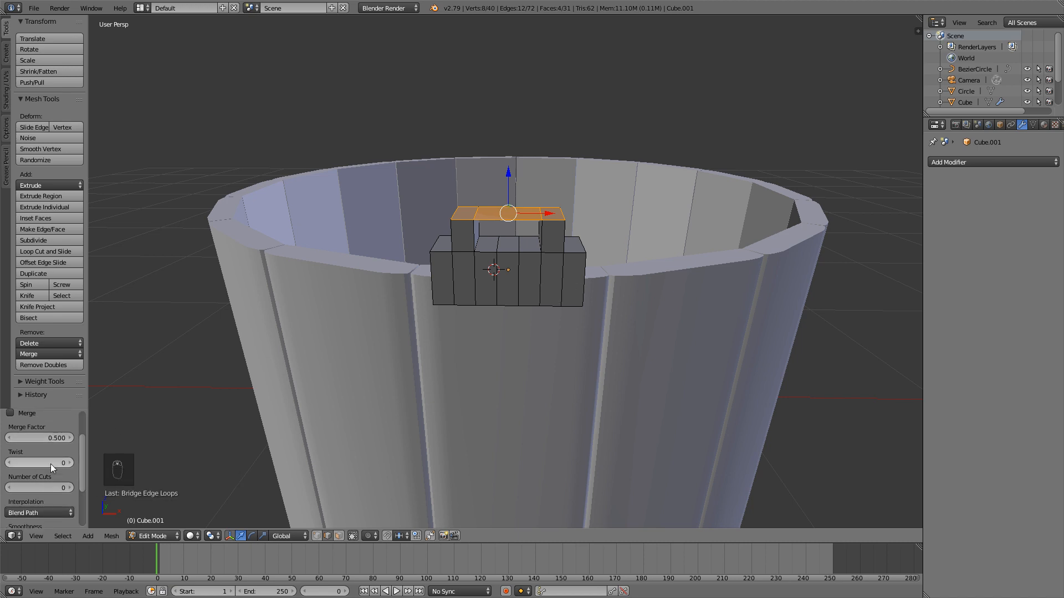
left_click_drag(71, 487, 83, 487)
left_click(71, 486)
left_click(71, 486)
left_click(71, 486)
left_click(71, 486)
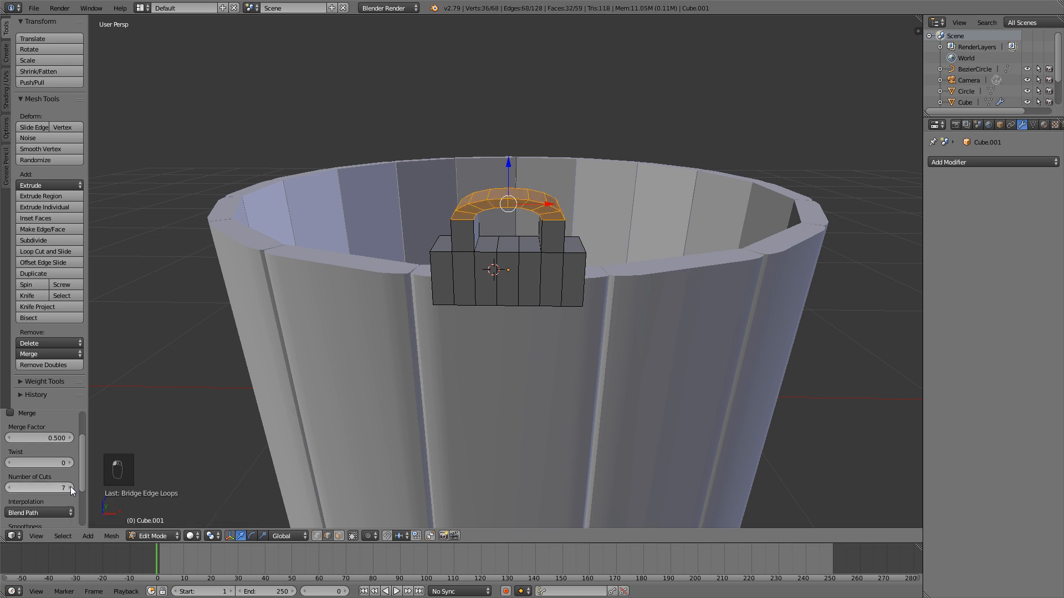
- Increase the bridged arch's number of cuts to 8
left_click(71, 486)
scroll(71, 482, "up", 1)
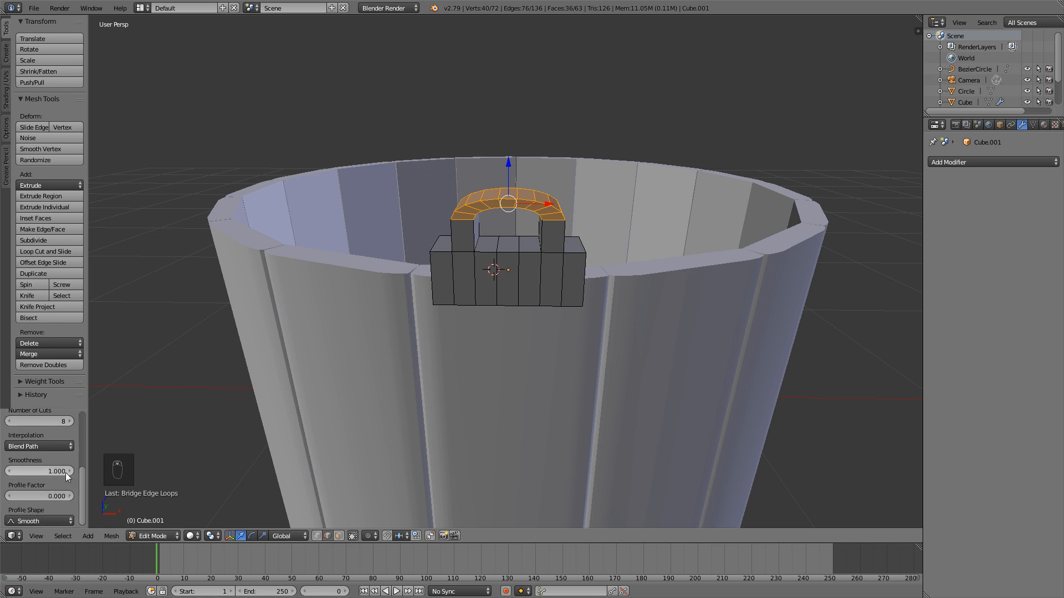
scroll(53, 474, "up", 1)
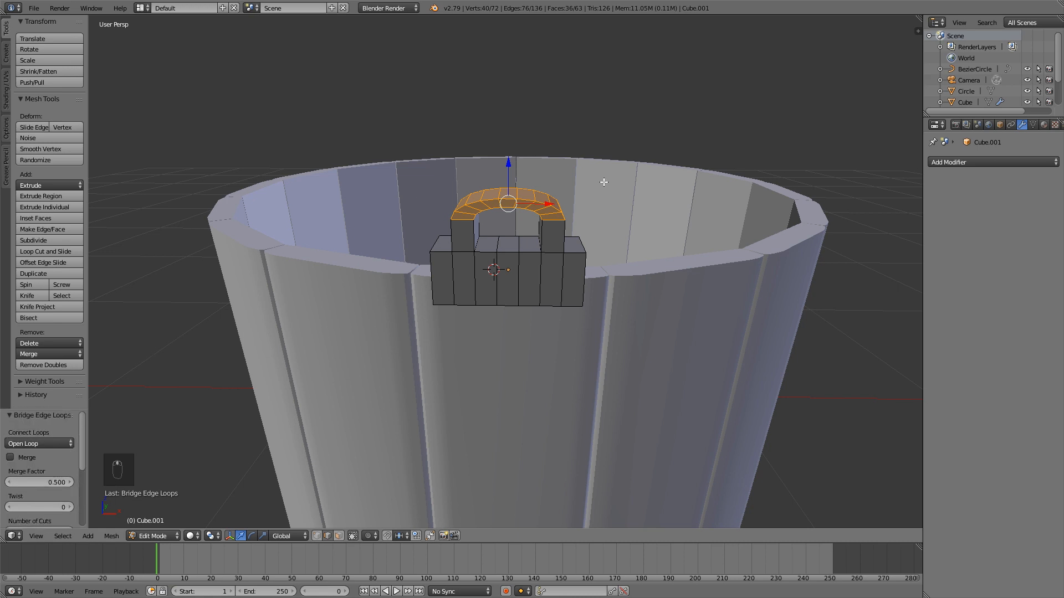
middle_click_drag(603, 178, 564, 185)
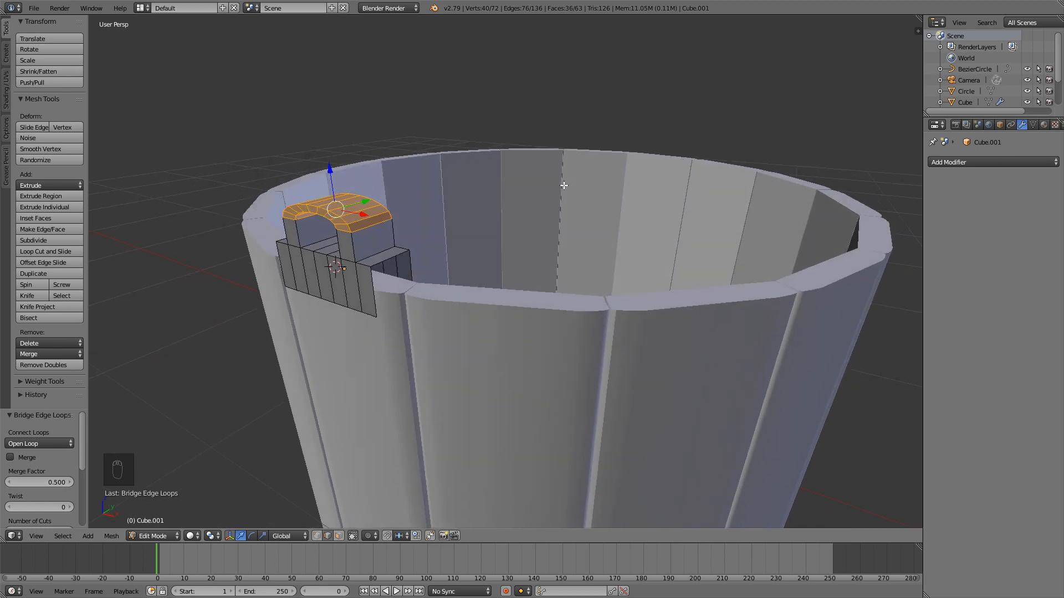
- Return to Object Mode, shade the handle bracket smooth and give it an Edge Split modifier
key("Tab")
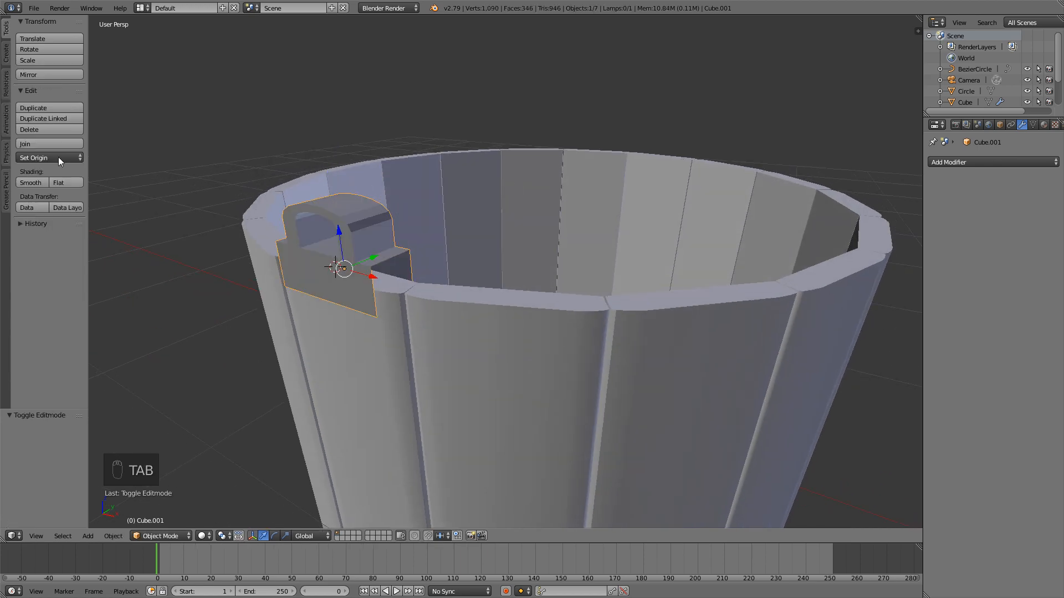
left_click(38, 179)
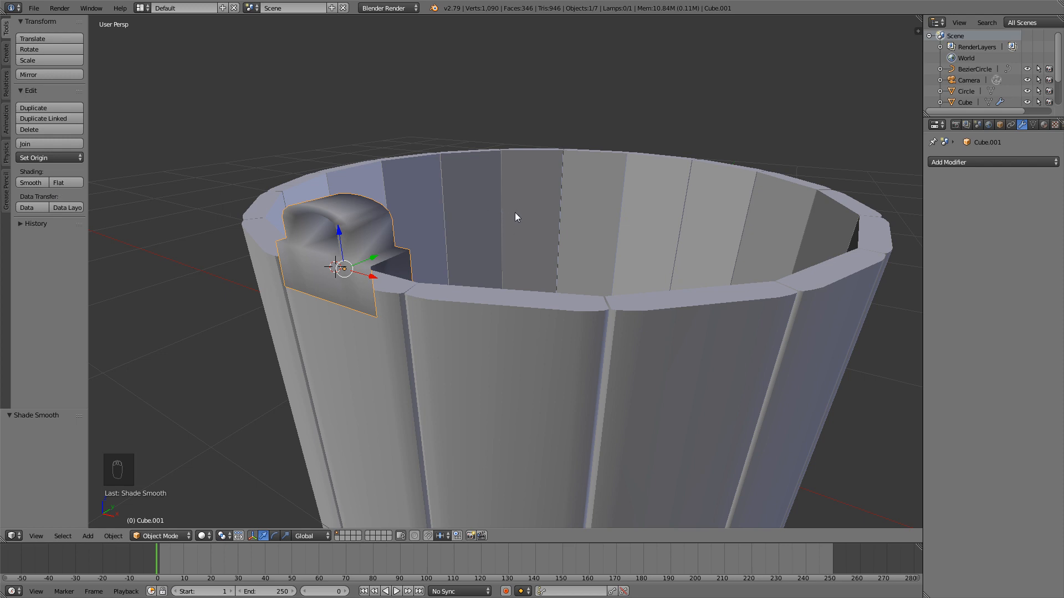
middle_click_drag(437, 223, 443, 223)
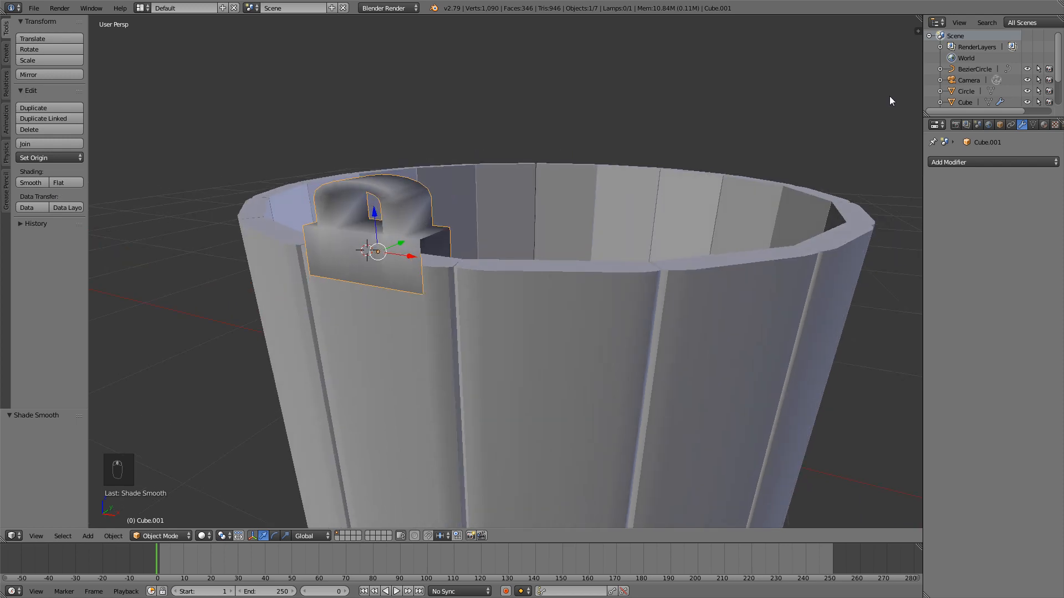
left_click(975, 161)
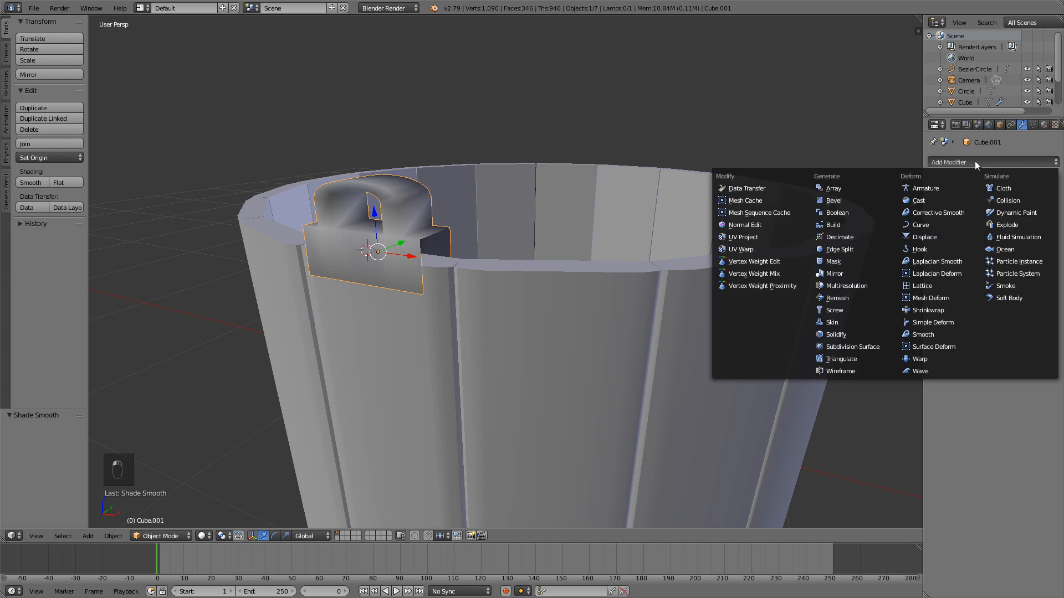
left_click(856, 248)
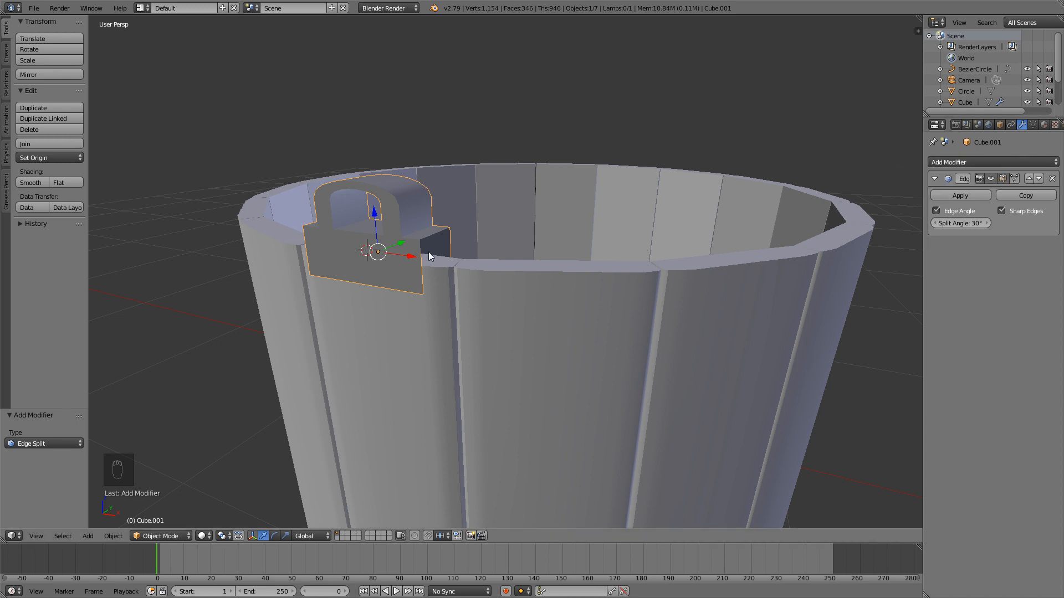
- Add a Solidify modifier to the bracket, with thickness 0.132, and place it above the Edge Split modifier
left_click(947, 161)
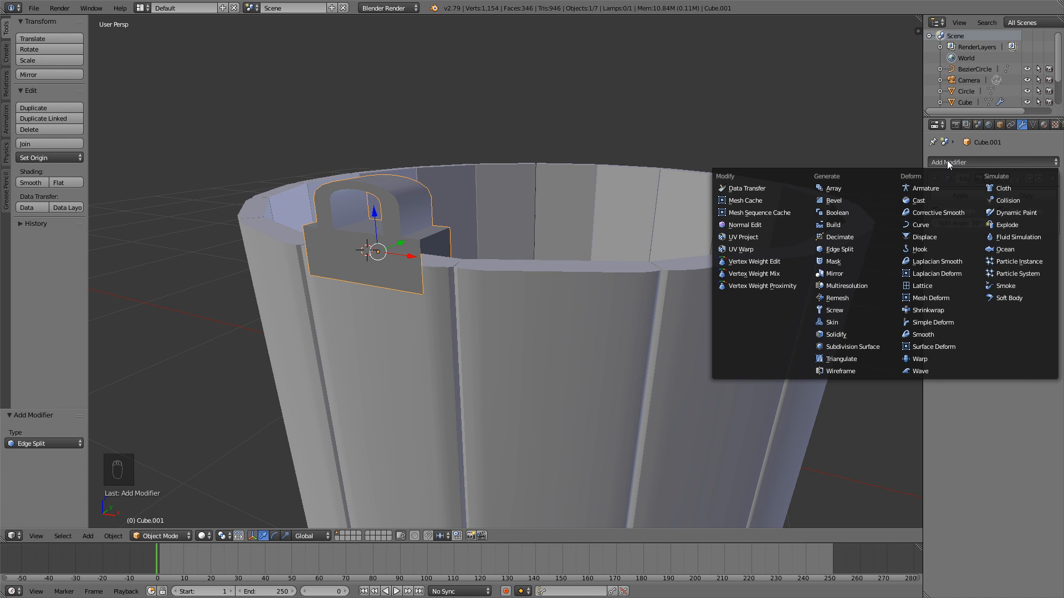
left_click(836, 335)
middle_click_drag(419, 185, 393, 204)
scroll(393, 204, "up", 5)
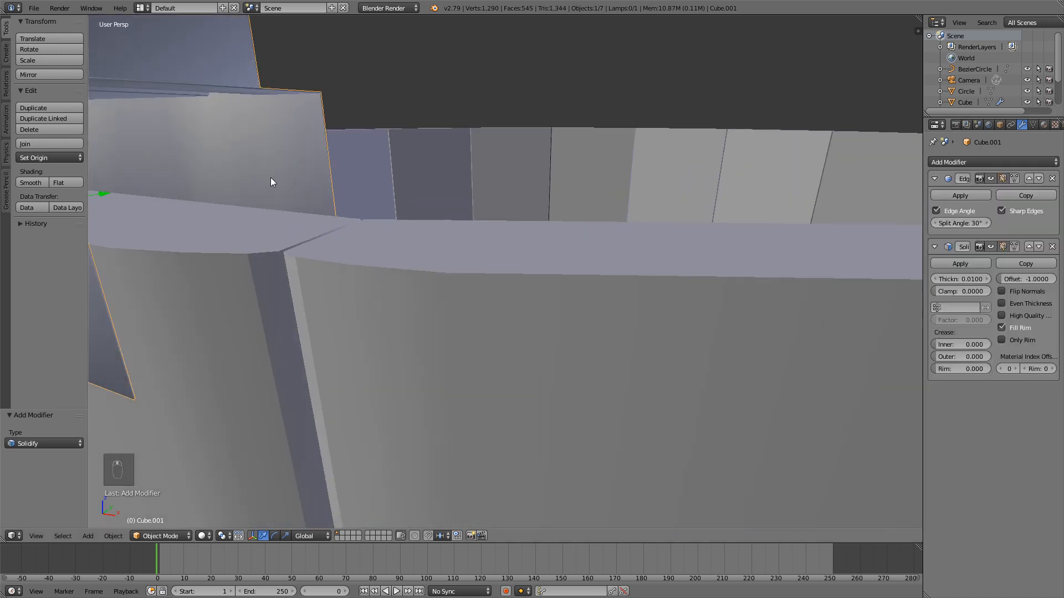
middle_click_drag(270, 182, 294, 183)
scroll(294, 185, "up", 3)
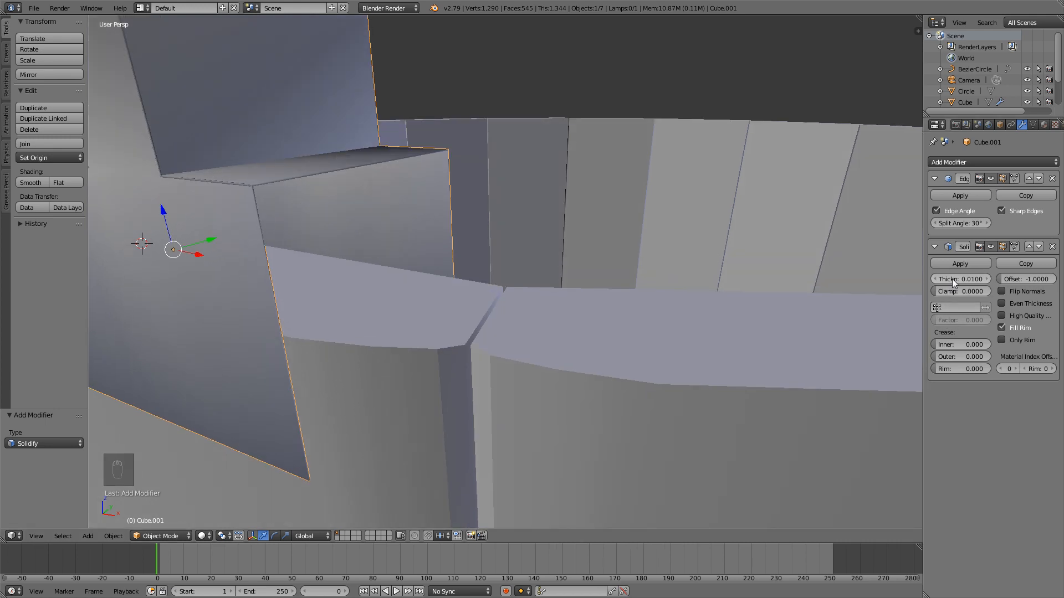
left_click_drag(960, 278, 993, 279)
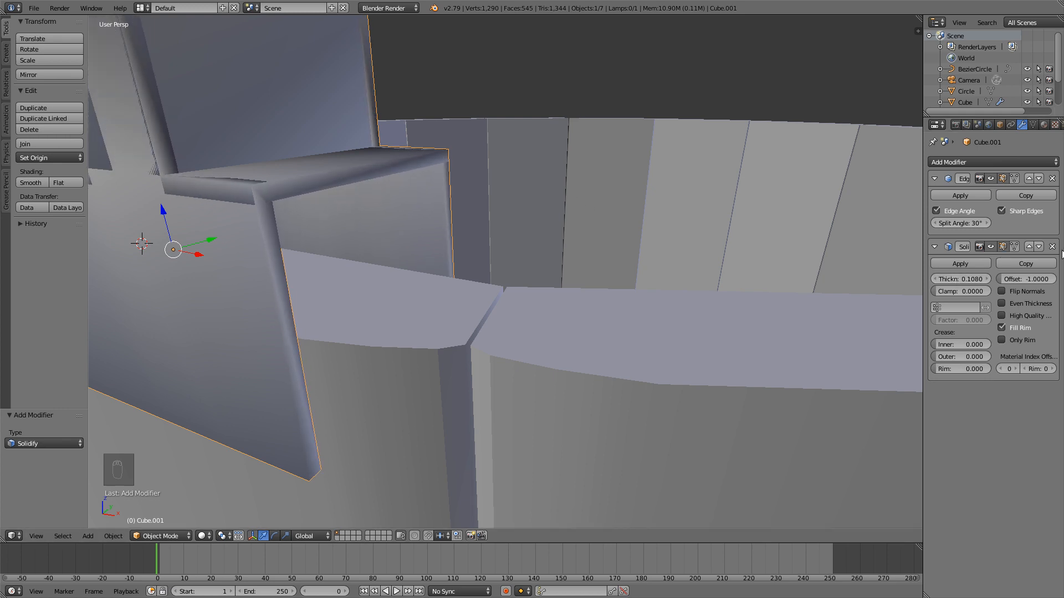
left_click(1030, 248)
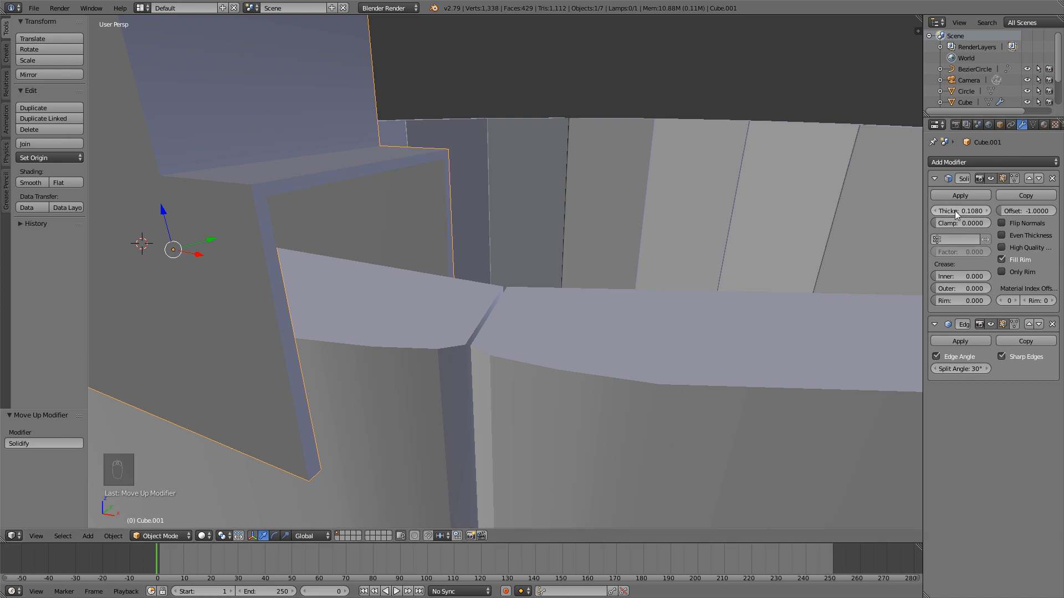
mouse_move(956, 212)
left_mouse_down()
mouse_move(974, 212)
mouse_move(964, 211)
left_mouse_up()
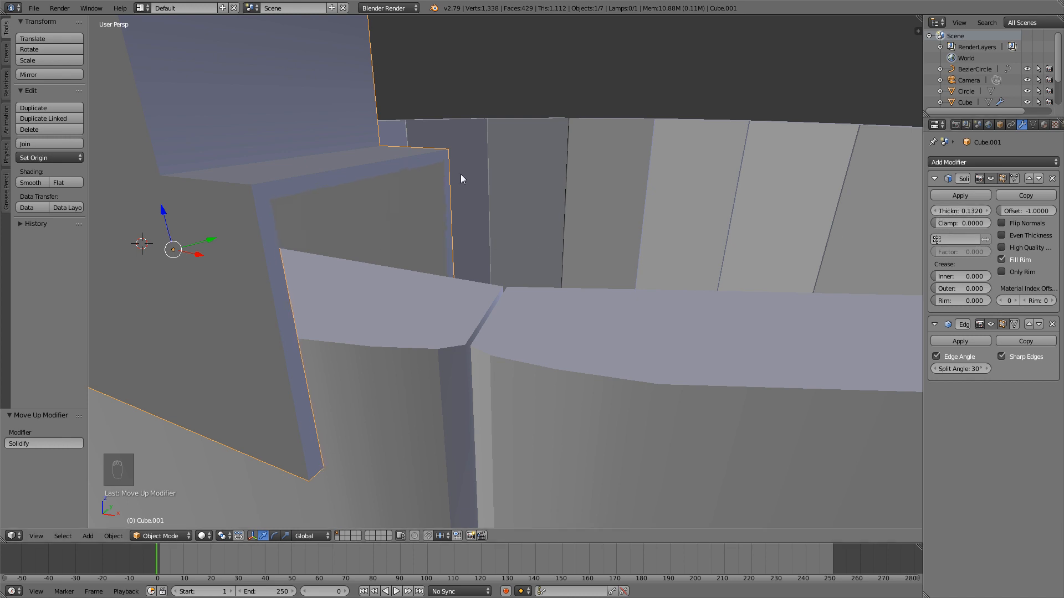
- Lower the bracket along Z by about 0.047 so it sits over the bucket rim
key("g")
key("z")
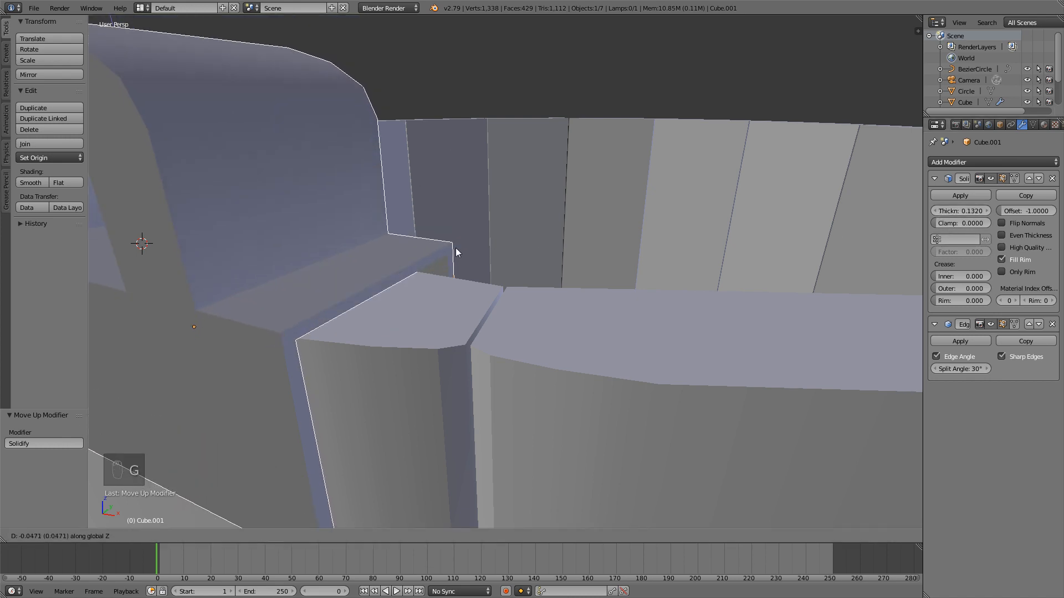
left_click(455, 247)
middle_click_drag(461, 206, 417, 217)
scroll(392, 216, "down", 4)
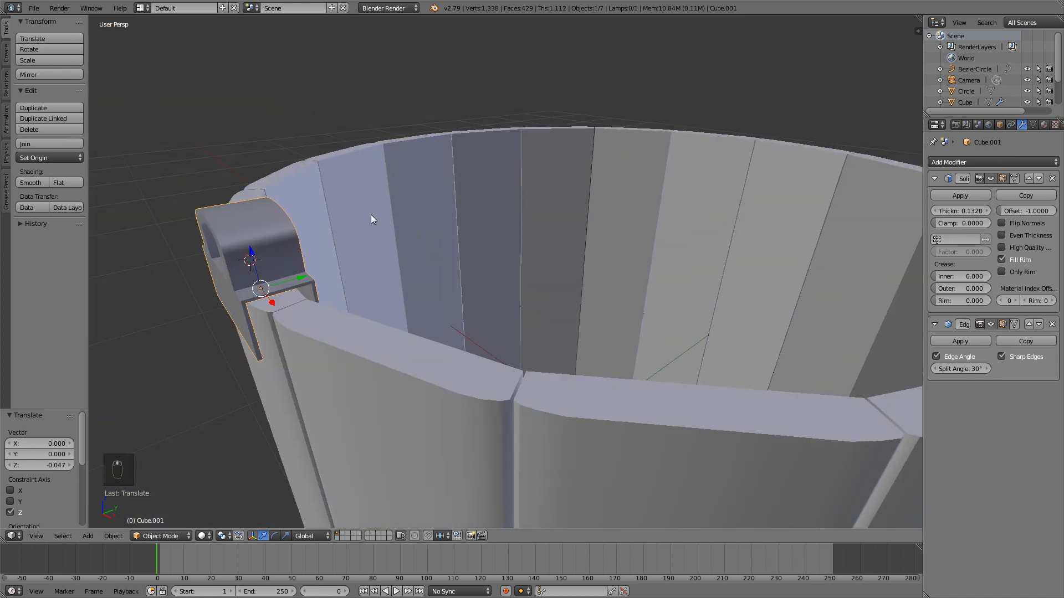
- Scale the bracket along Y to about 0.94 and shift it about -0.004 along Y to fit the rim
key("s")
key("y")
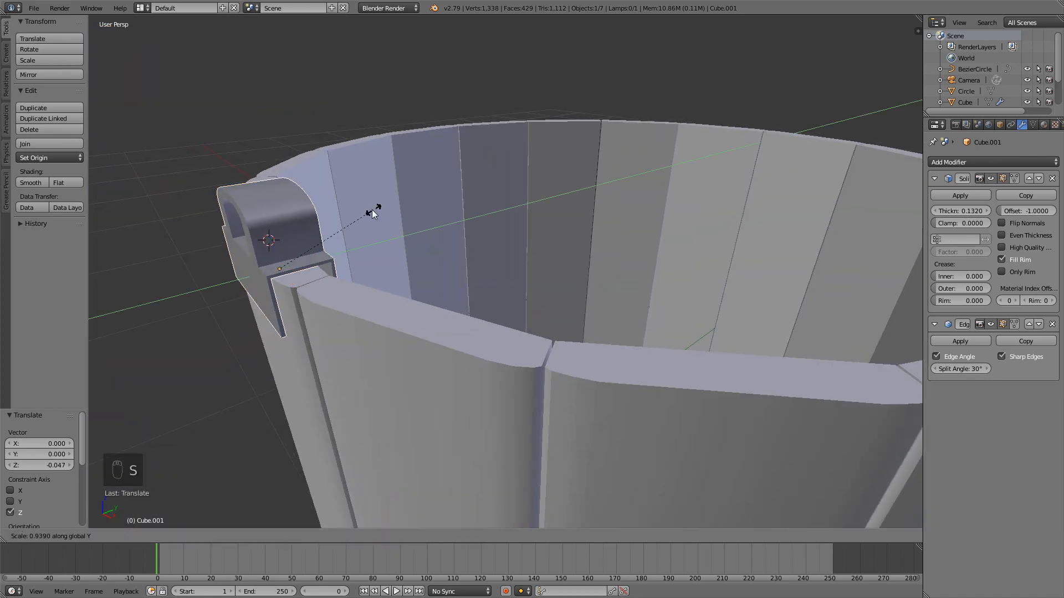
left_click(370, 213)
left_click_drag(317, 260, 317, 260)
middle_click_drag(316, 261, 392, 248)
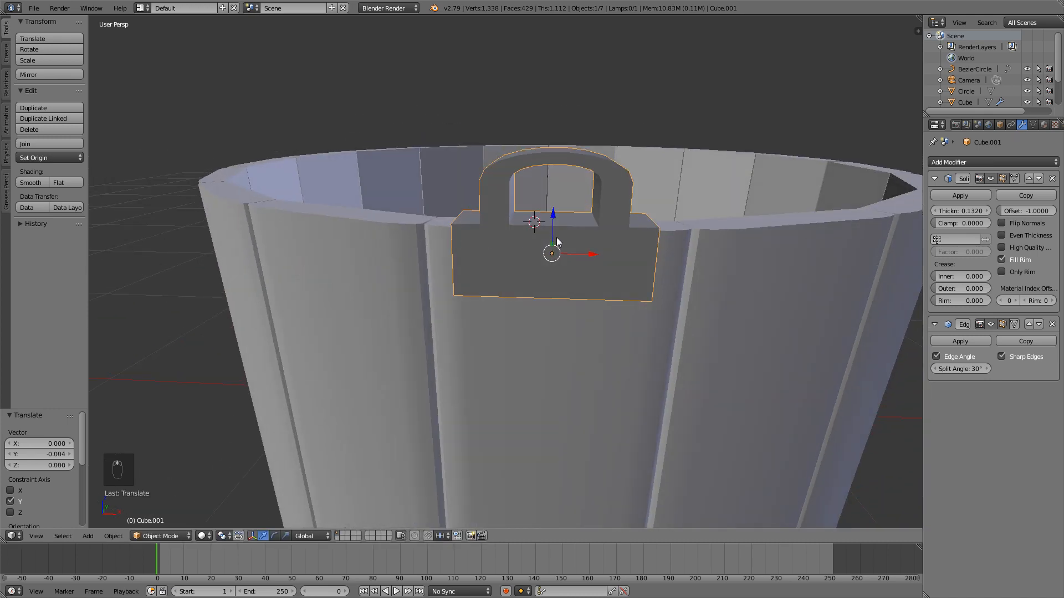
middle_click_drag(576, 228, 557, 225)
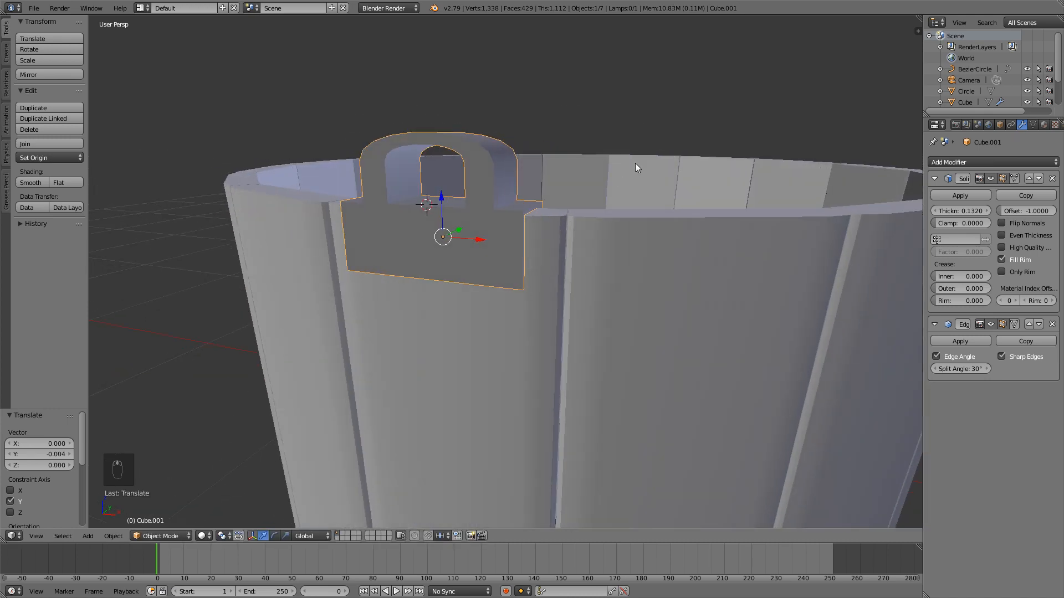
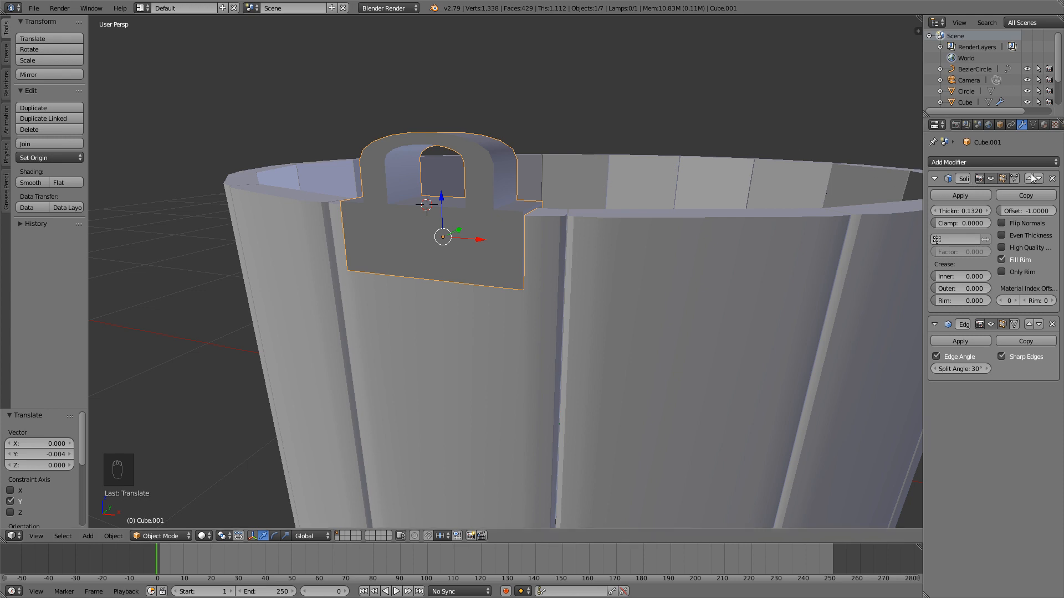
- Replace the bracket's Edge Split modifier with a Catmull-Clark Subdivision Surface modifier and inspect the rounded mesh
left_click(1052, 324)
left_click(967, 162)
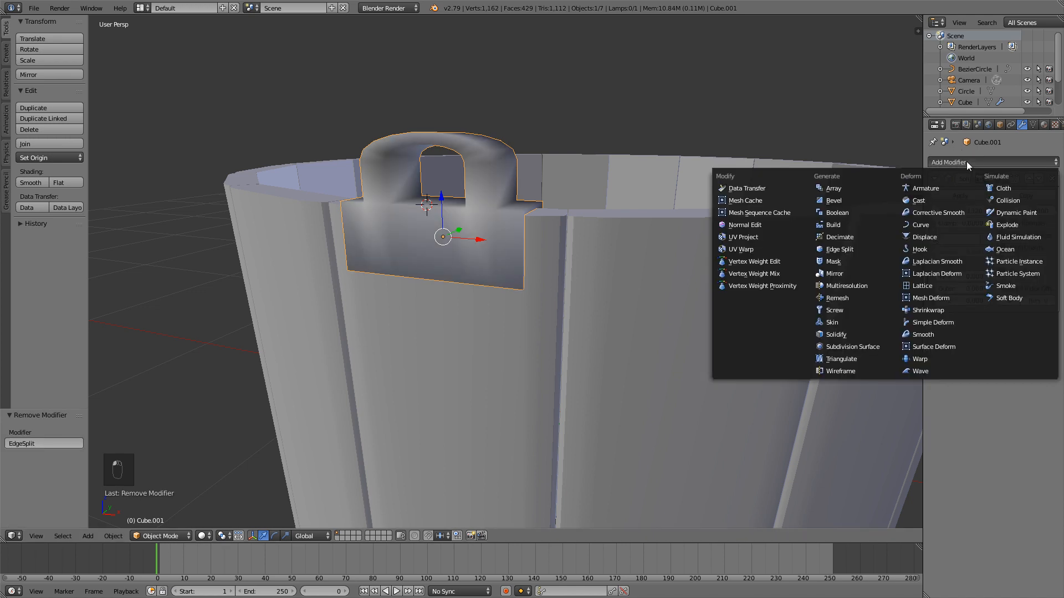
left_click(873, 344)
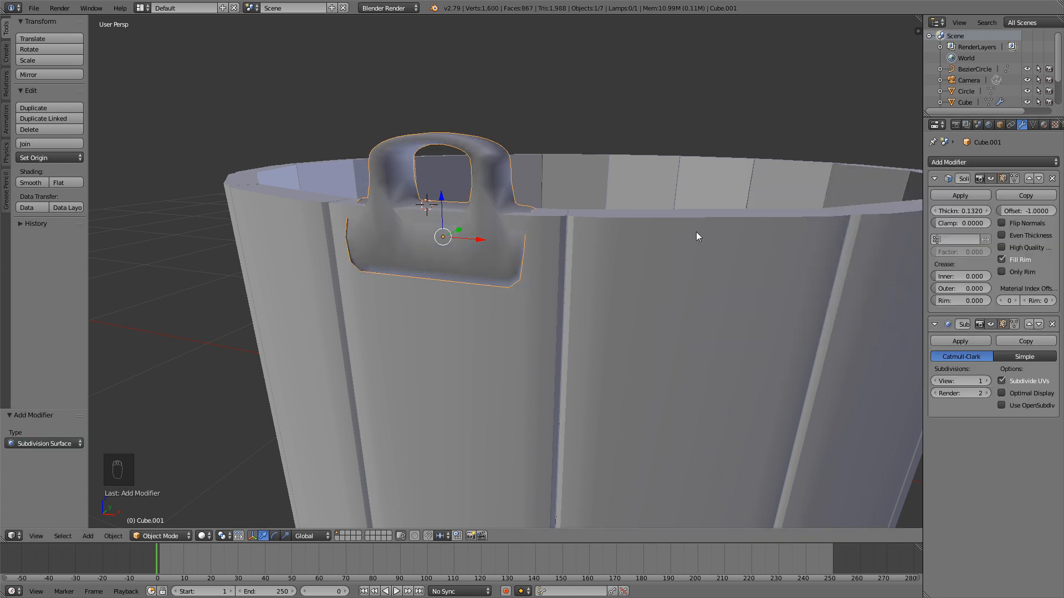
key("z")
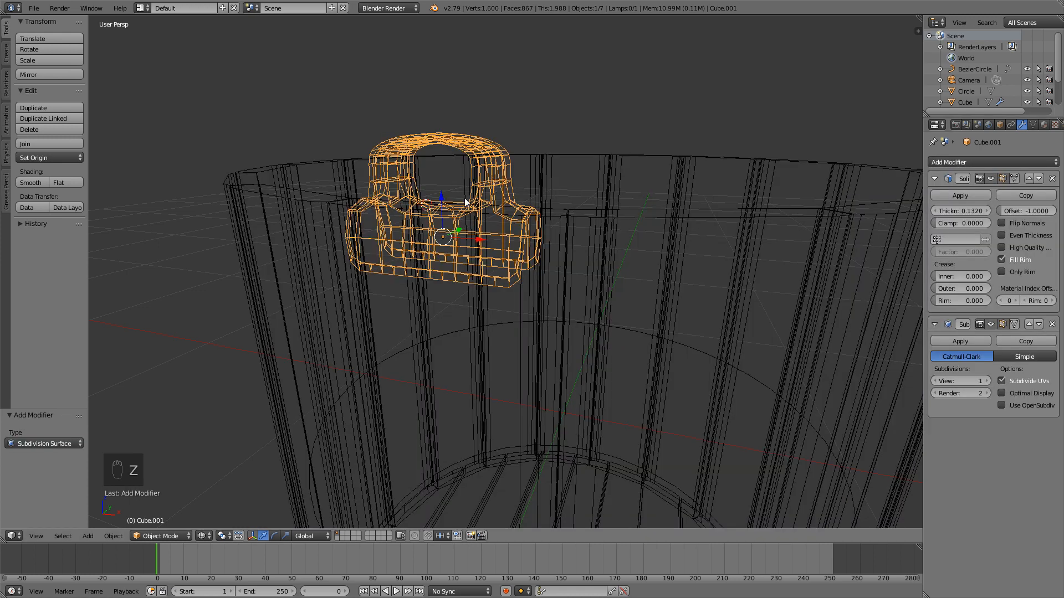
key("z")
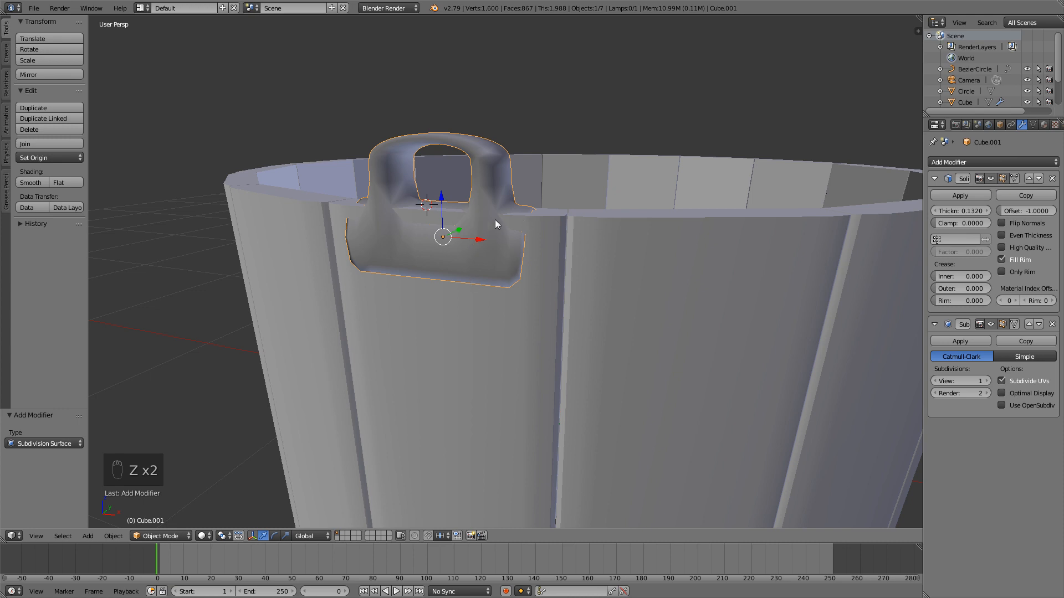
scroll(494, 219, "up", 2)
middle_click_drag(502, 220, 502, 228)
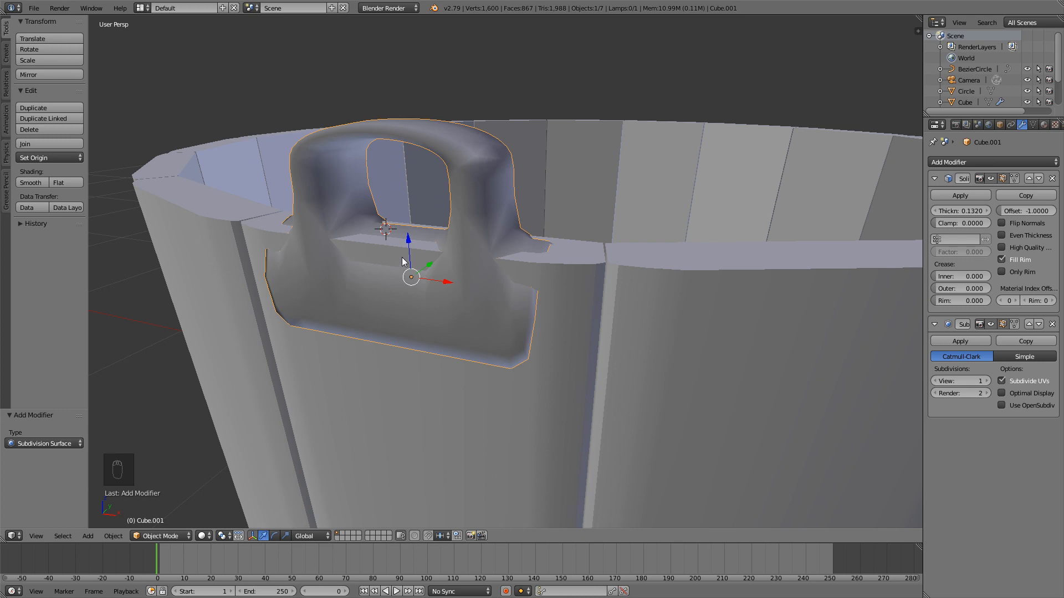
- Enter Edit Mode on the bracket and leave all of its geometry deselected
key("Tab")
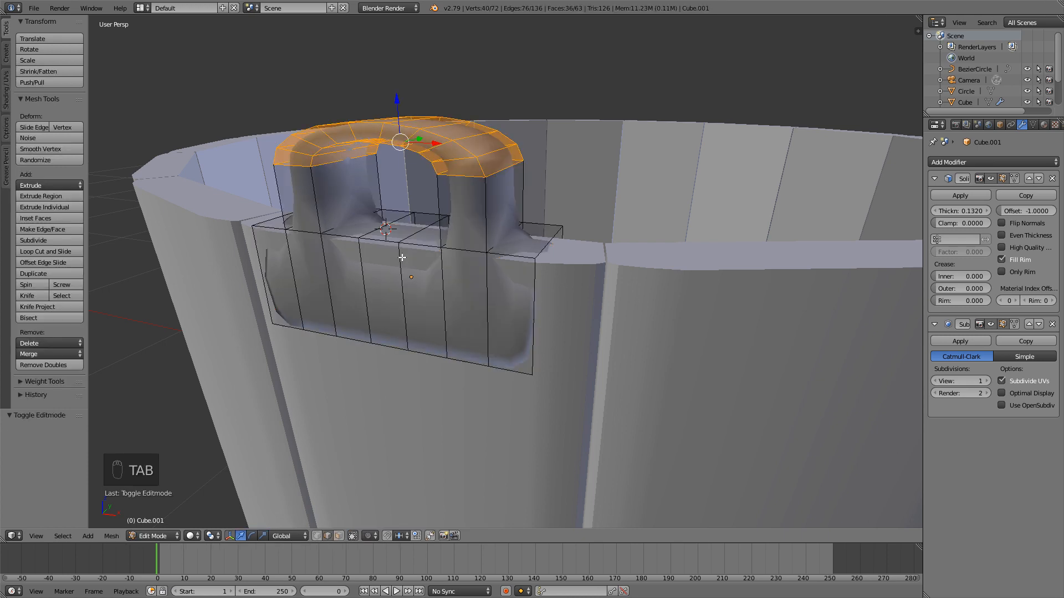
key("a")
key("a")
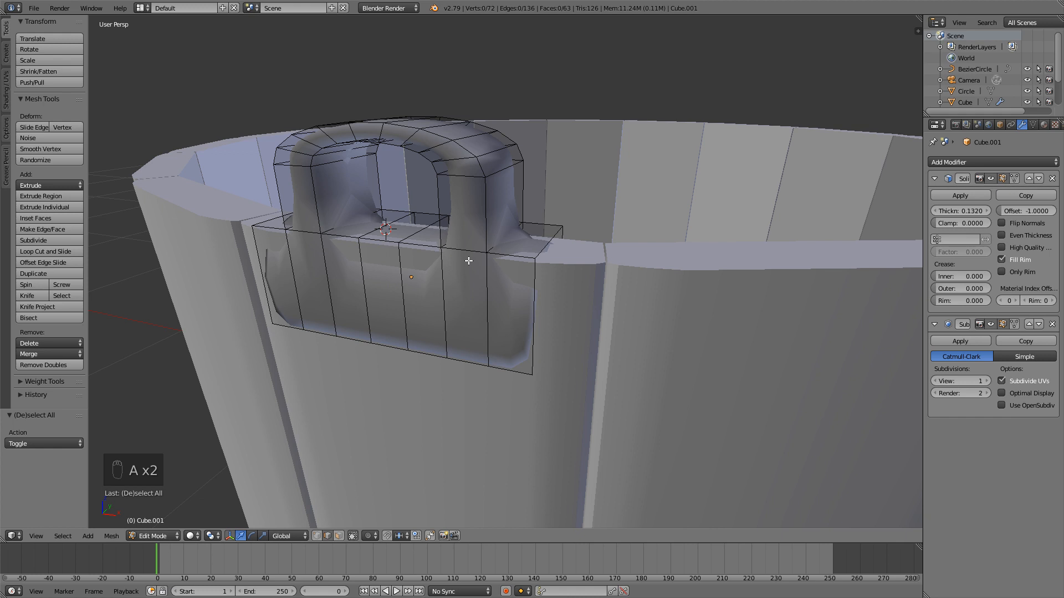
right_click(421, 244)
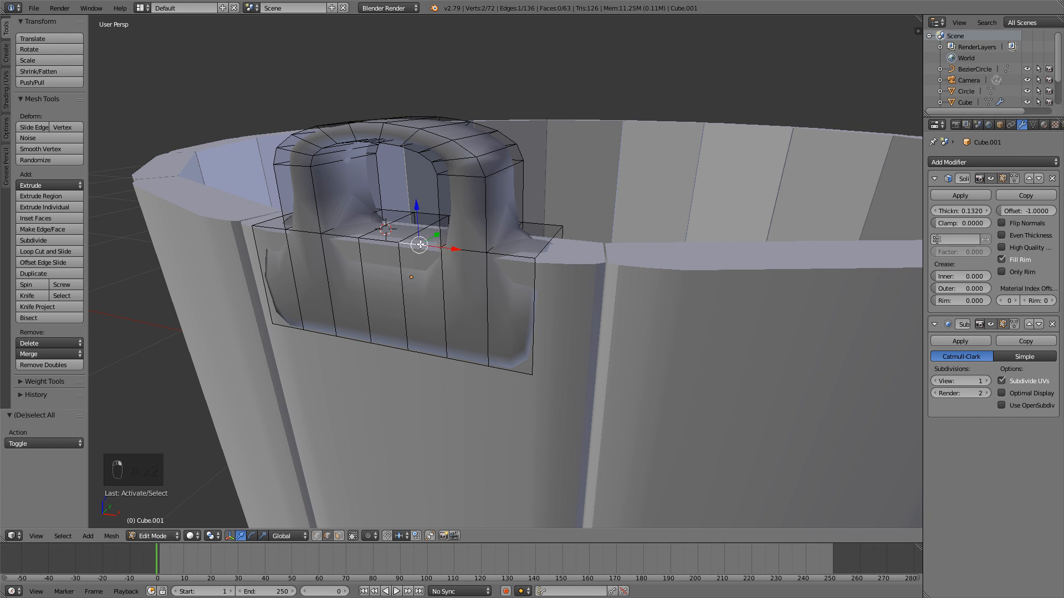
right_click(422, 355, "shift")
key("a")
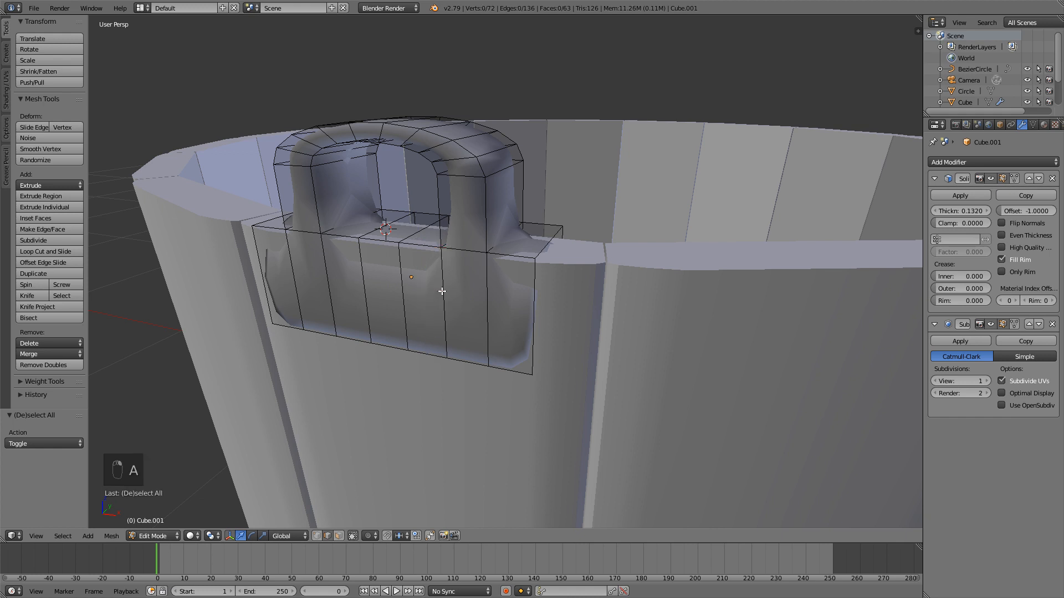
- Add a lengthwise loop cut on the bracket's front plate and slide it by about -0.956, close to the upper edge
key("ctrl+r")
left_click(442, 291)
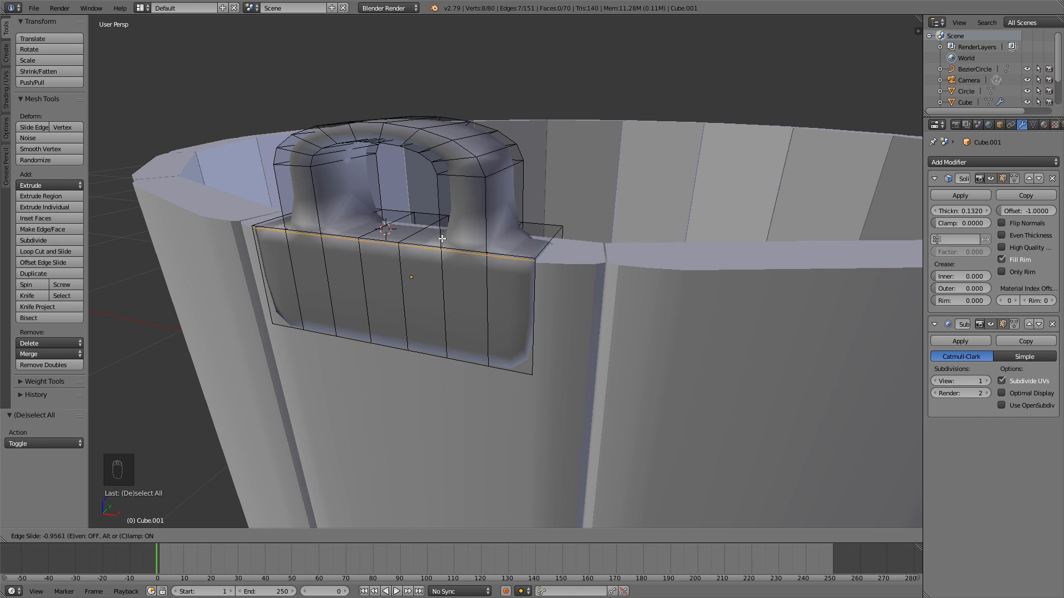
left_click(442, 239)
scroll(427, 265, "up", 3)
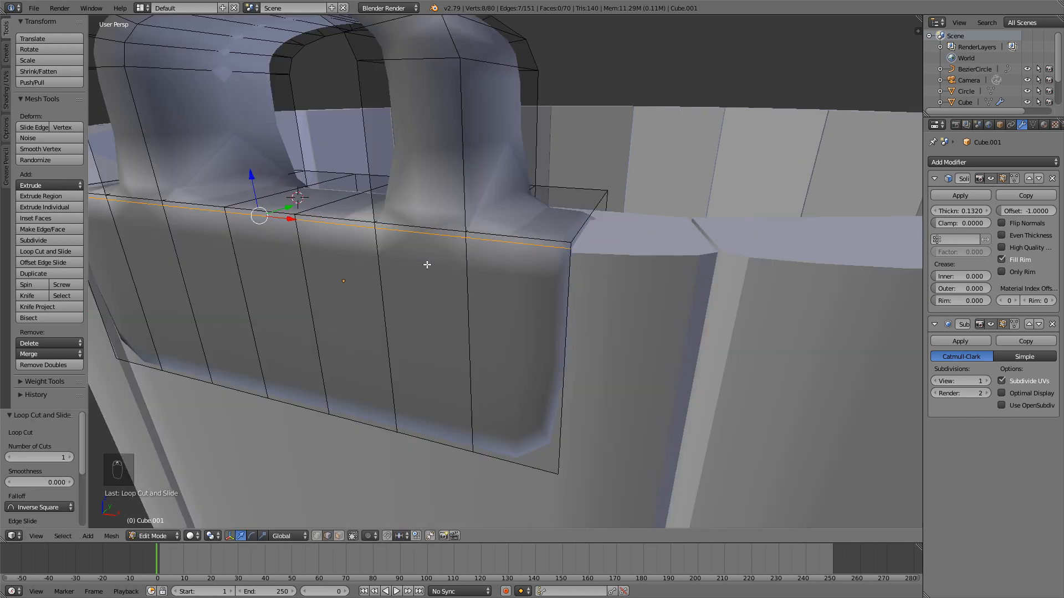
right_click(344, 218)
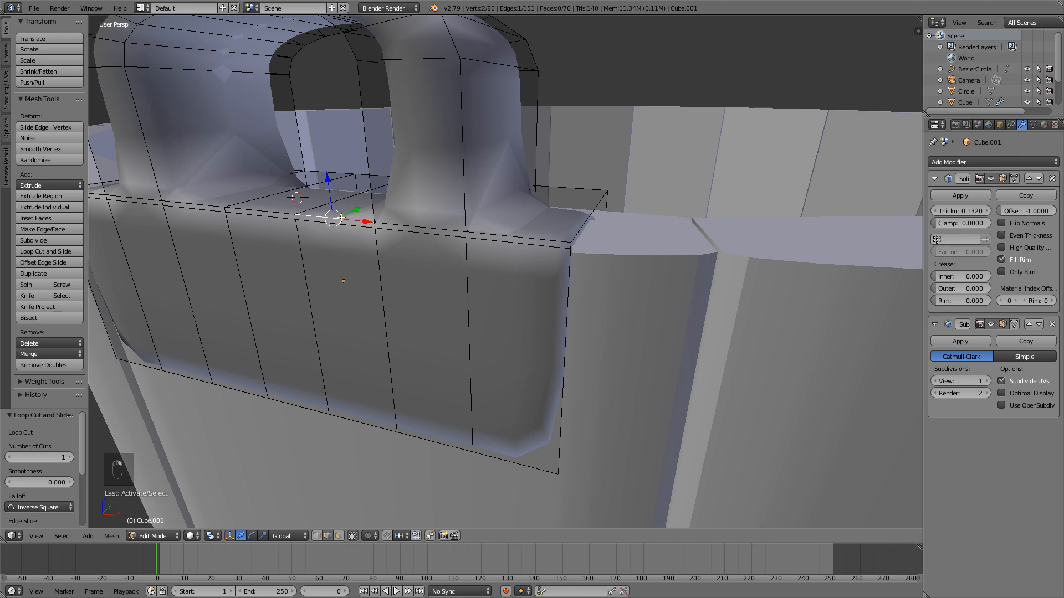
right_click(335, 416, "shift")
right_click(340, 219)
right_click(335, 226, "shift")
right_click(340, 216, "shift")
right_click(337, 220, "shift")
key("a")
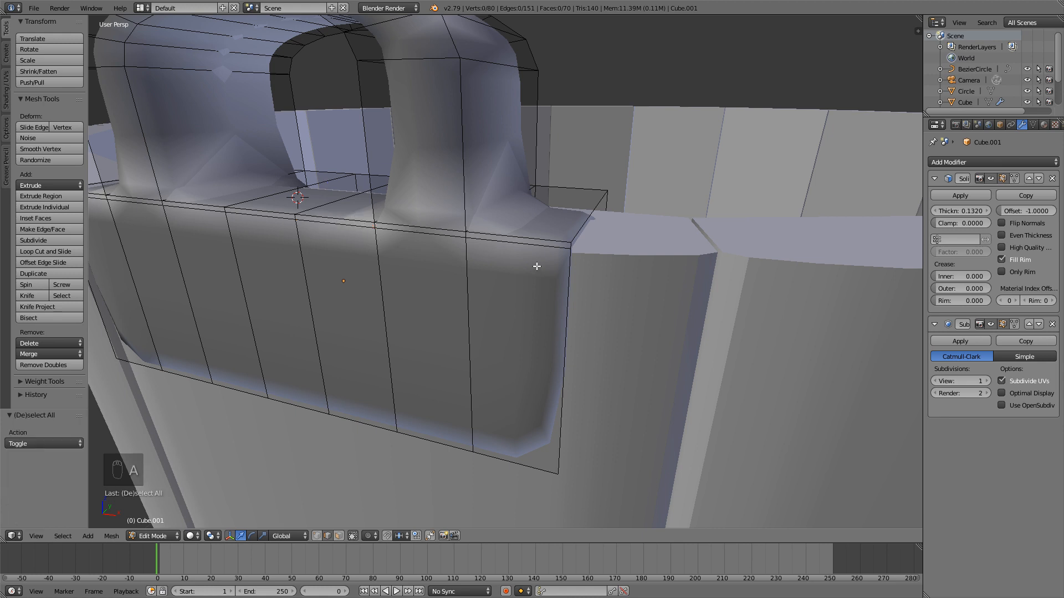
key("ctrl+t")
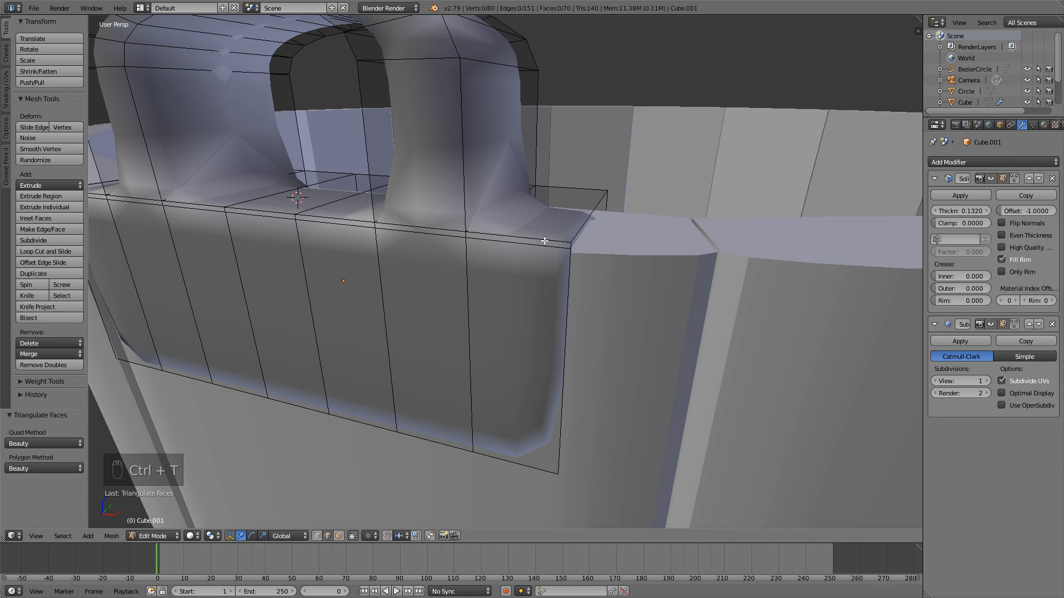
- Add a vertical loop cut at each short end of the bracket's plate, sliding both close to the outer end edges
key("ctrl+r")
left_click(529, 247)
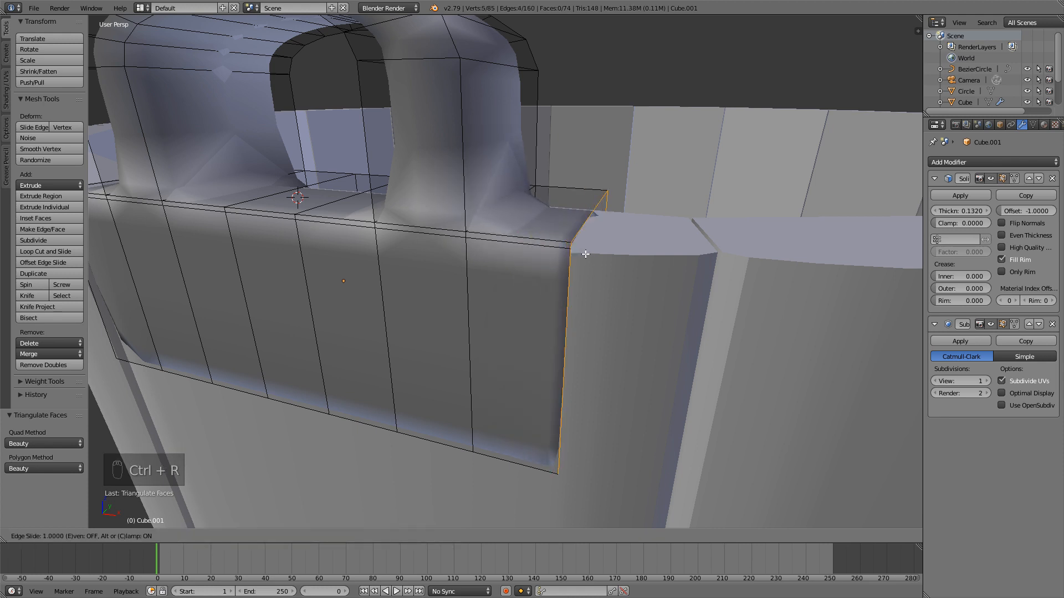
left_click(579, 252)
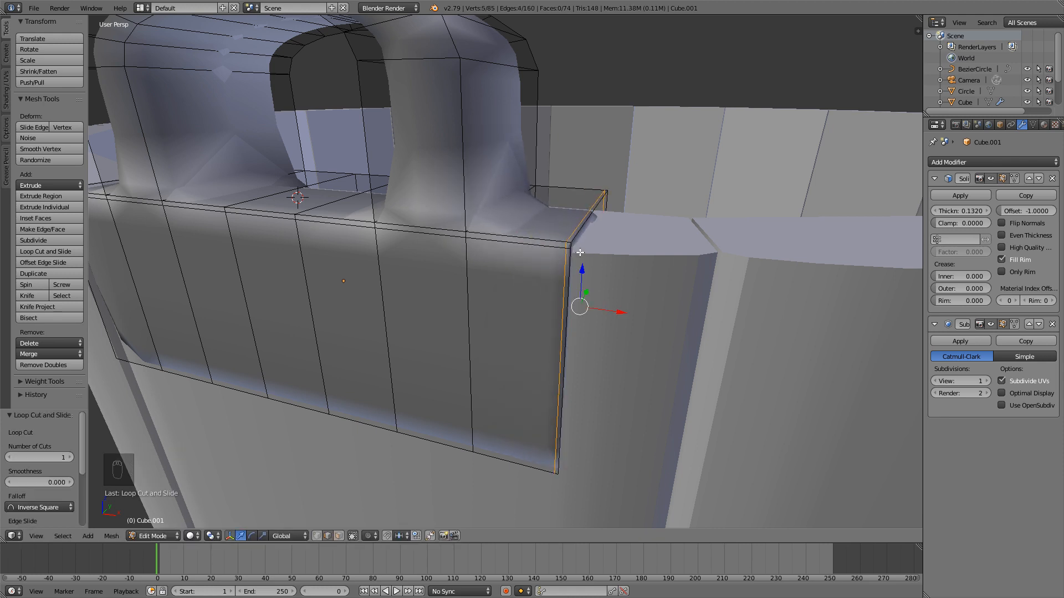
middle_click_drag(362, 281, 494, 279)
key("ctrl+r")
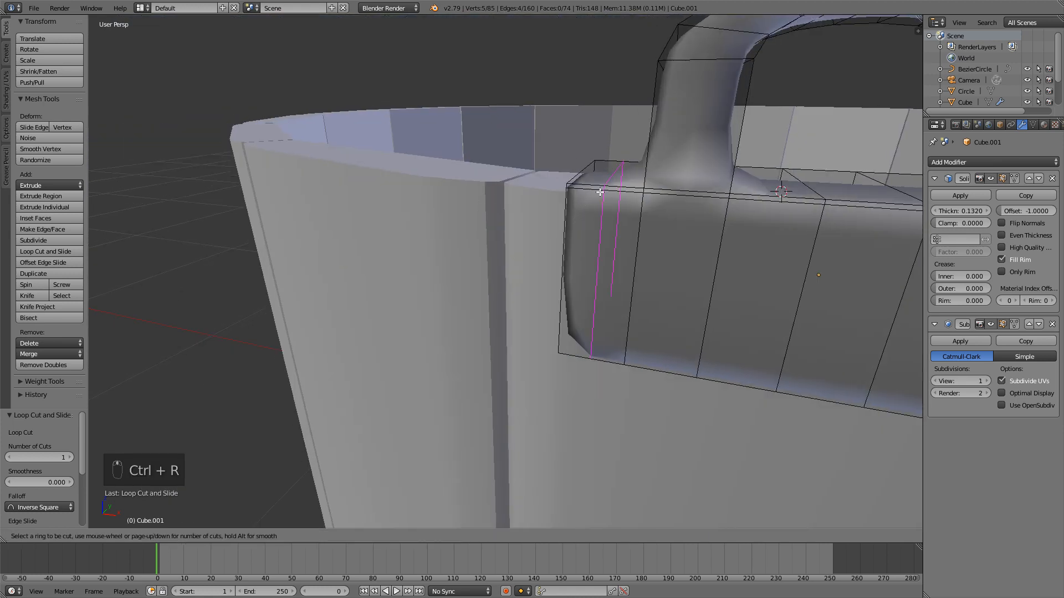
left_click(600, 192)
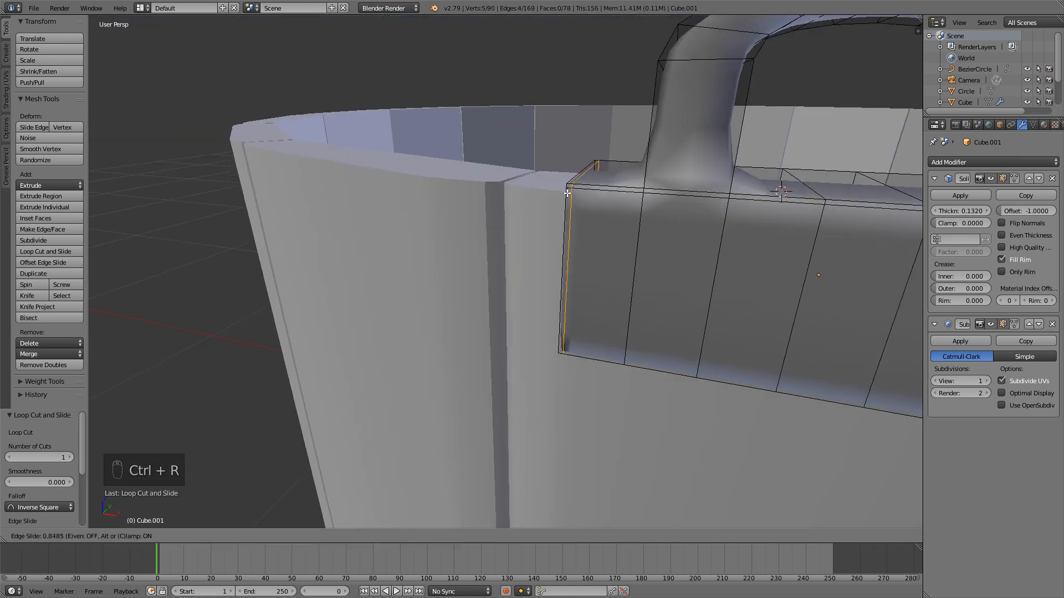
left_click(568, 193)
- Deselect the geometry and add a lengthwise loop cut on the bracket's front plate, slid close to its lower edge
key("a")
key("ctrl+r")
left_click(637, 307)
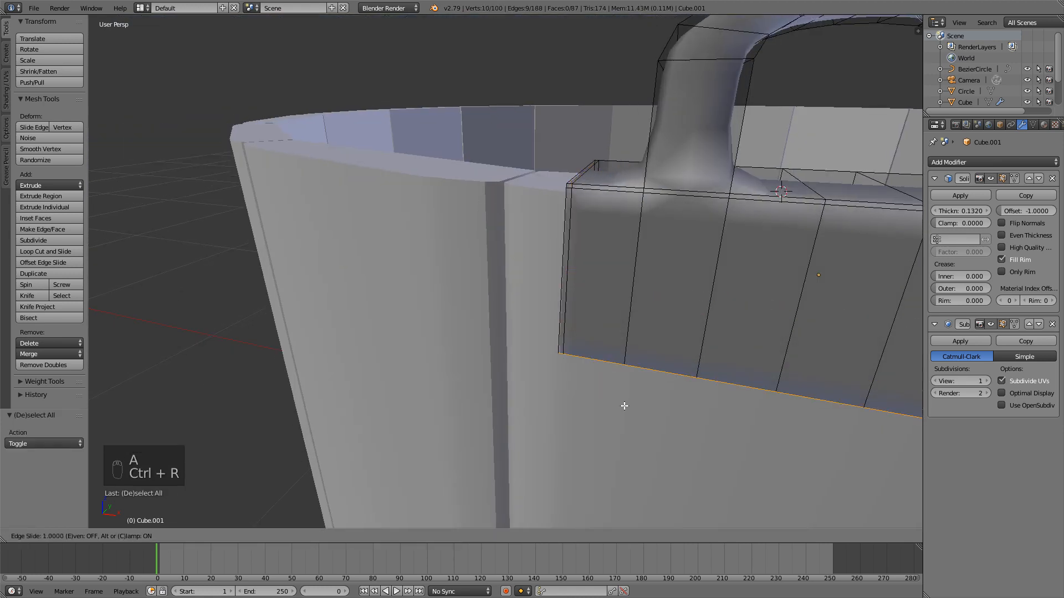
left_click(628, 382)
- Add a loop cut around each of the arch's two legs, sliding both down close to where the legs meet the plate
middle_click_drag(727, 230, 673, 244)
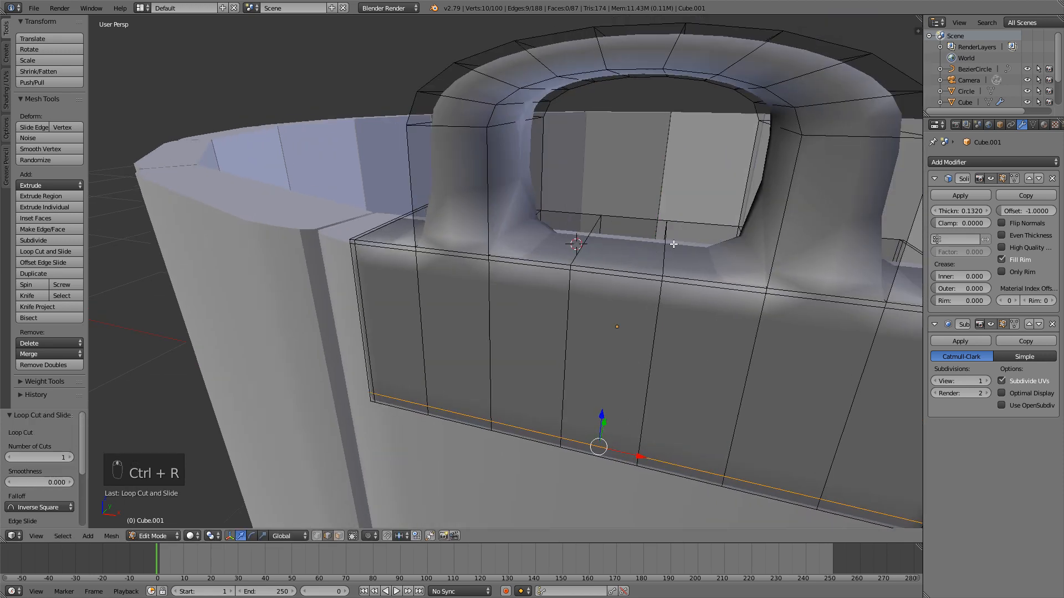
key("a")
key("ctrl+r")
left_click(503, 180)
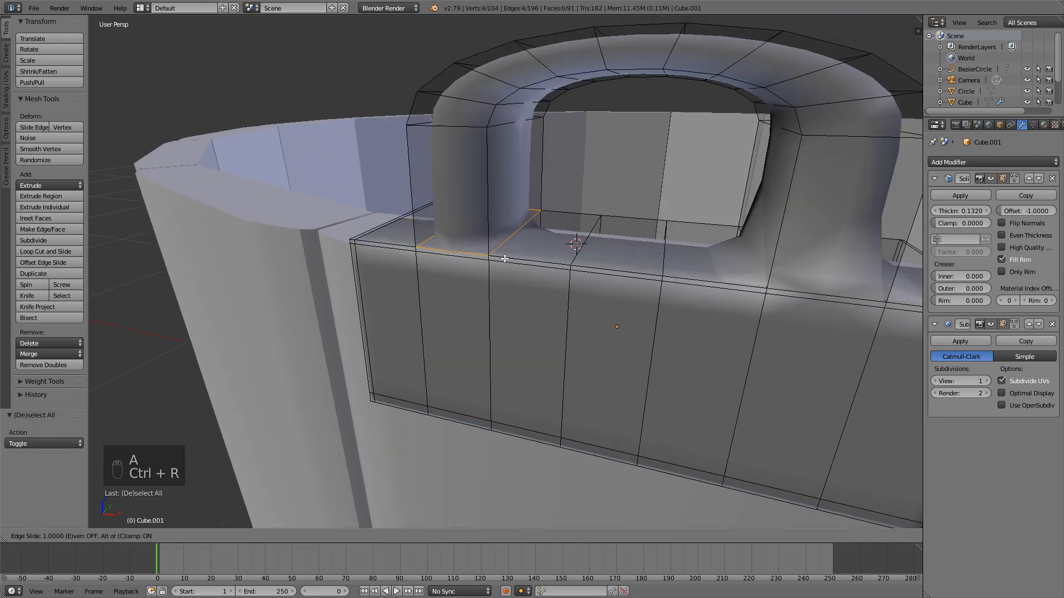
left_click(506, 241)
key("ctrl+r")
left_click(772, 205)
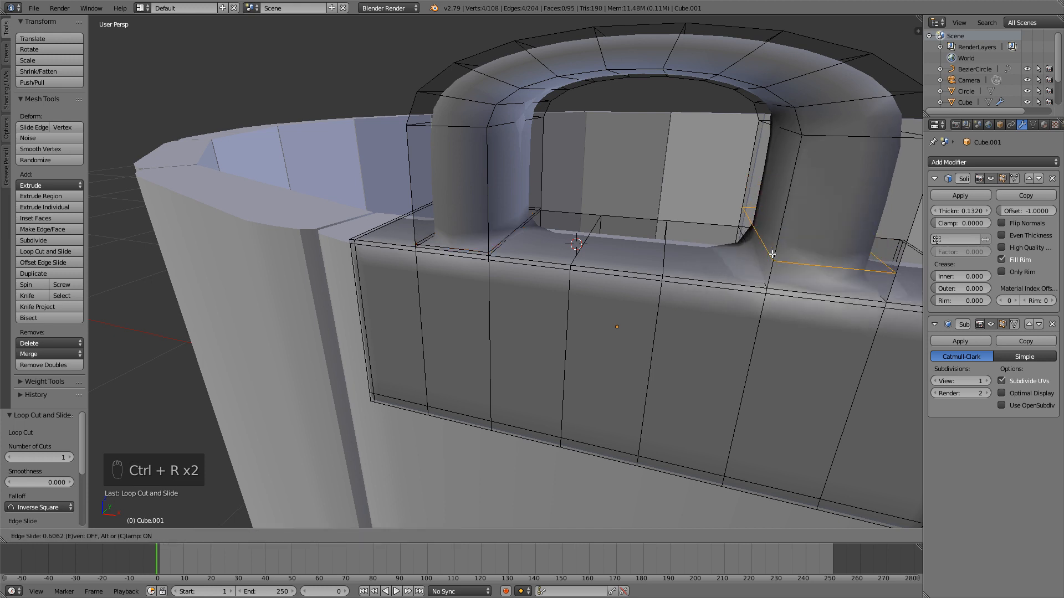
left_click(767, 277)
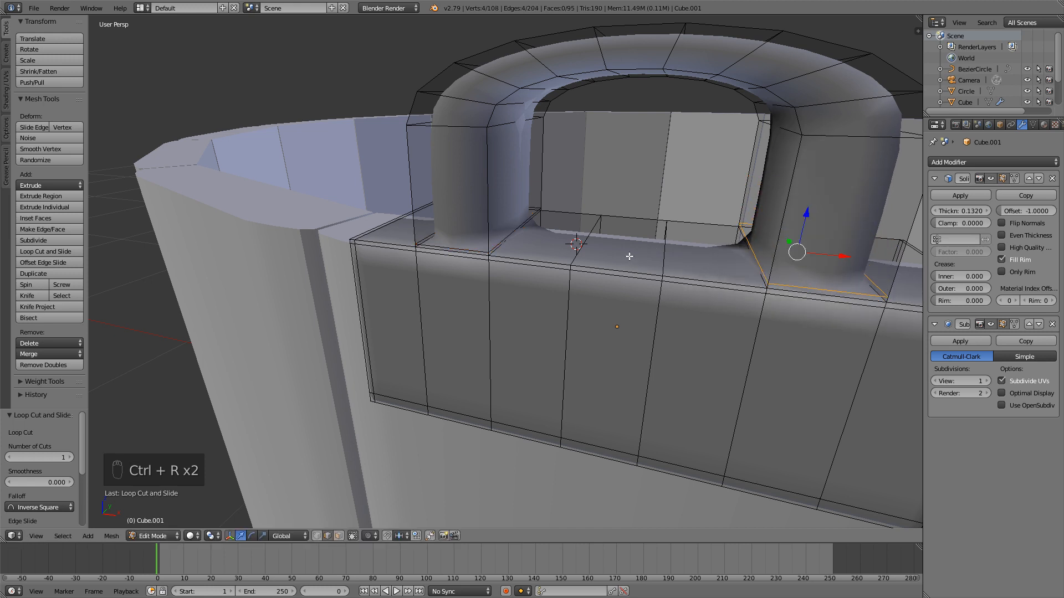
- Add two loop cuts around the inside of the arch opening, one slid about -0.93 toward the front edge and one close to the back edge
middle_click_drag(629, 256, 613, 257)
key("a")
key("ctrl+r")
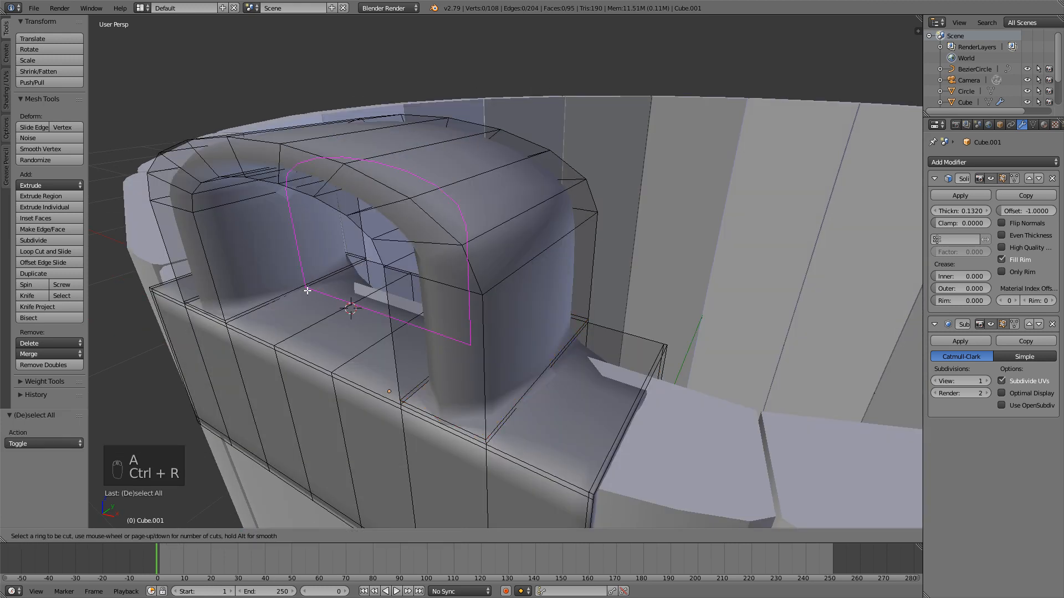
left_click(307, 290)
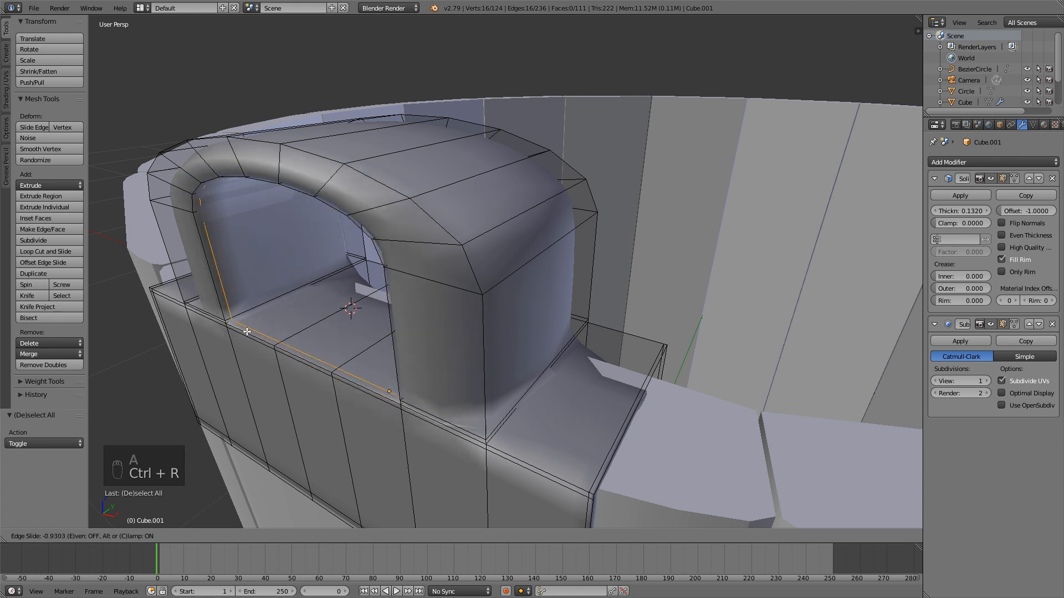
left_click(247, 331)
key("a")
key("ctrl+r")
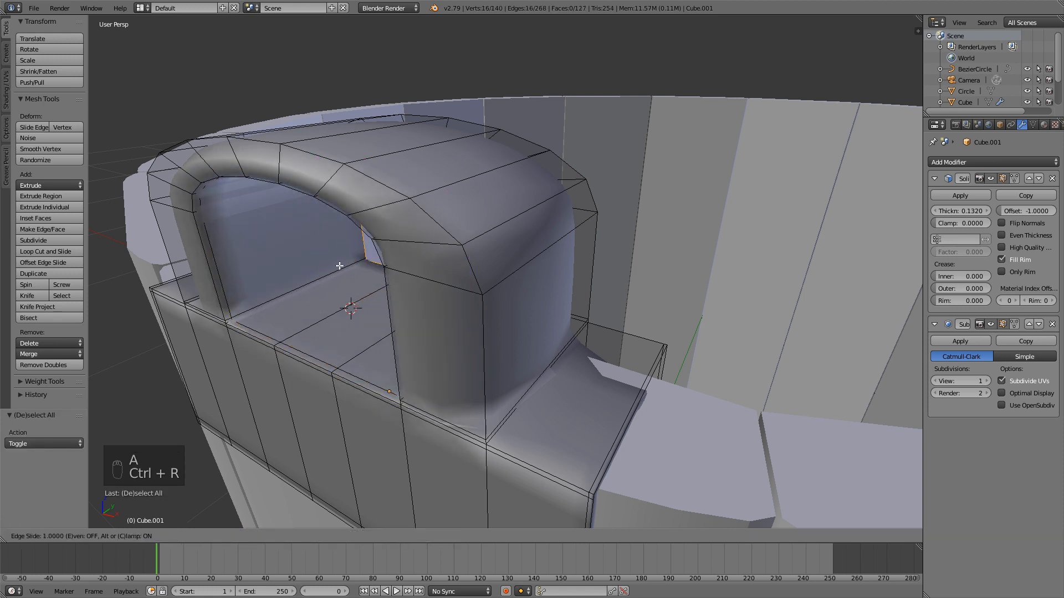
left_click(330, 275)
scroll(499, 338, "down", 3)
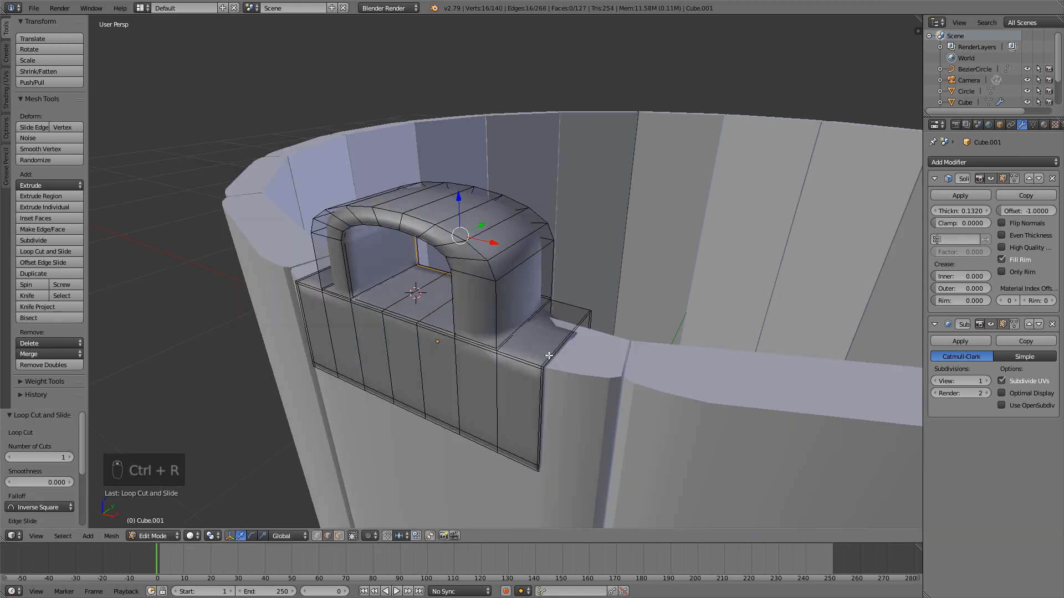
key("a")
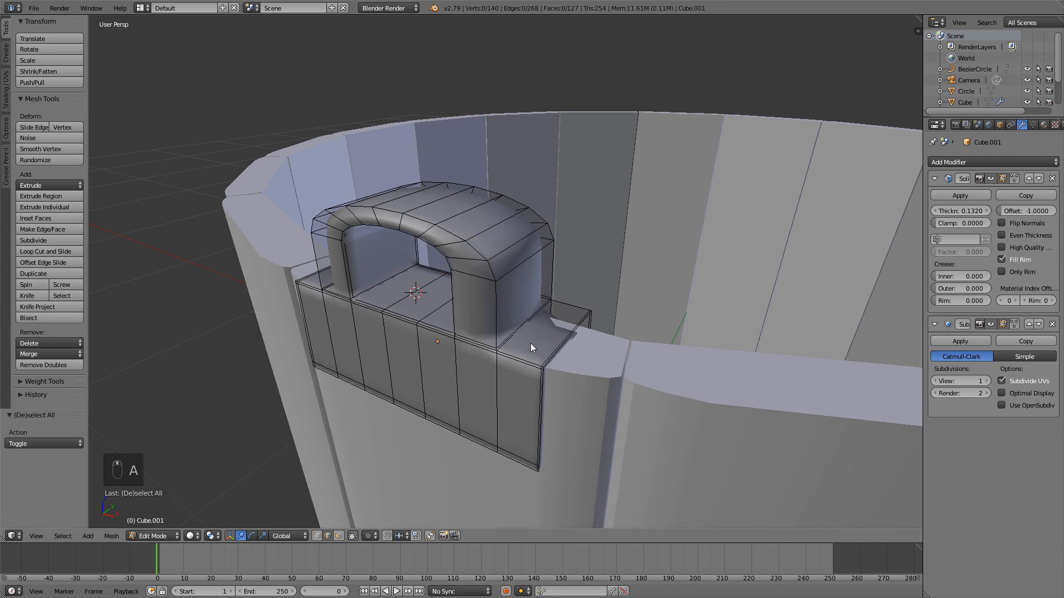
key("Tab")
key("Tab")
- Add two lengthwise loop cuts on the bracket's plate inside the bucket, one close to its upper edge and one close to its lower edge
middle_click_drag(530, 350, 479, 326)
scroll(383, 310, "down", 3)
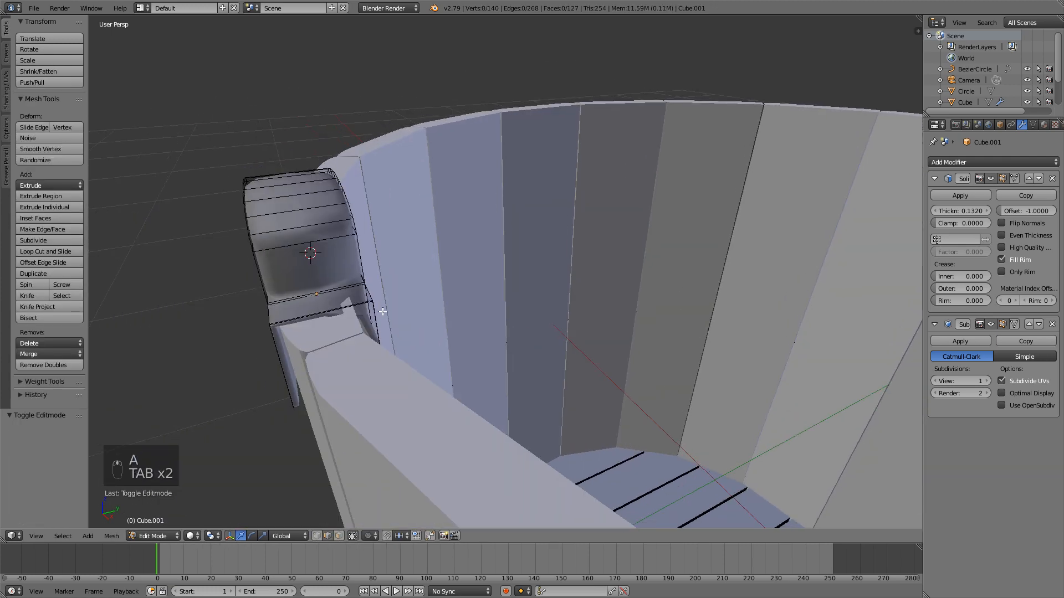
scroll(384, 311, "up", 4)
mouse_move(344, 292)
middle_mouse_down()
mouse_move(369, 292)
mouse_move(344, 292)
middle_mouse_up()
key("ctrl+r")
left_click(227, 307)
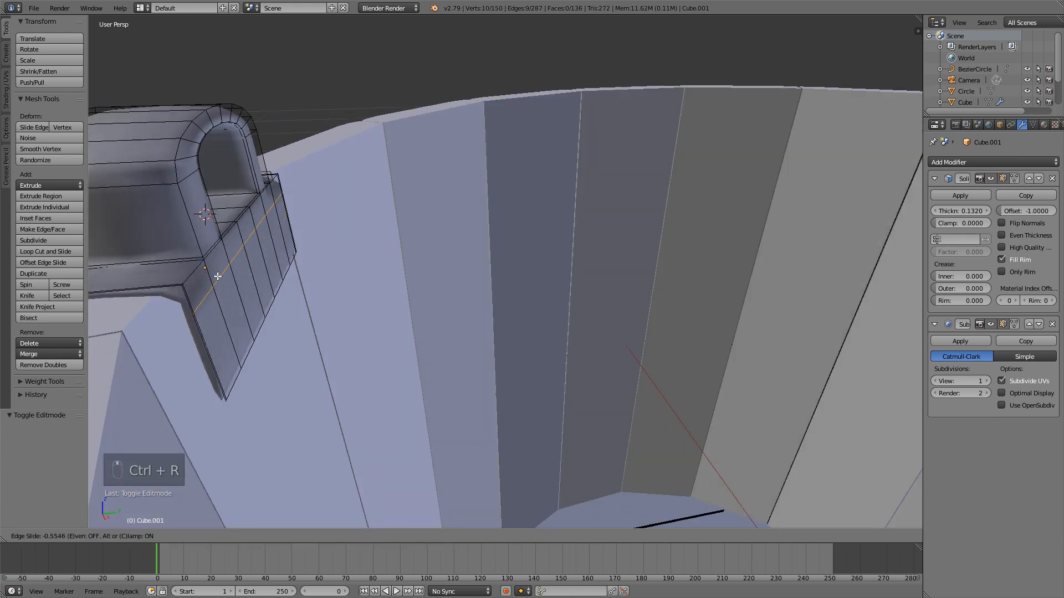
left_click(215, 255)
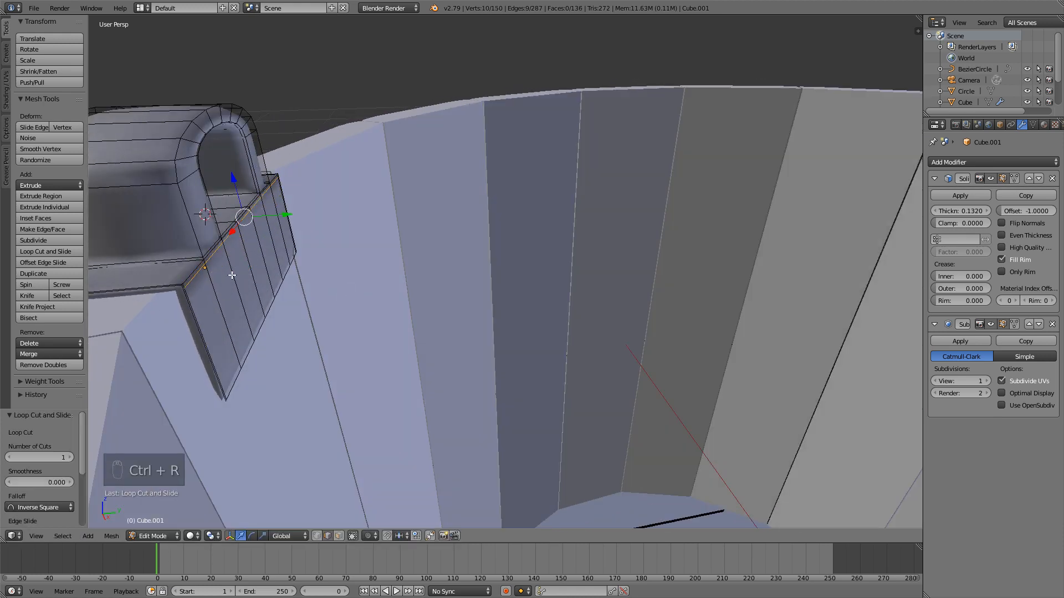
key("a")
key("ctrl+r")
left_click(238, 319)
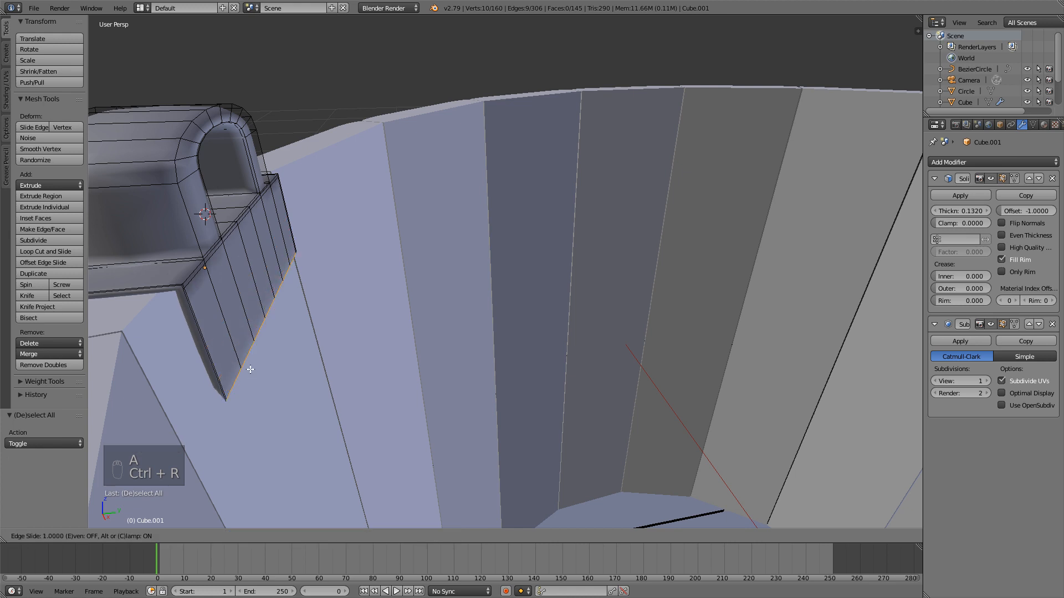
left_click(250, 366)
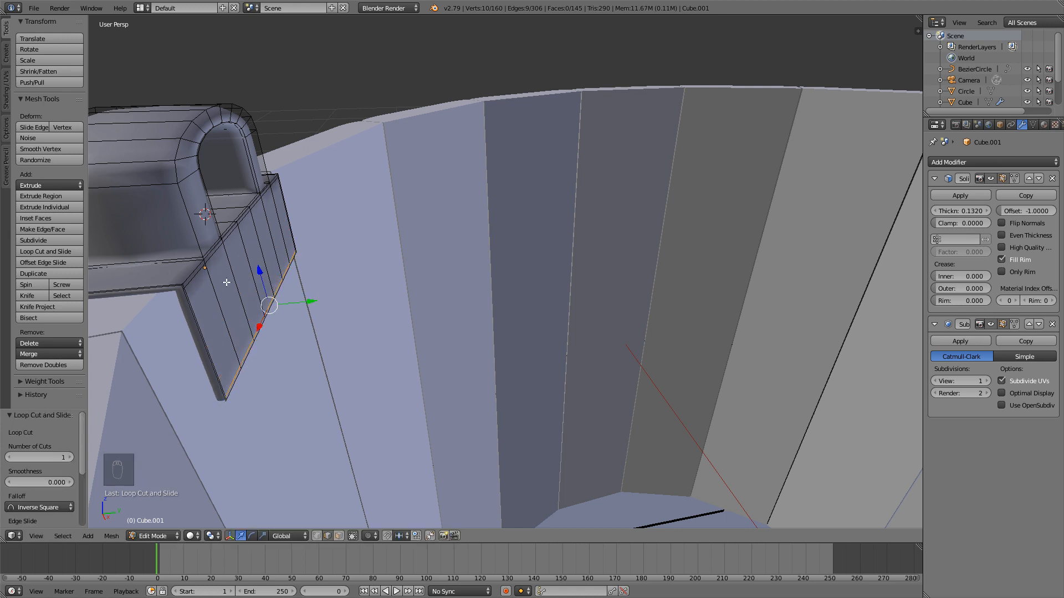
- Add loop cuts over the arch's outer surface close to its back and front edges, and return to Object Mode
middle_click_drag(260, 338, 284, 310)
key("a")
key("ctrl+r")
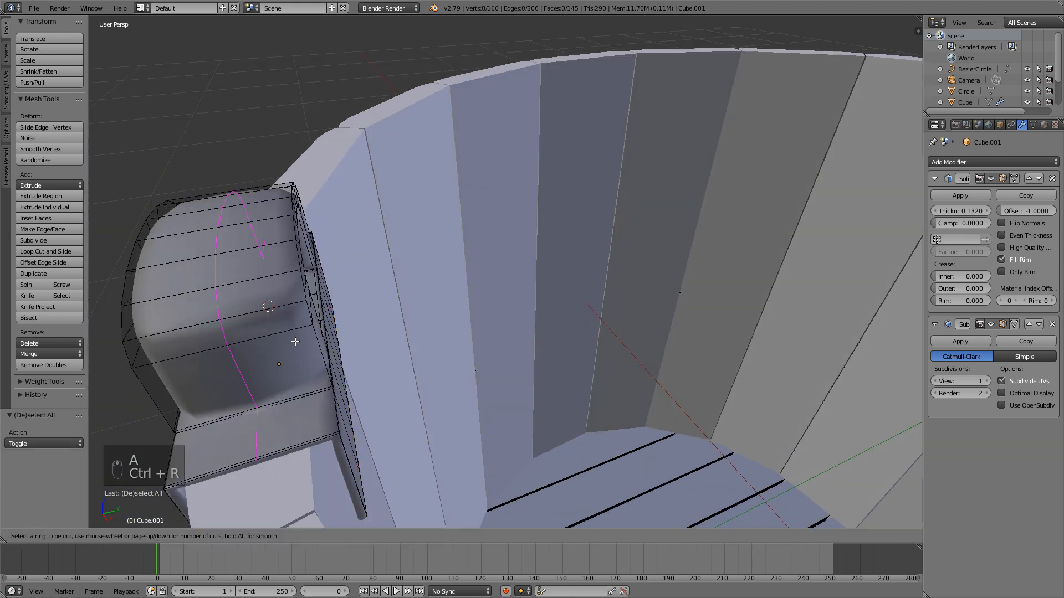
left_click(297, 341)
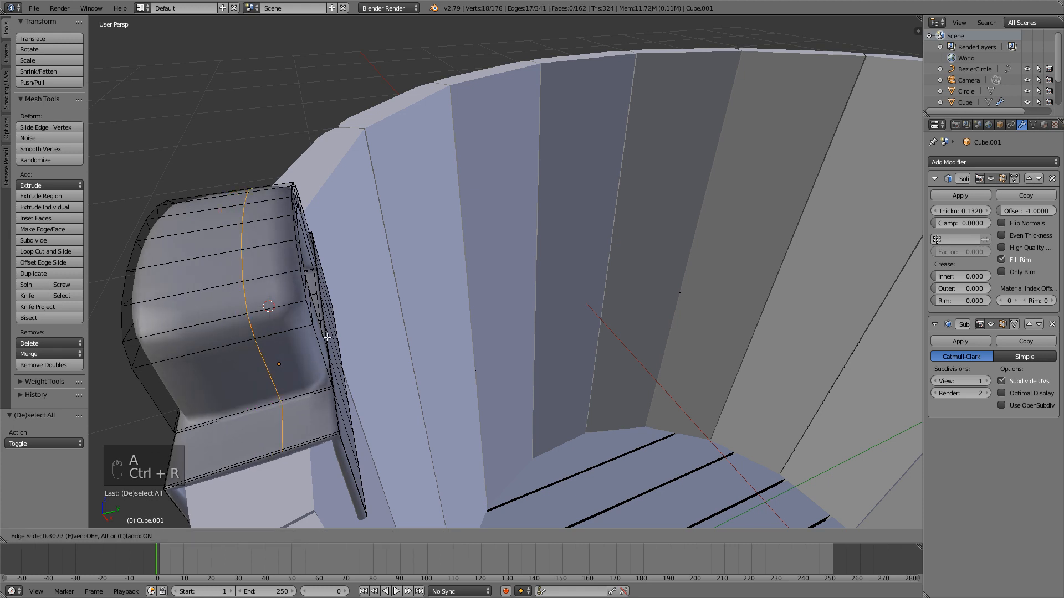
left_click(385, 331)
middle_click_drag(385, 330, 292, 334)
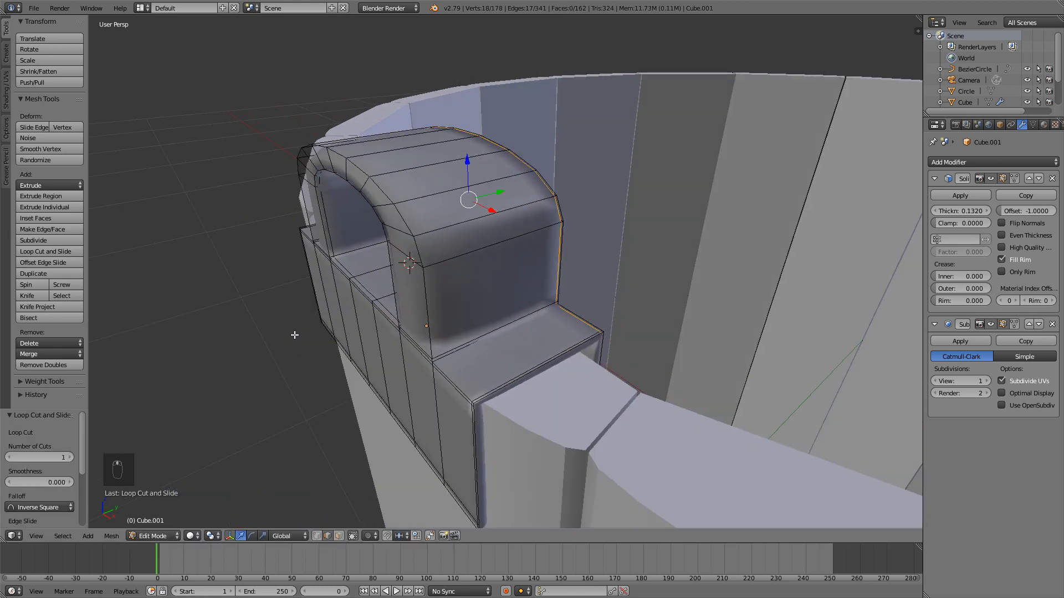
key("a")
key("ctrl+r")
left_click(399, 283)
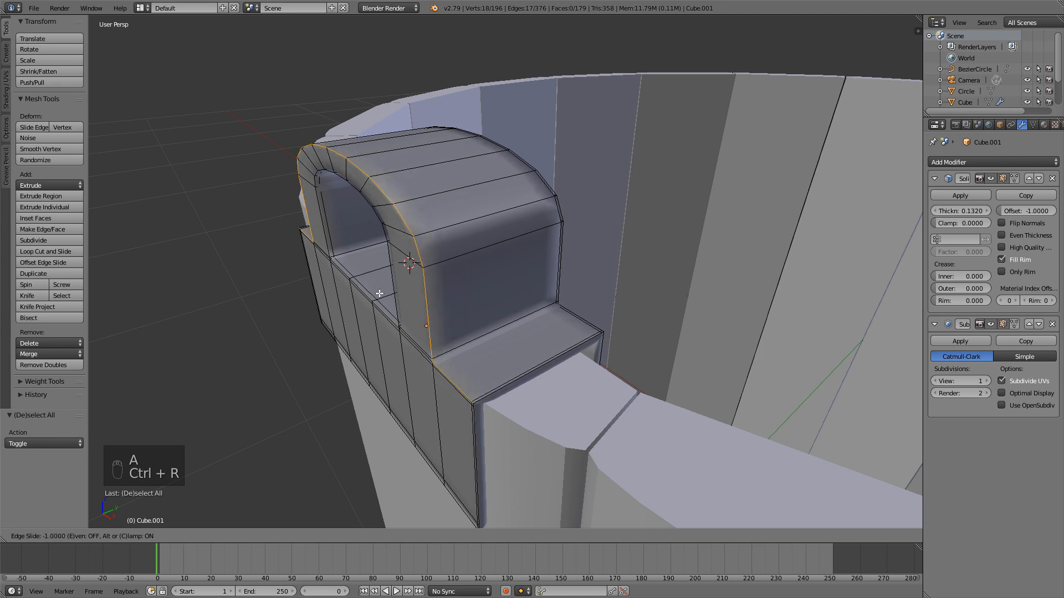
left_click(384, 290)
key("Tab")
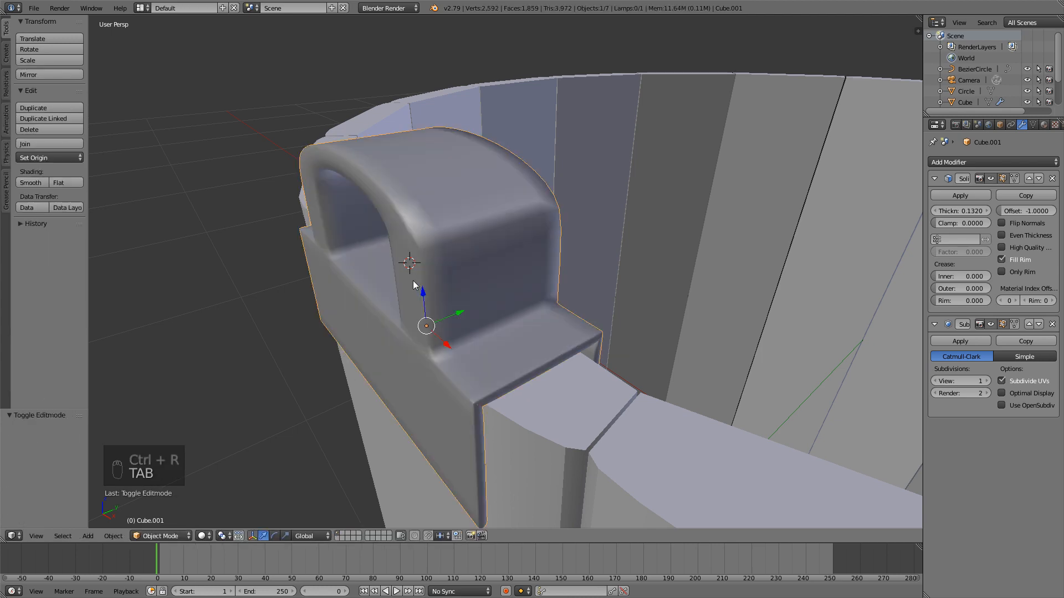
- Inspect the bracket's rounded edges, try a viewport subdivision level of 2, and restore it to 1
middle_click_drag(384, 290, 420, 283)
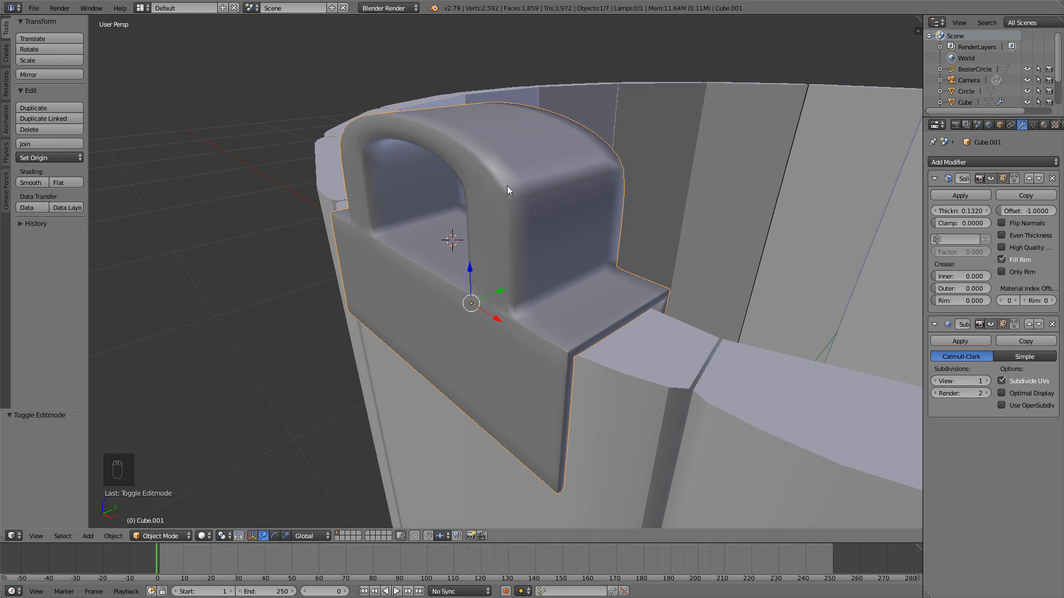
scroll(609, 233, "down", 4)
scroll(652, 252, "up", 2)
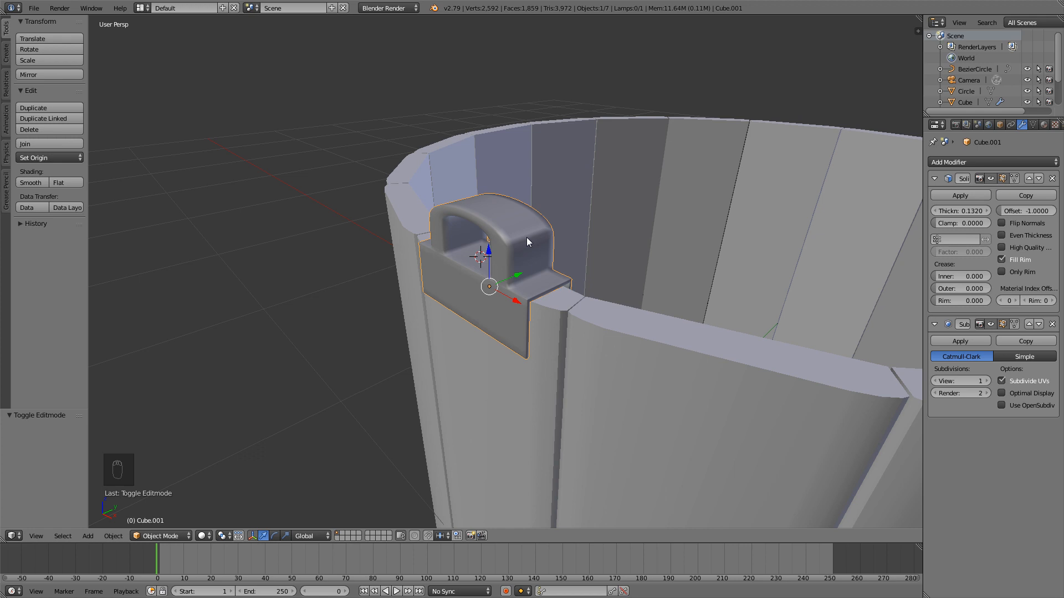
scroll(532, 238, "down", 3)
scroll(557, 298, "down", 1)
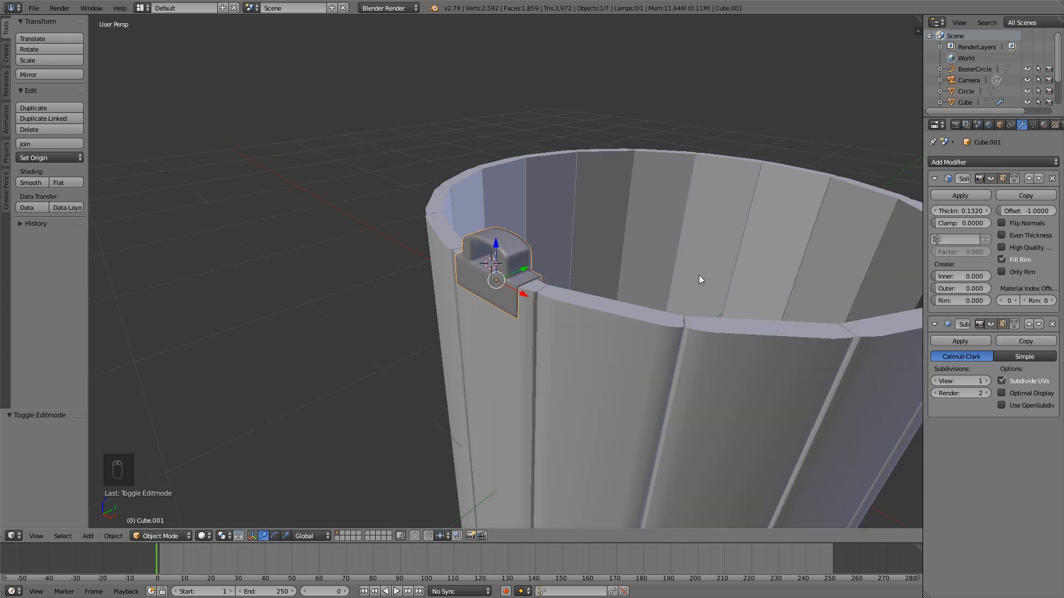
scroll(640, 291, "up", 7)
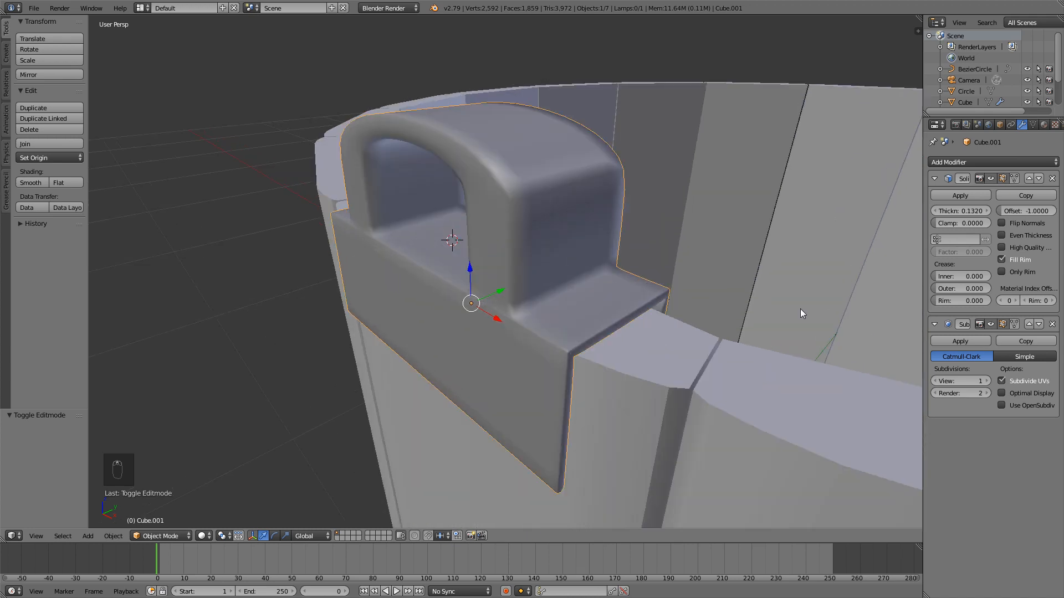
left_click(986, 381)
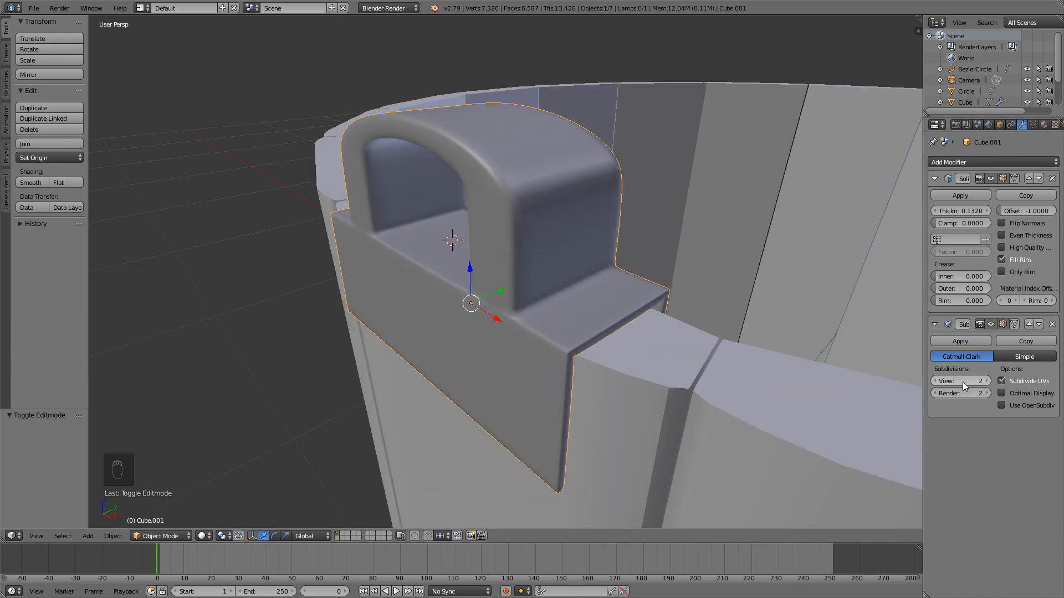
left_click(939, 381)
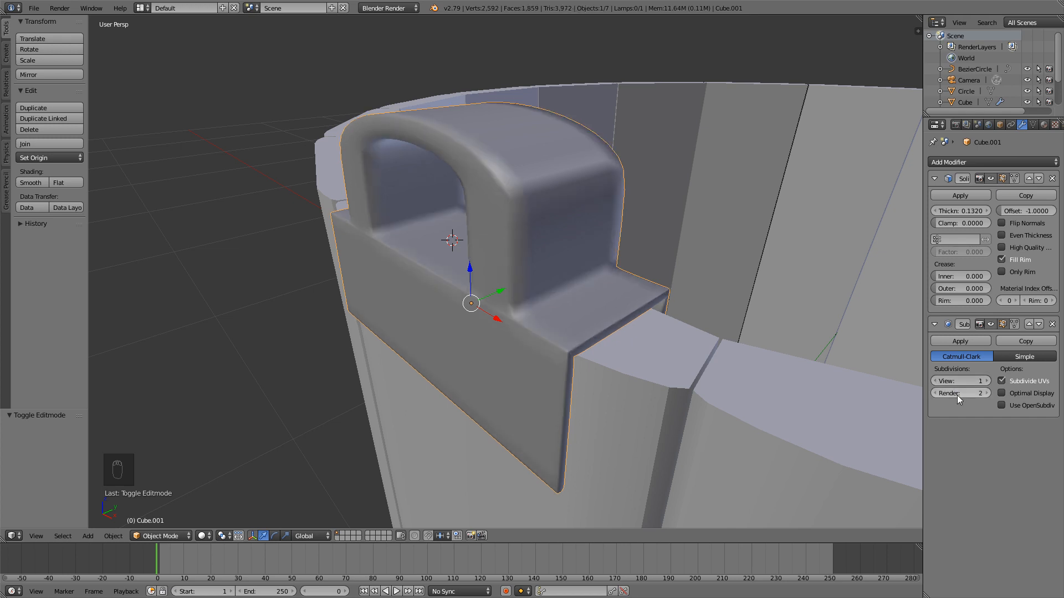
left_click(985, 381)
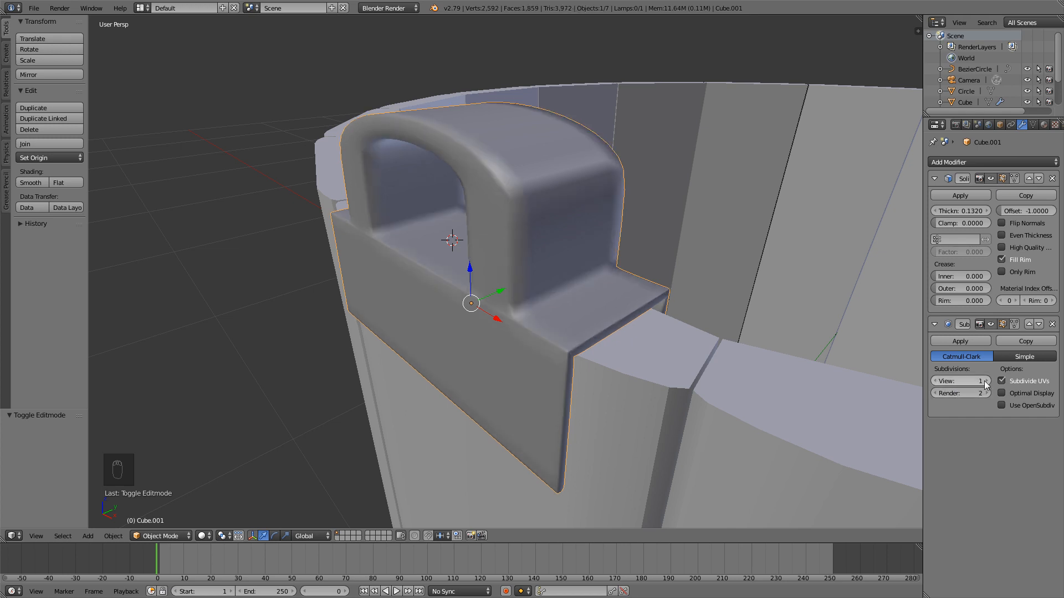
left_click(936, 381)
- Duplicate the handle bracket and move the copy 2.043 along the Y axis to the opposite side of the bucket's rim
scroll(577, 197, "down", 5)
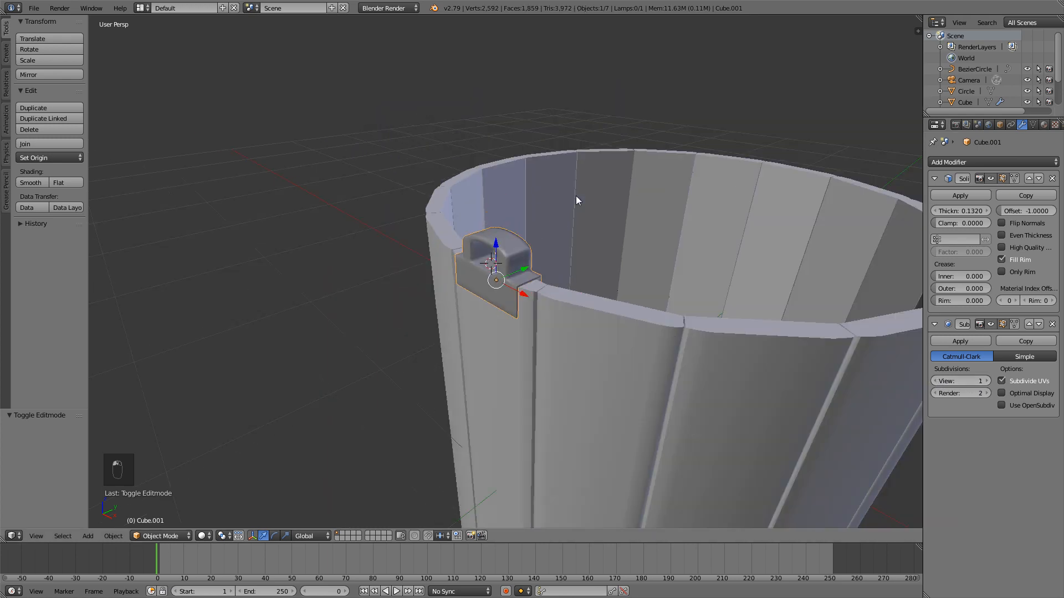
middle_click_drag(693, 251, 654, 256)
scroll(682, 255, "down", 5)
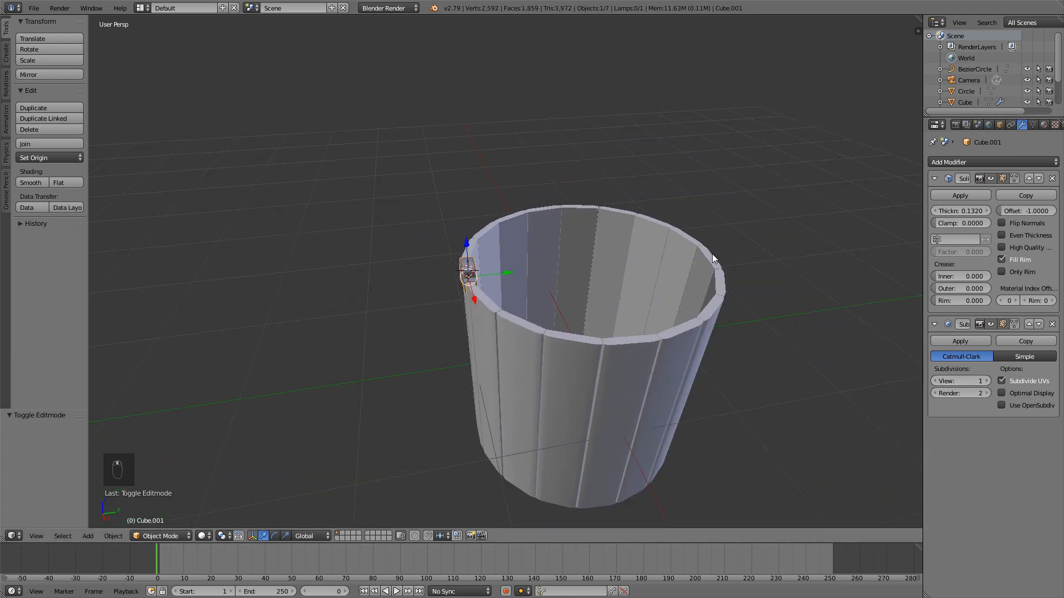
scroll(712, 259, "up", 5)
scroll(712, 255, "up", 2)
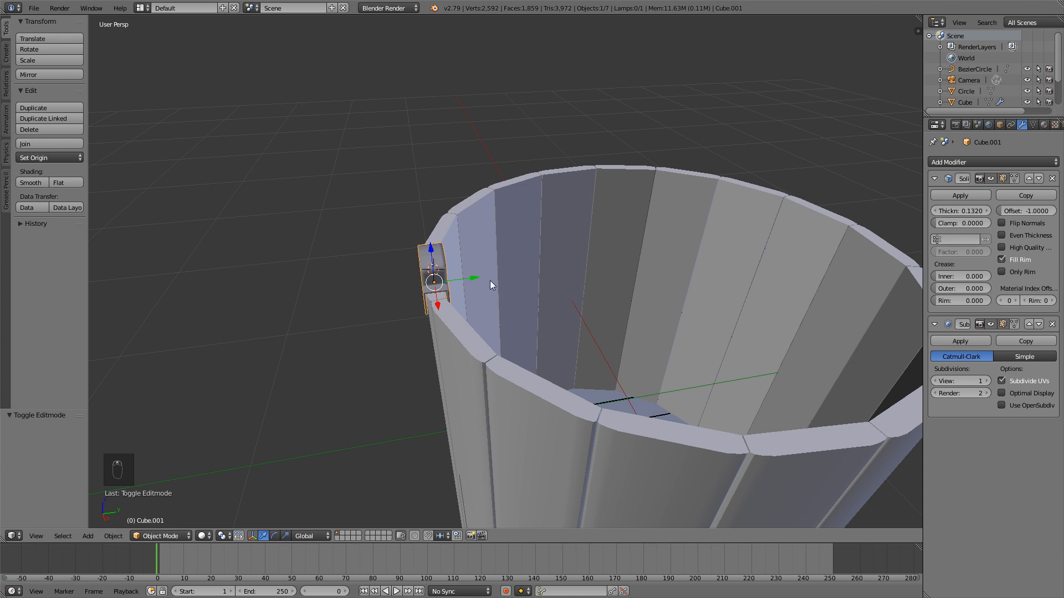
key("shift+d")
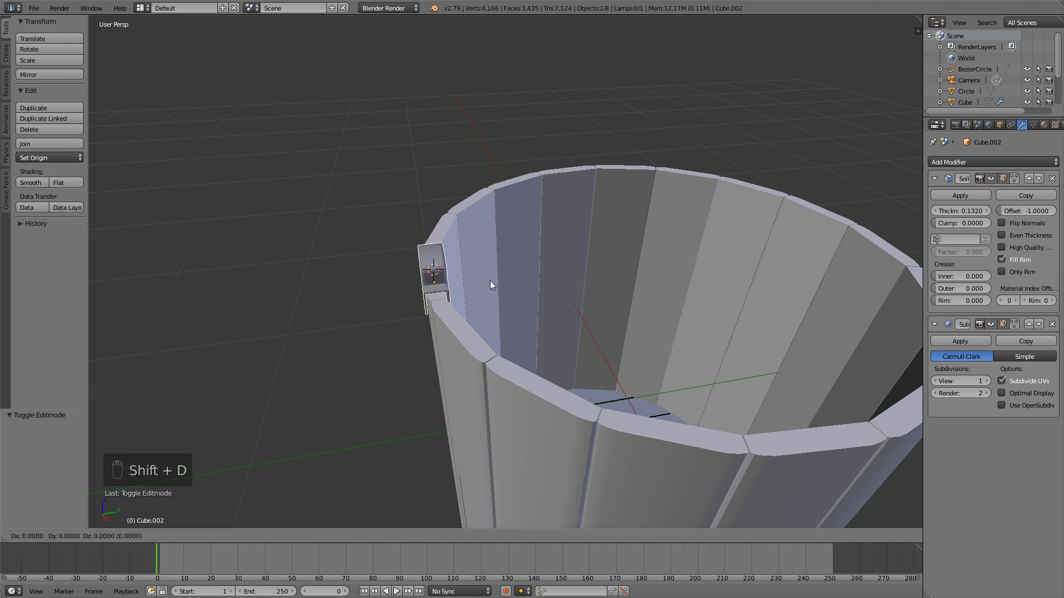
key("y")
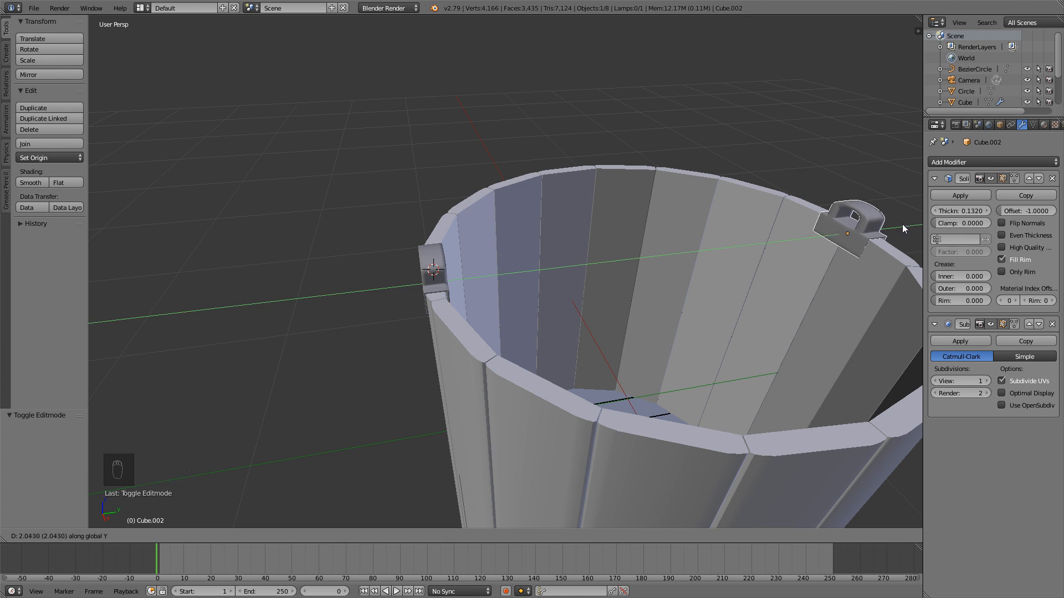
left_click(902, 224)
middle_click_drag(902, 223, 777, 203)
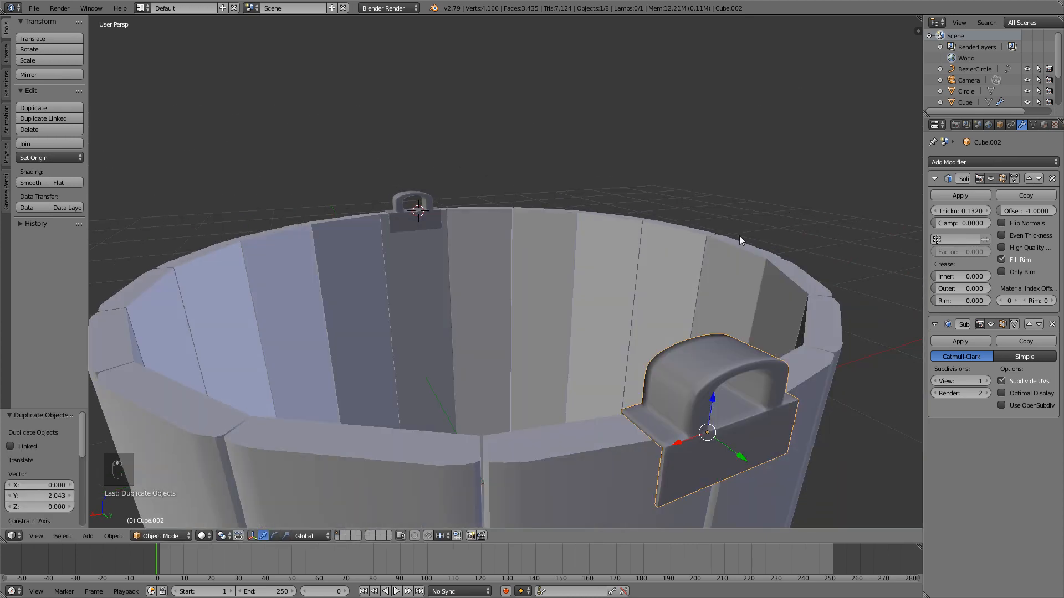
middle_click_drag(741, 240, 797, 279)
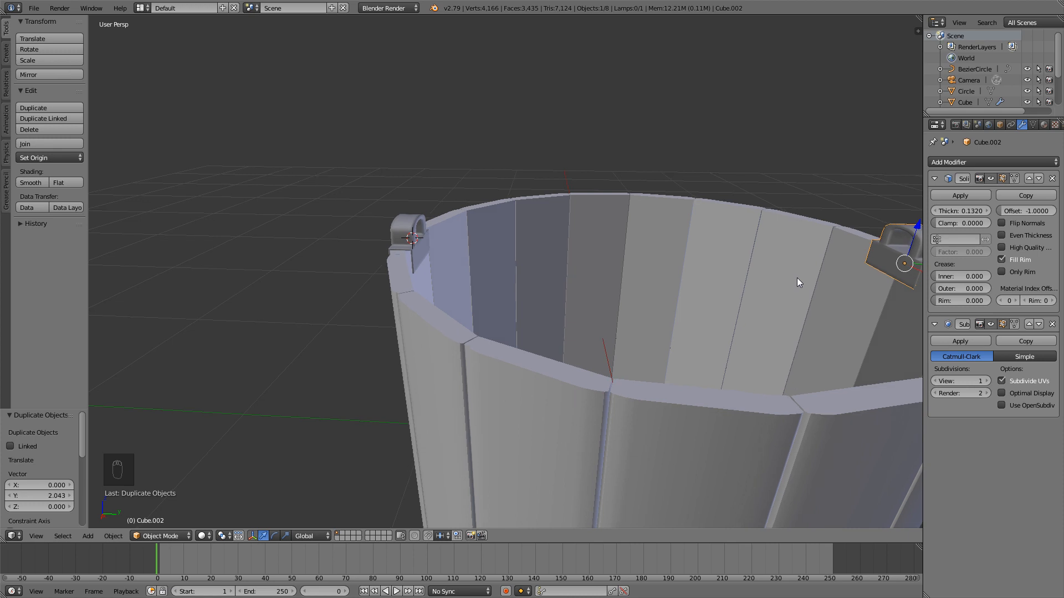
scroll(646, 284, "down", 4)
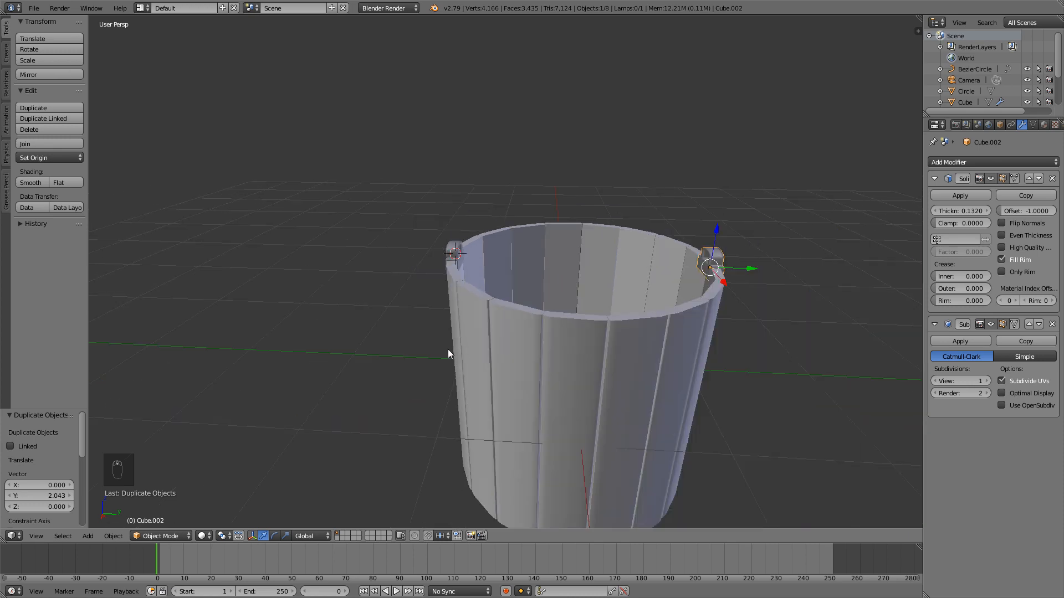
middle_click_drag(448, 349, 566, 329)
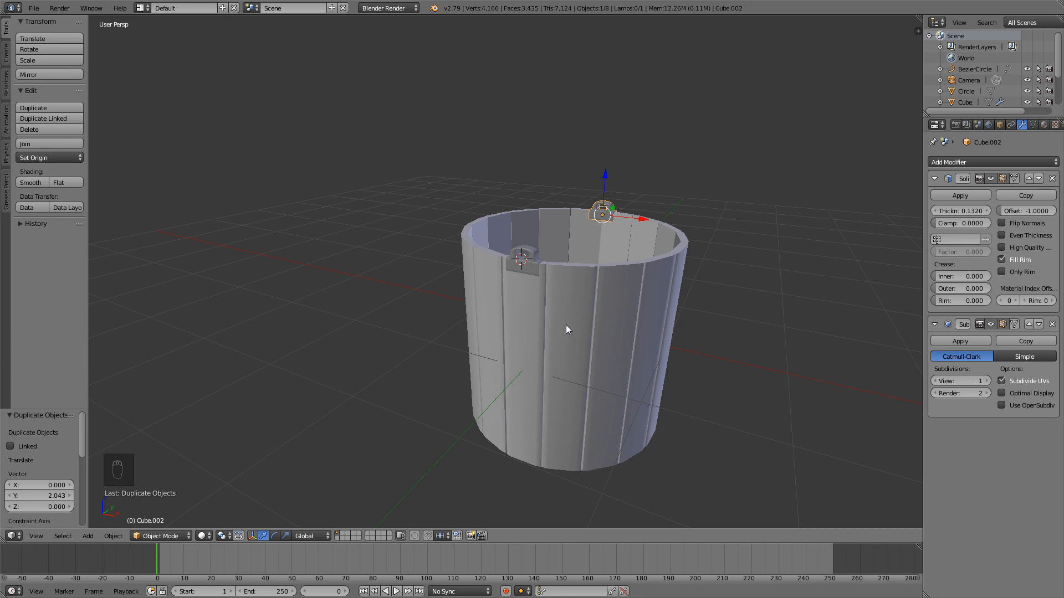
- Place the 3D cursor near the bucket's centre in top view, deselect everything, and add a Bezier curve there
key("KP_7")
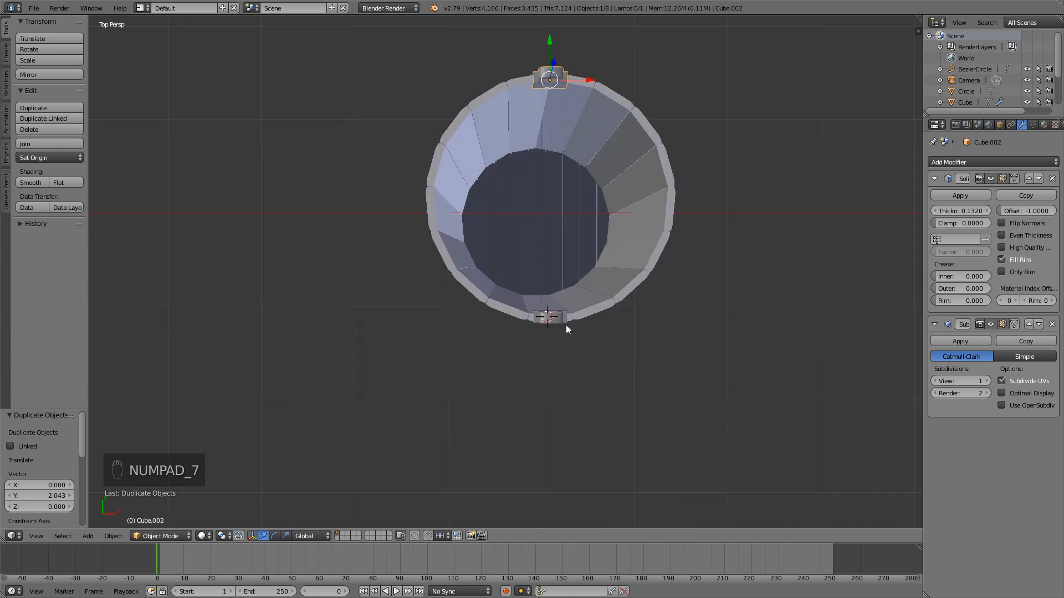
left_click(540, 210)
key("a")
key("a")
middle_click_drag(621, 191, 585, 234, "shift")
key("shift+a")
mouse_move(560, 229)
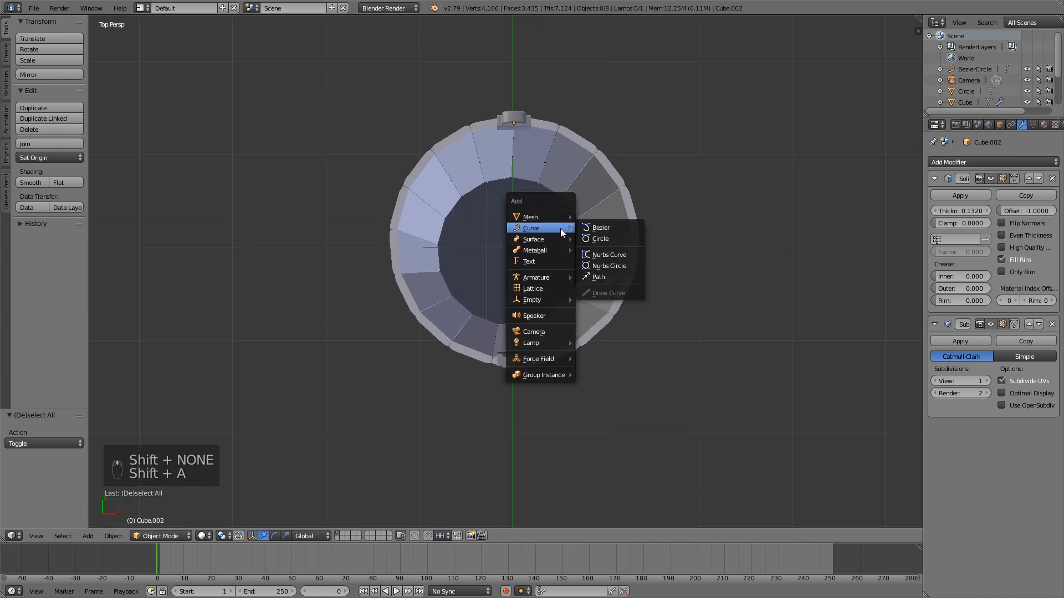
left_click(590, 227)
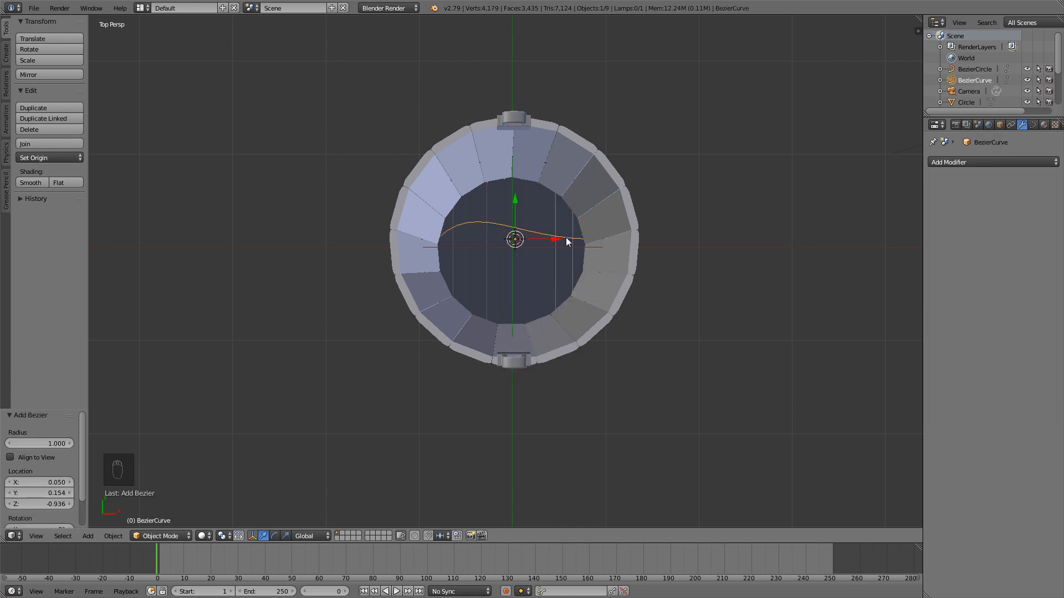
- Move the Bezier curve upward from the bucket's base in an orthographic front view with wireframe display
key("KP_1")
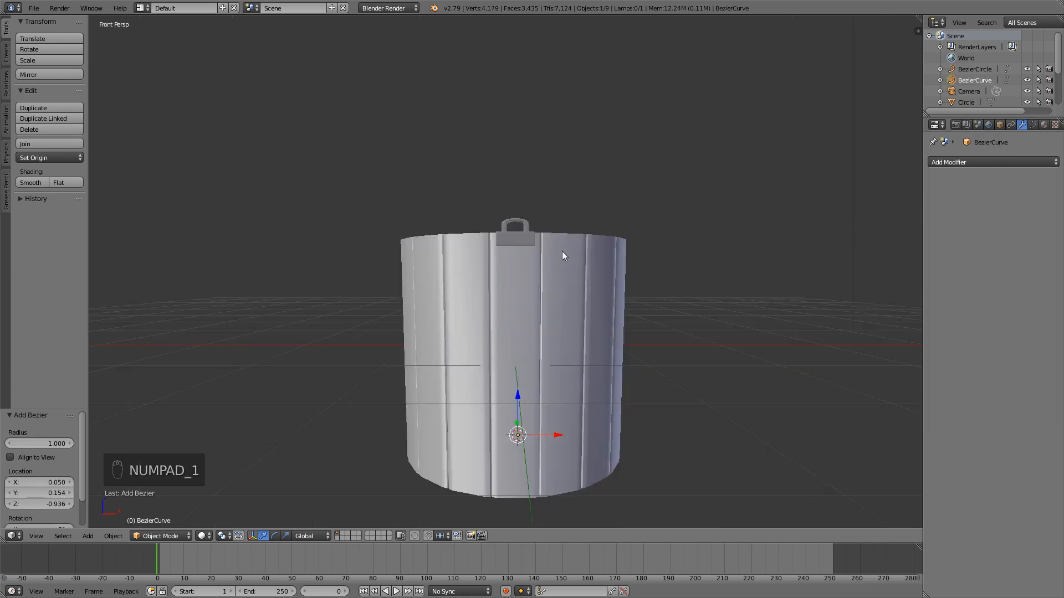
scroll(563, 246, "down", 2)
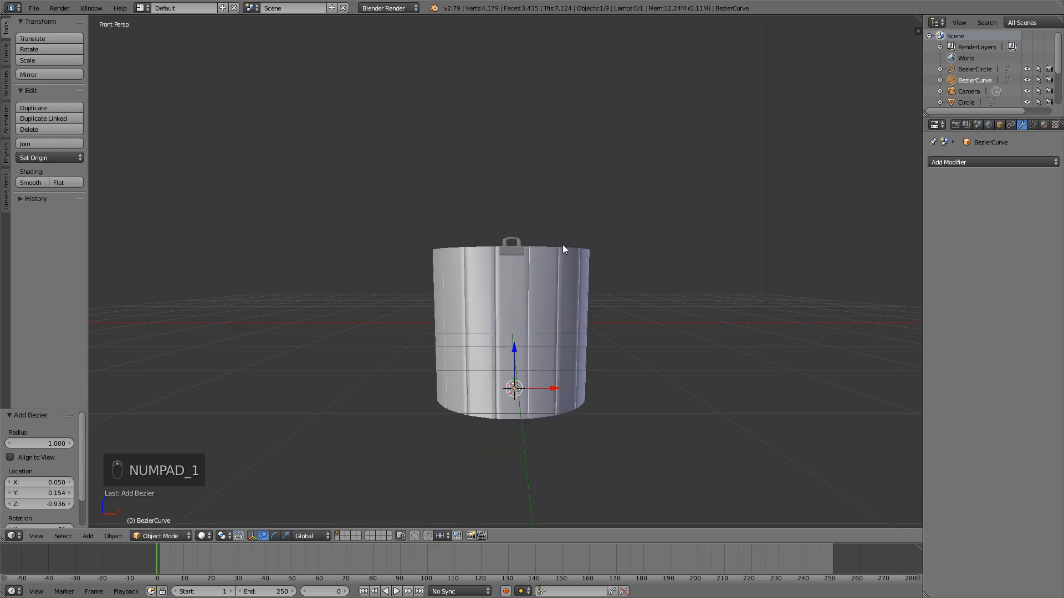
key("KP_5")
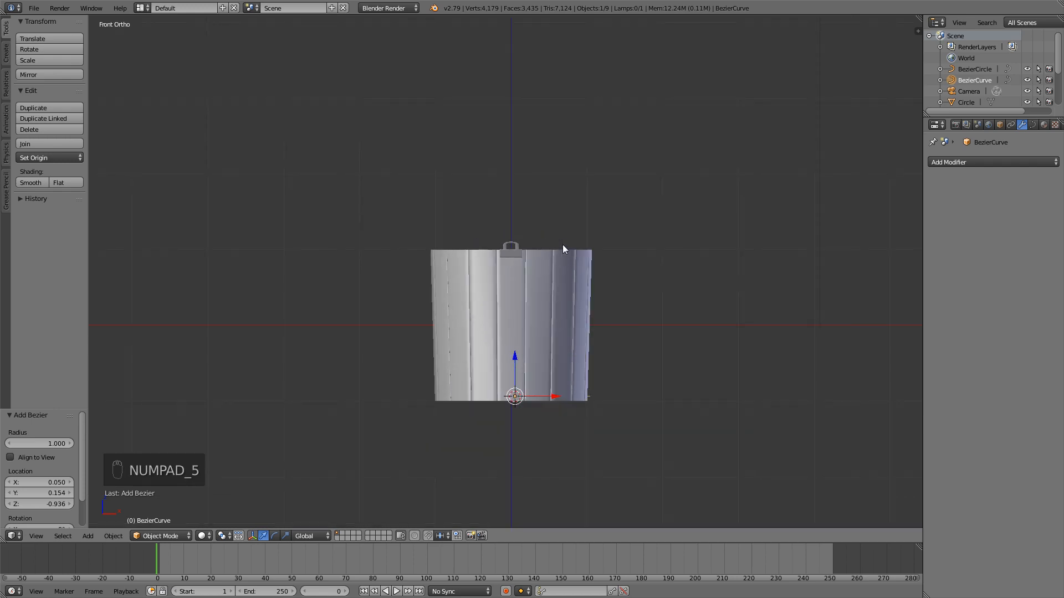
key("z")
key("g")
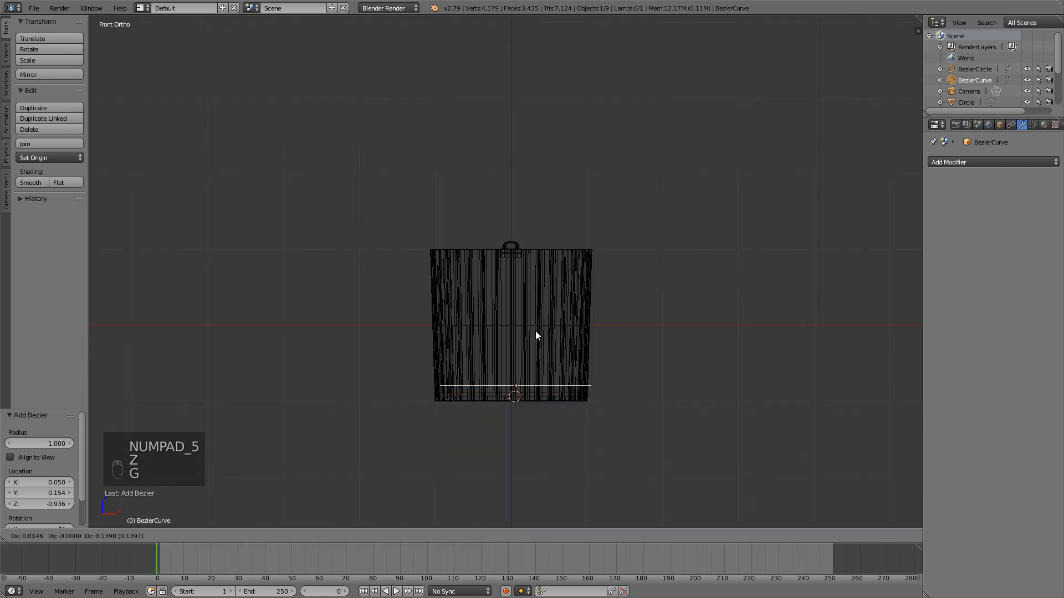
- Raise the Bezier curve to the bucket's rim height and place it just in front of the front handle bracket
left_click(529, 199)
scroll(553, 248, "up", 5)
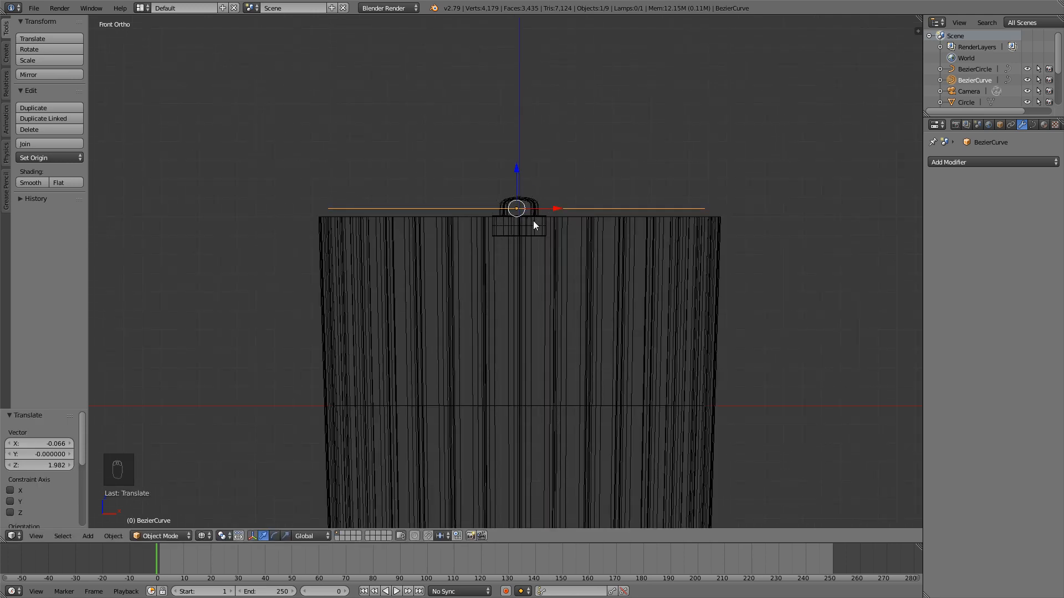
key("KP_7")
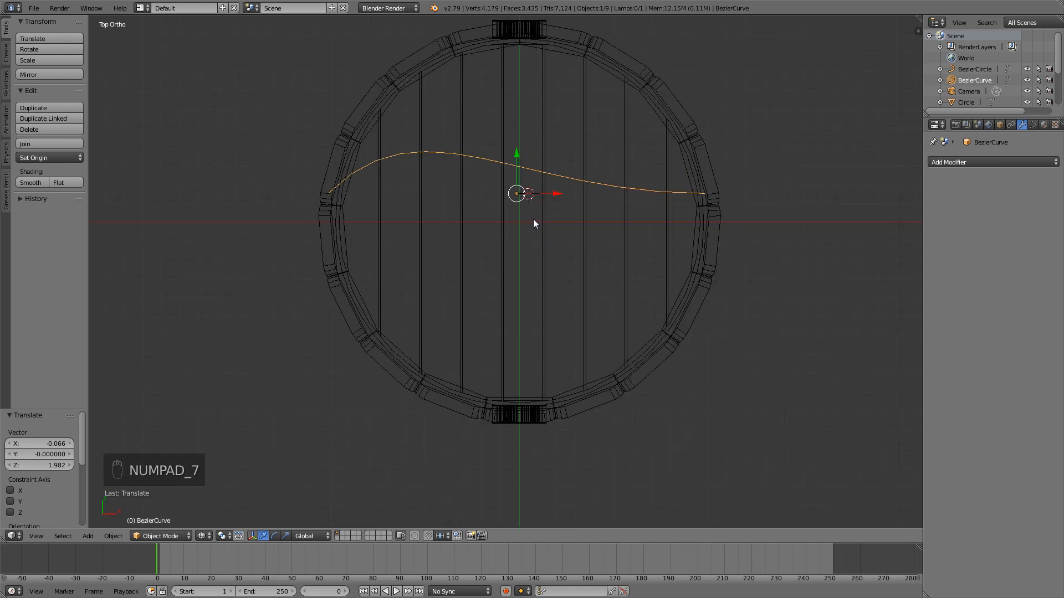
key("z")
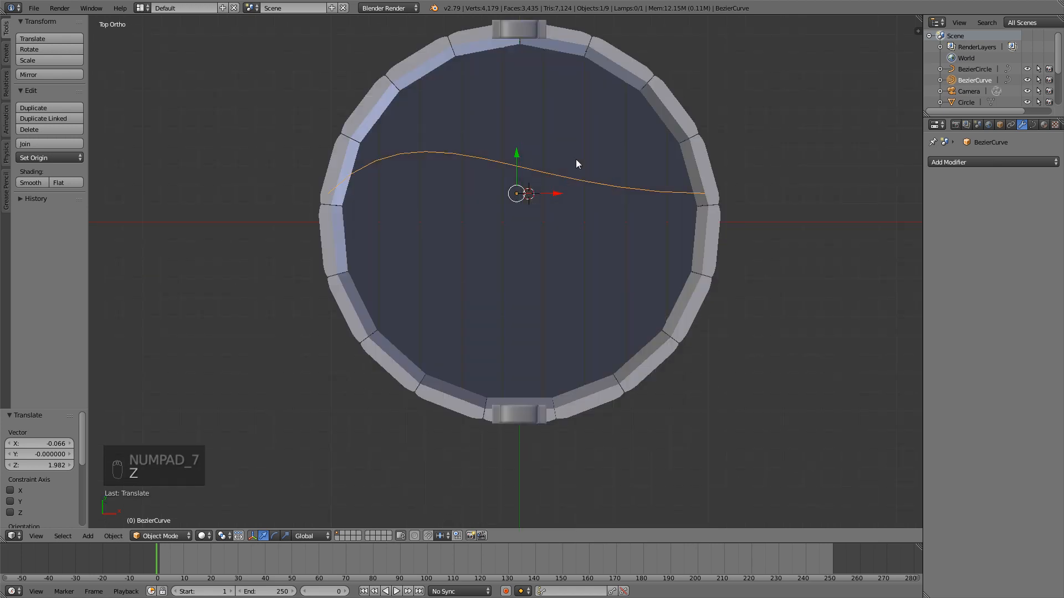
scroll(577, 158, "down", 2)
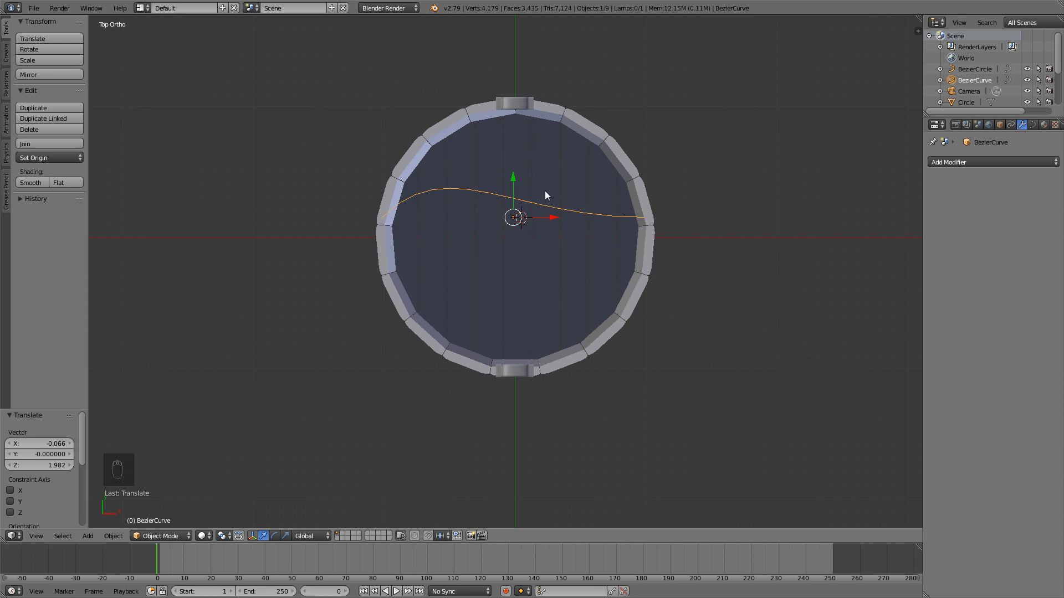
key("g")
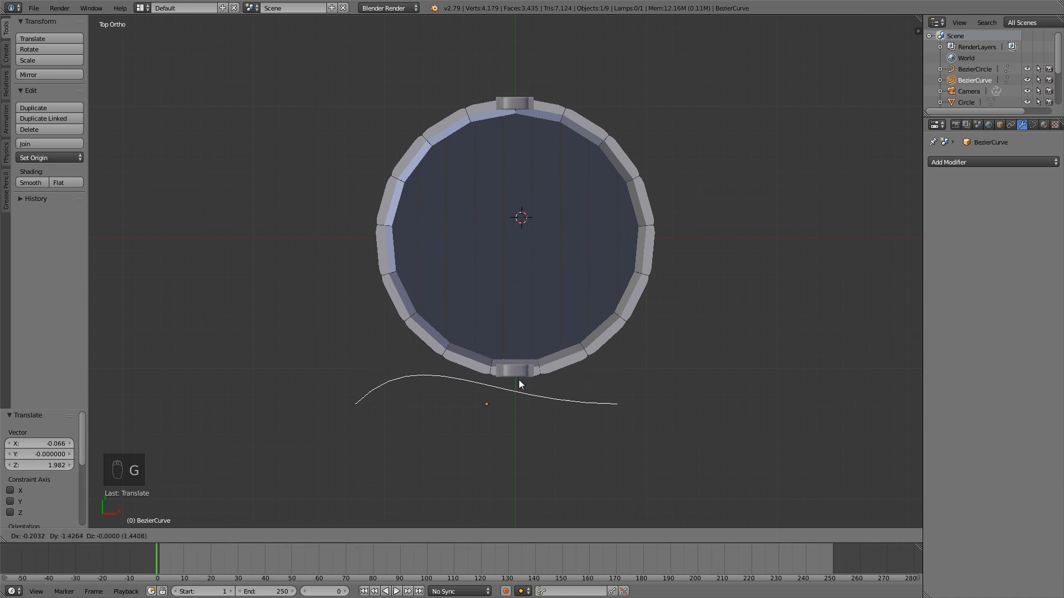
left_click(530, 381)
- Enter Edit Mode and move the curve's right end point about 0.54 units in X and 0.36 units in Y
key("Tab")
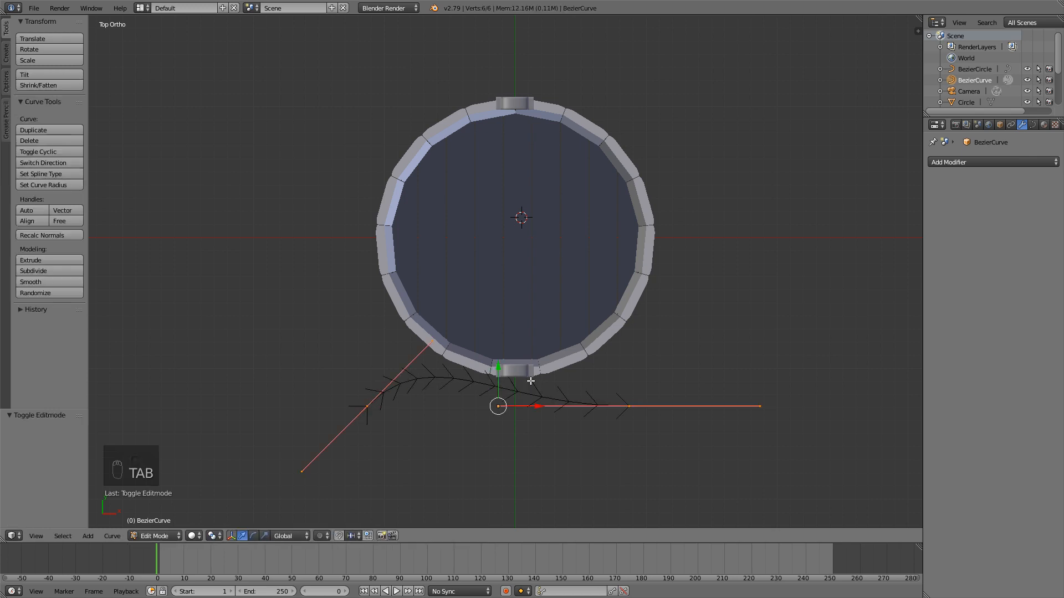
right_click(630, 406)
key("g")
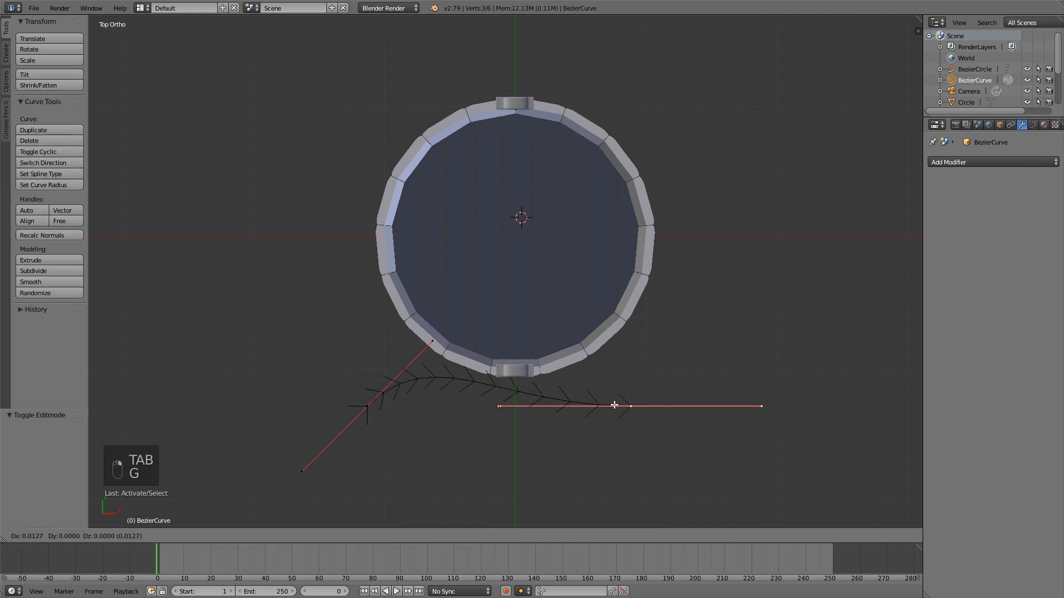
left_click(682, 355)
- Place the curve's left end point just outside the front bracket and rotate its handles to run nearly along the X axis
right_click(356, 400)
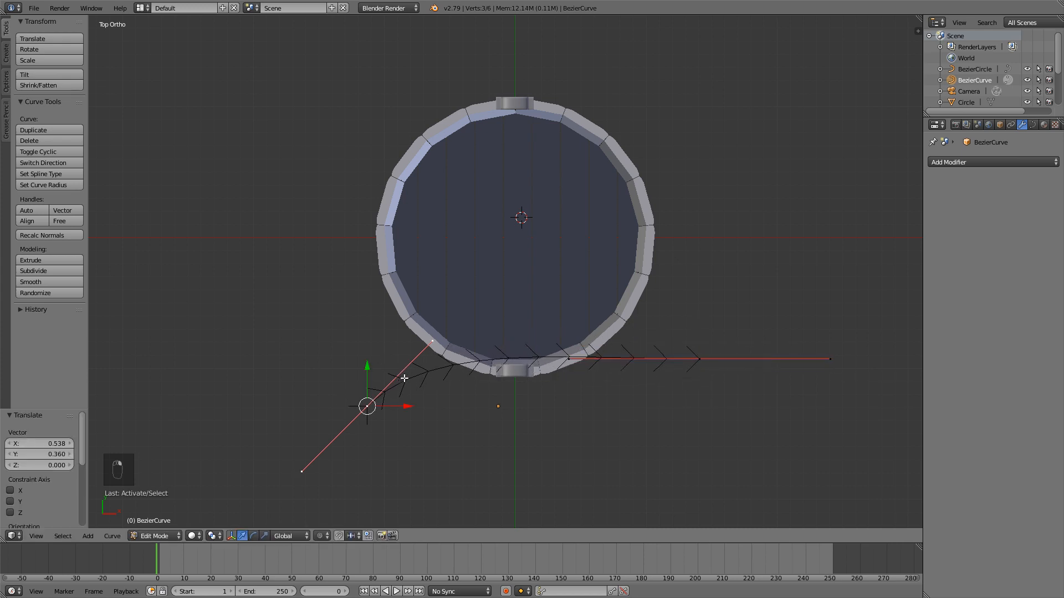
key("g")
left_click(557, 382)
key("r")
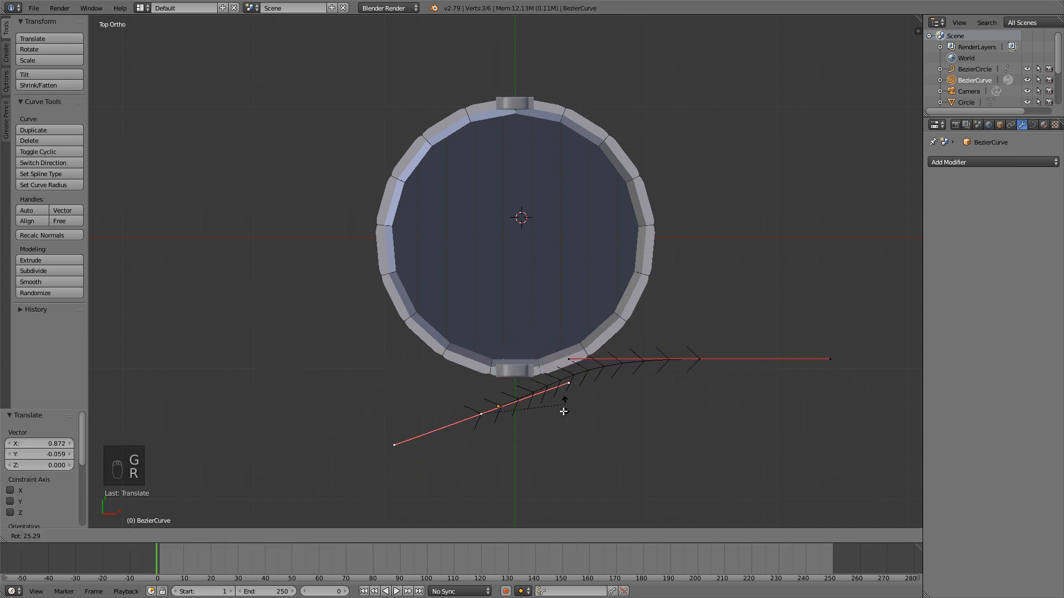
left_click(554, 424)
key("g")
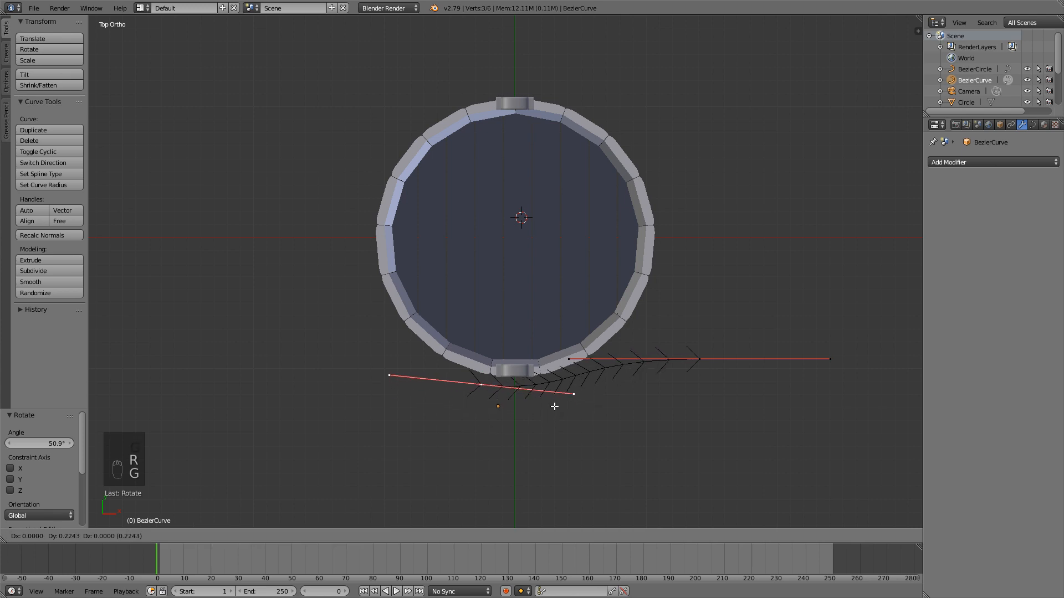
left_click(554, 407)
key("r")
left_click(556, 399)
key("g")
left_click(552, 399)
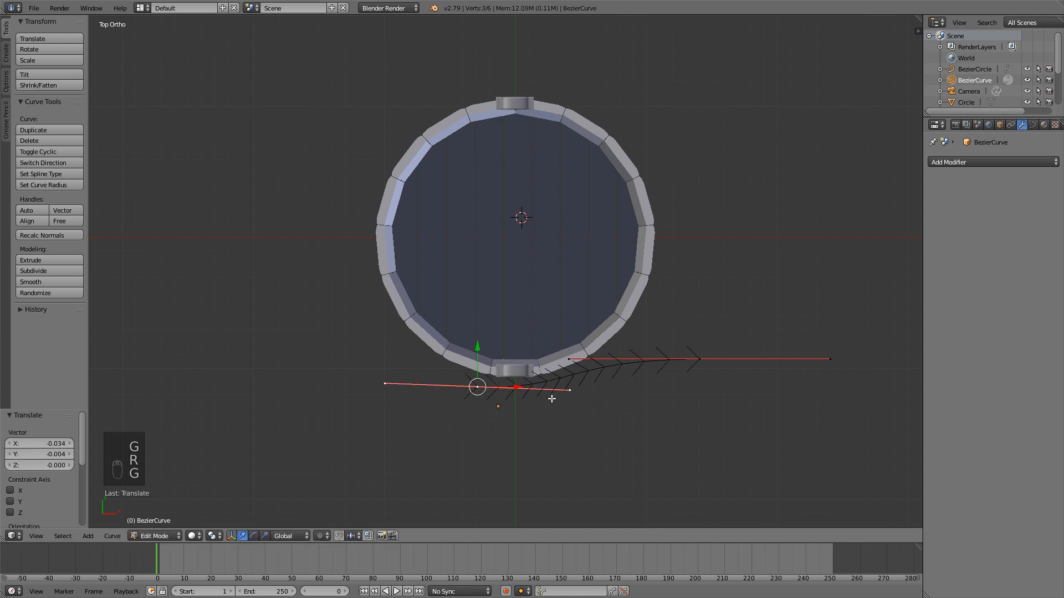
- Move the other end point inside the bucket behind the front bracket, rotating it about -91° and scaling its handles to about 0.28
right_click(697, 360)
key("g")
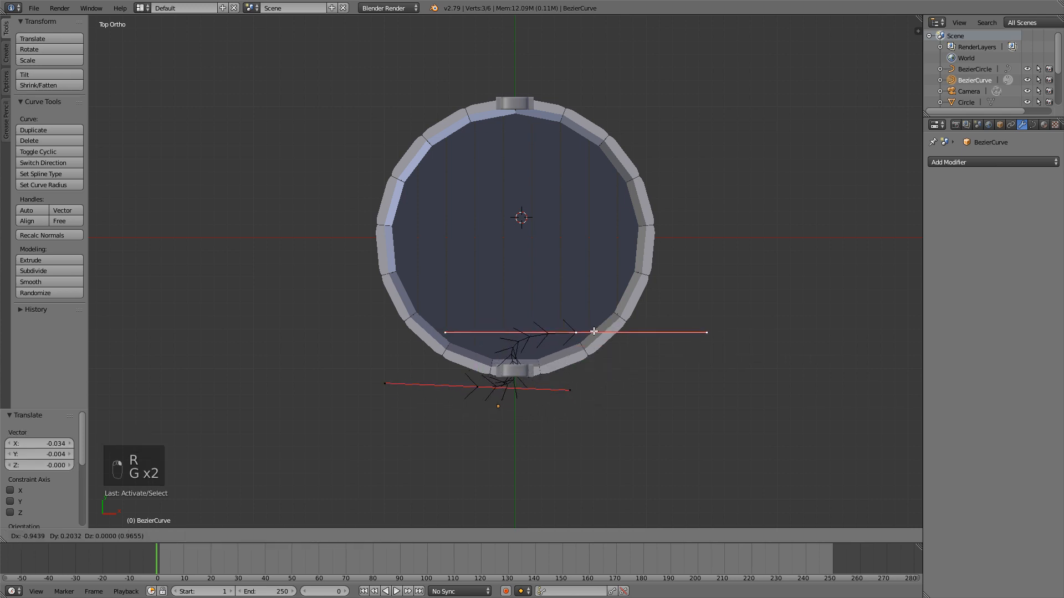
key("r")
left_click(566, 283)
key("g")
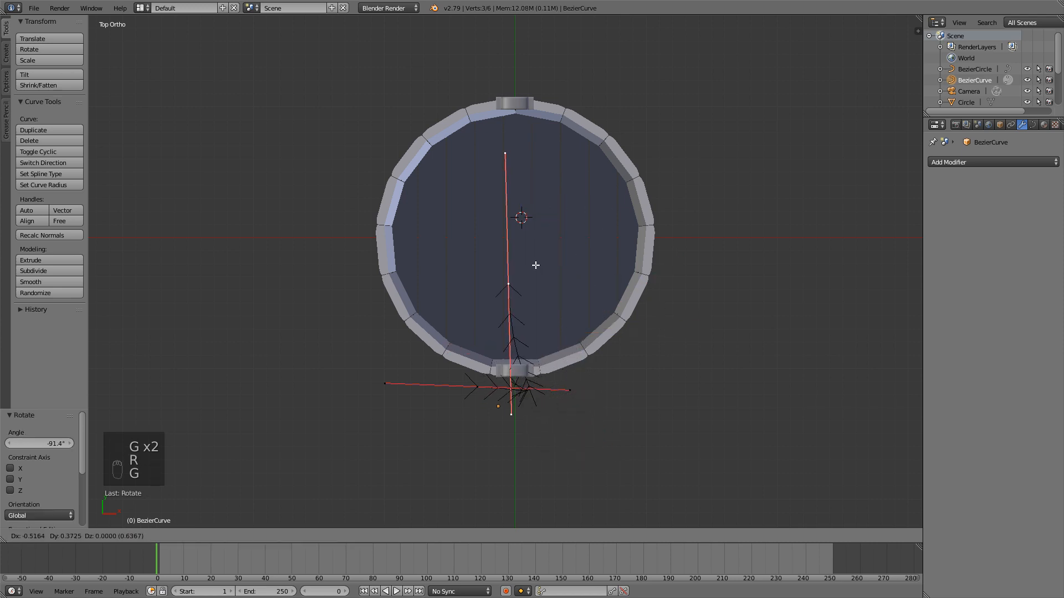
left_click(535, 265)
key("s")
left_click(516, 356)
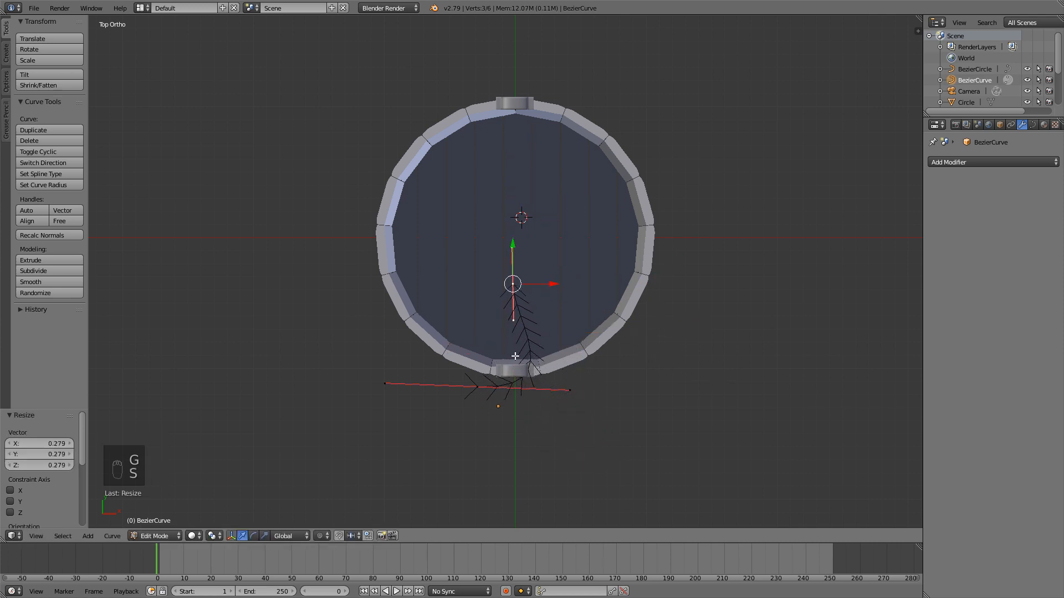
- Scale the outer end point's handles to about 0.415 and nudge the point slightly toward the front bracket
right_click(480, 386)
key("s")
left_click(546, 390)
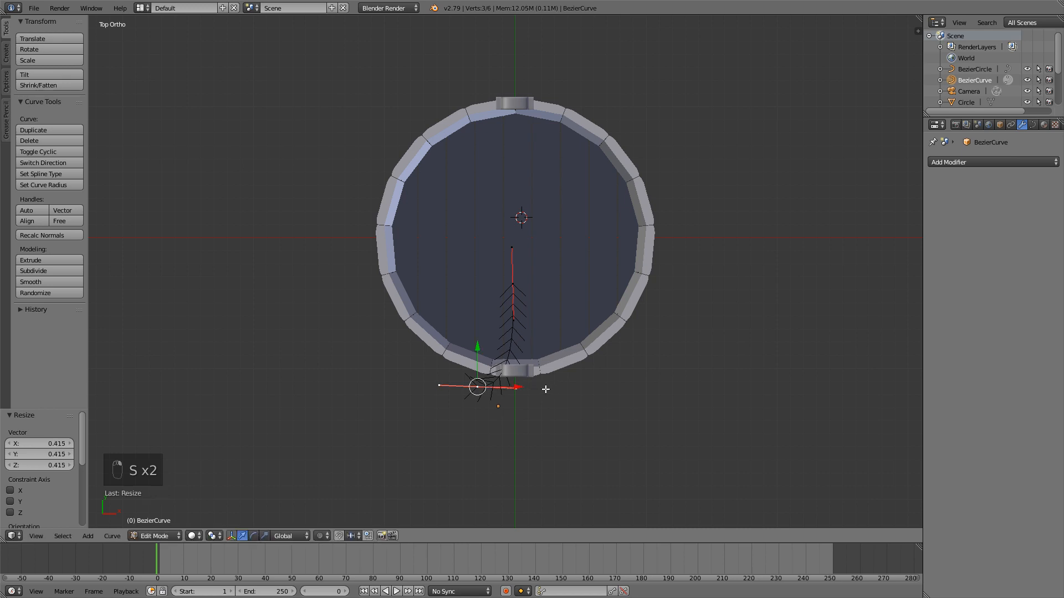
key("g")
left_click(553, 389)
- Bring the inner end point close to the inside of the front bracket and rotate its handles about -72°
right_click(518, 297)
key("g")
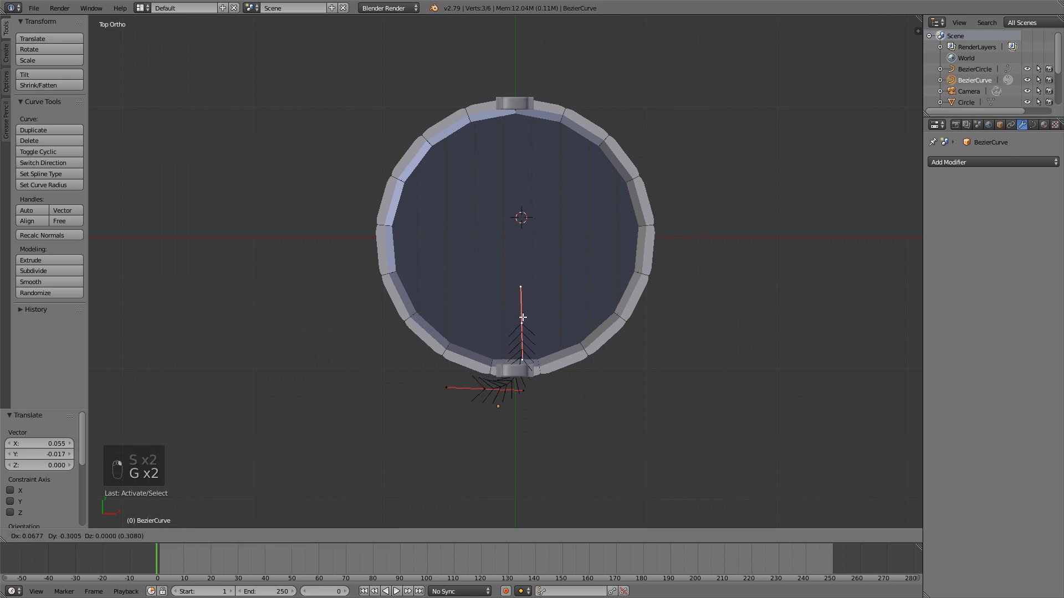
left_click(523, 318)
key("r")
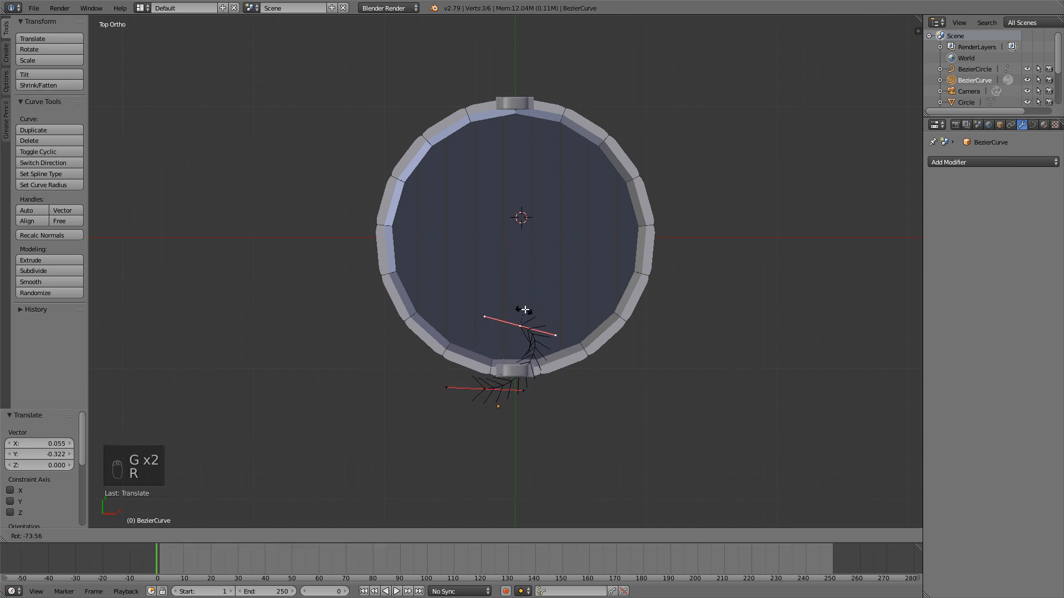
left_click(525, 310)
key("g")
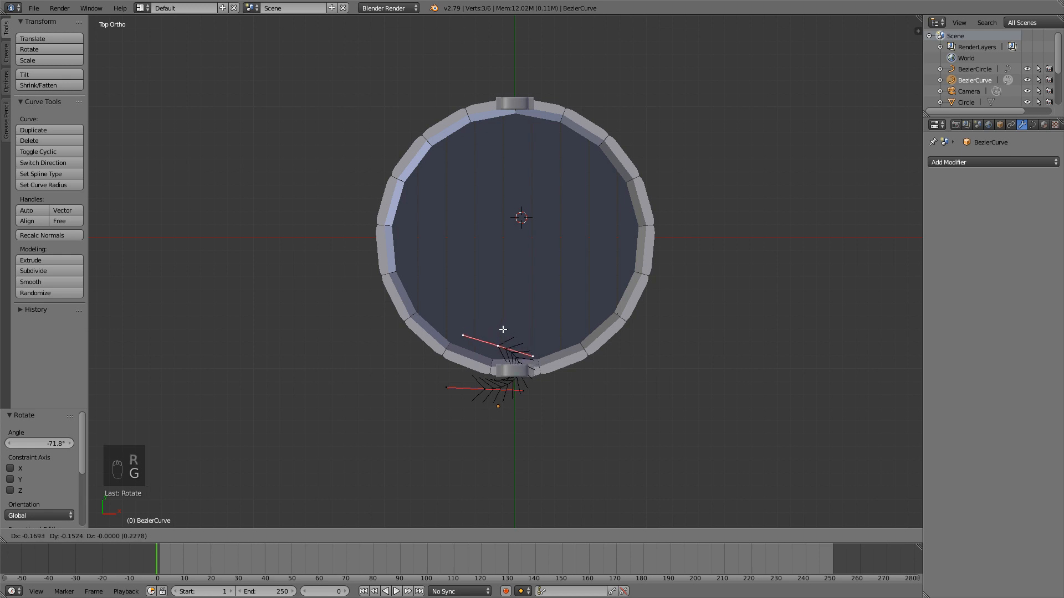
left_click(503, 329)
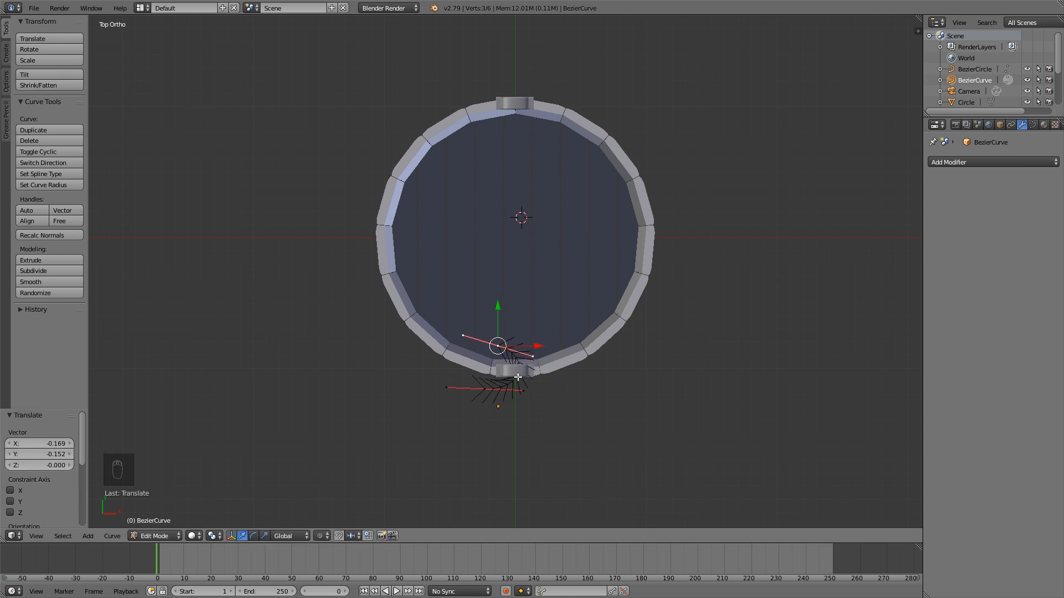
- Level the inner point's handles along the X axis and shift the point closer to the bucket's inner wall
key("r")
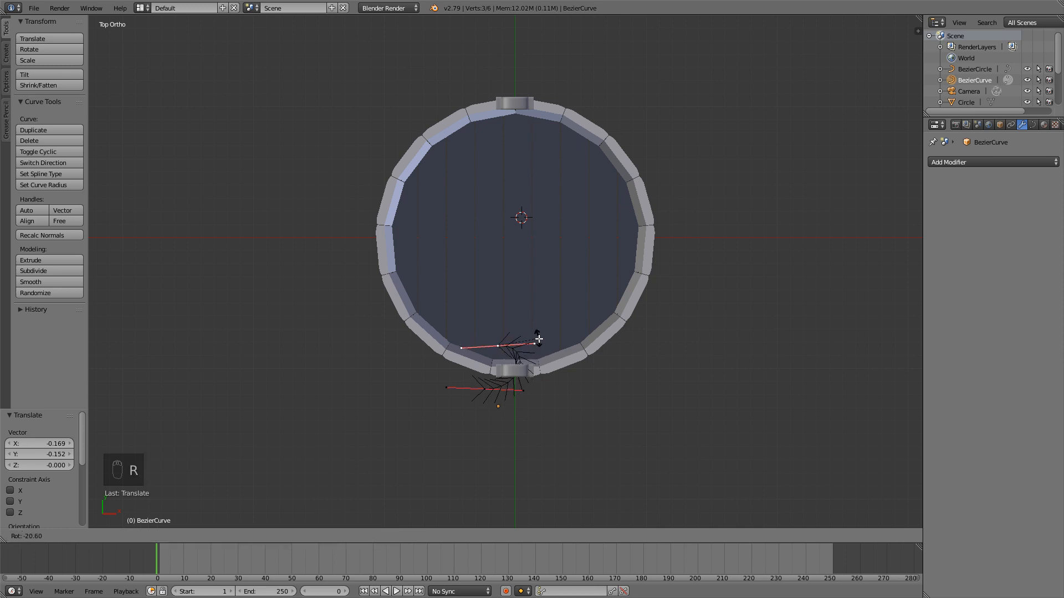
left_click(539, 339)
key("g")
left_click(540, 348)
key("r")
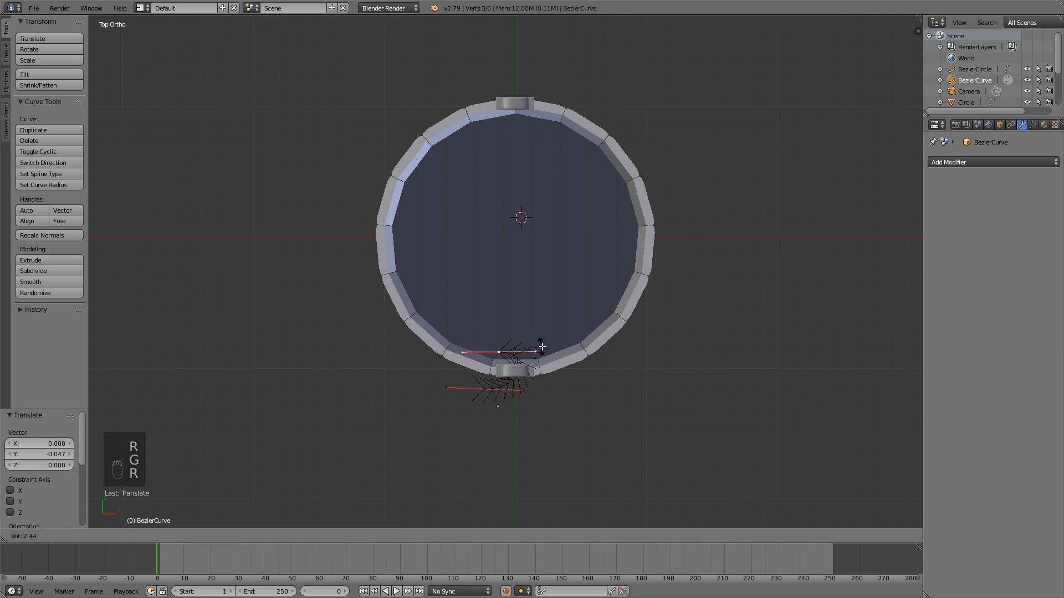
left_click(544, 347)
key("r")
left_click(542, 347)
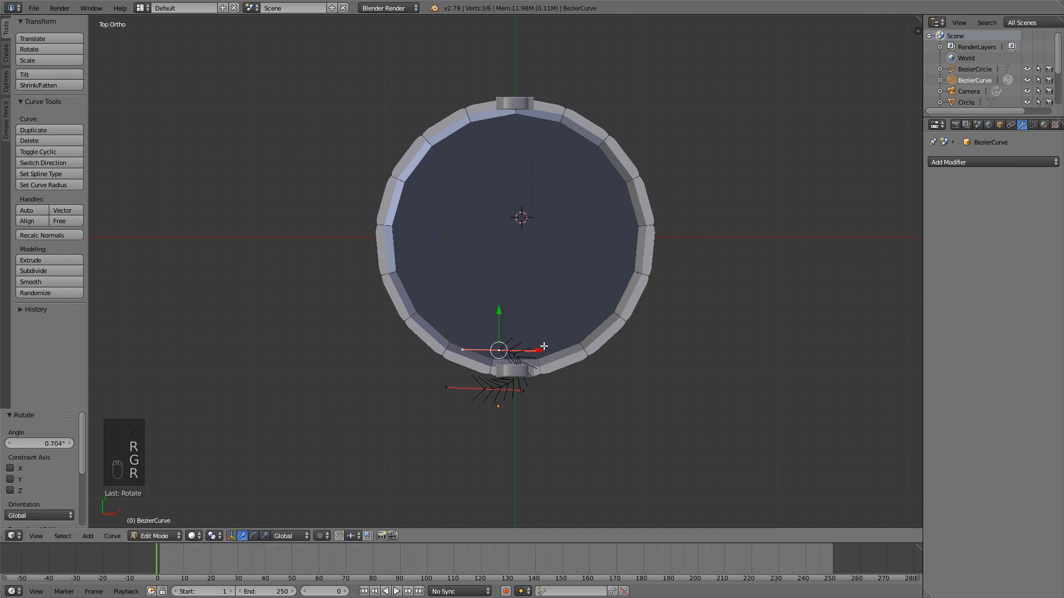
- Extrude the curve to the bucket's left rim and rotate the new point's handles parallel to the Y axis
key("e")
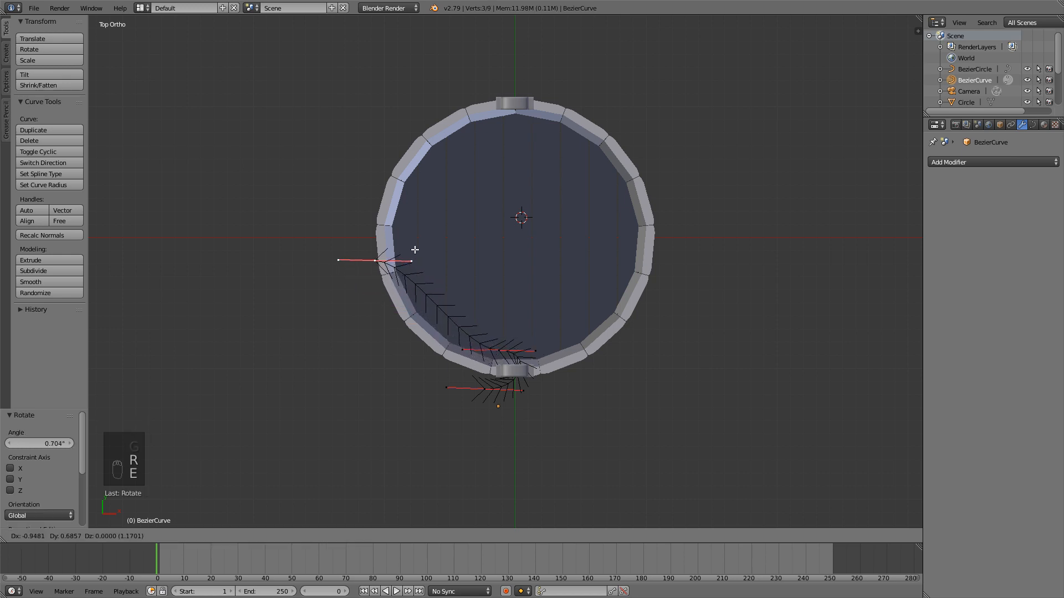
left_click(407, 223)
key("r")
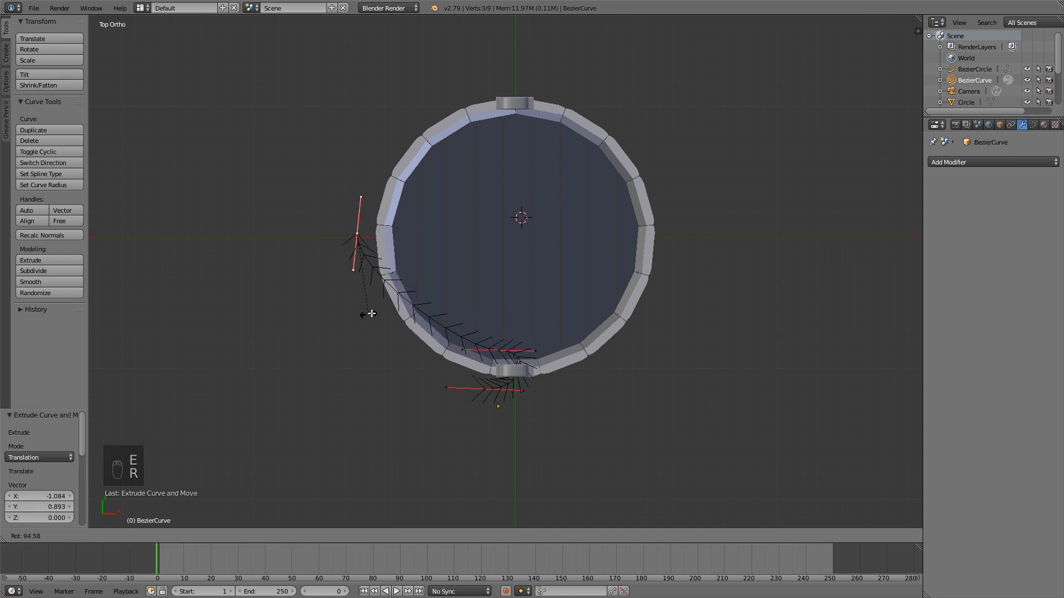
left_click(375, 311)
key("g")
left_click(397, 313)
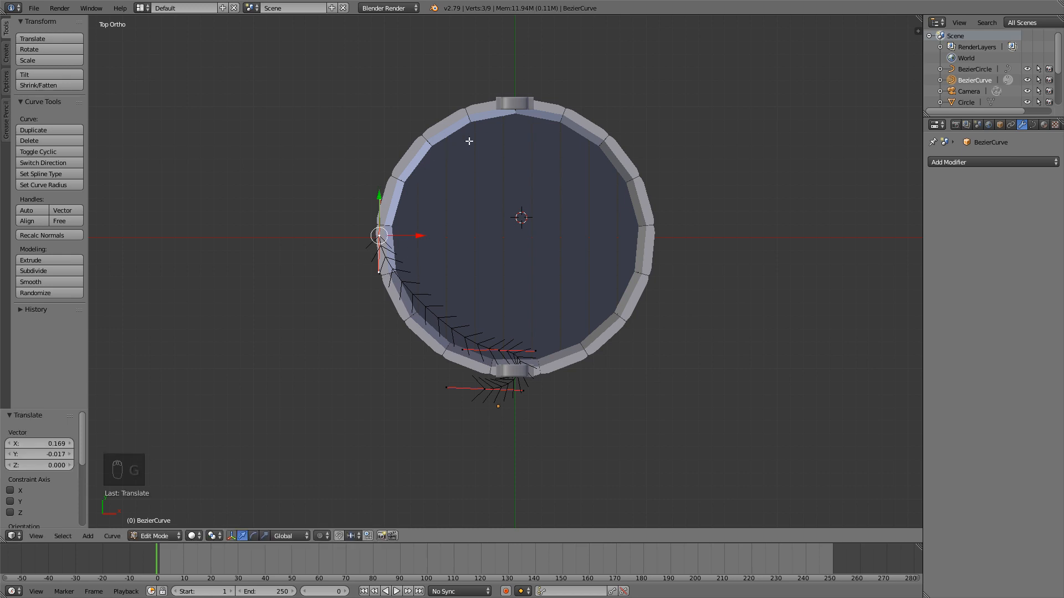
- Add two more curve points at the rear bracket, one inside the bucket and one outside it
left_click(503, 133, "ctrl")
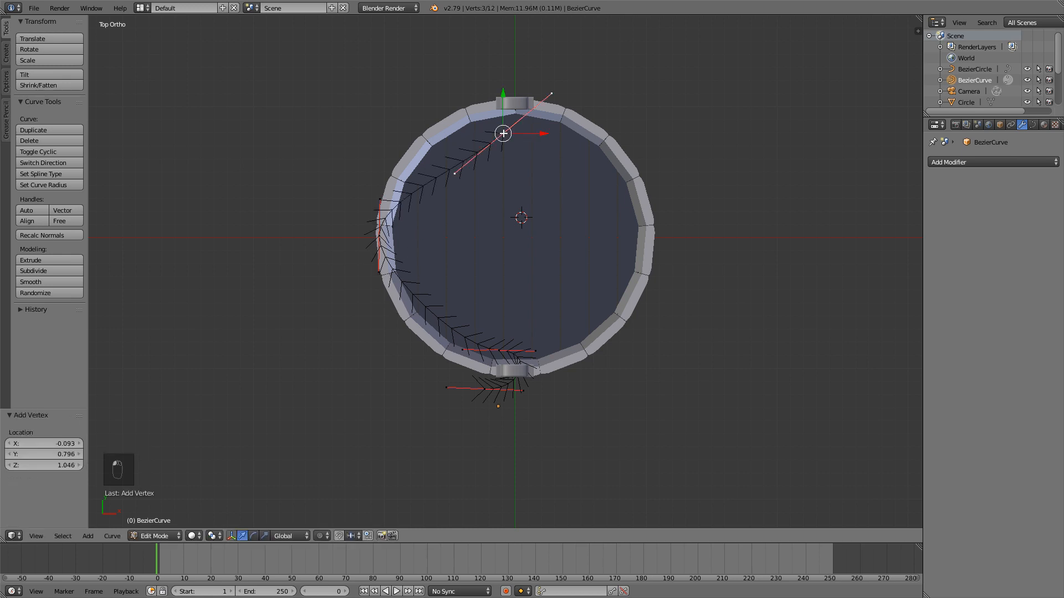
left_click(514, 70, "ctrl")
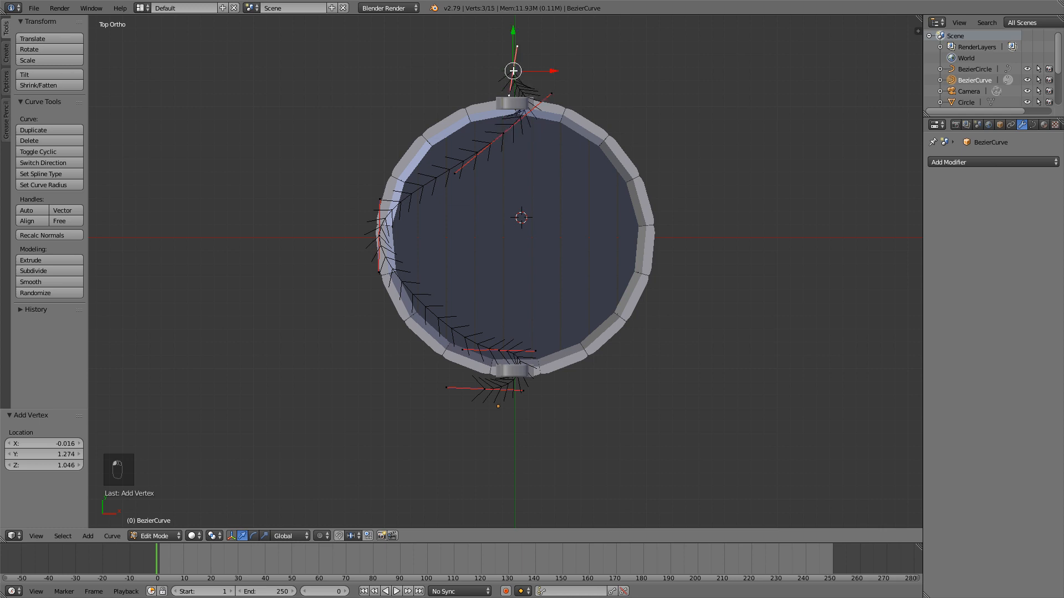
middle_click_drag(553, 81, 561, 148, "shift")
- Rotate the point inside the rear bracket about 38°, scale its handles to about 0.45 and move it against the inner wall
right_click(550, 197)
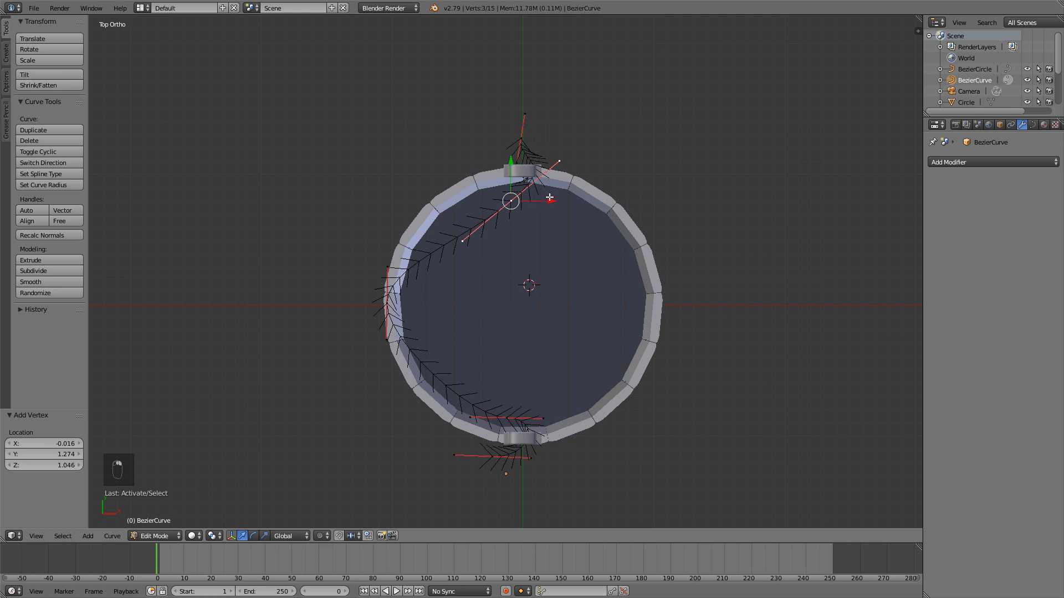
key("r")
left_click(554, 224)
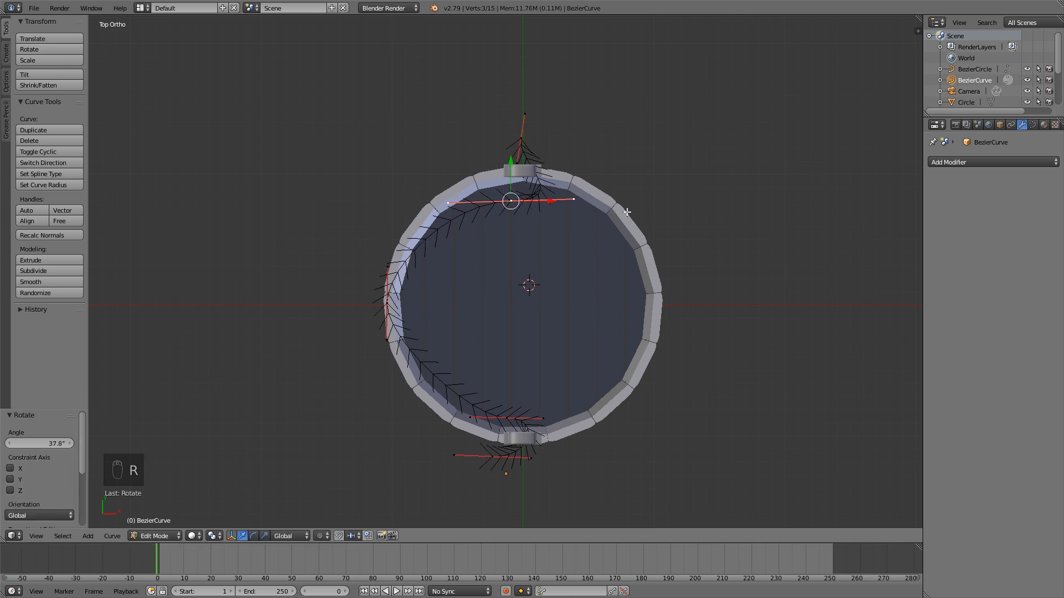
key("s")
left_click(563, 206)
key("g")
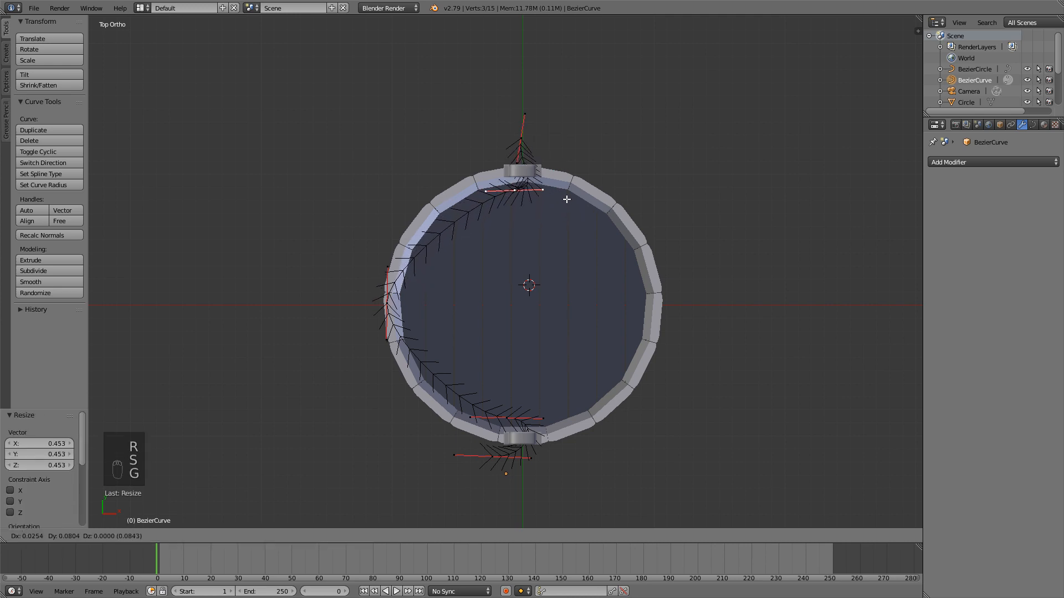
left_click(565, 193)
- Rotate the outermost rear point's handles nearly along the X axis and move it close behind the rear bracket
right_click(521, 138)
key("r")
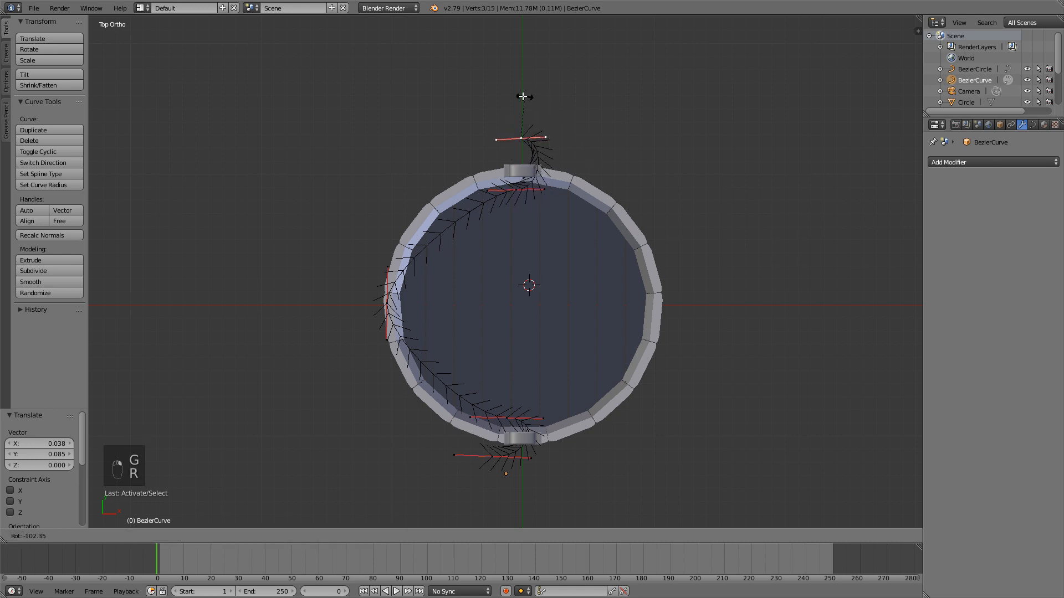
left_click(526, 109)
key("g")
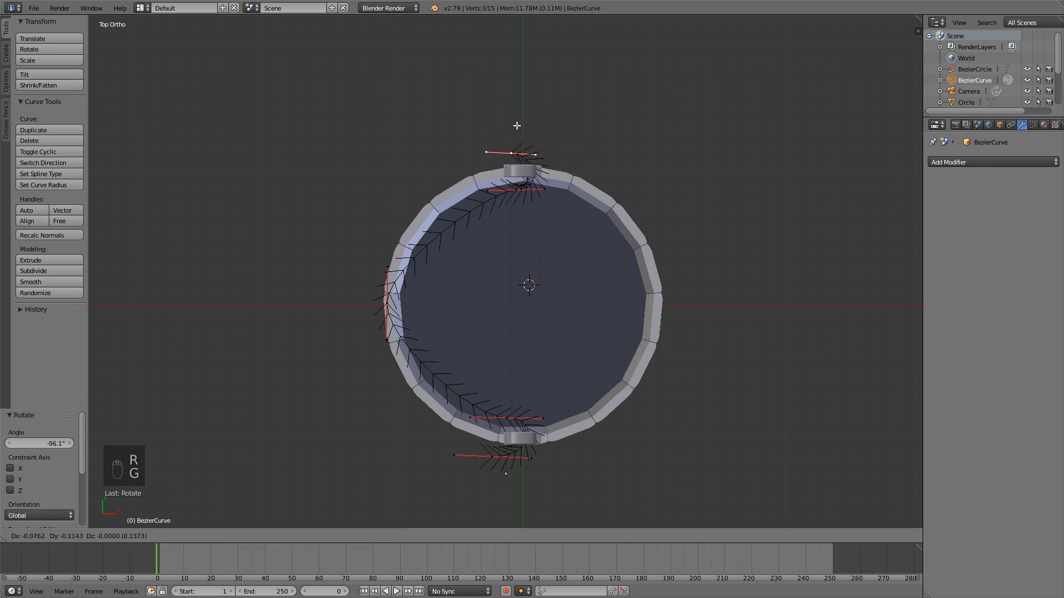
left_click(516, 126)
key("r")
left_click(539, 127)
- Scale the left rim point's handles by about 1.84 along the Y axis so the curve follows the rim
right_click(388, 301)
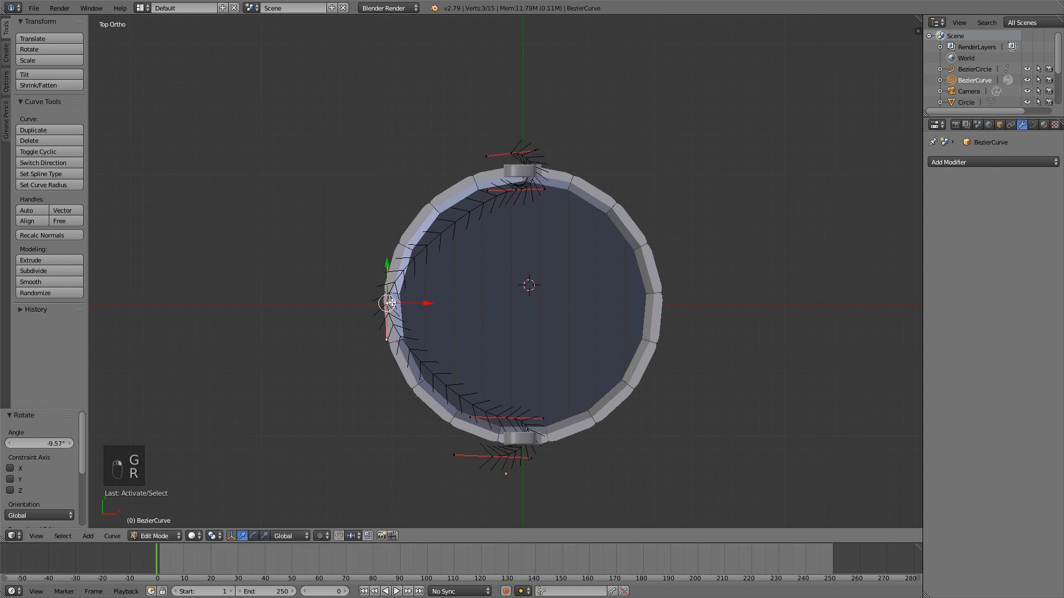
key("s")
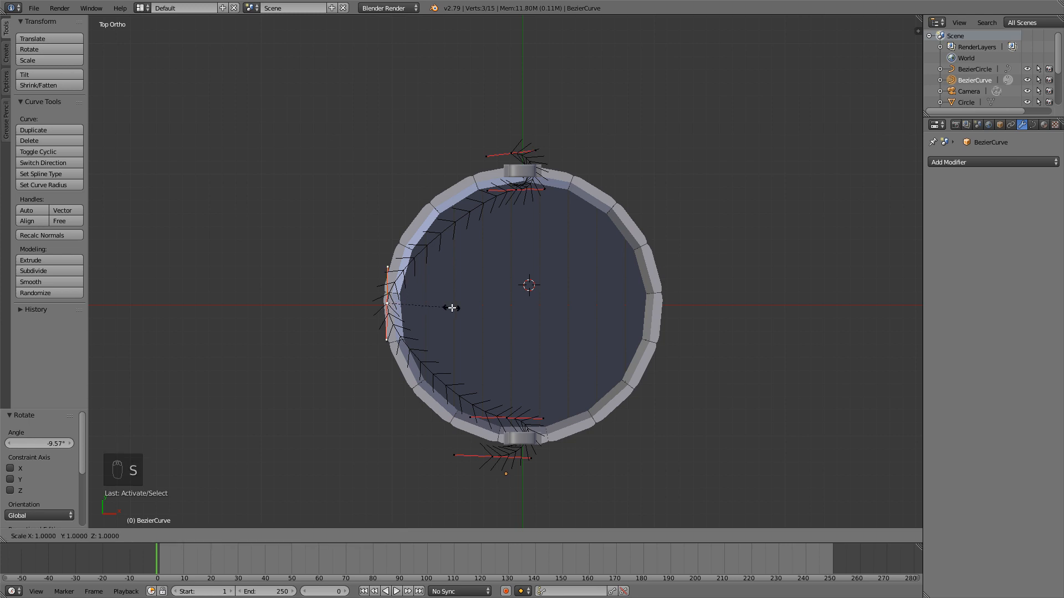
key("y")
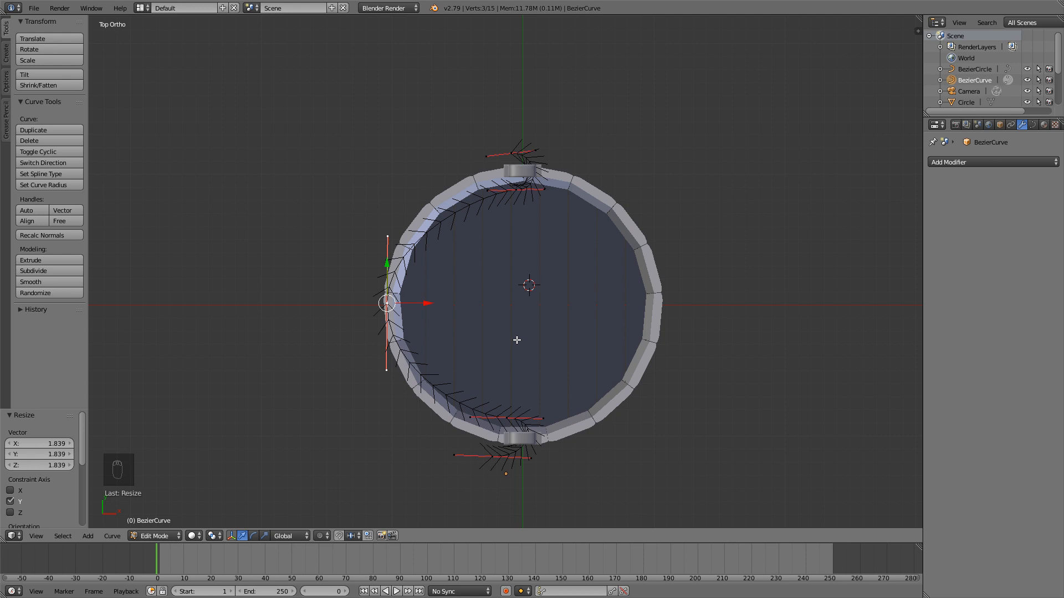
- Set the handle curve's fill mode to Full and give it a bevel depth of about 0.032
key("Tab")
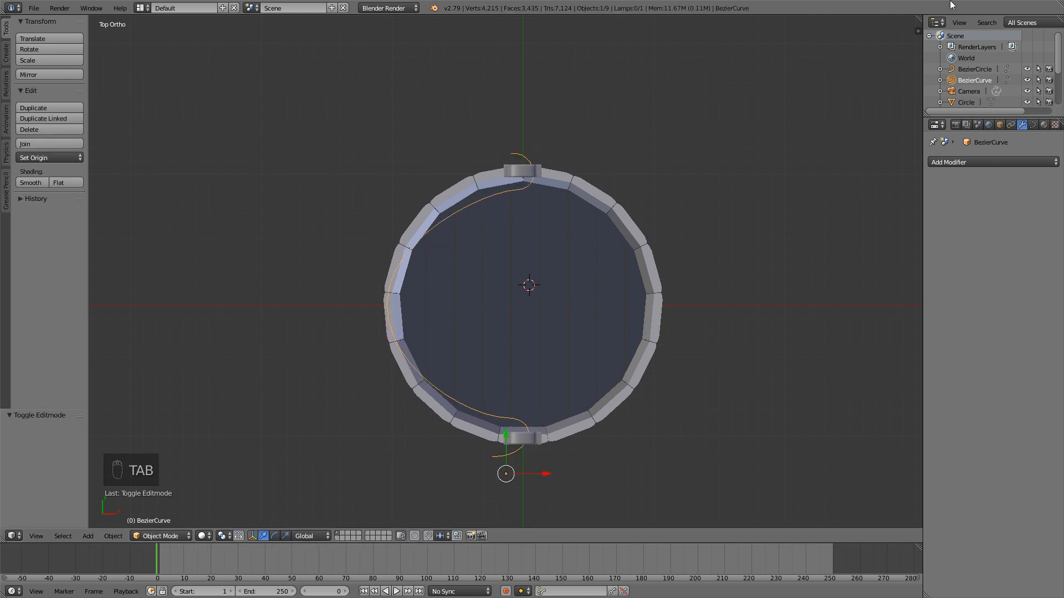
left_click(1032, 125)
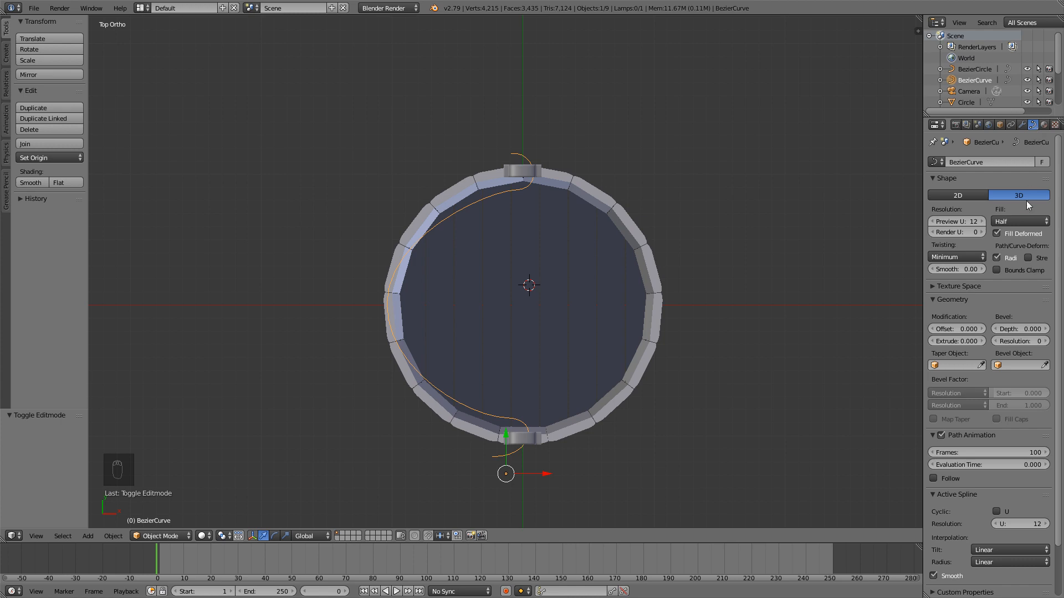
left_click(1007, 219)
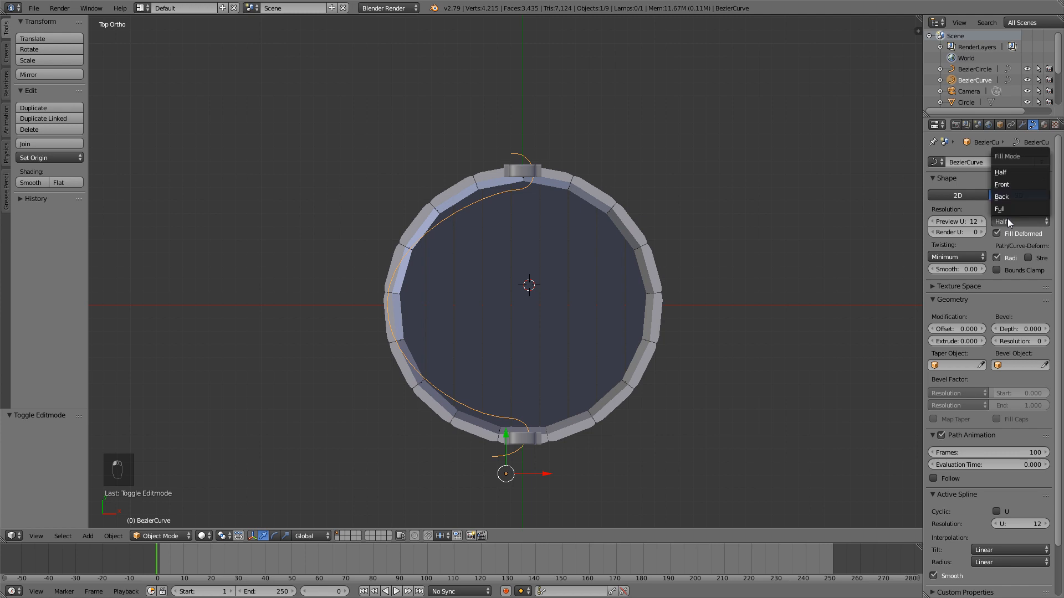
left_click(1008, 211)
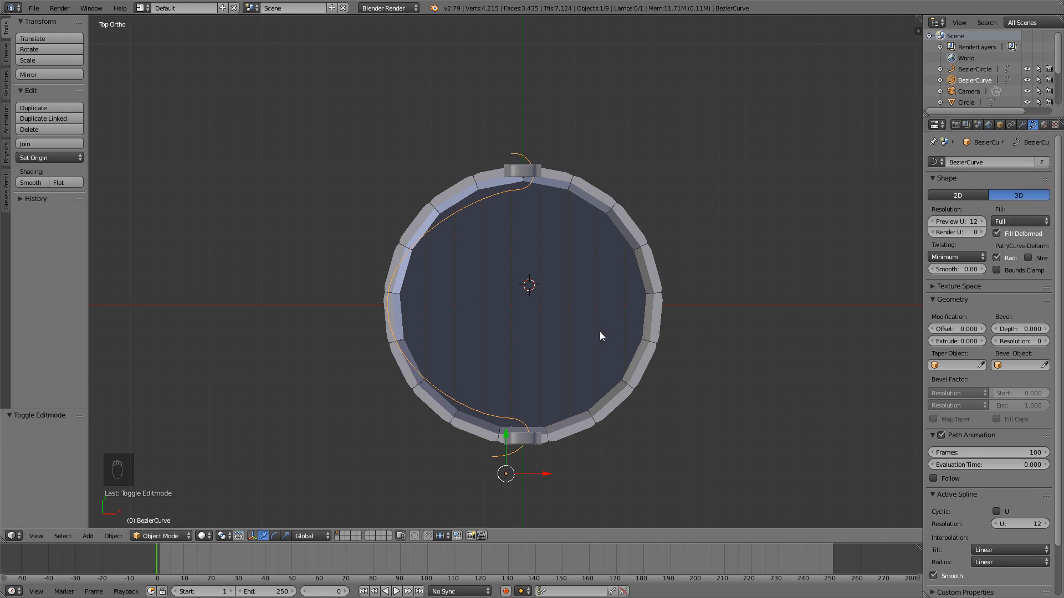
middle_click_drag(599, 332, 635, 277)
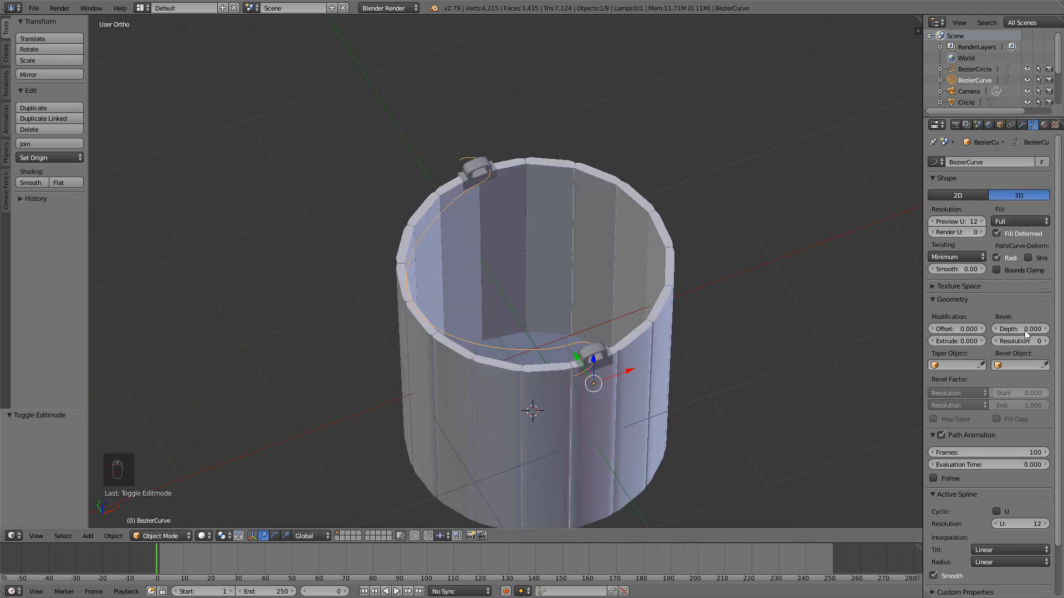
left_click_drag(1019, 328, 1043, 329)
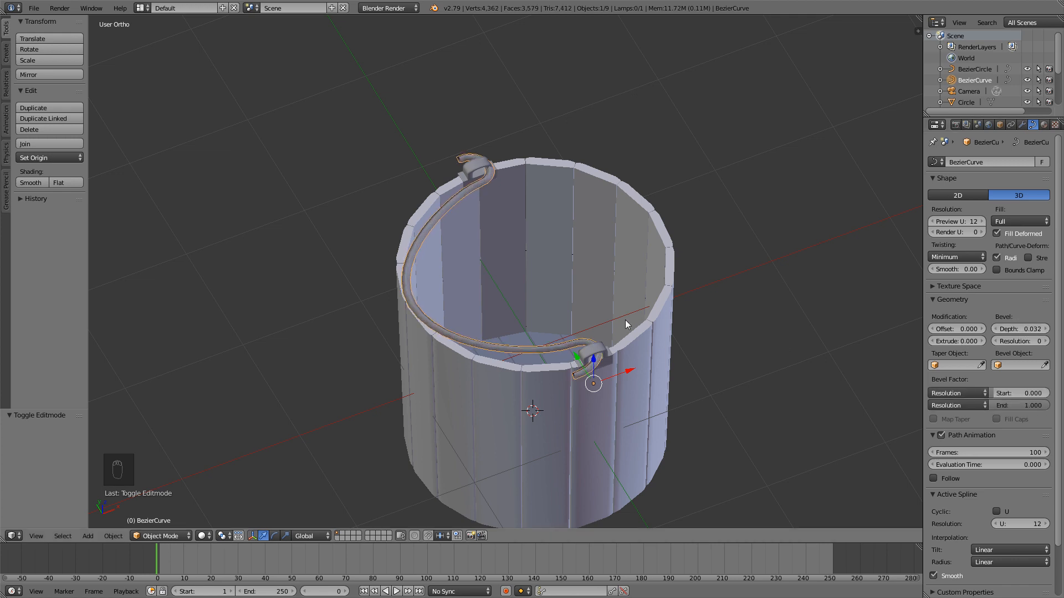
- Raise the handle curve's bevel resolution to 3 for a rounder profile
scroll(647, 341, "up", 4)
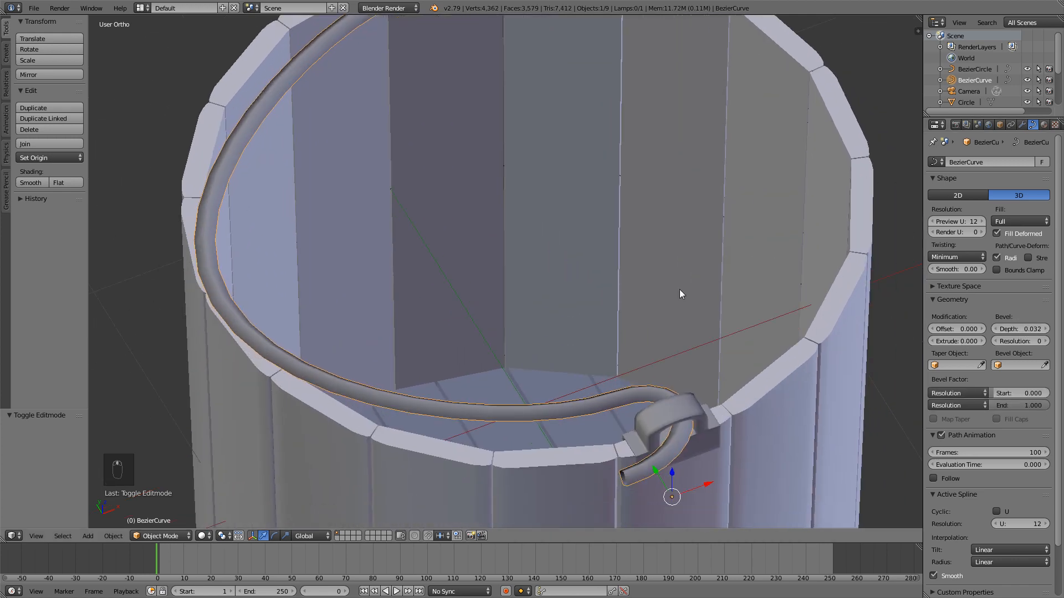
middle_click_drag(681, 294, 637, 230)
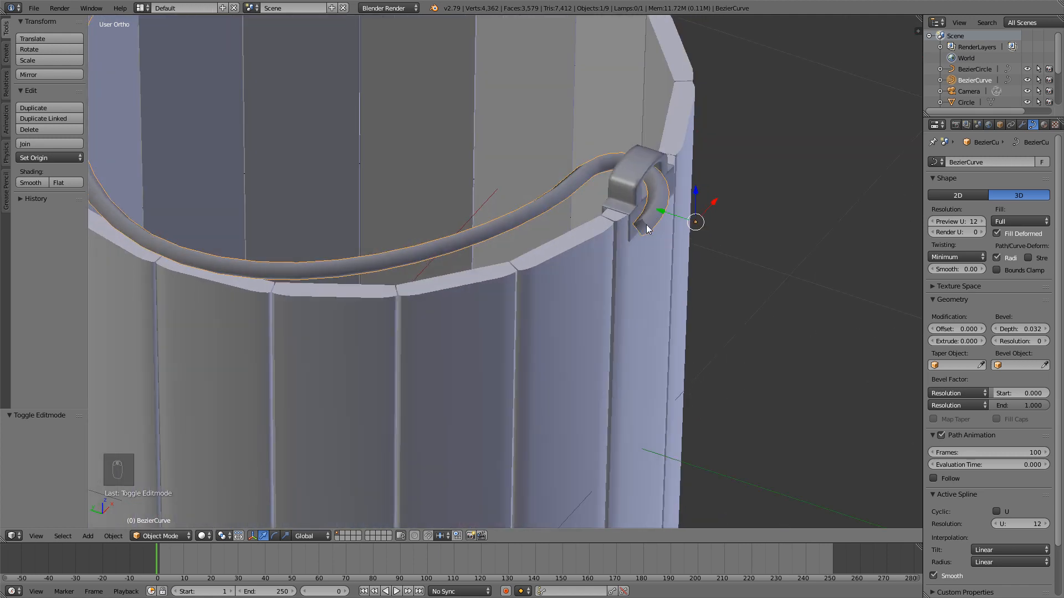
left_click(1046, 342)
left_click(1046, 342)
left_click(1046, 342)
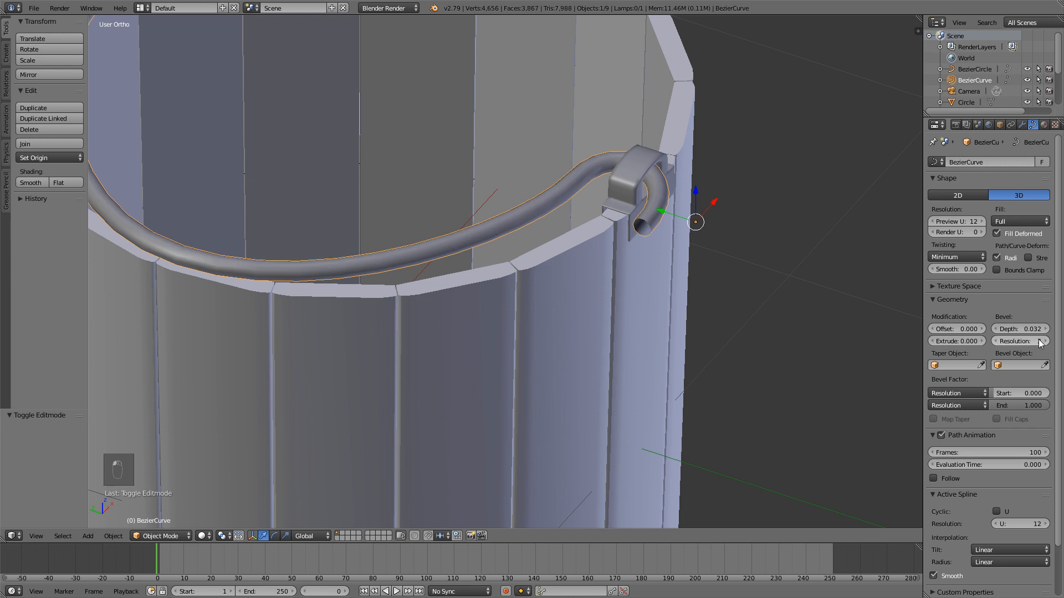
scroll(632, 177, "down", 5)
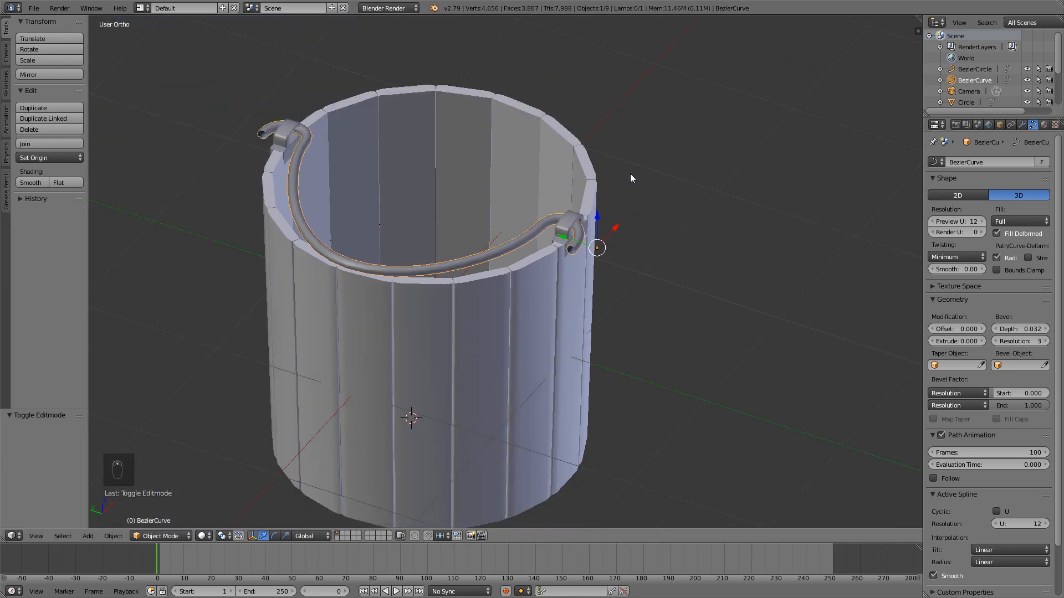
- Thin the handle by setting its bevel depth to 0.025, judging it from above in perspective view
key("KP_5")
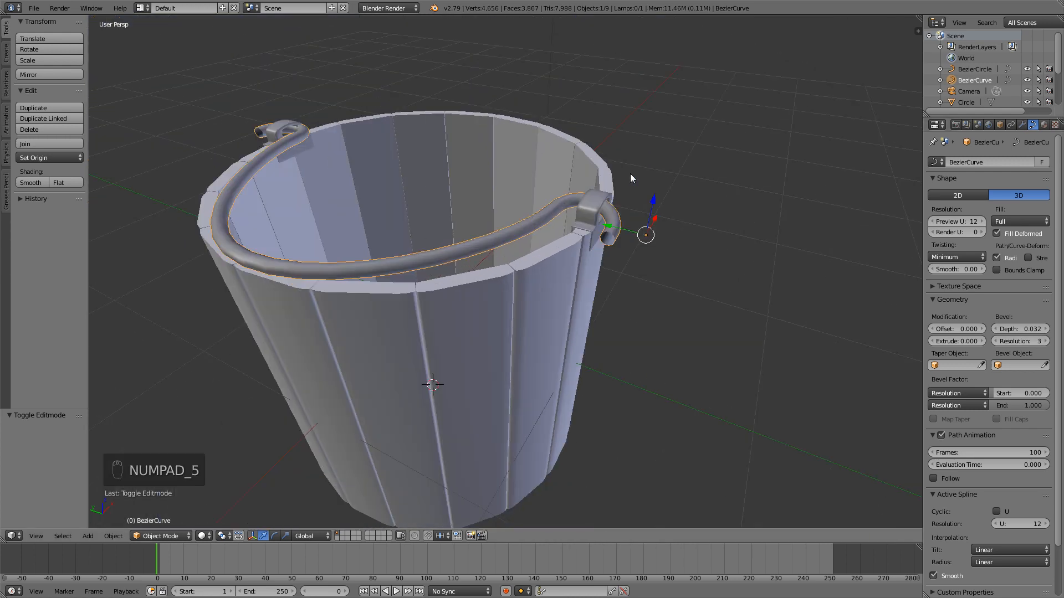
key("KP_7")
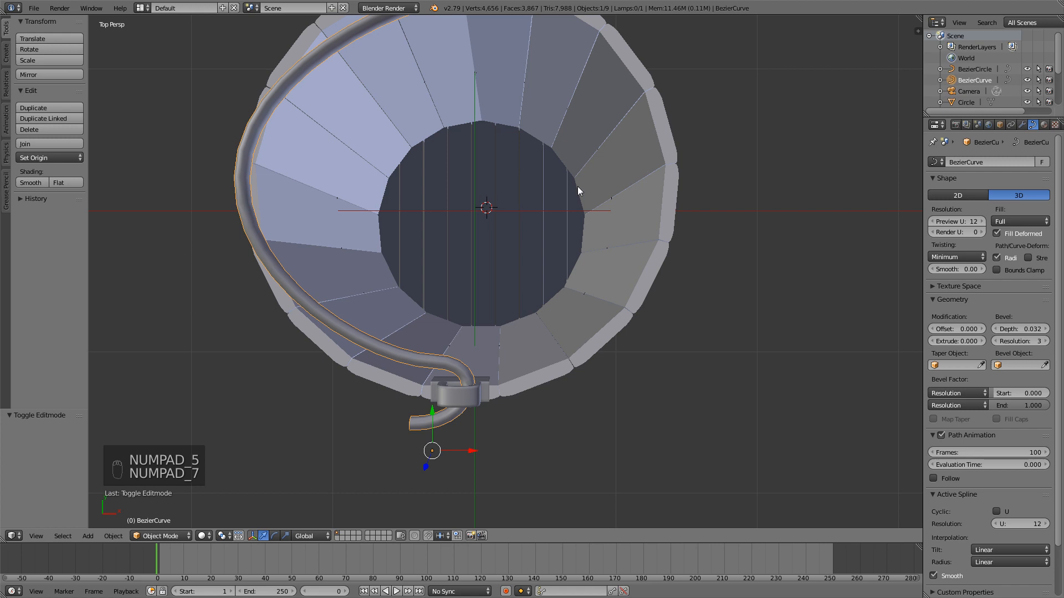
scroll(578, 186, "down", 2)
middle_click_drag(490, 182, 535, 205, "shift")
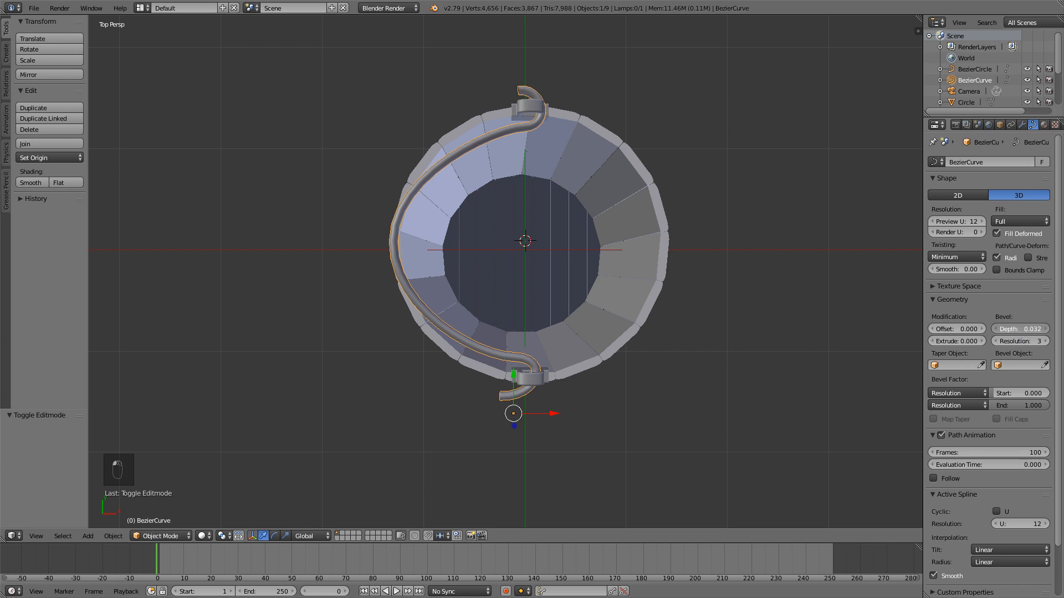
left_click_drag(1020, 328, 1013, 328)
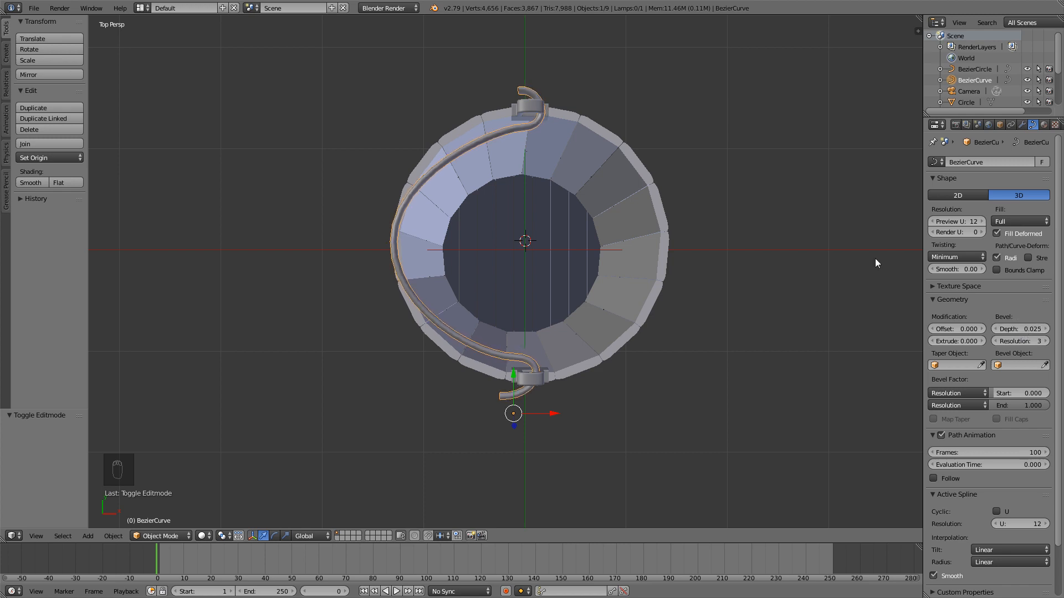
- Shift both rear bracket points about -0.063 along X, then move the inner and outer points individually closer to the bracket
middle_click_drag(534, 124, 559, 161, "shift")
key("Tab")
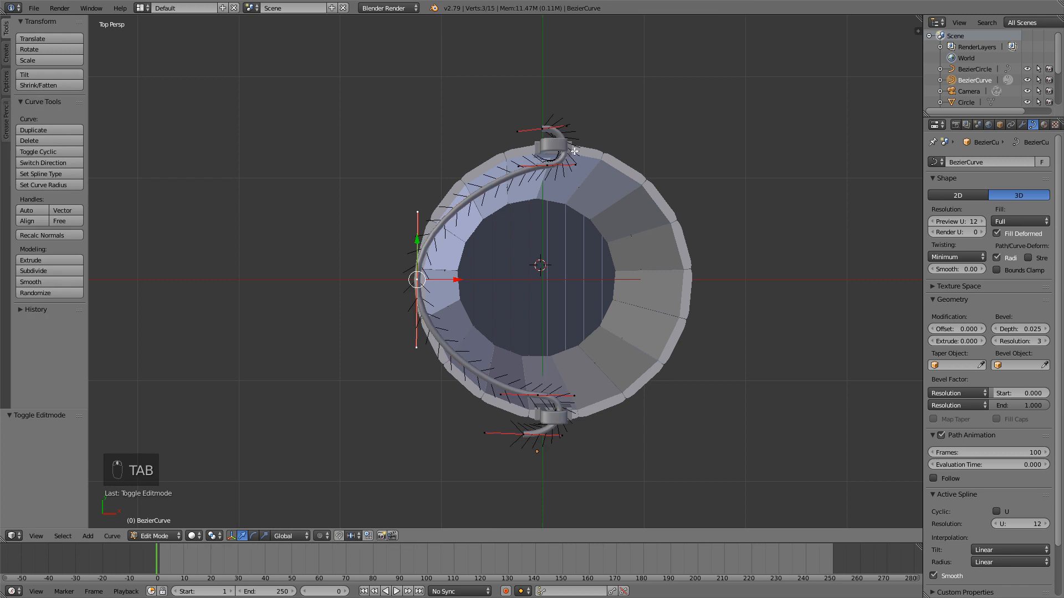
right_click(553, 161)
key("g")
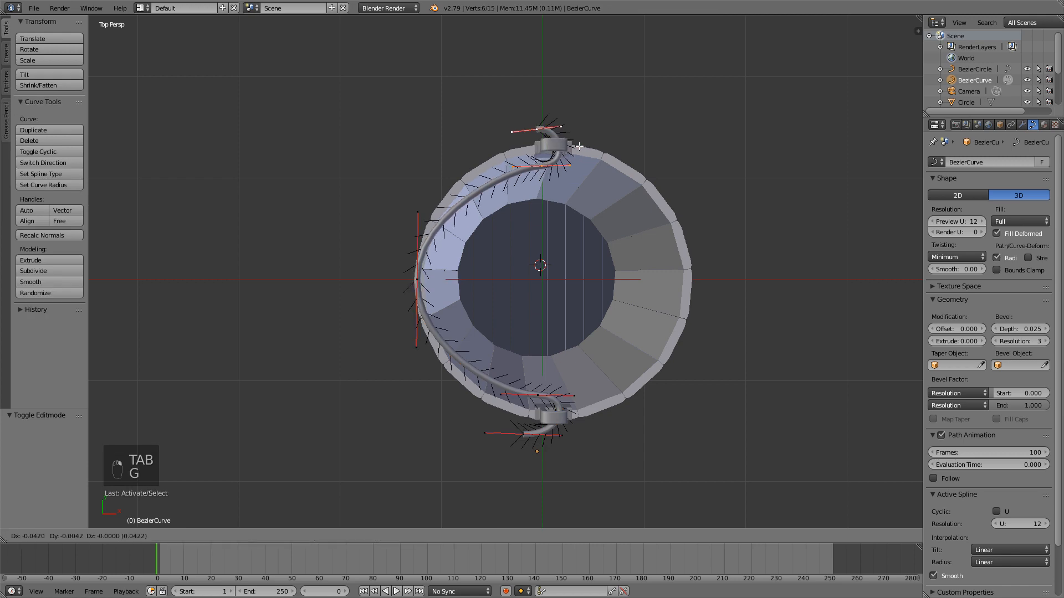
left_click(576, 147)
key("g")
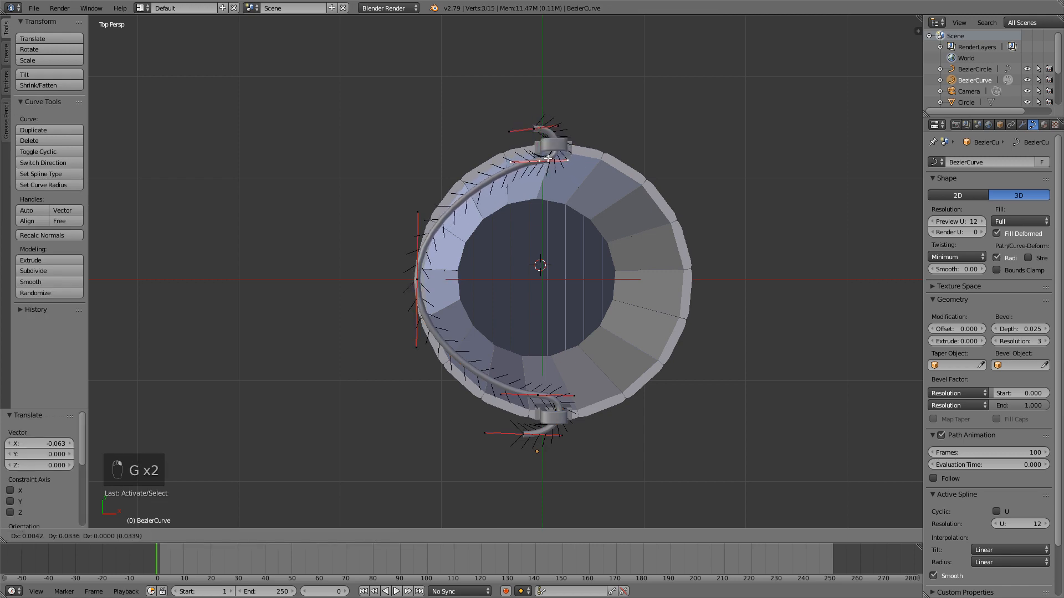
left_click(547, 159)
key("g")
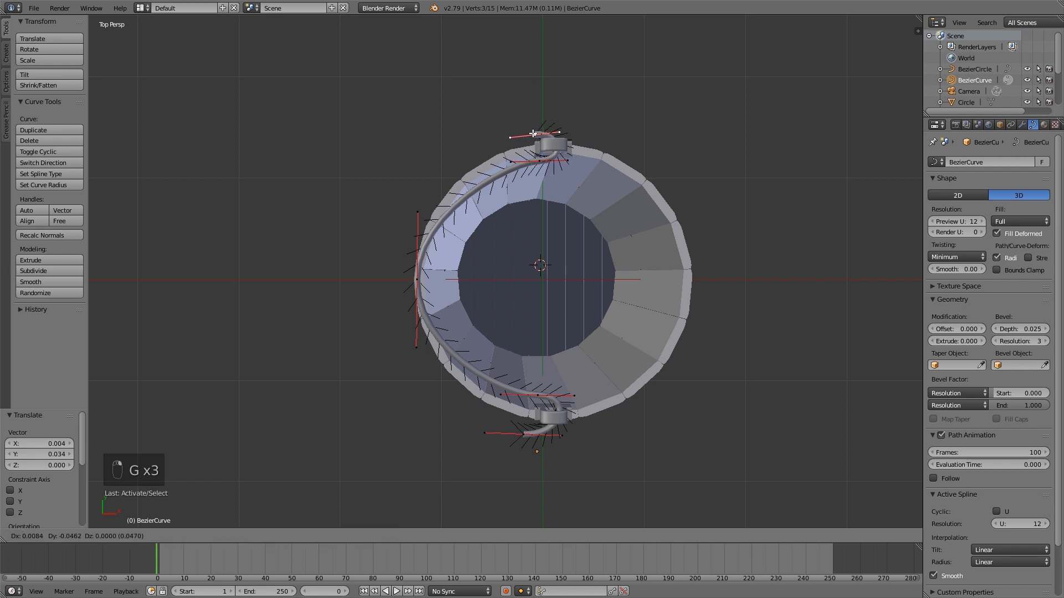
left_click(542, 134)
- Move the left rim point about 0.071 inward along X, leaving its handle lengths as they are
right_click(417, 278)
key("g")
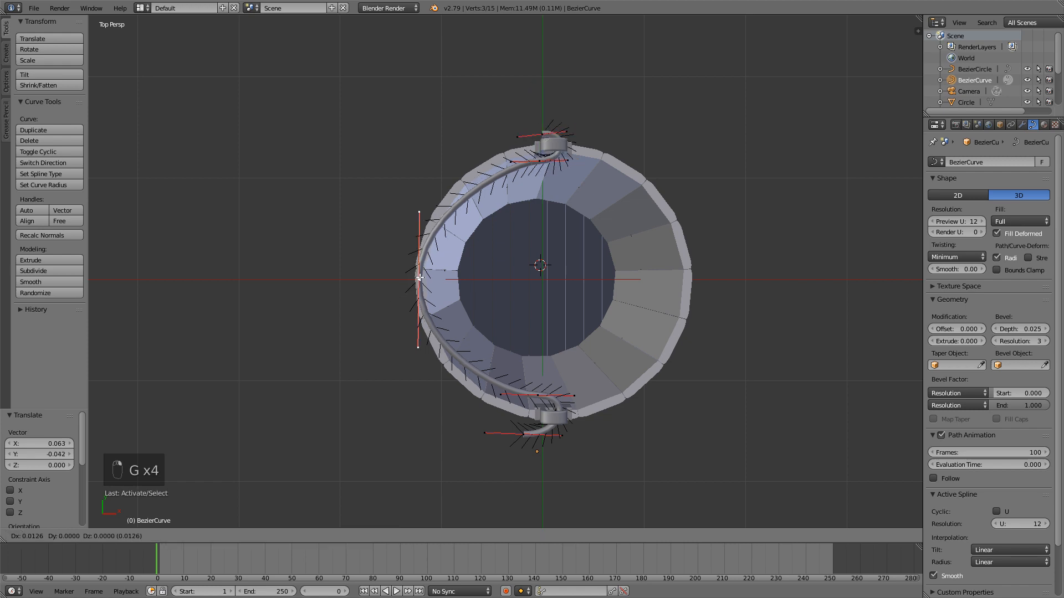
left_click(425, 278)
key("s")
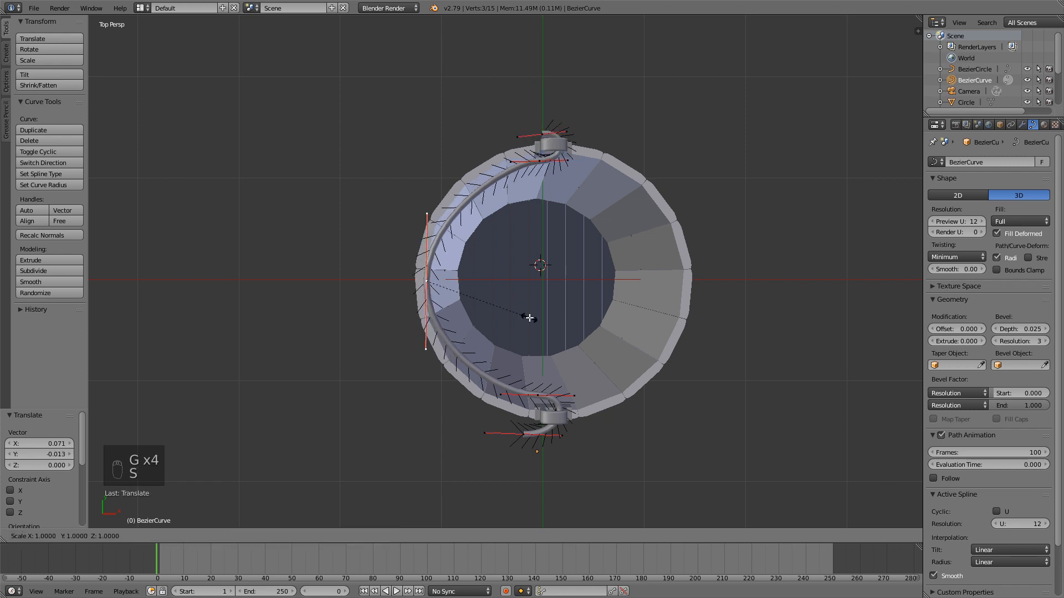
key("y")
right_click(511, 303)
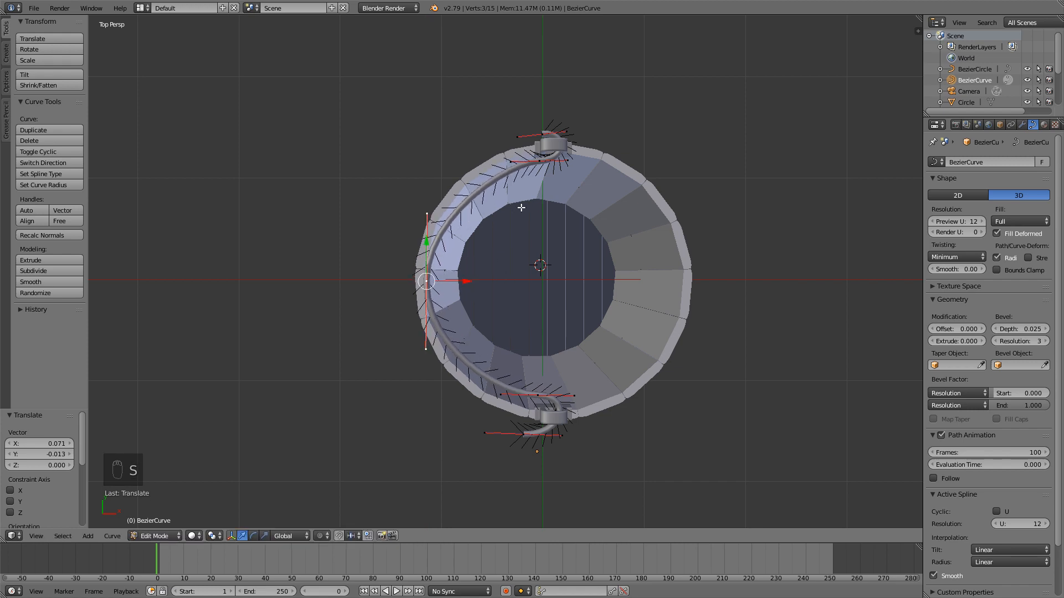
- Subdivide the curve with one cut between the inner rear point, the left rim point and the inner front point
right_click(548, 147)
right_click(426, 281, "shift")
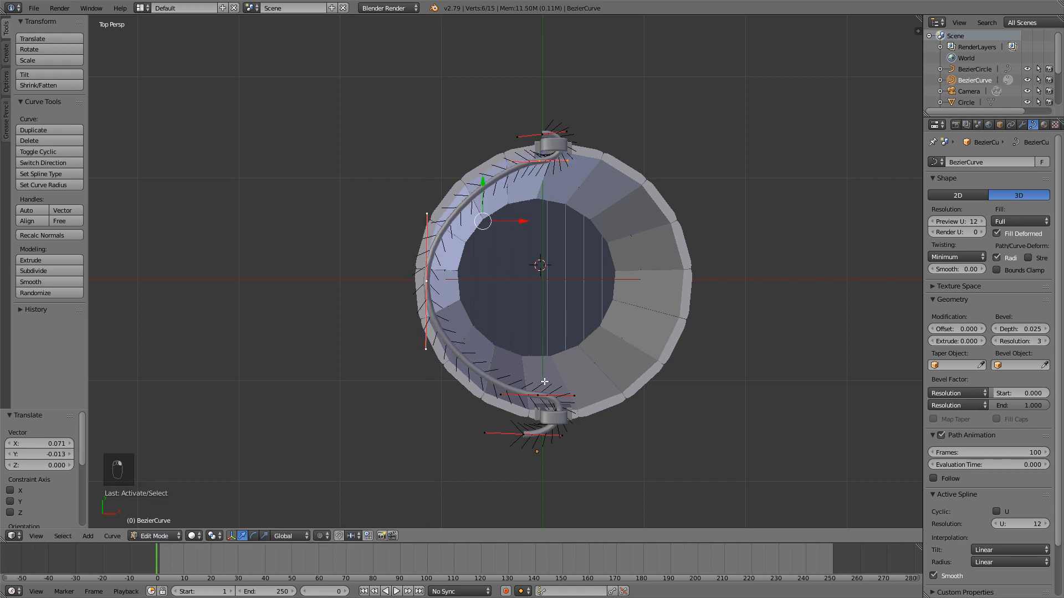
right_click(534, 391, "shift")
key("w")
left_click(646, 278)
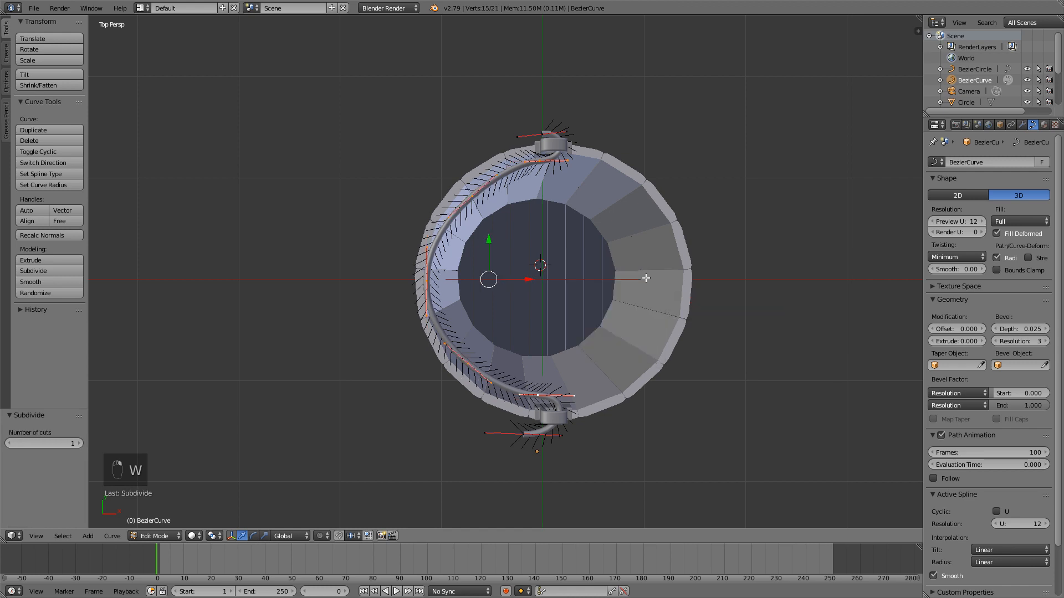
- Move the new rear-left point toward the bucket's centre, rotate it about 27° and scale its handles by about 1.15
right_click(470, 197)
key("g")
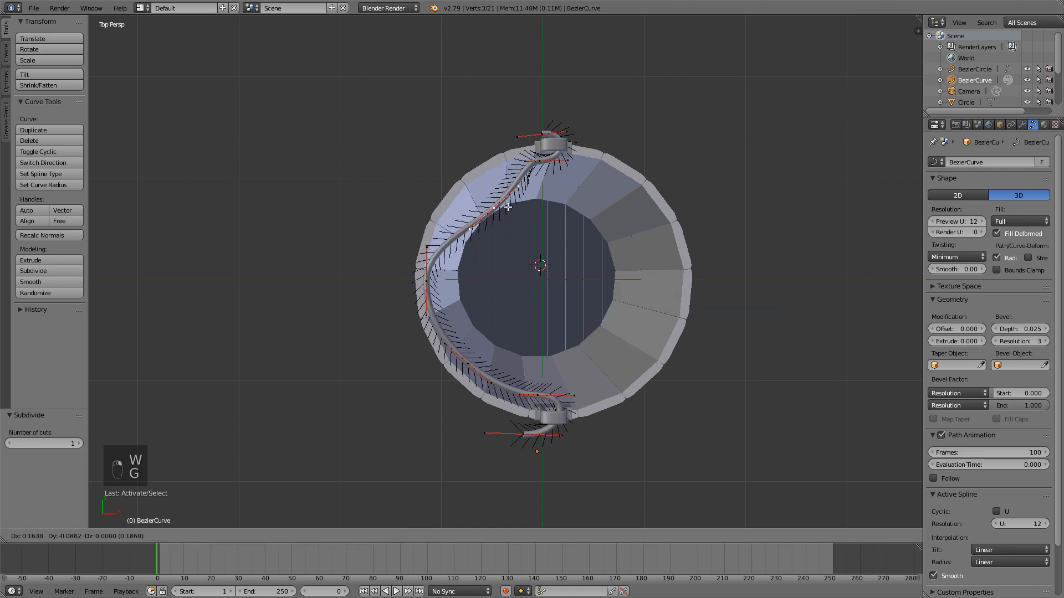
key("r")
left_click(511, 211)
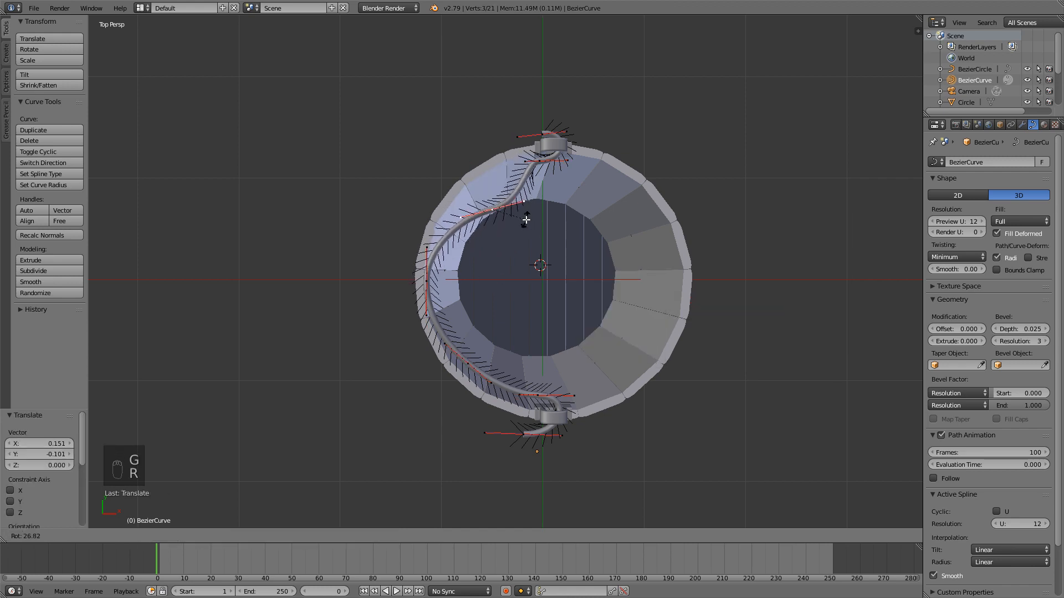
key("g")
key("s")
left_click(524, 212)
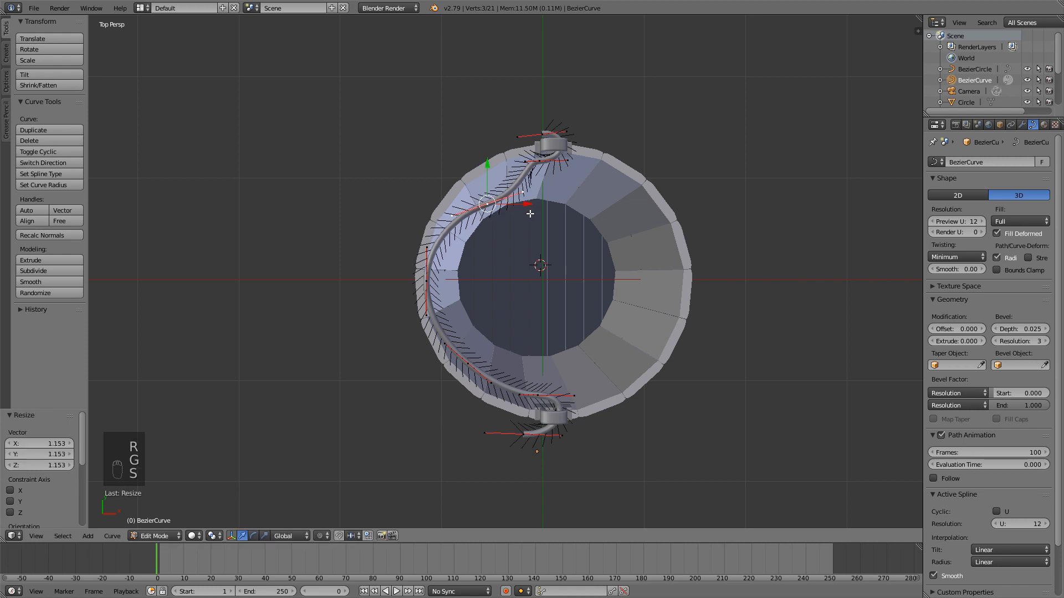
- Move the new front-left point inward by about 0.092 in X and 0.088 in Y, and rotate it about -15°
right_click(472, 361)
key("g")
left_click(482, 348)
key("r")
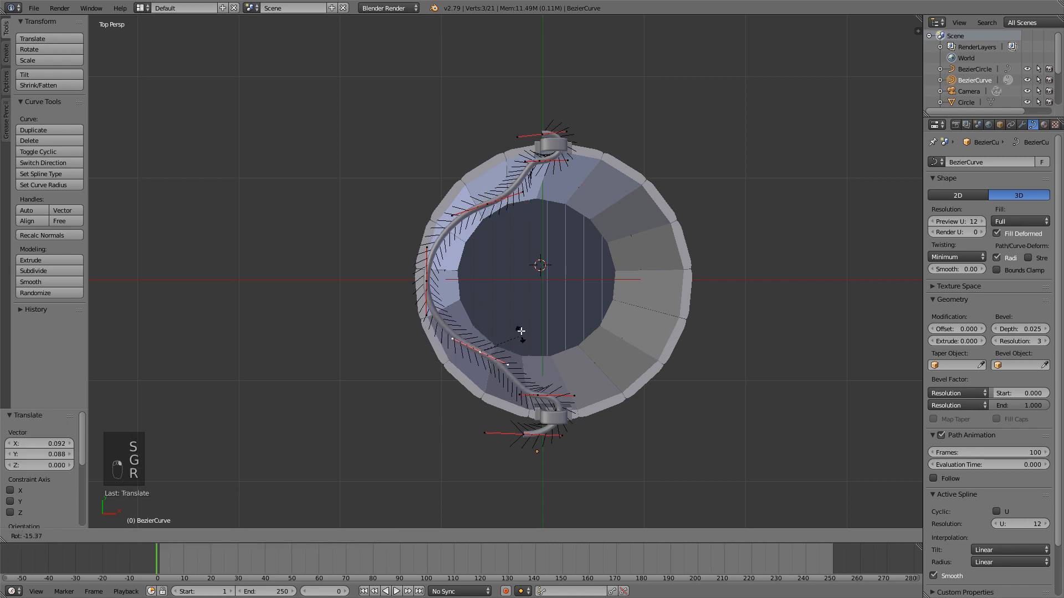
left_click(516, 333)
key("Tab")
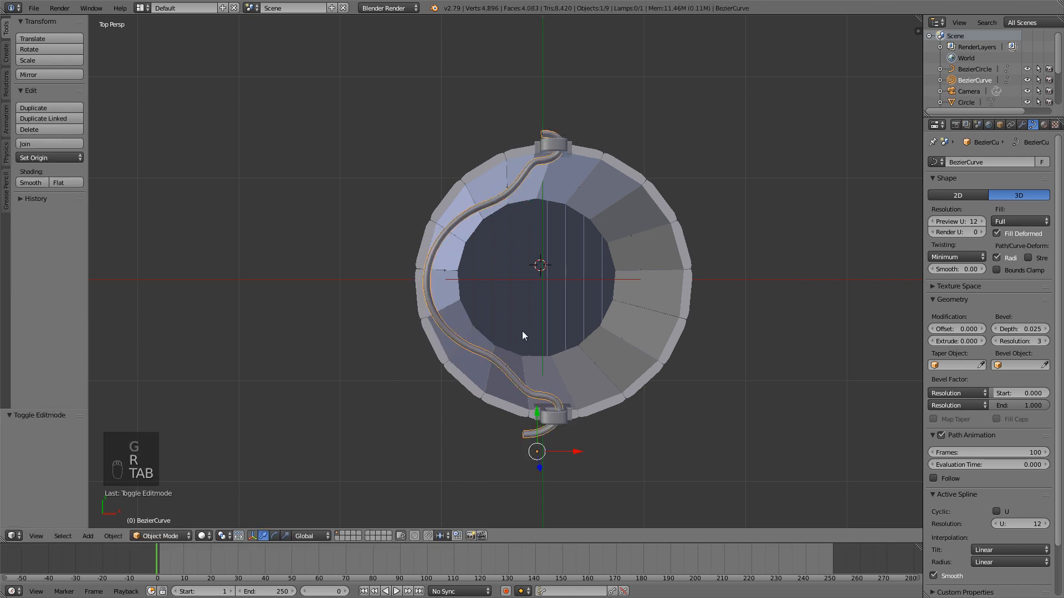
- Move the front-left and rear-left points slightly back toward the rim to soften the handle's inward bends
key("Tab")
key("g")
left_click(517, 340)
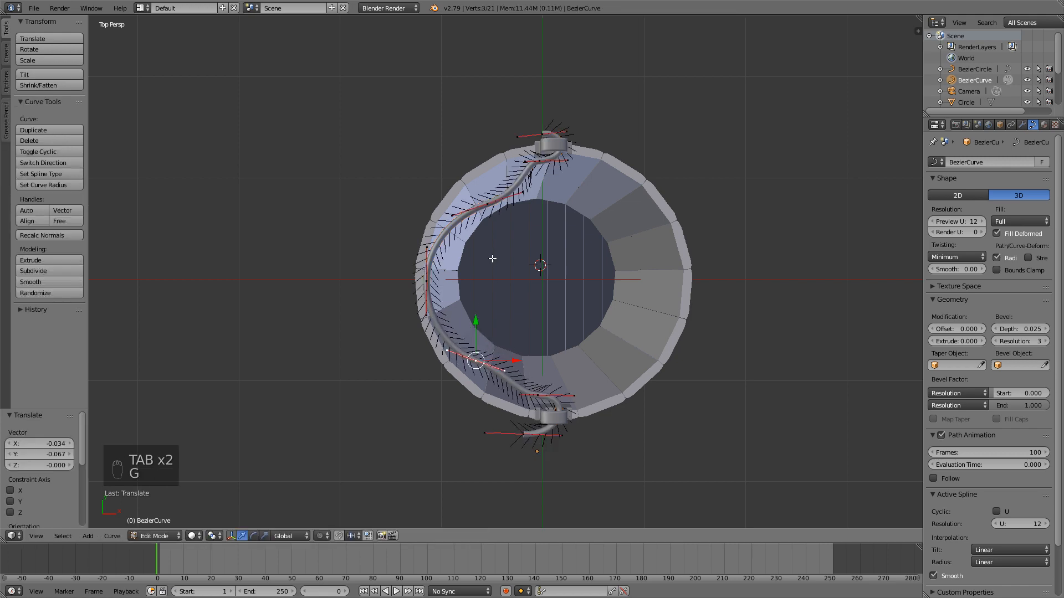
right_click(486, 205)
key("g")
left_click(484, 193)
key("Tab")
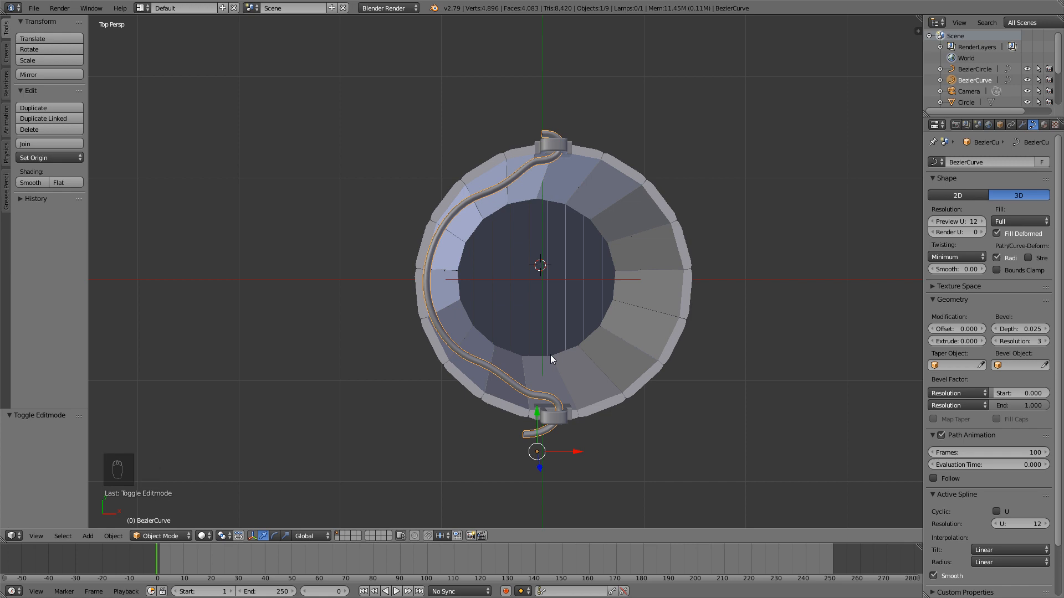
- Move the outermost front point about 0.046 in X and 0.050 in Y toward the bracket and shorten its handles
key("Tab")
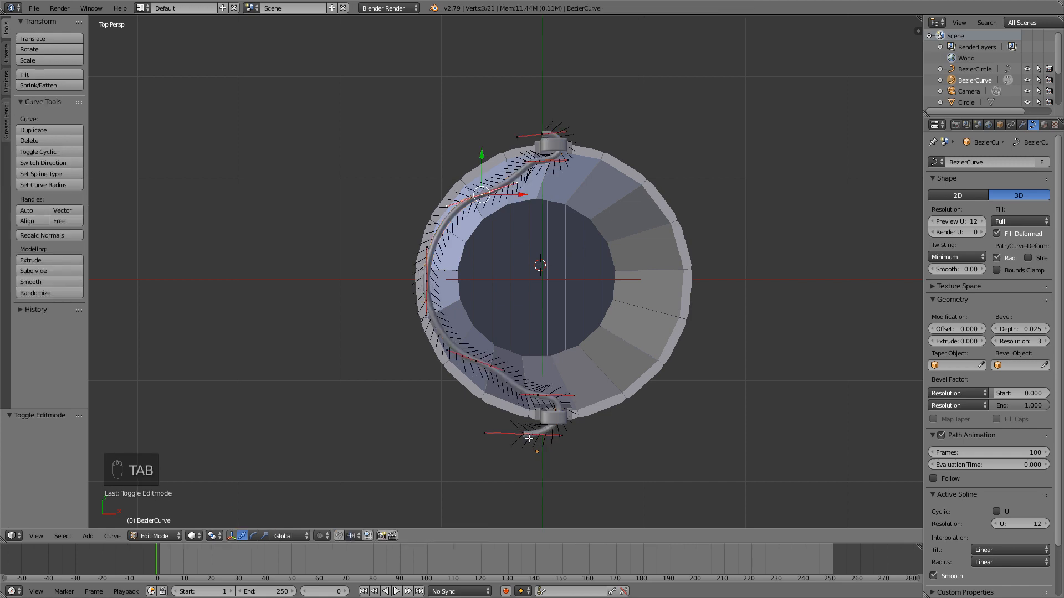
right_click(528, 437)
key("g")
left_click(529, 428)
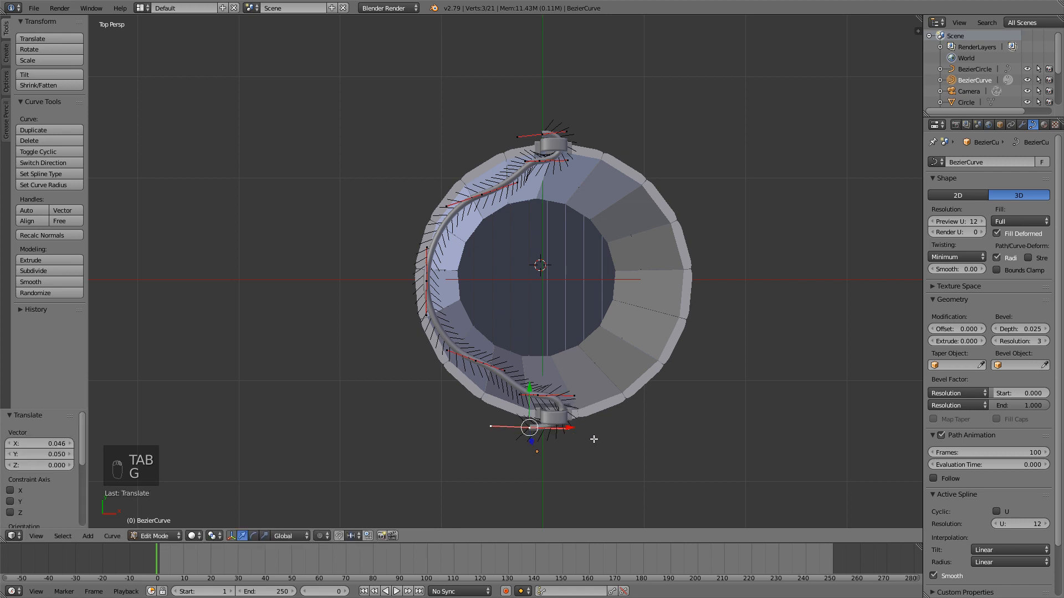
key("s")
left_click(577, 435)
key("Tab")
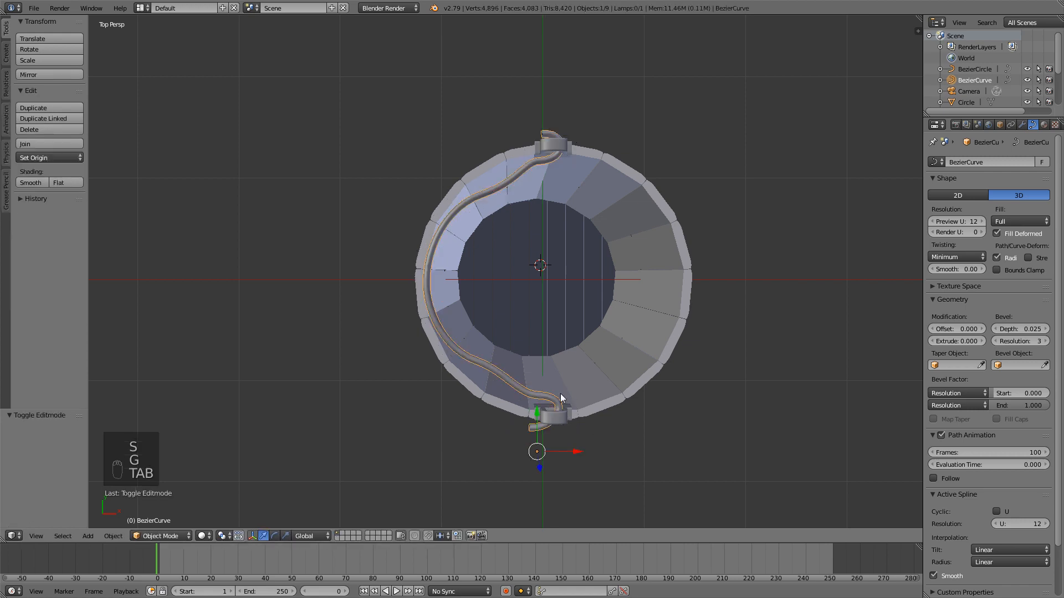
- Move the handle point just inside the front bracket slightly and rotate it about 2.24°
key("Tab")
right_click(538, 395)
key("g")
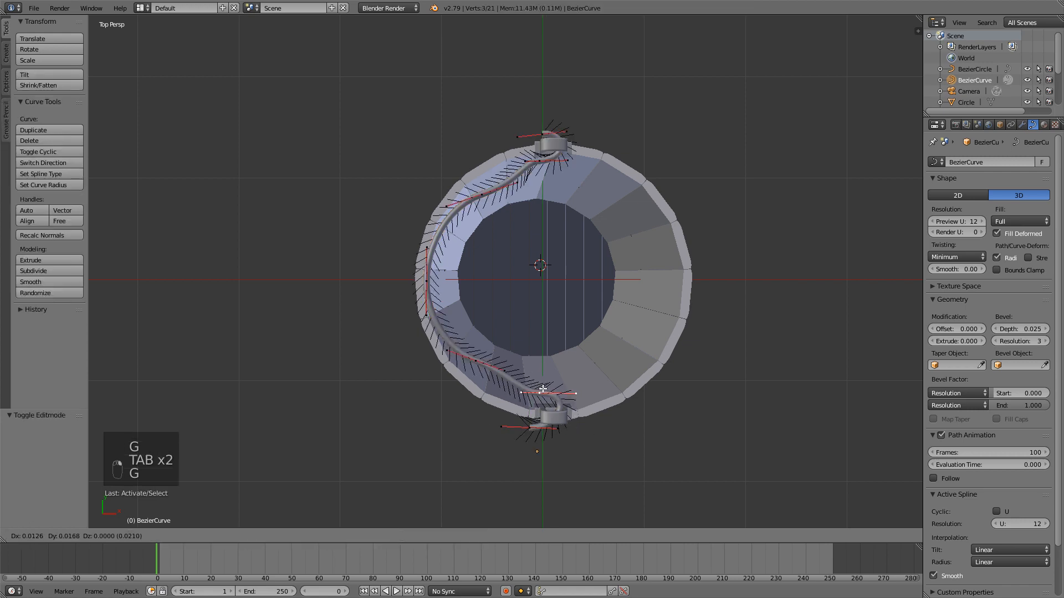
left_click(539, 393)
key("r")
left_click(573, 381)
right_click(519, 392)
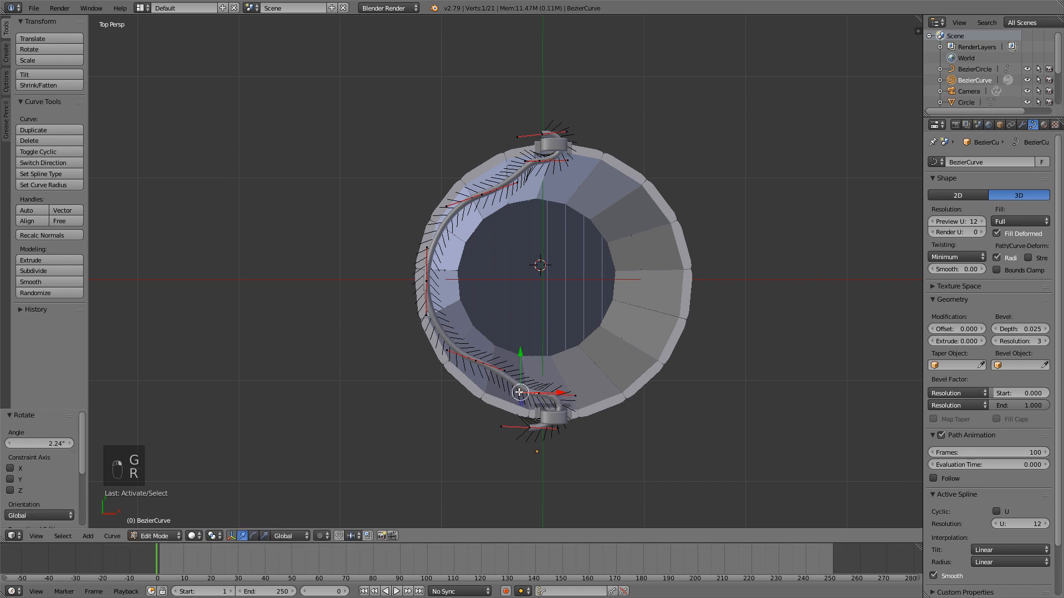
key("g")
right_click(497, 379)
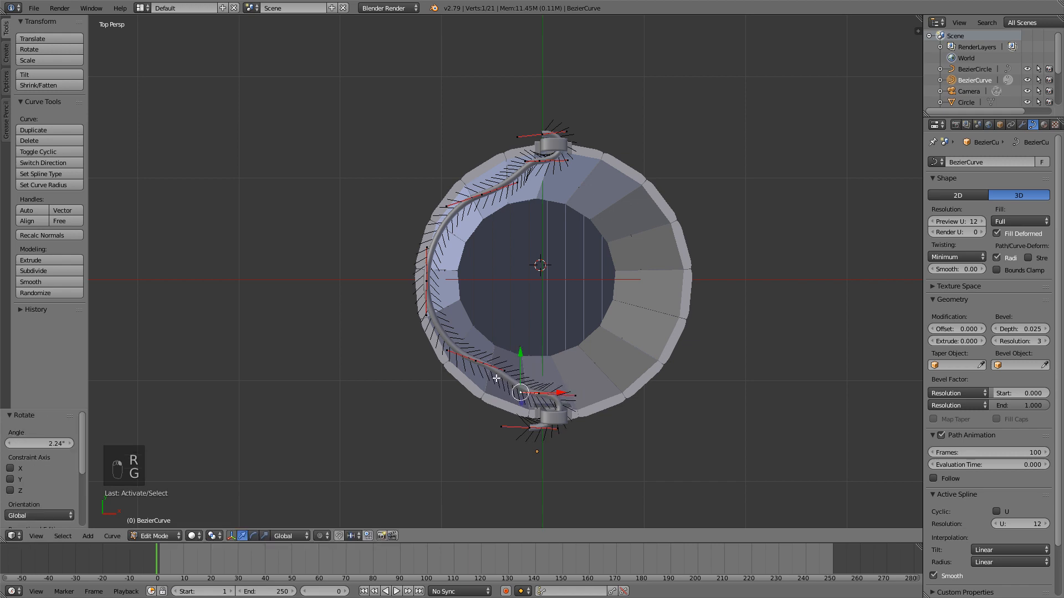
key("g")
right_click(430, 299)
right_click(433, 256)
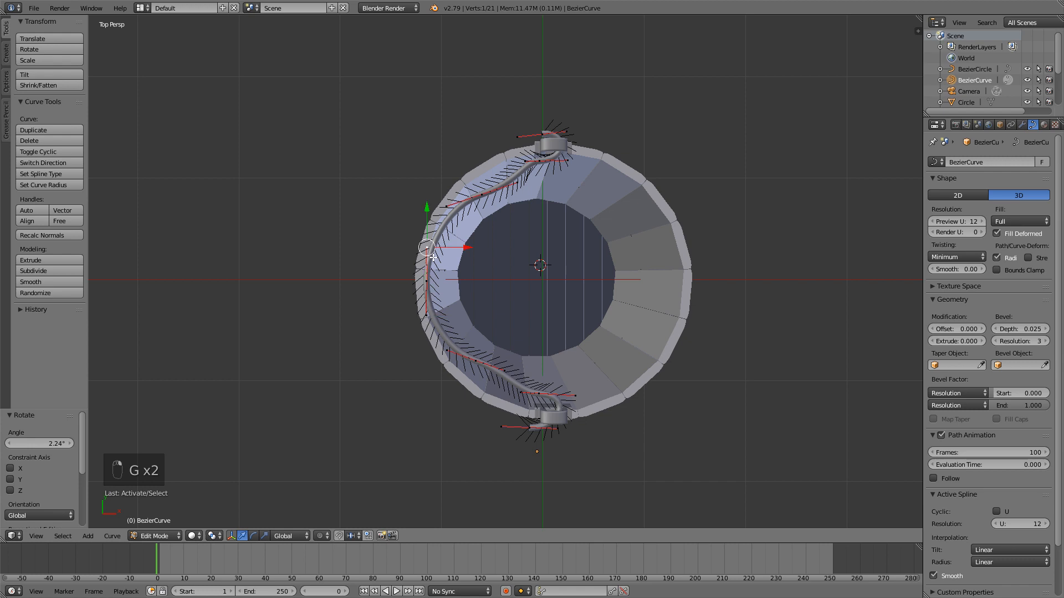
key("g")
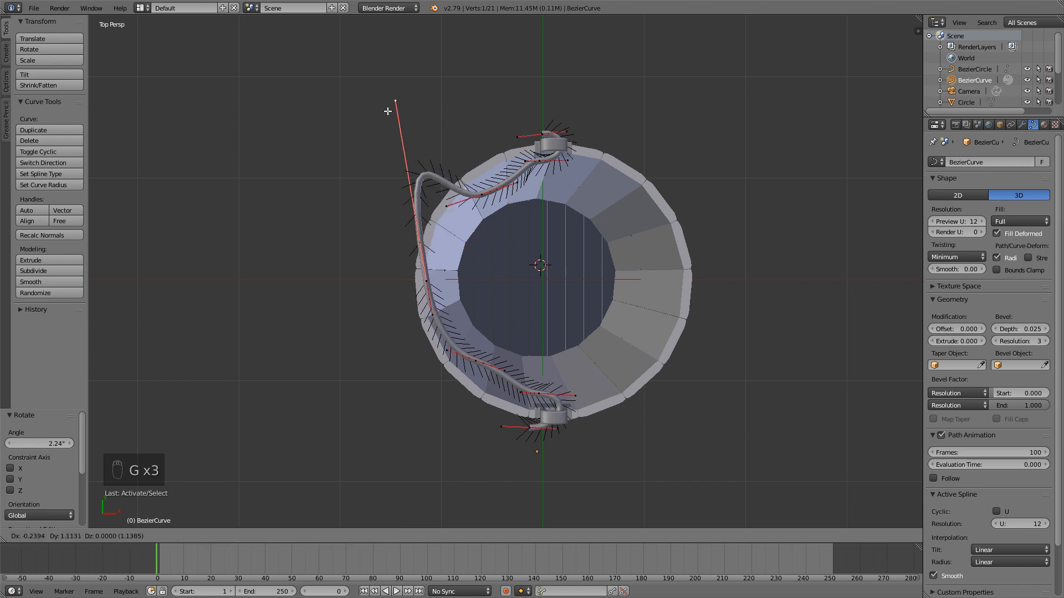
right_click(424, 276)
key("Tab")
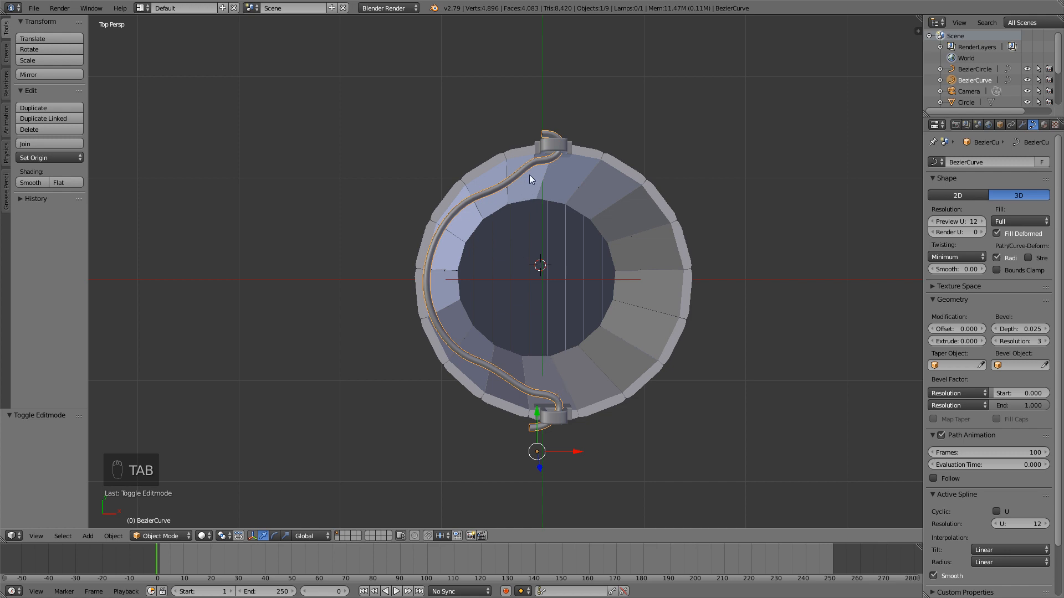
- Delete the two intermediate handle points between the leftmost point and the front and rear bracket points
key("Tab")
right_click(491, 191)
right_click(474, 360, "shift")
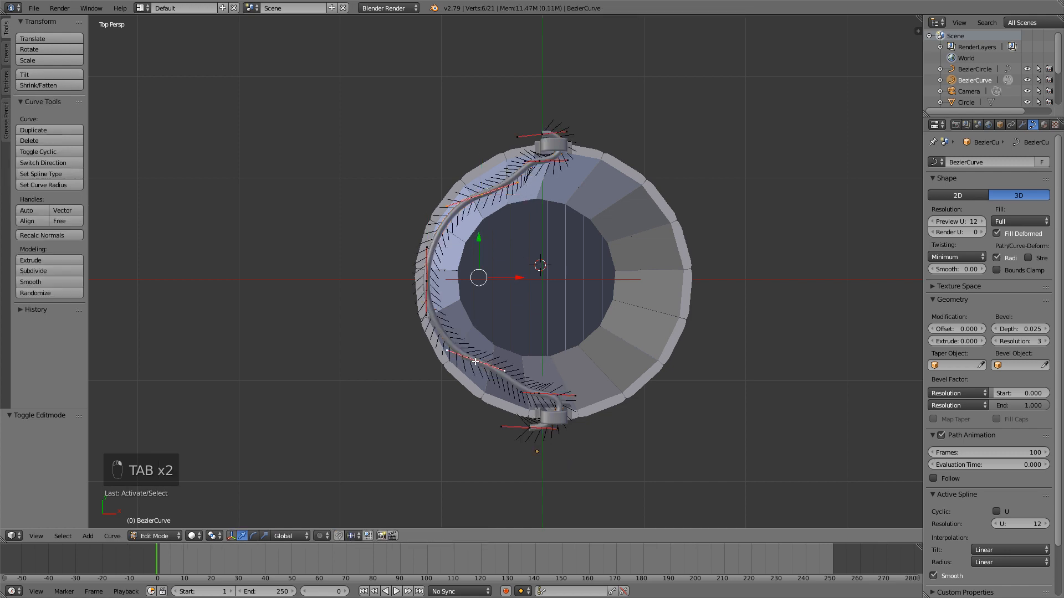
right_click(478, 359)
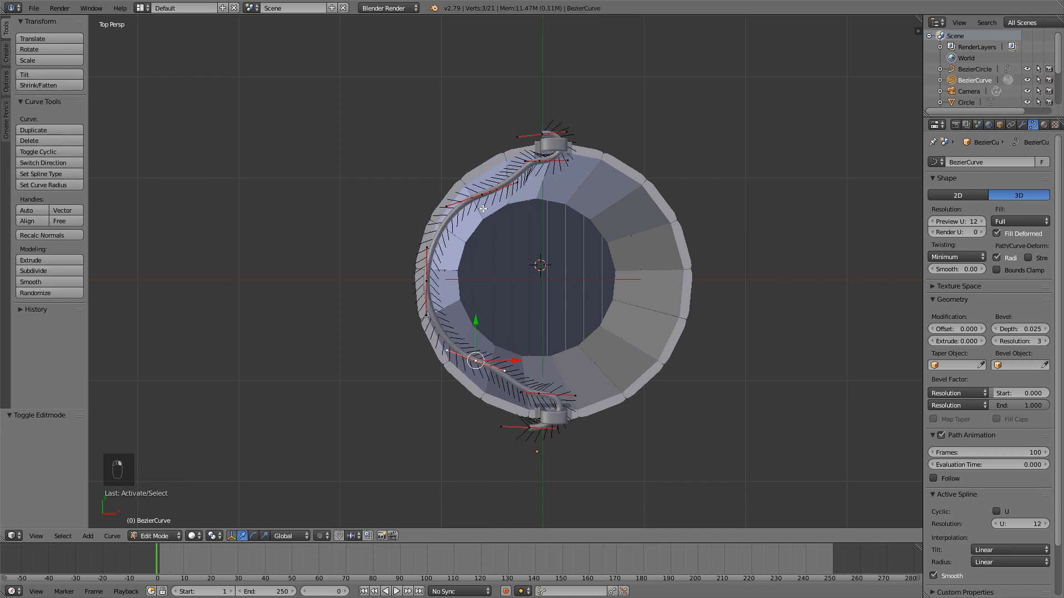
right_click(472, 197, "shift")
key("x")
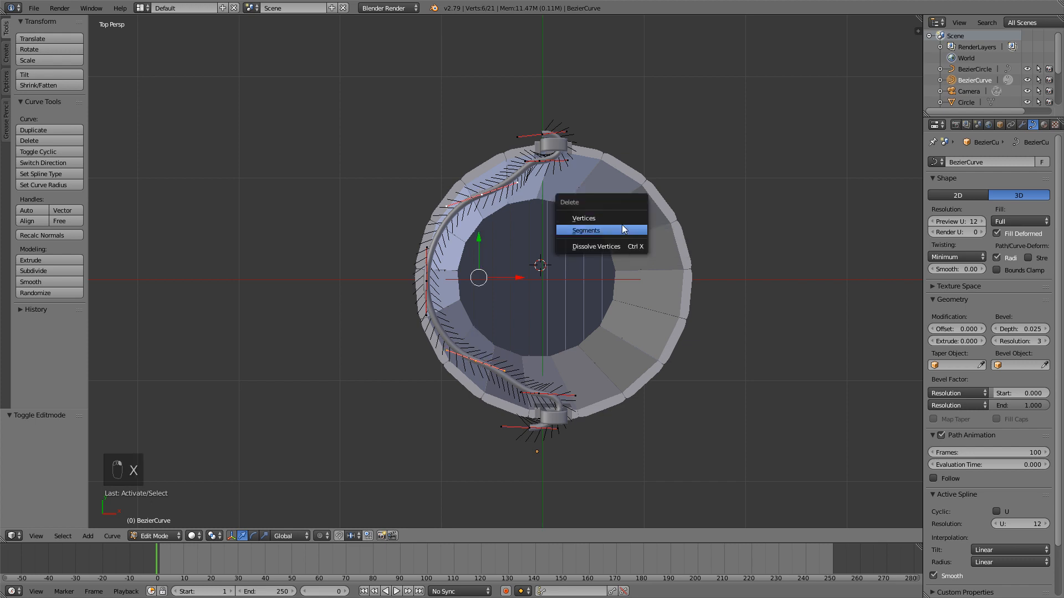
left_click(619, 219)
- Scale the leftmost handle point's handles by about 2.916 along Y and move the point outward about 0.08 in X
right_click(431, 276)
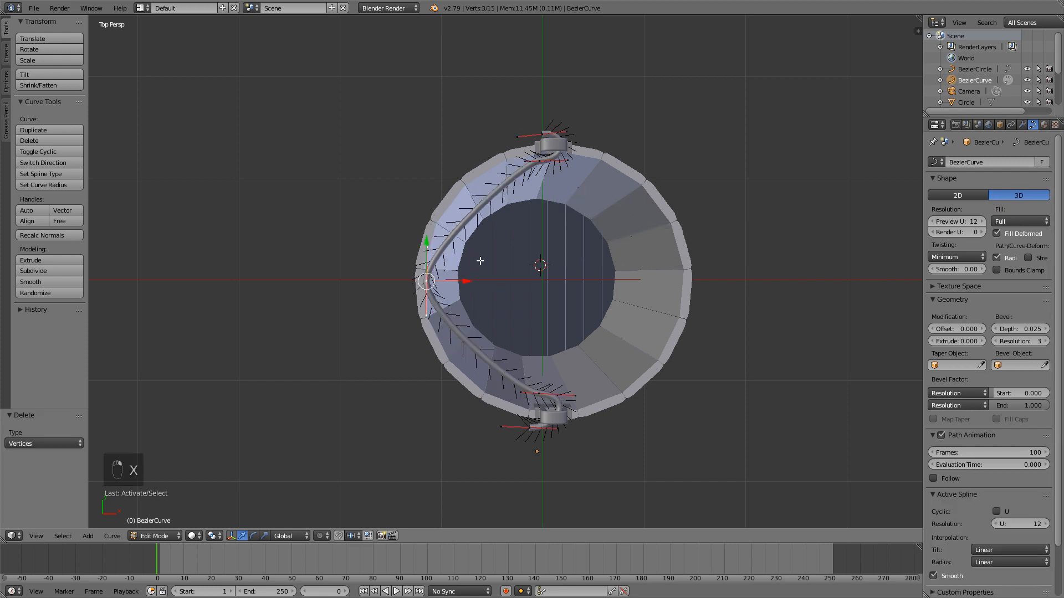
key("s")
key("y")
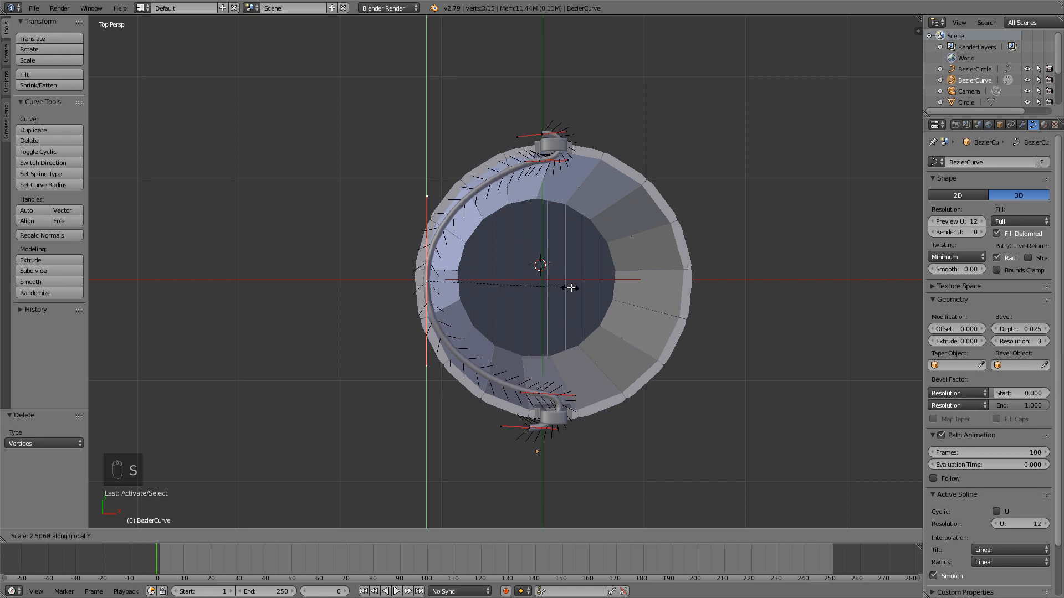
left_click(589, 291)
key("g")
left_click(584, 290)
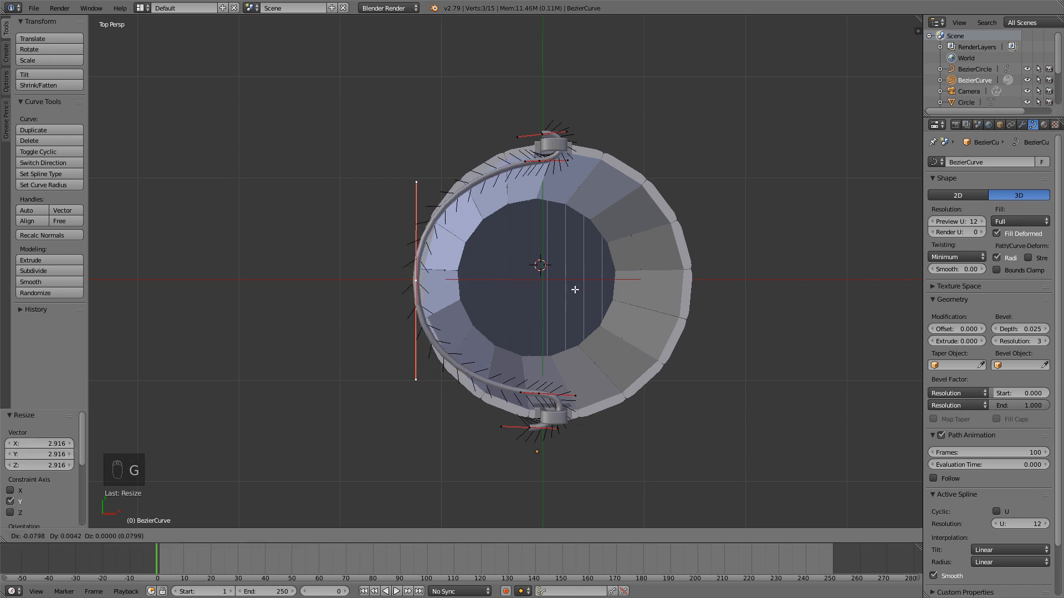
key("Tab")
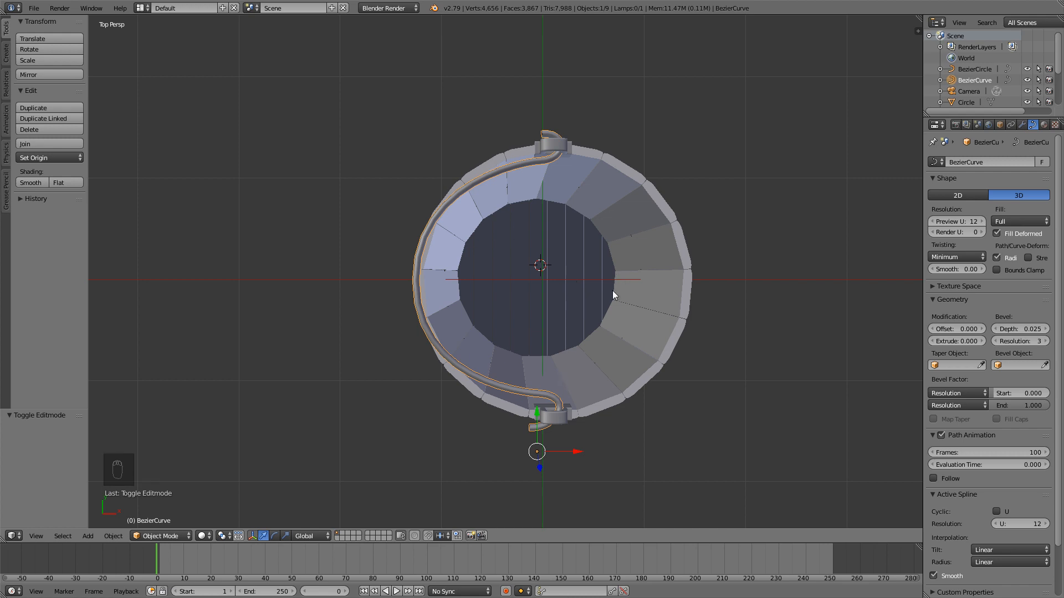
- Move the handle point just inside the front bracket by about -0.029 in X and -0.063 in Y
key("Tab")
right_click(548, 389)
key("g")
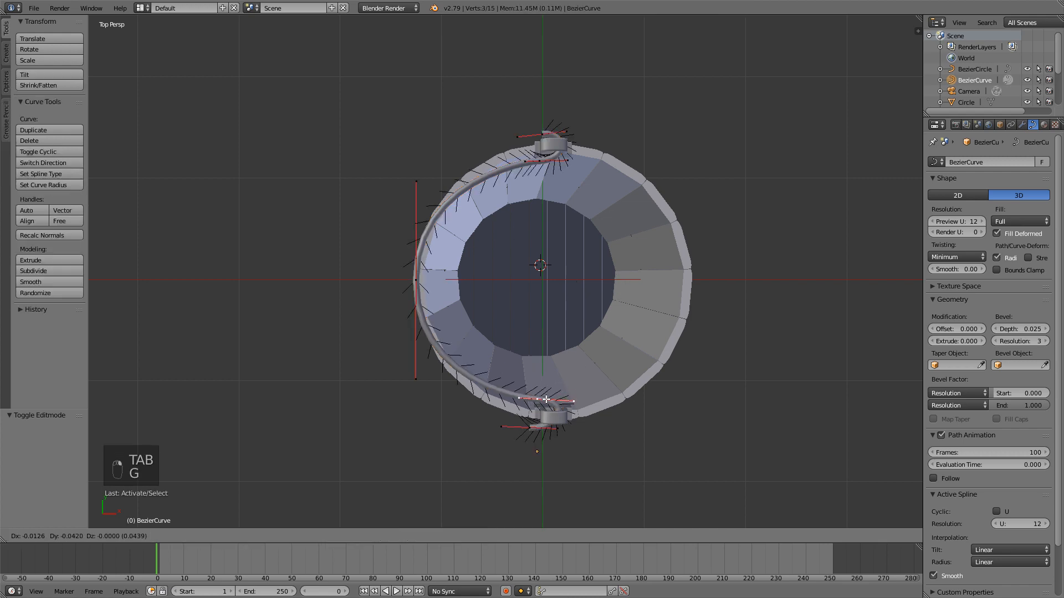
left_click(545, 402)
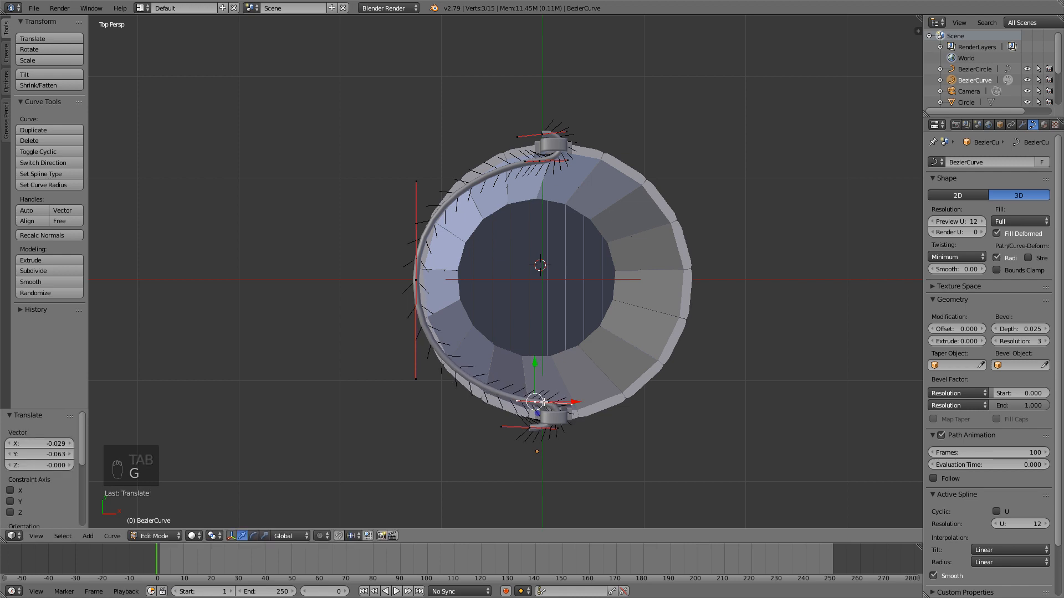
key("Tab")
- Convert the handle curve to a mesh
middle_click_drag(576, 227, 575, 252)
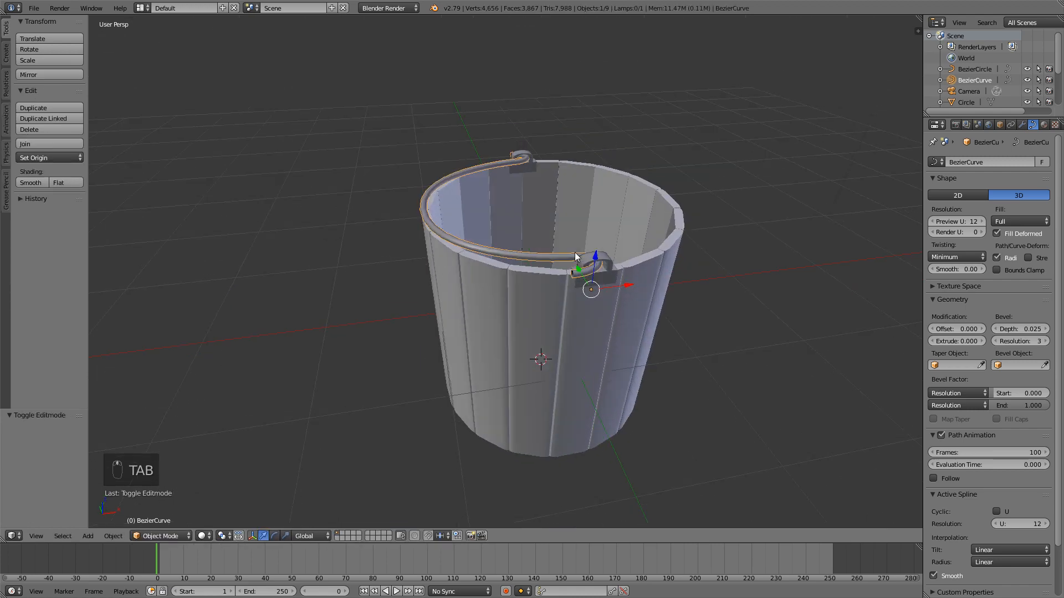
scroll(574, 252, "up", 3)
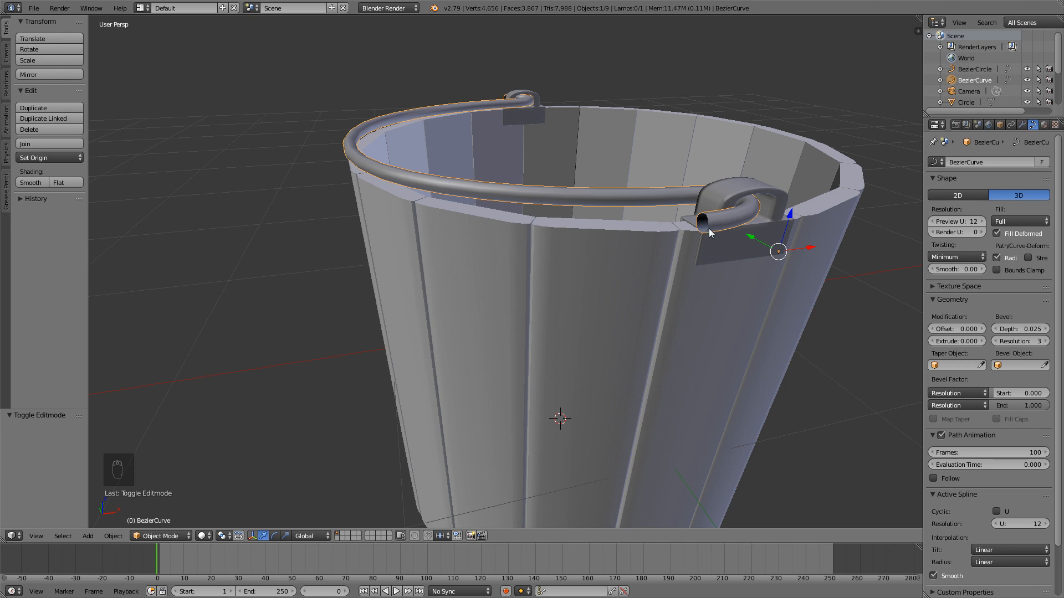
key("alt+c")
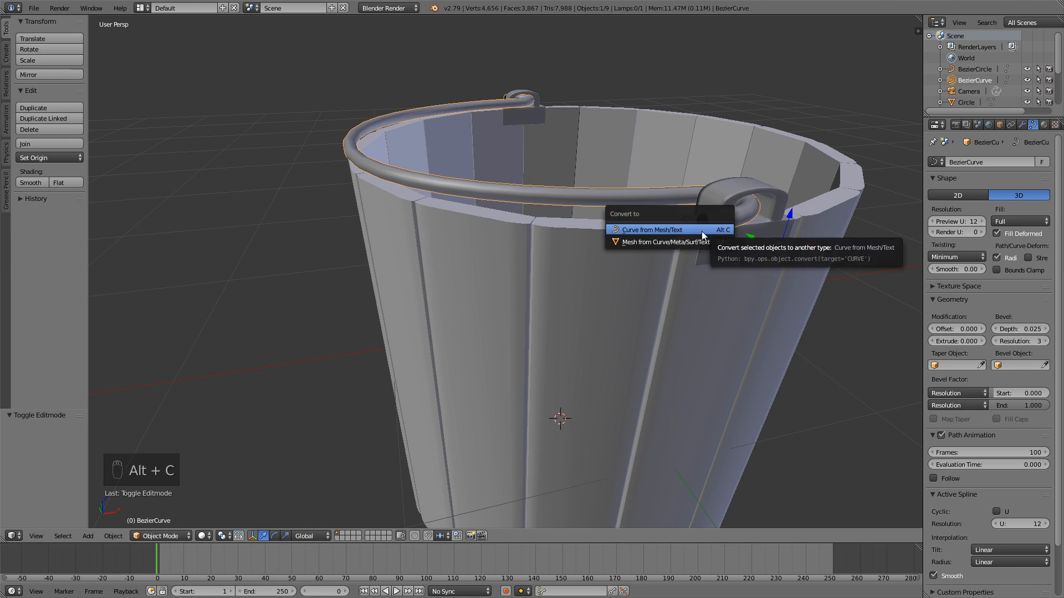
left_click(645, 242)
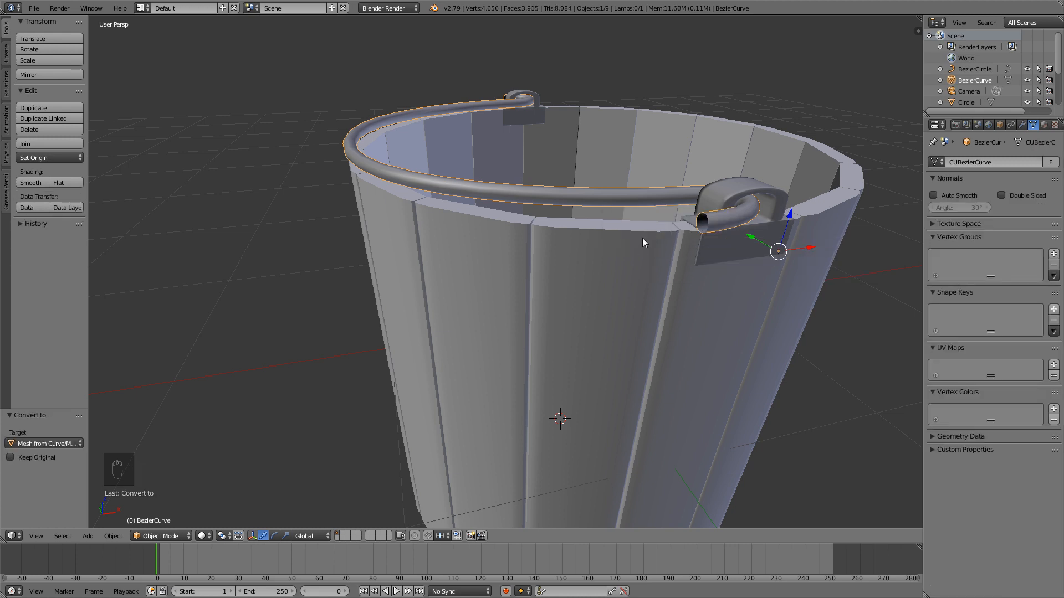
- In vertex select mode, select the open edge loop at the handle's front end and fill it with a face
key("Tab")
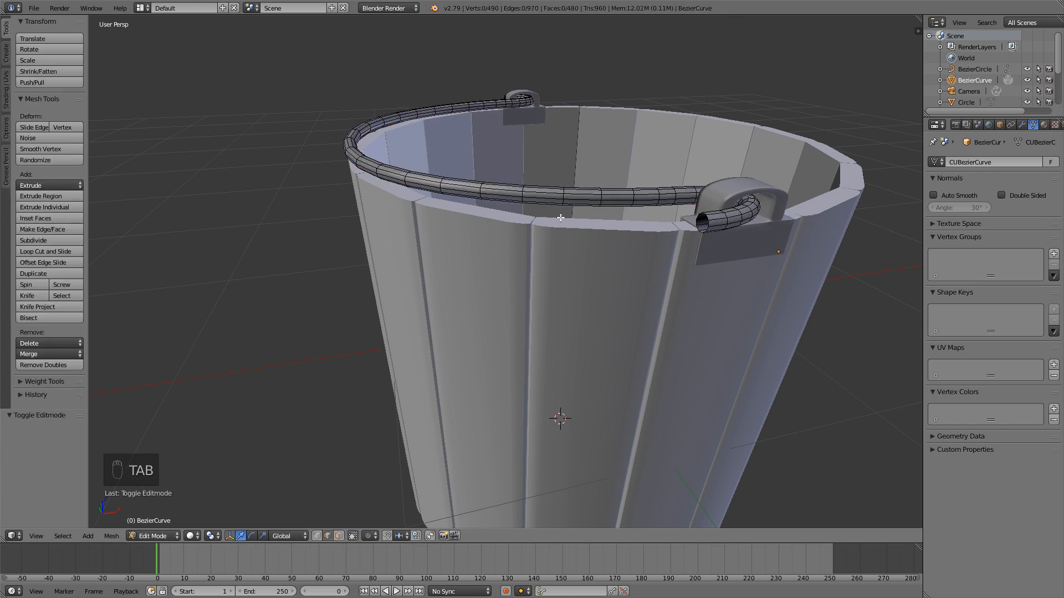
scroll(765, 213, "up", 4)
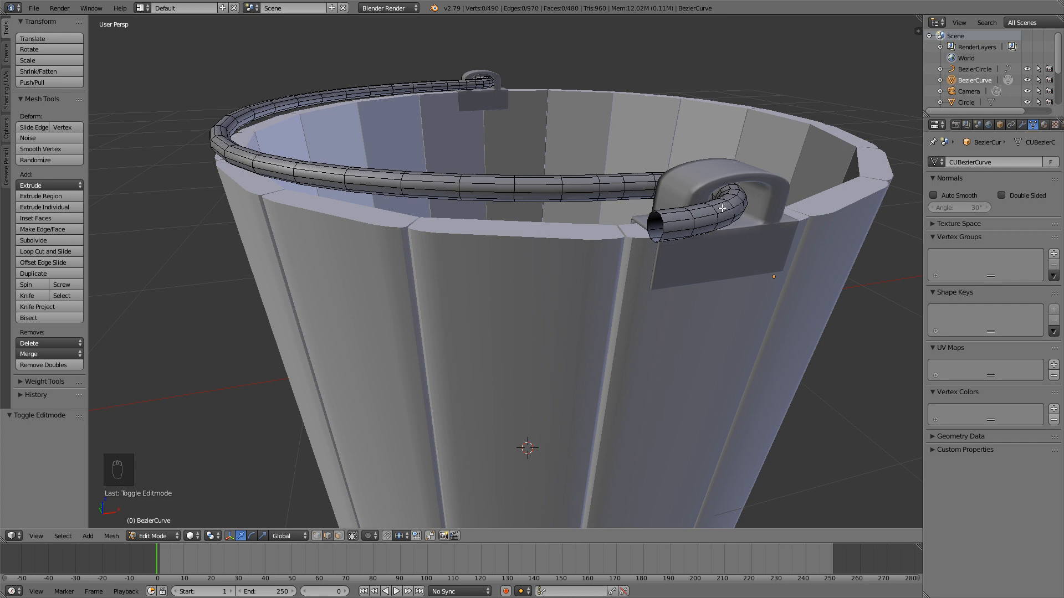
key("ctrl+Tab")
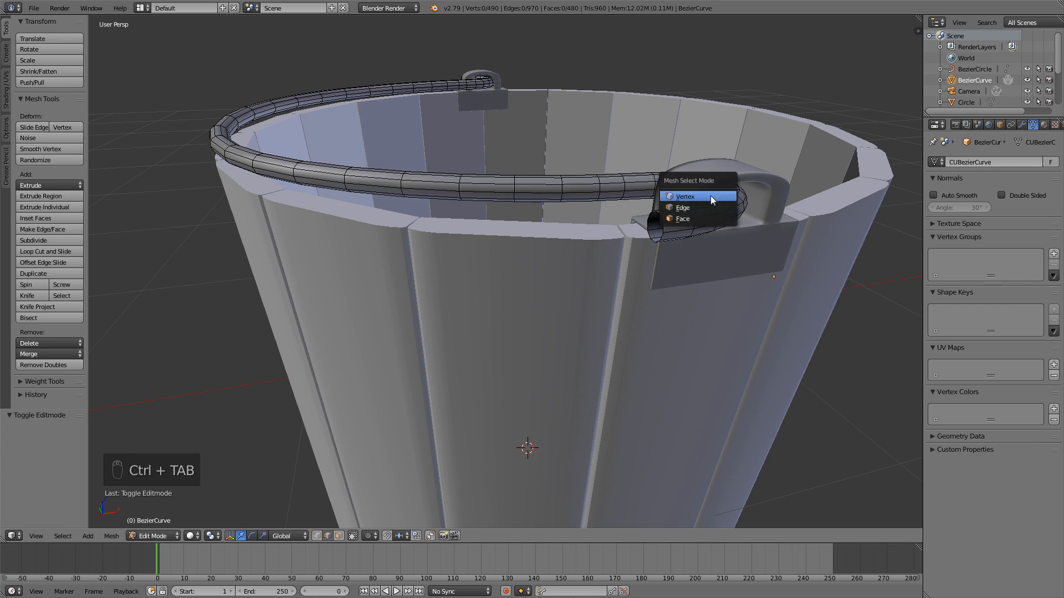
left_click(715, 194)
scroll(722, 229, "up", 2)
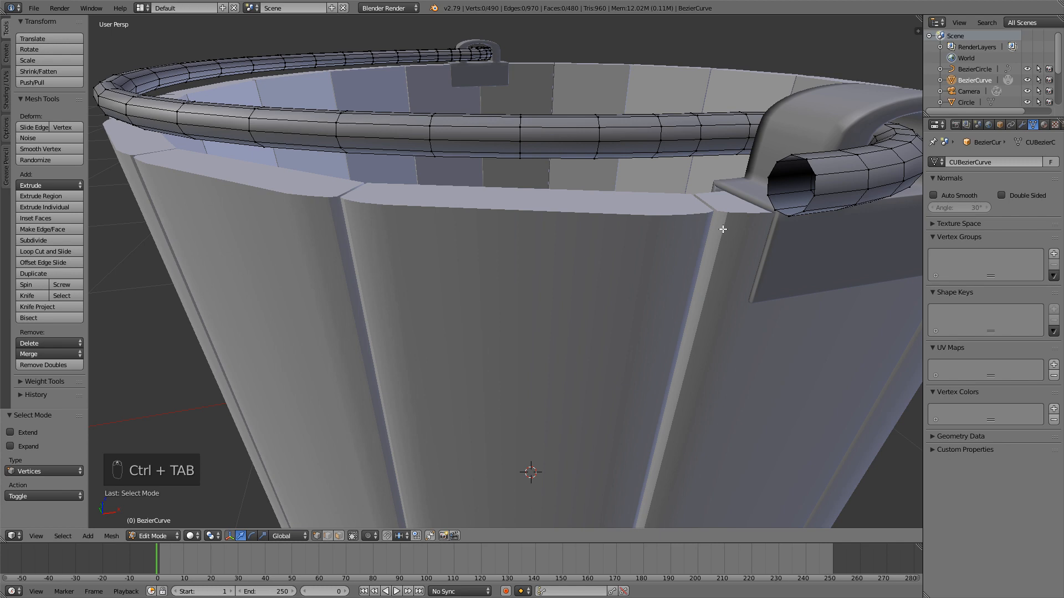
left_click(820, 187, "alt")
key("f")
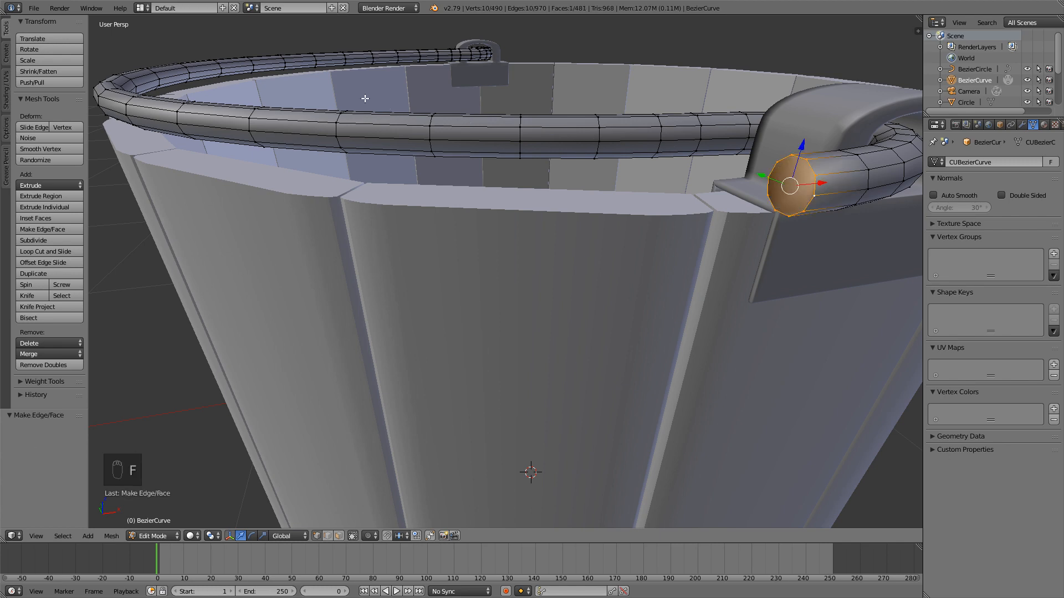
- Fill the open edge loop at the handle's rear end with a face and leave mesh editing
middle_click_drag(366, 98, 532, 107)
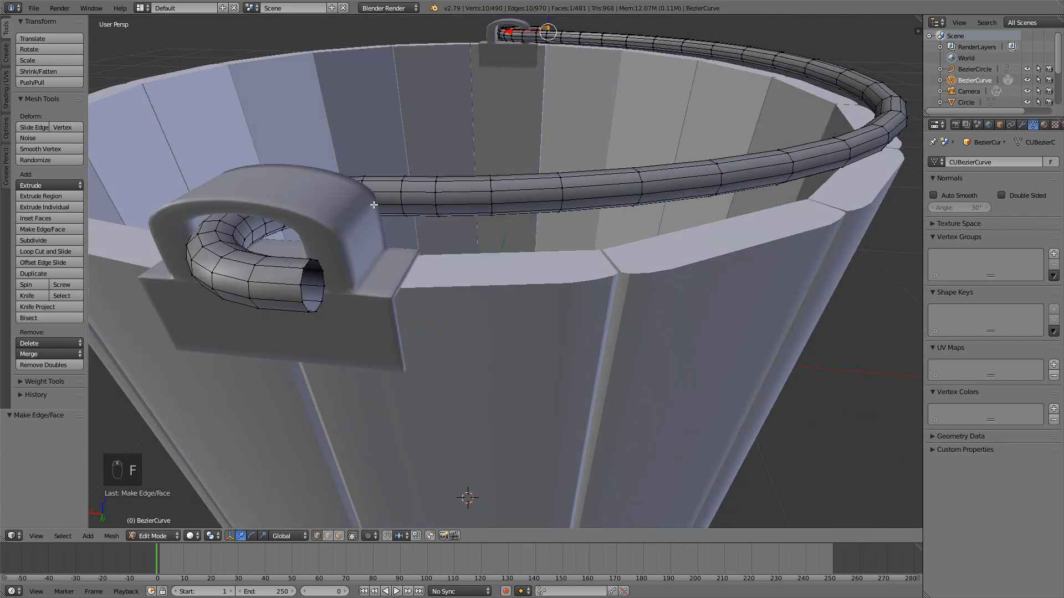
left_click(325, 276, "alt")
key("f")
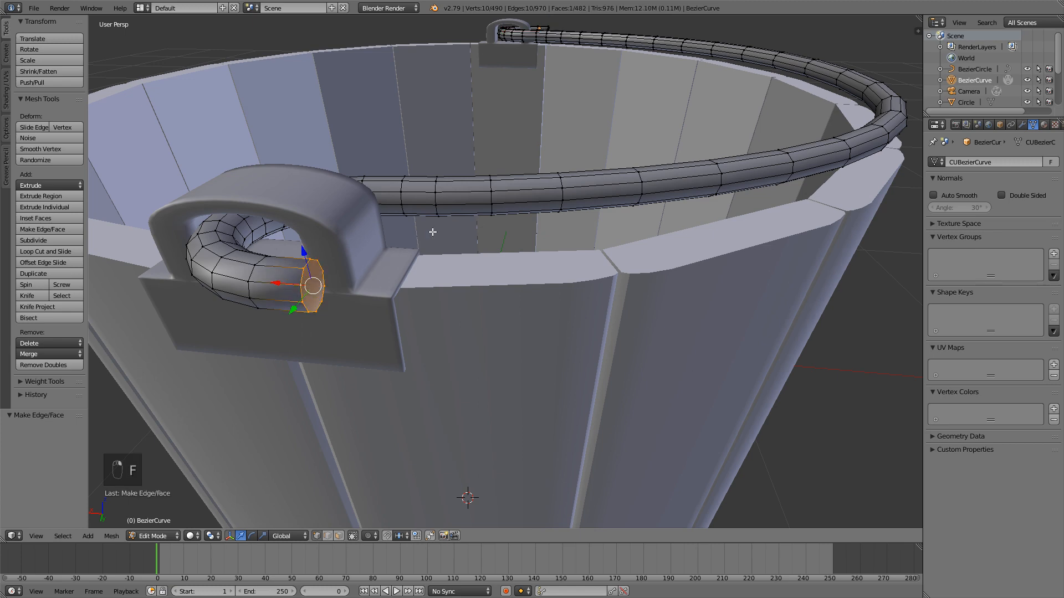
key("Tab")
- Deselect everything and examine the finished handle and its brackets from the side, from above and up close
scroll(643, 205, "down", 6)
middle_click_drag(734, 209, 470, 164)
scroll(548, 186, "down", 3)
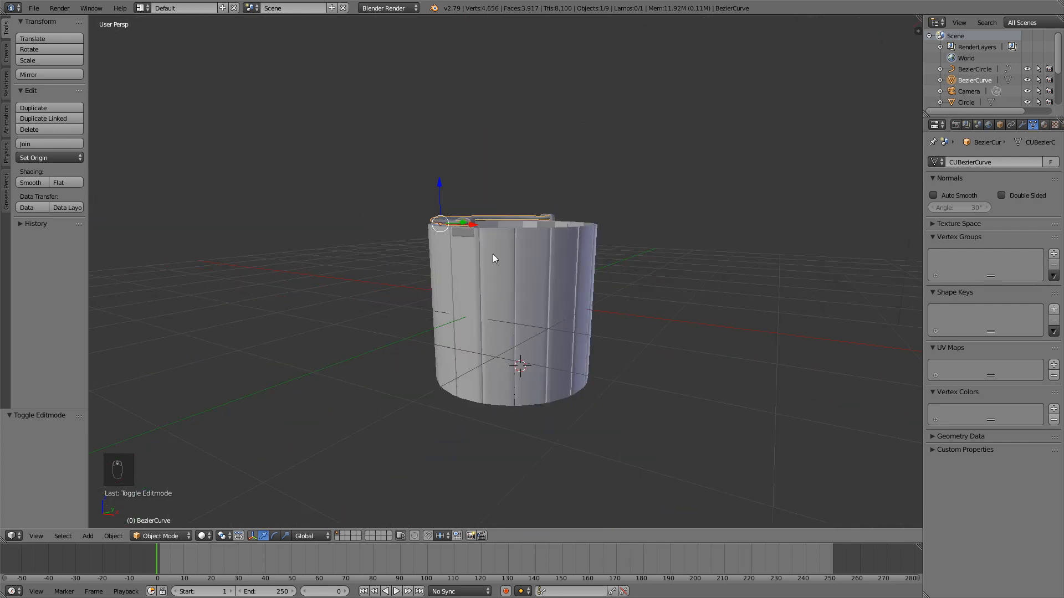
key("a")
middle_click_drag(469, 236, 506, 330)
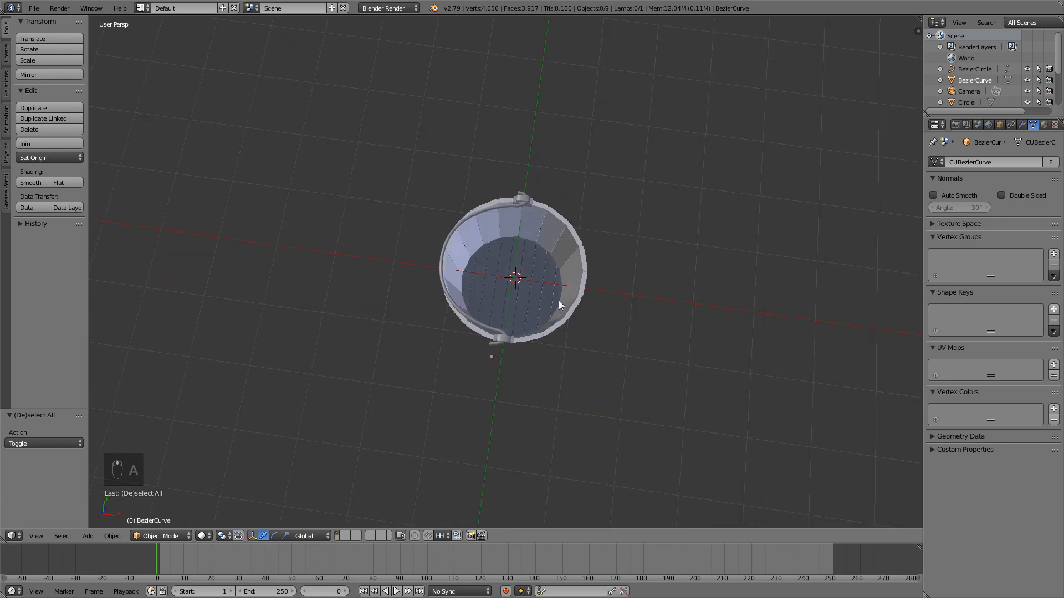
scroll(565, 305, "up", 5)
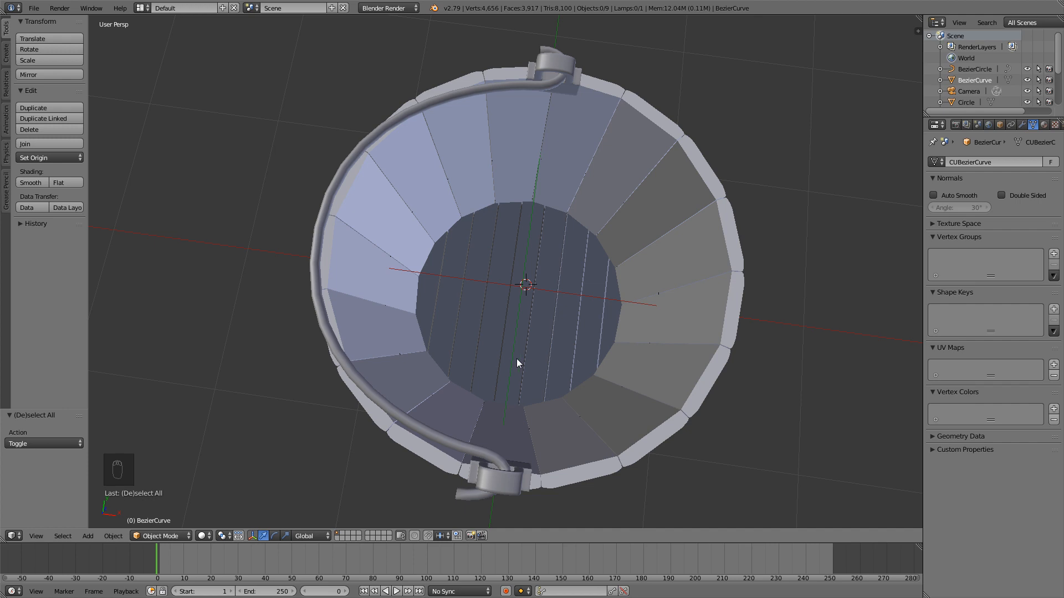
middle_click_drag(561, 447, 553, 383)
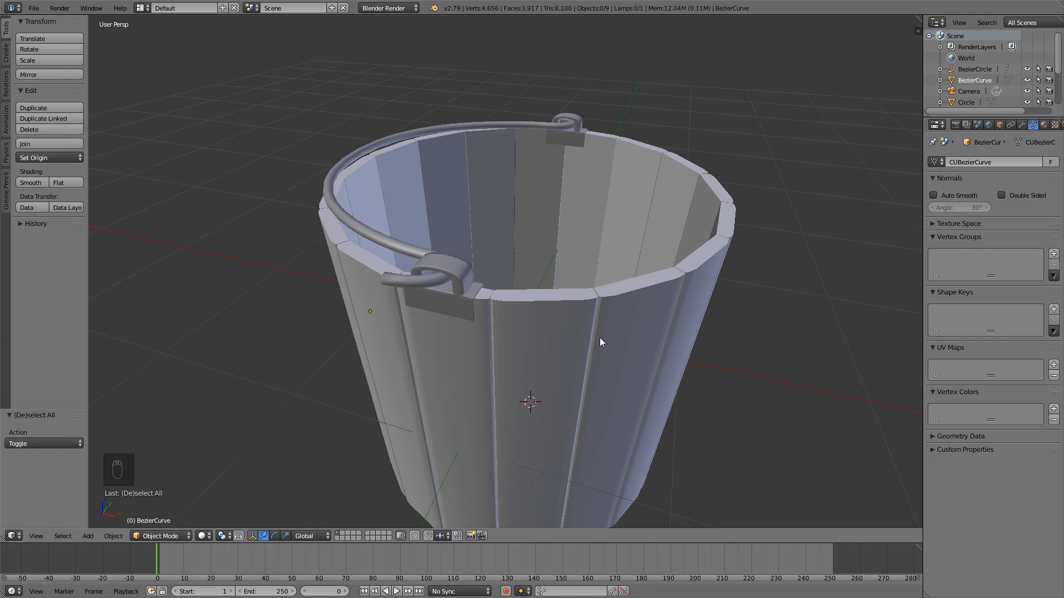
mouse_move(602, 307)
middle_mouse_down()
mouse_move(587, 282)
mouse_move(602, 311)
middle_mouse_up()
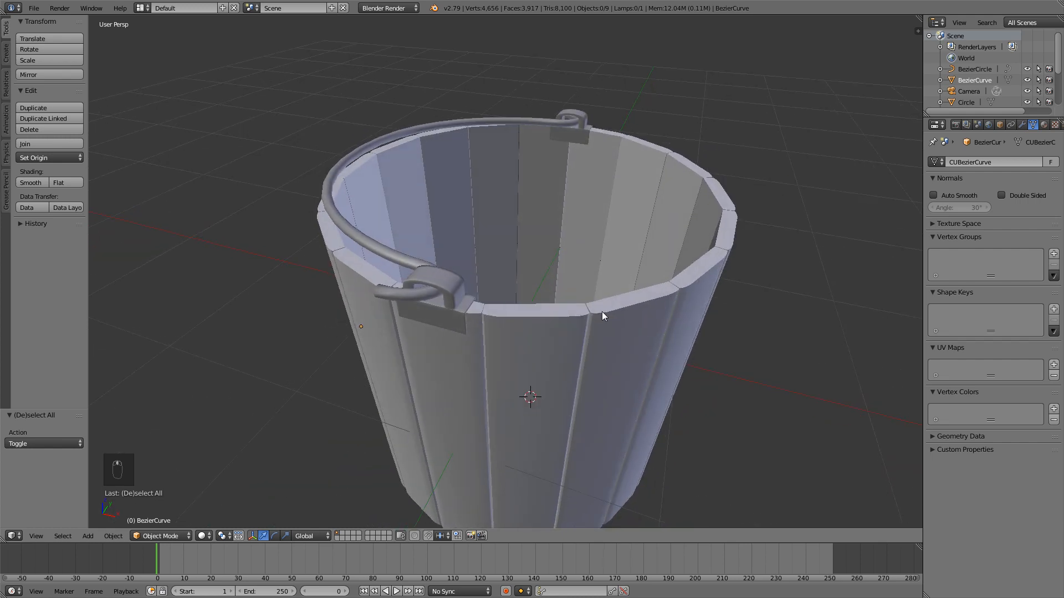
key("KP_7")
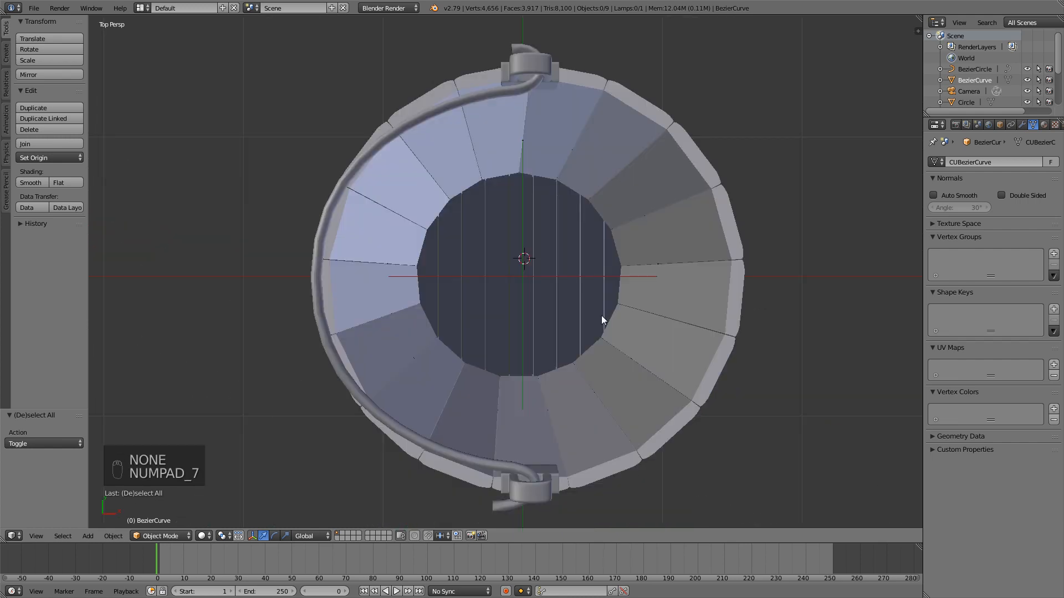
middle_click_drag(514, 377, 467, 356)
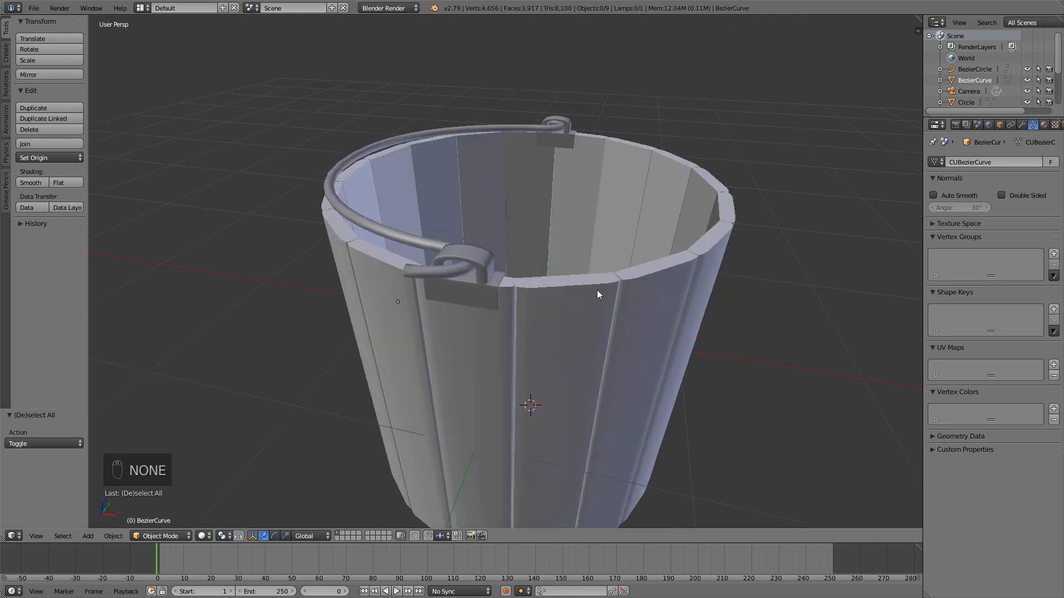
- Select the bucket body, snap the 3D cursor to its origin, and deselect everything
key("KP_7")
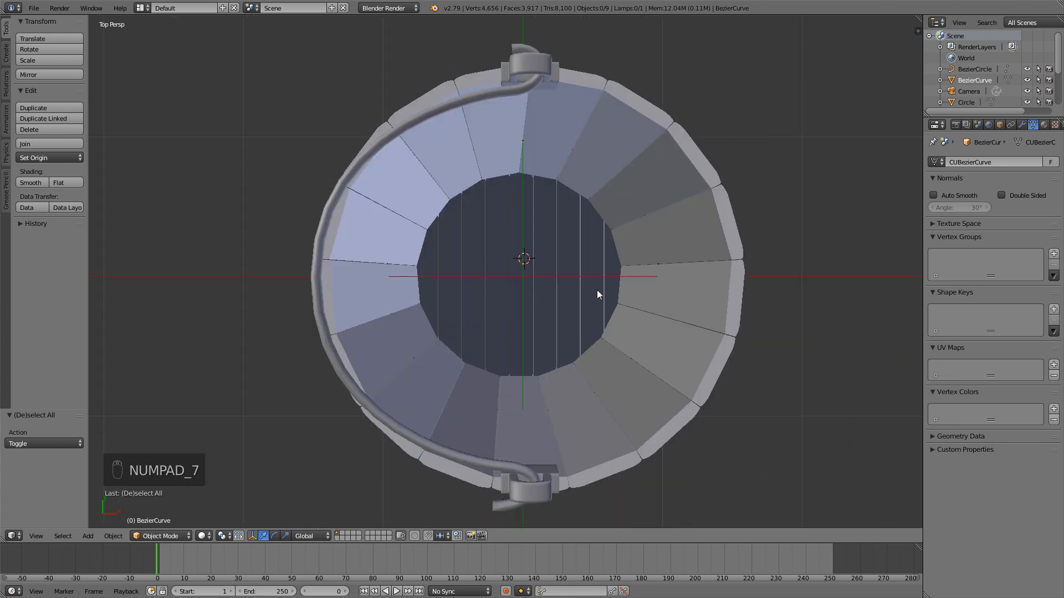
right_click(660, 194)
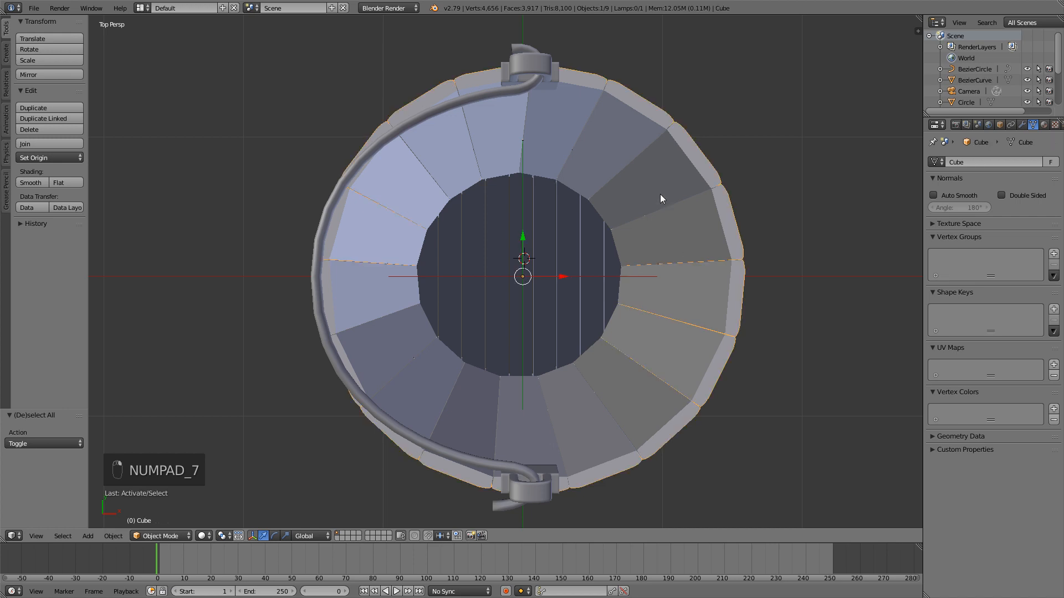
key("shift+s")
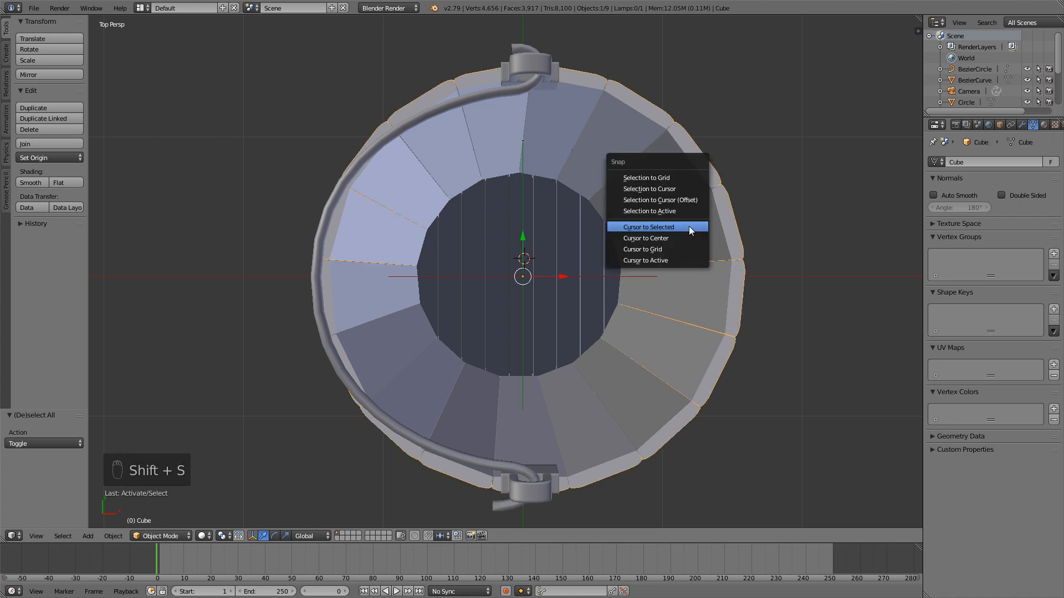
left_click(689, 226)
key("a")
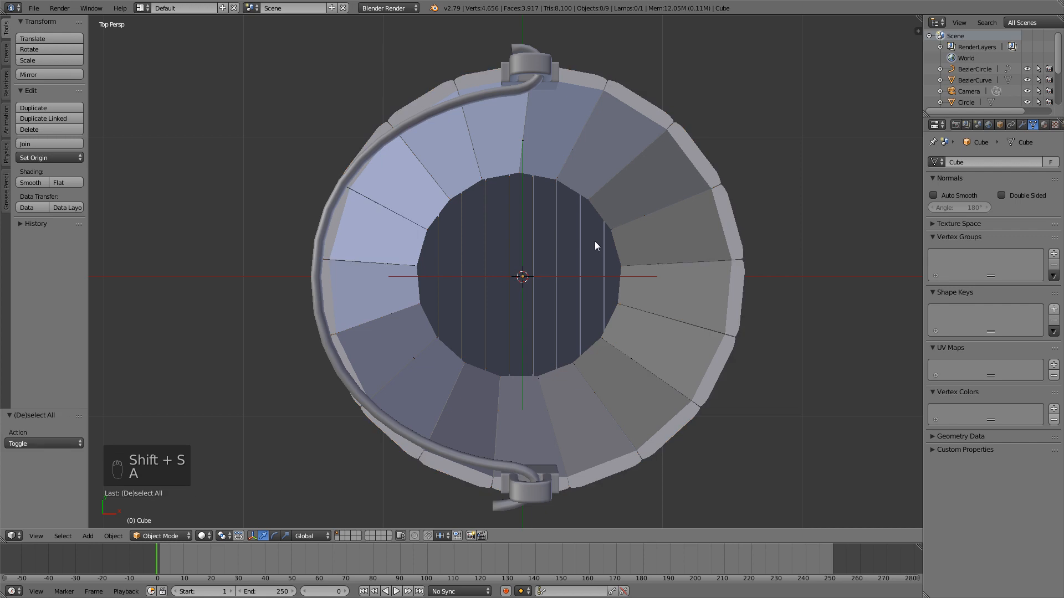
- Add a mesh cylinder at the 3D cursor with 32 vertices, radius 1, depth 2 and its cap fill type set to Nothing
key("shift+a")
mouse_move(585, 230)
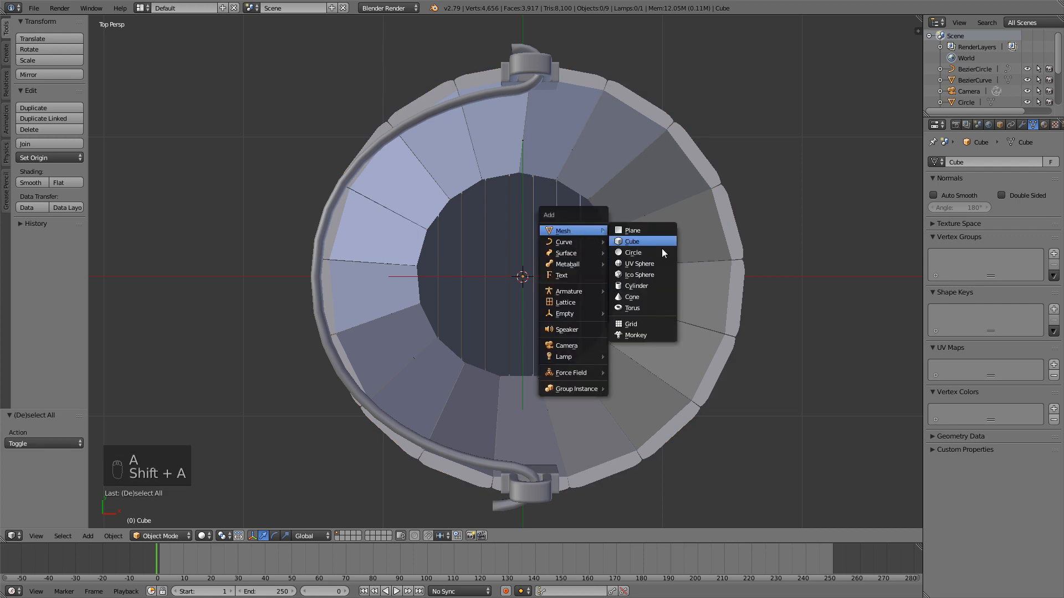
left_click(641, 285)
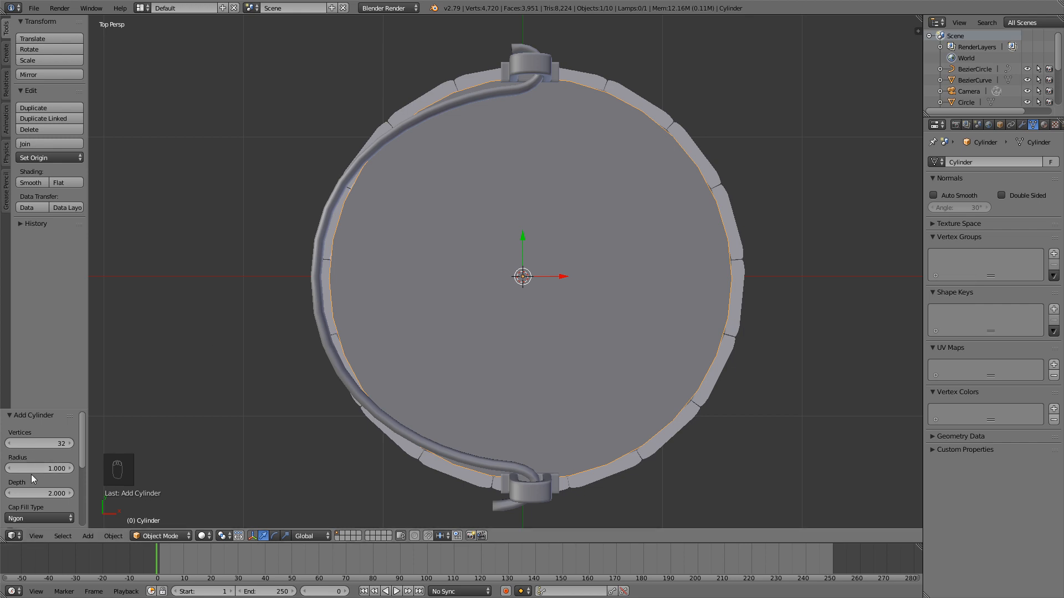
scroll(34, 499, "down", 1)
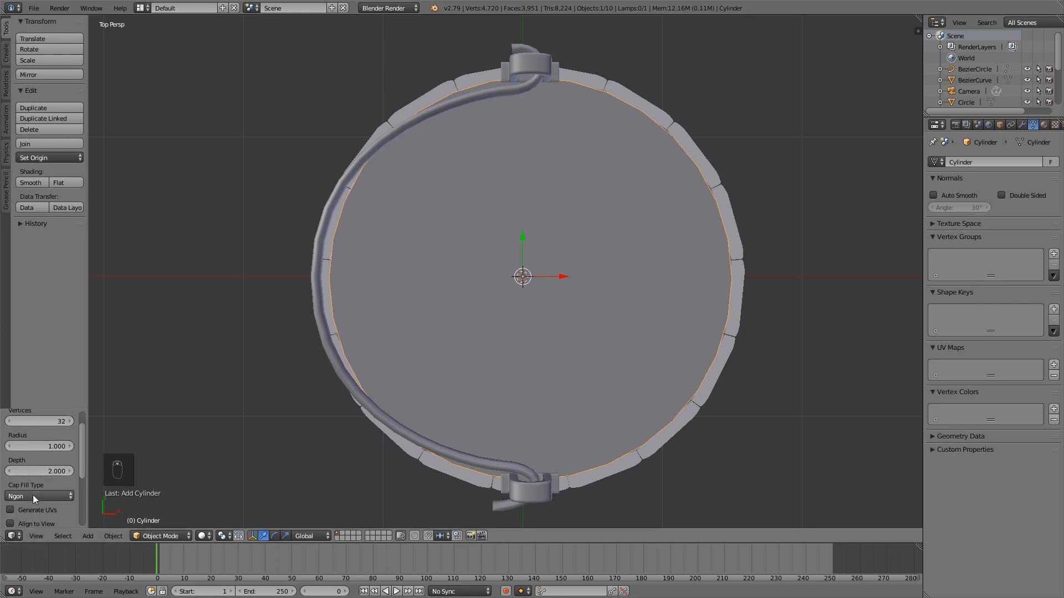
left_click(33, 496)
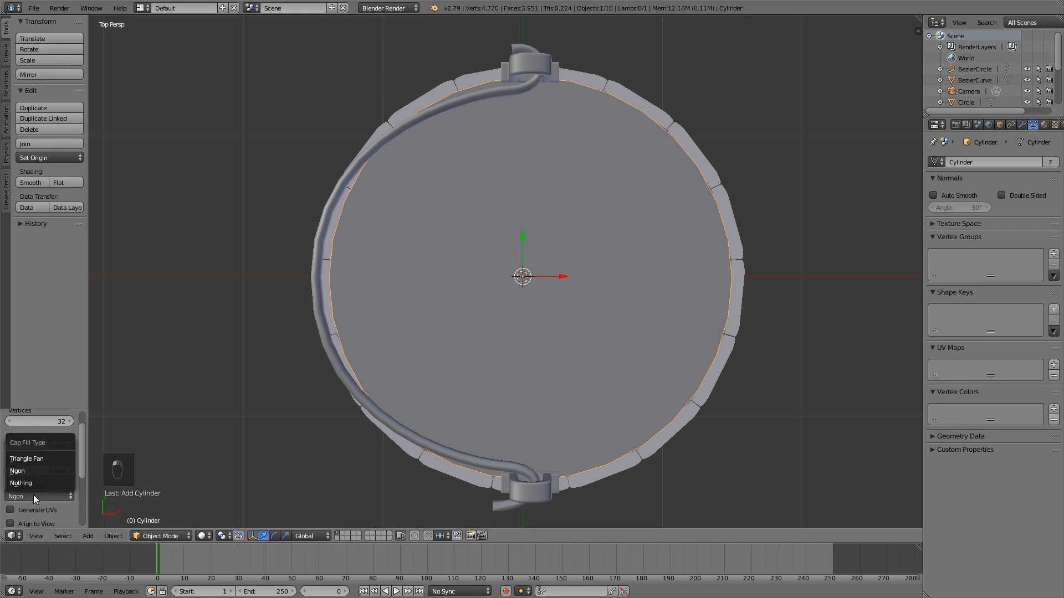
left_click(29, 482)
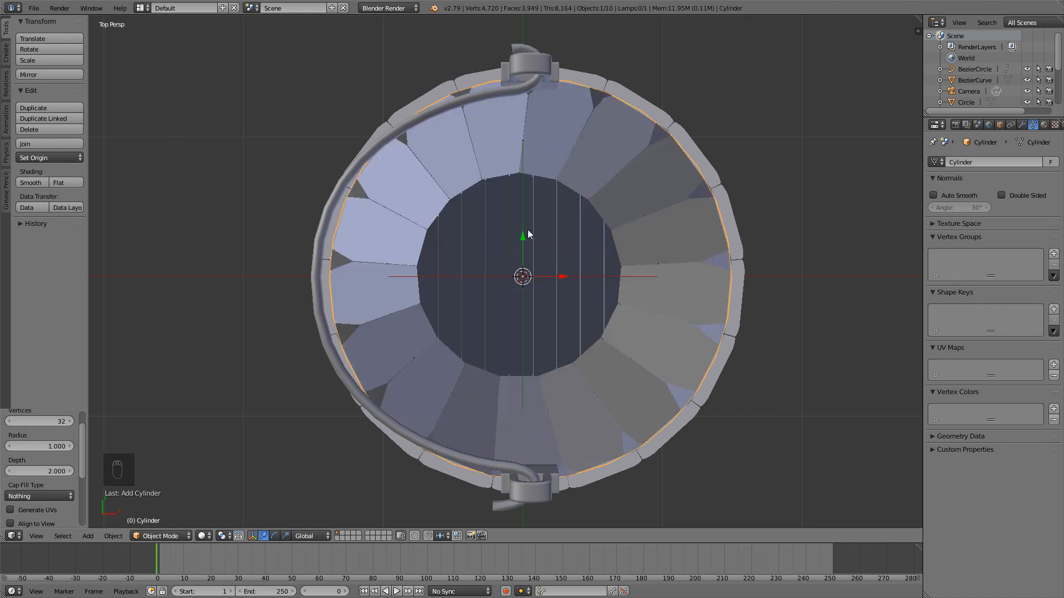
- Scale the open cylinder to about 0.121 along Z, and enlarge it uniformly by about 1.083 to form a band around the bucket
middle_click_drag(565, 370, 560, 260)
scroll(532, 331, "down", 4)
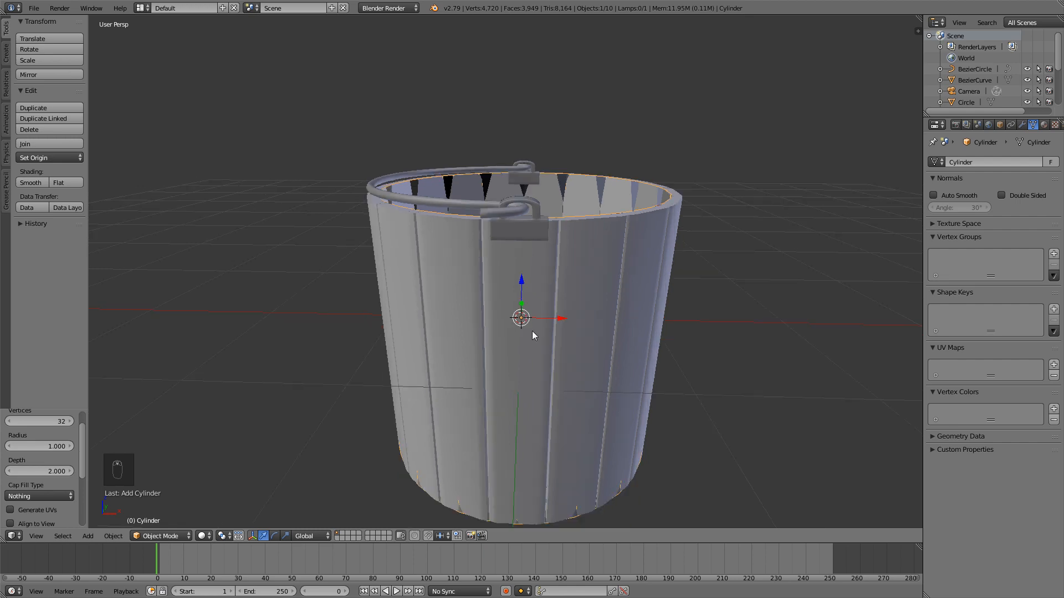
key("s")
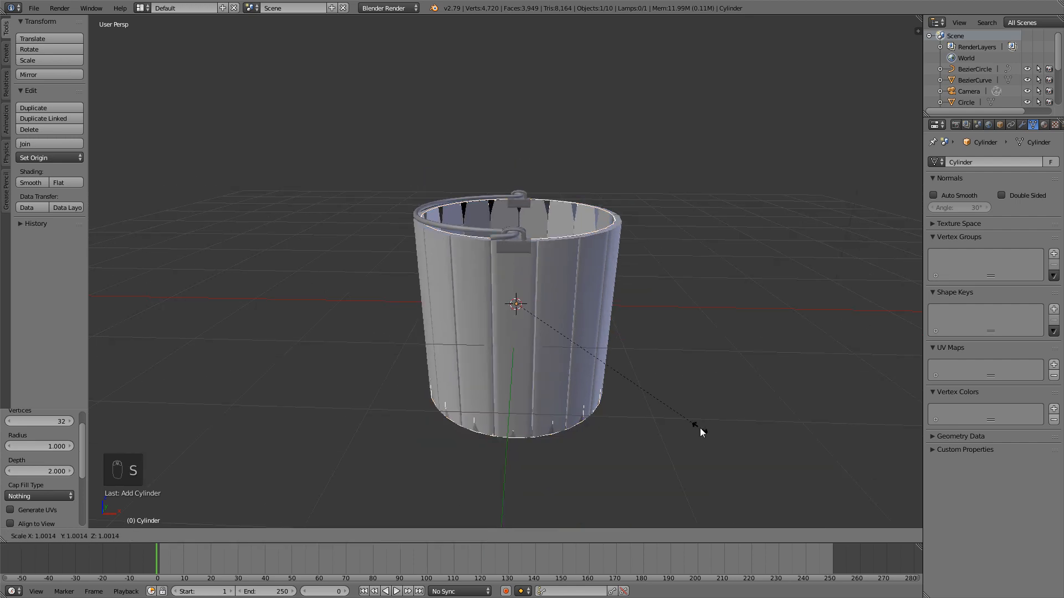
key("z")
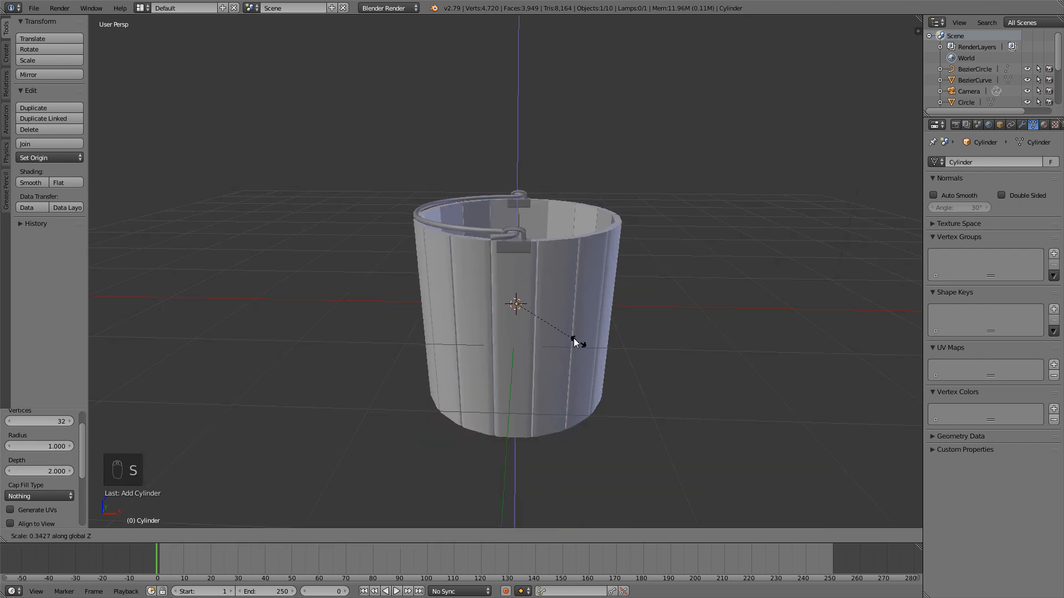
left_click(546, 317)
key("s")
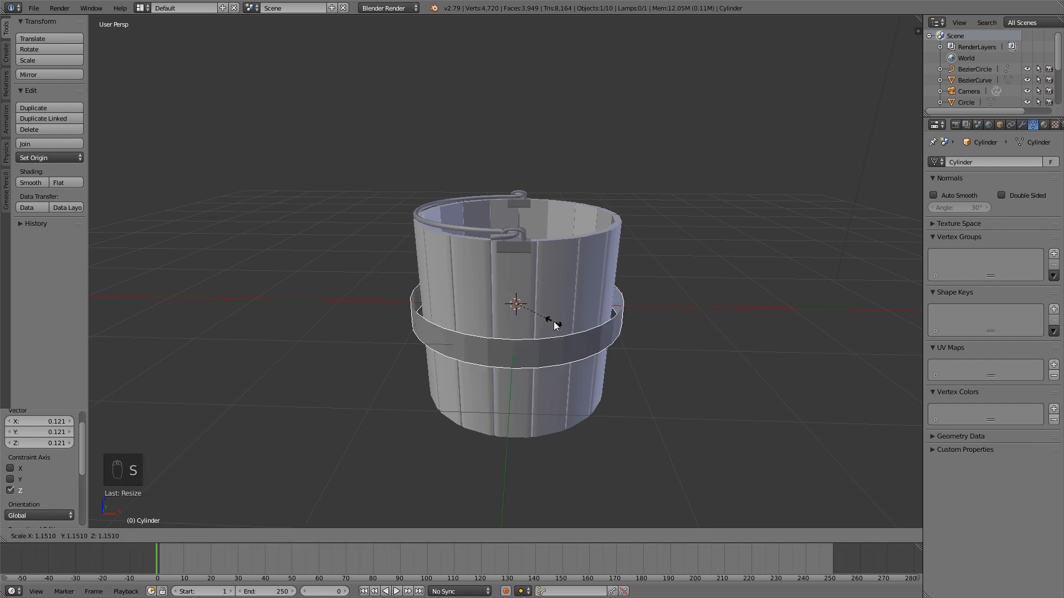
left_click(551, 317)
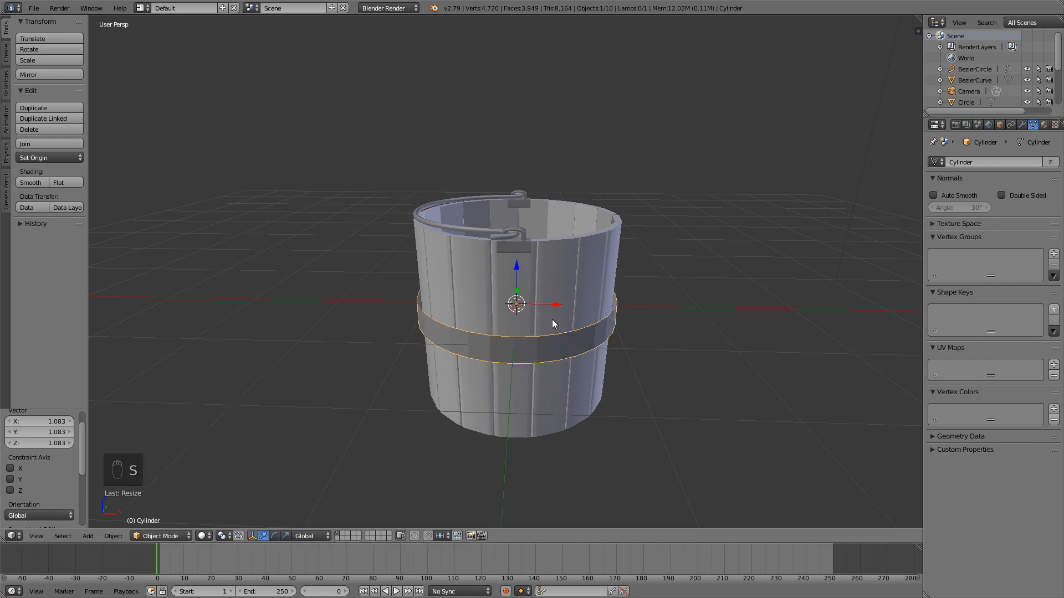
- Make the band narrower by scaling it to about 0.447 along Z
middle_click_drag(556, 313, 623, 354)
scroll(630, 357, "up", 2)
key("s")
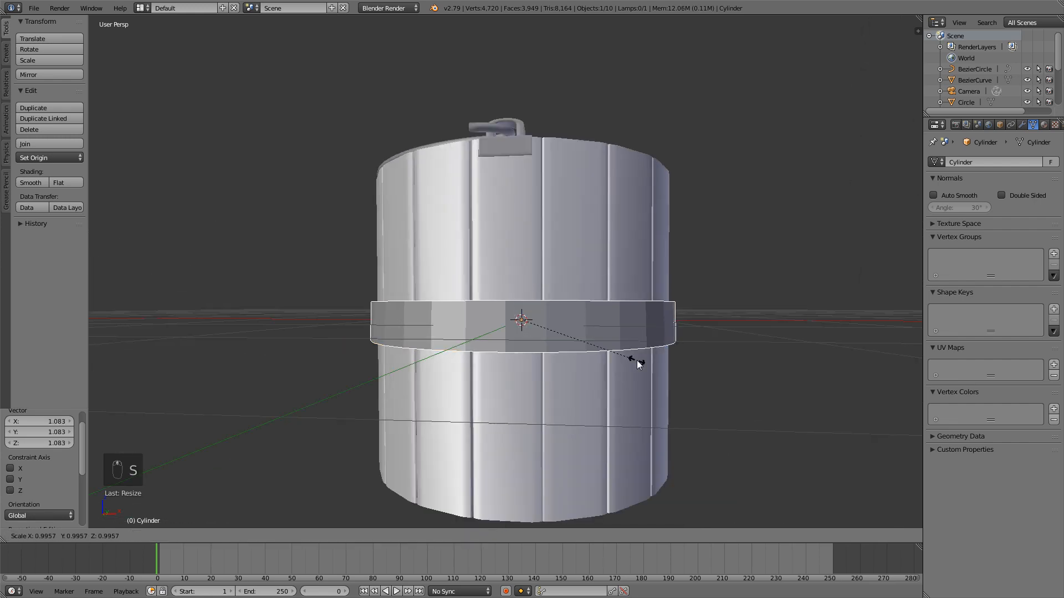
key("z")
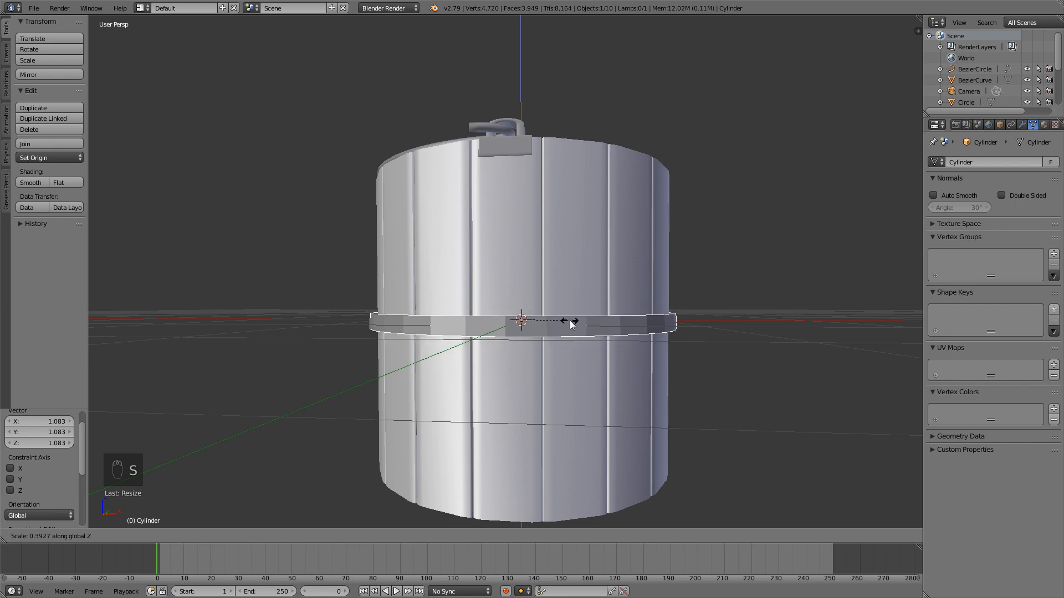
left_click(577, 324)
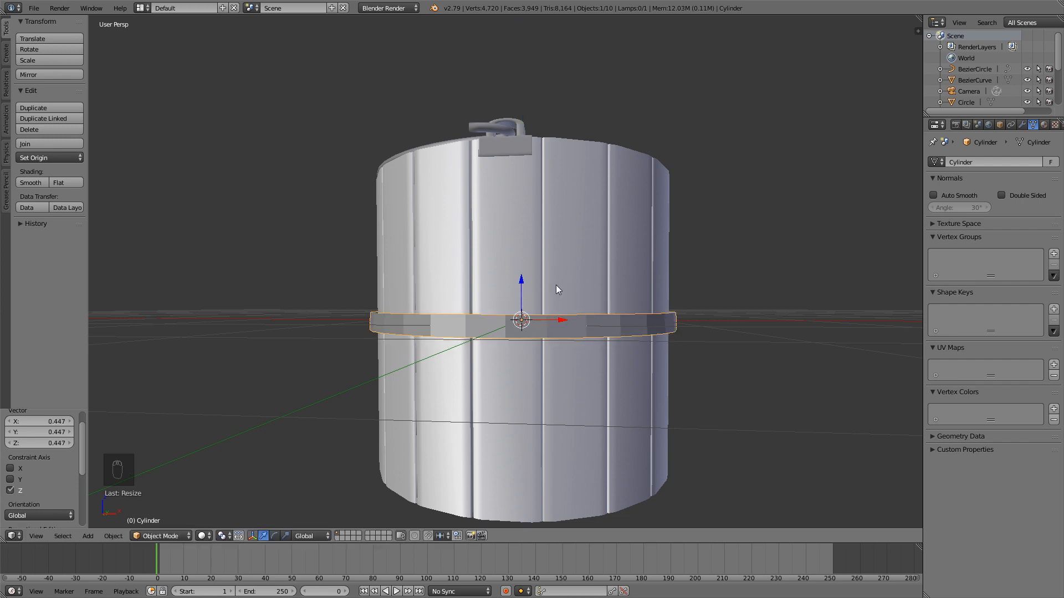
- Scale the band uniformly to about 0.975 so it sits closer to the bucket's staves
middle_click_drag(572, 259, 584, 304)
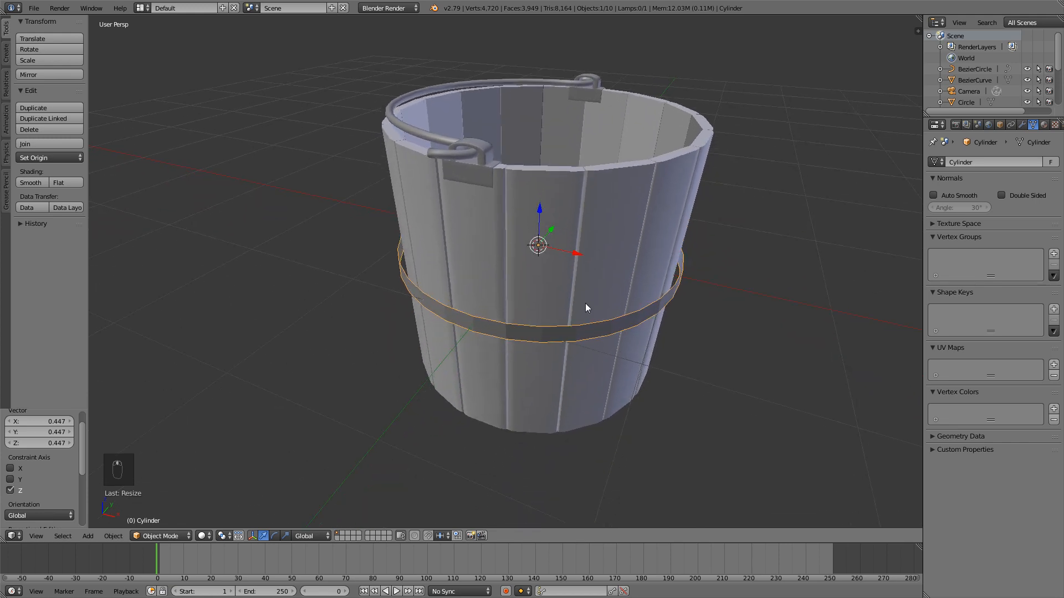
scroll(590, 313, "up", 4)
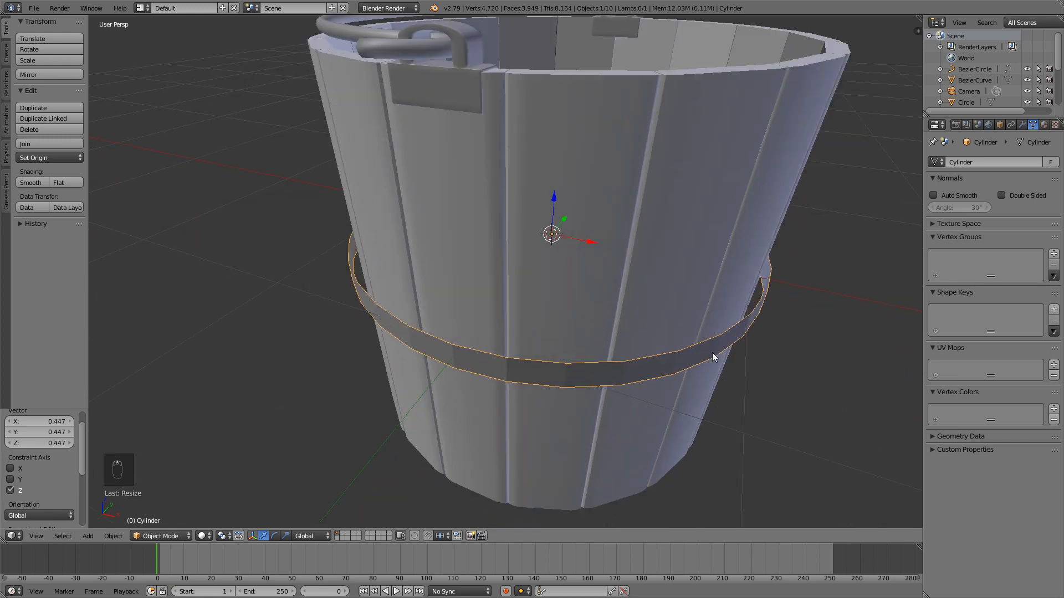
key("s")
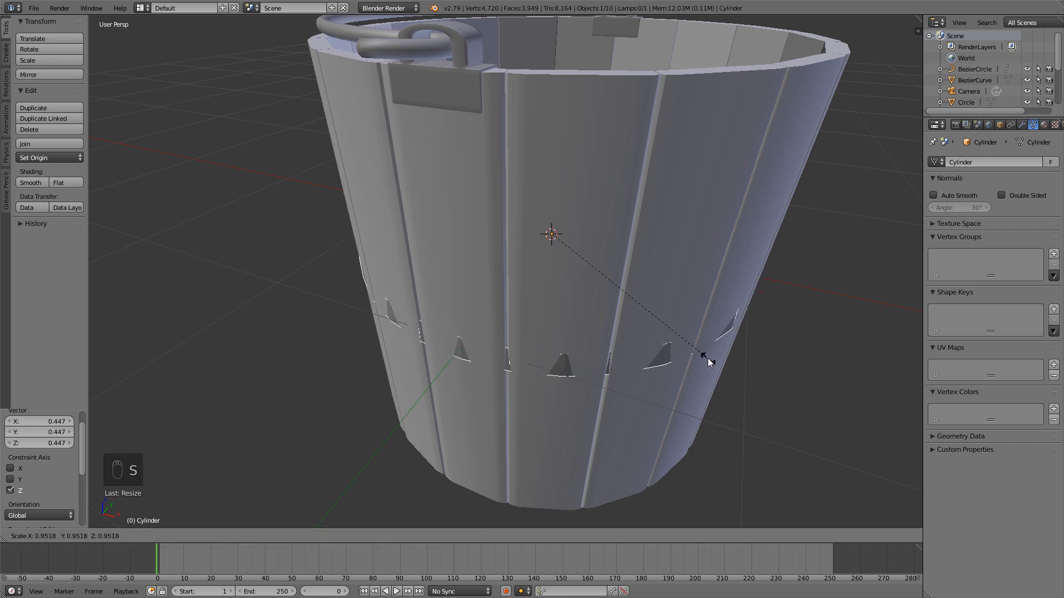
left_click(713, 361)
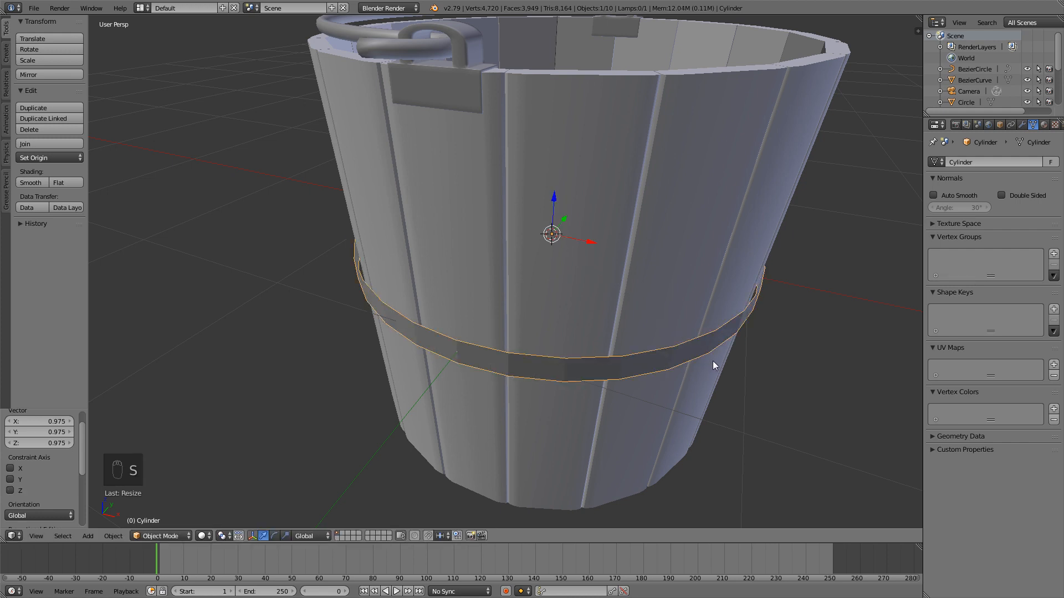
- Extrude all the band's faces in place and scale the extrusion inward to about 0.971 in X and Y only, giving the band thickness
scroll(556, 364, "up", 3)
key("Tab")
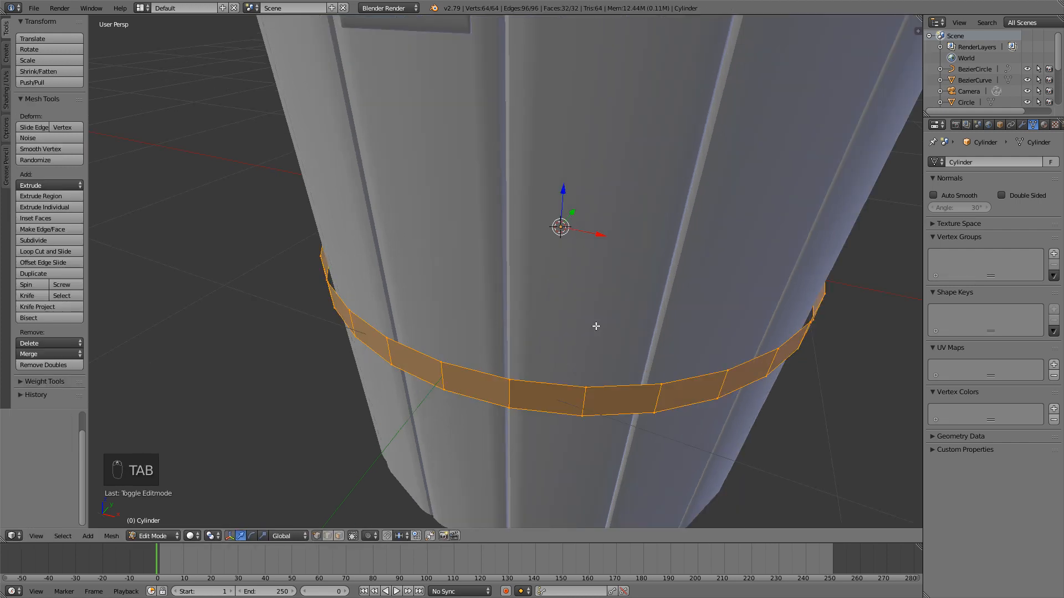
key("e")
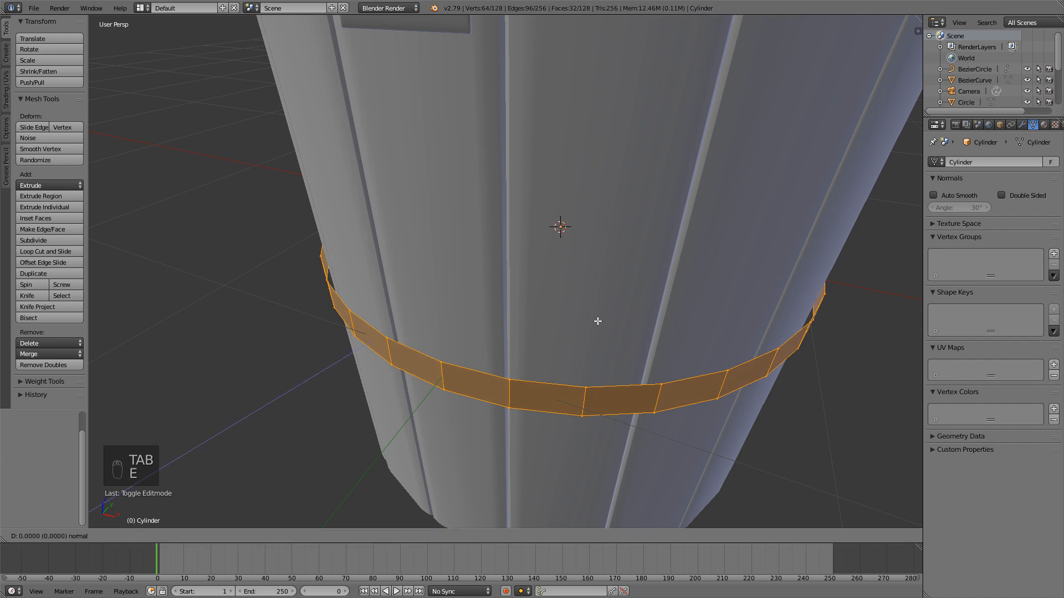
right_click(574, 279)
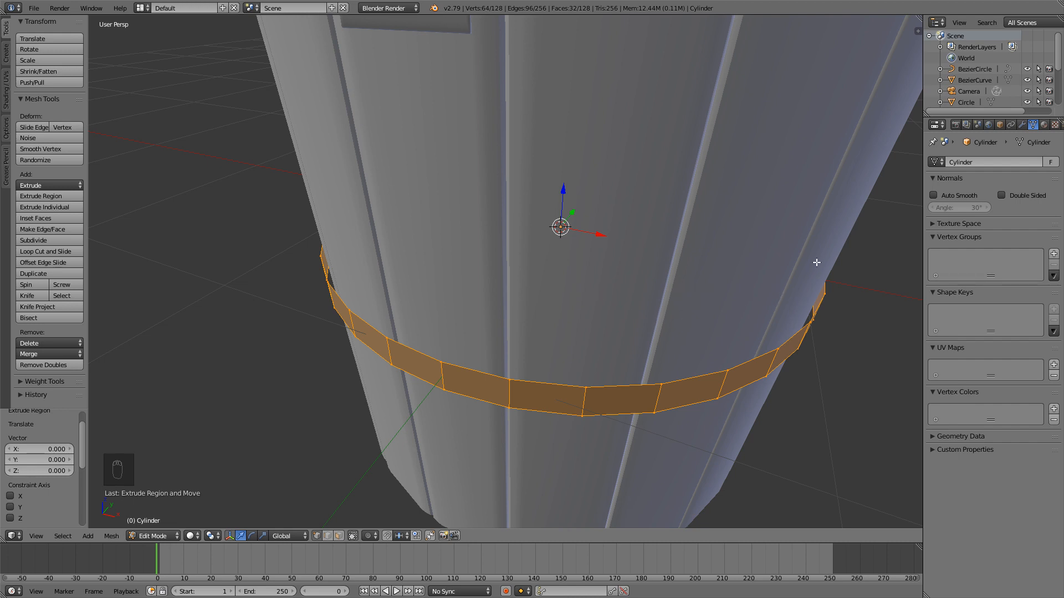
key("s")
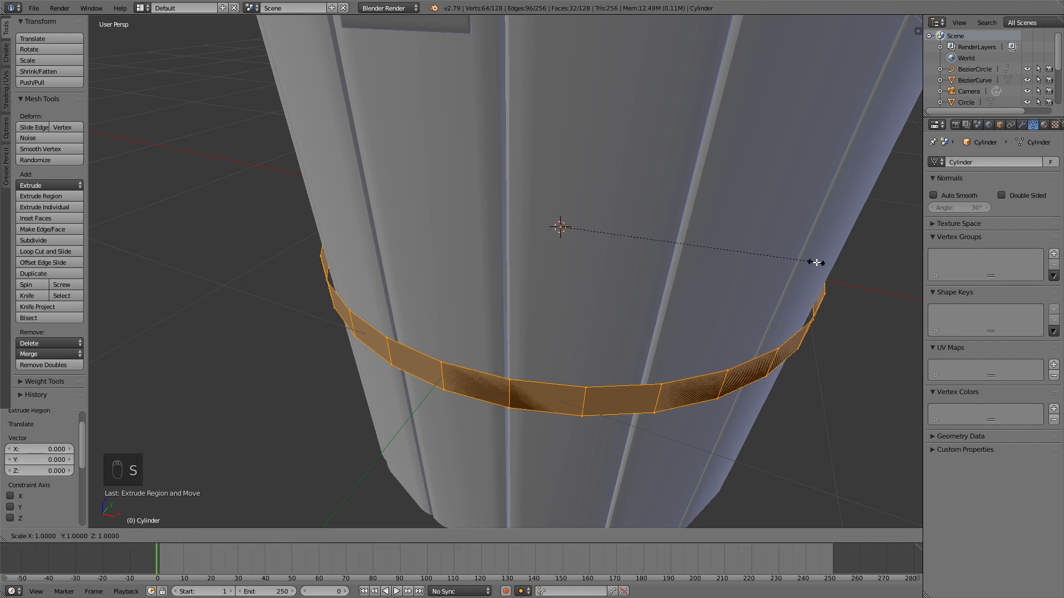
key("shift+z")
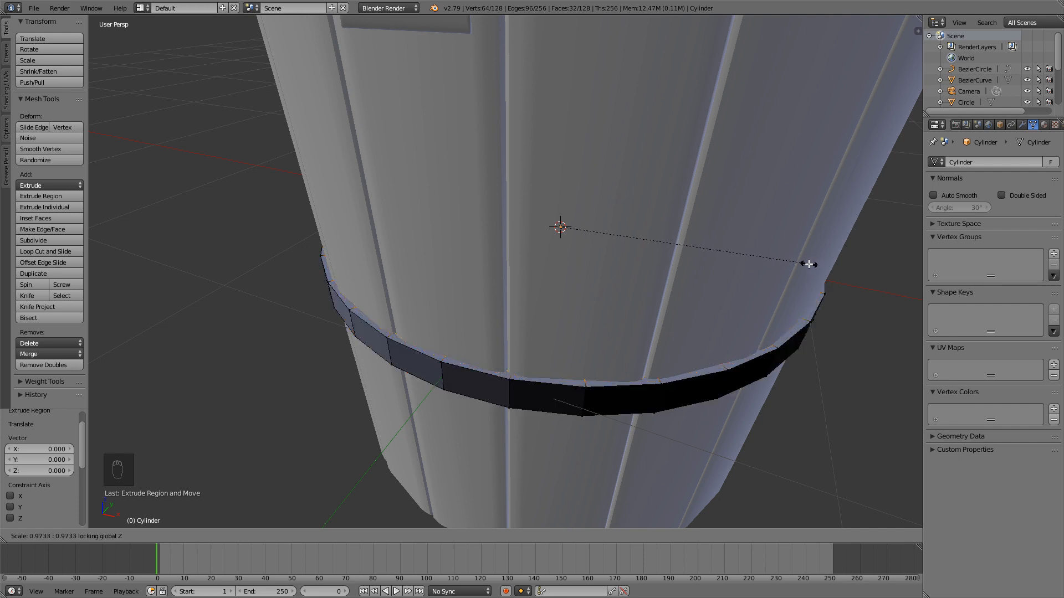
left_click(809, 264)
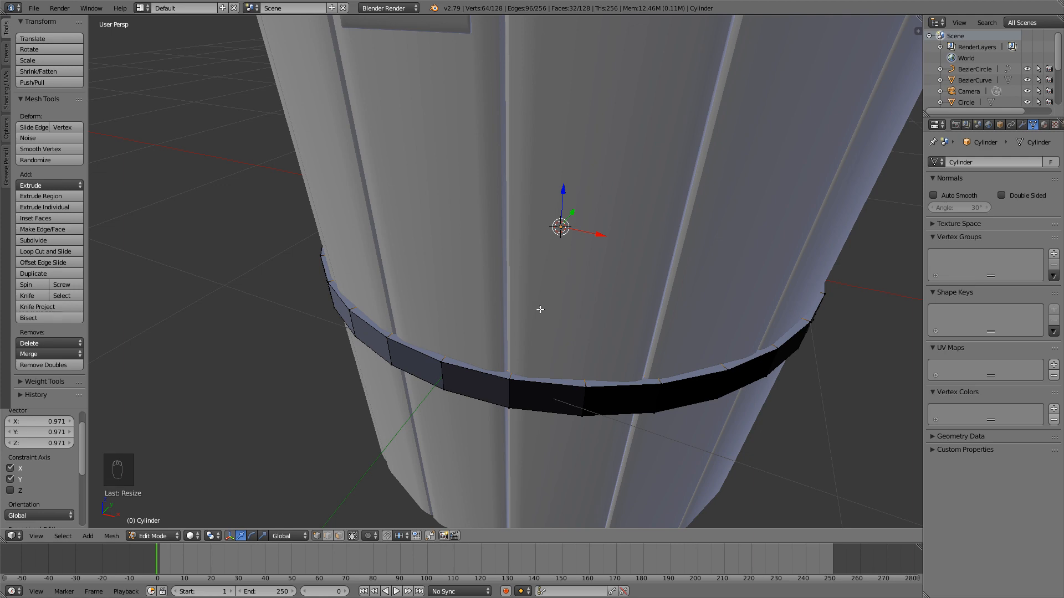
- Select both the outer and inner edge loops along the band's upper rim
middle_click_drag(541, 308, 504, 287)
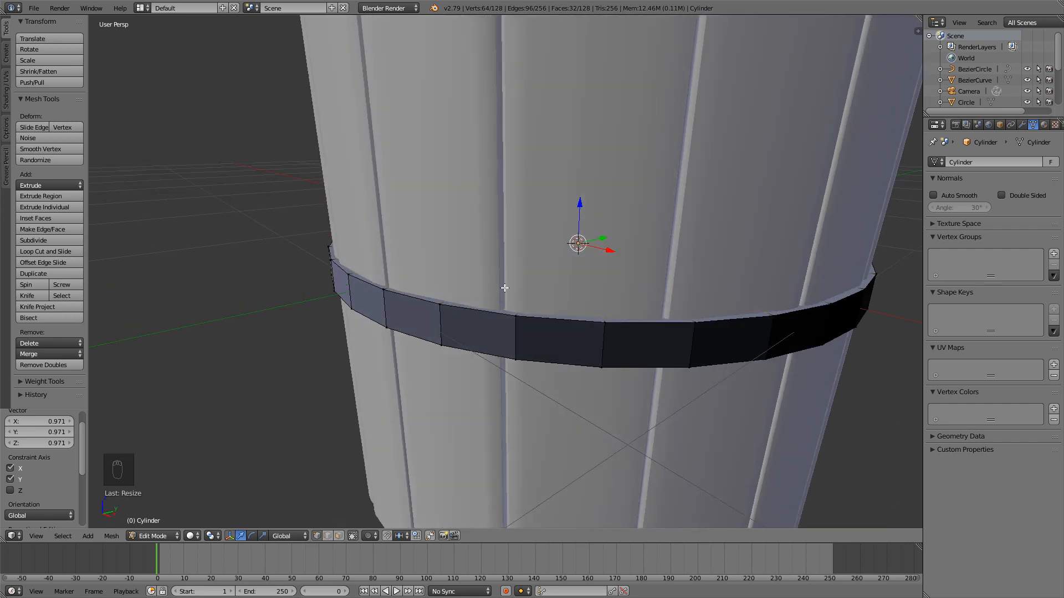
right_click(406, 296, "alt")
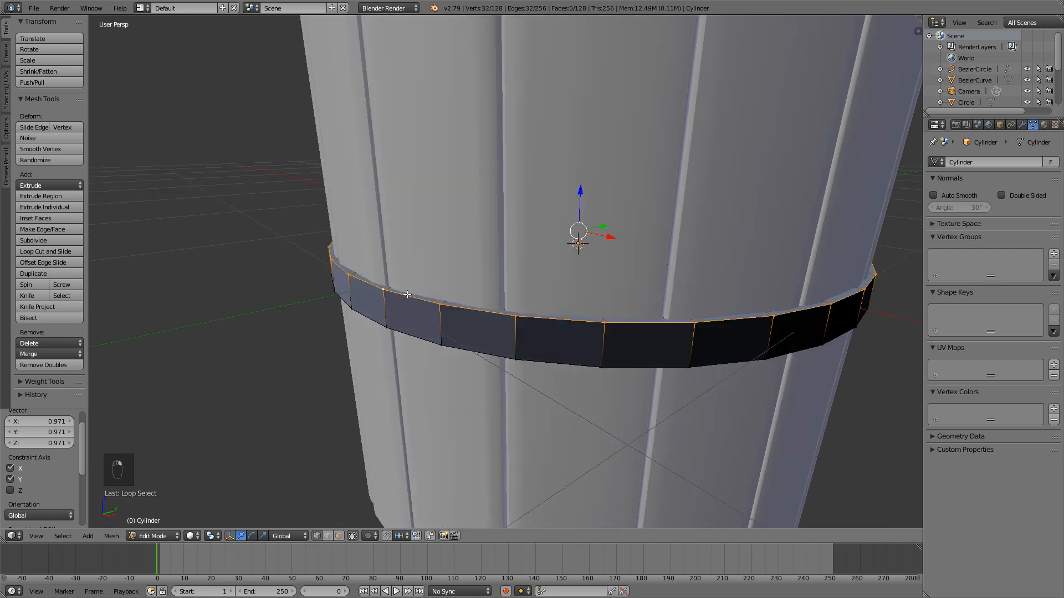
key("z")
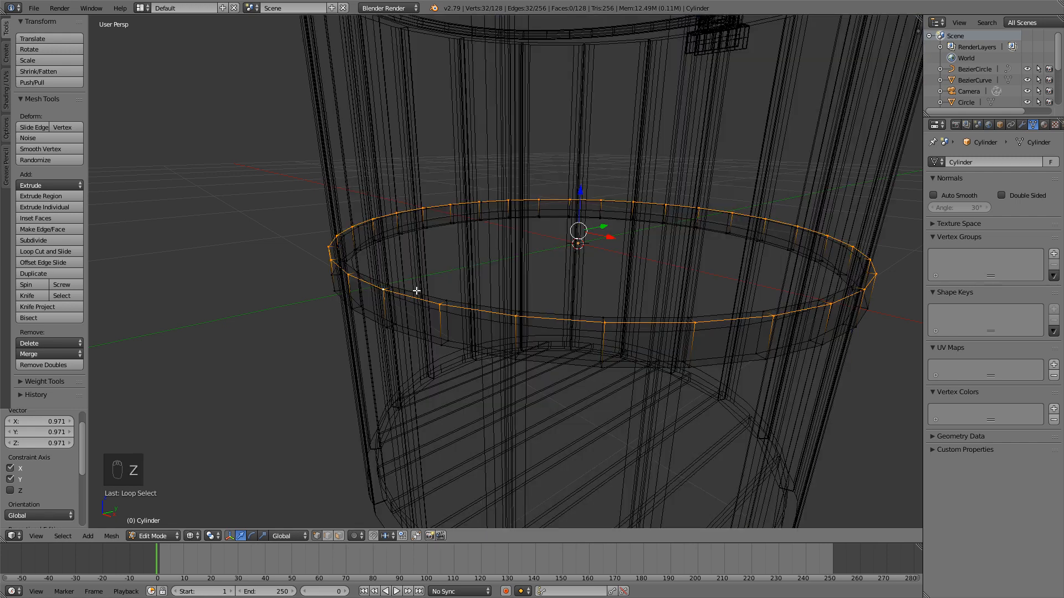
right_click(417, 292, "alt+shift")
scroll(425, 298, "up", 2)
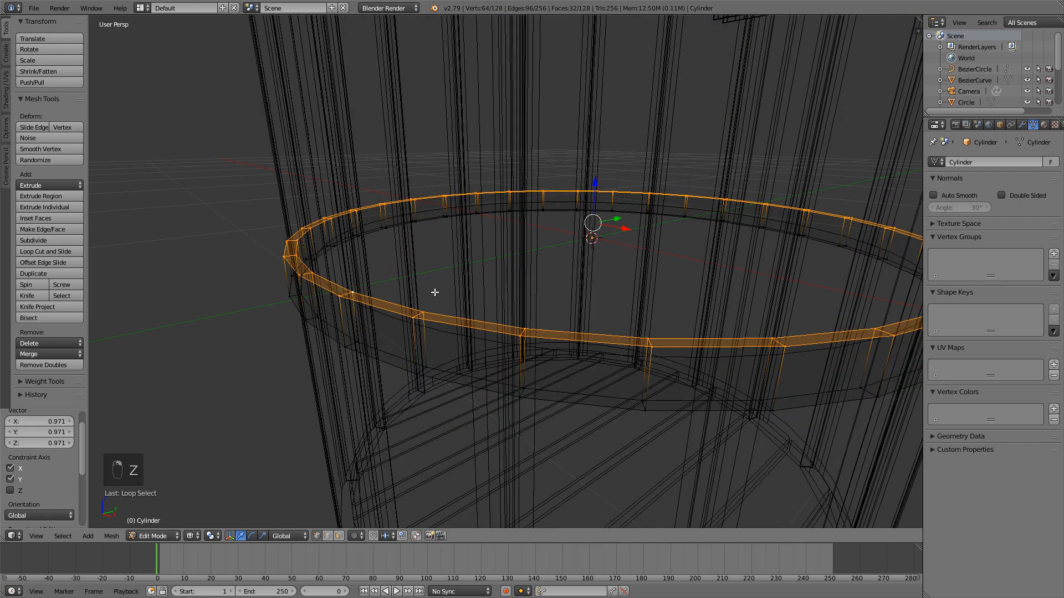
key("z")
key("s")
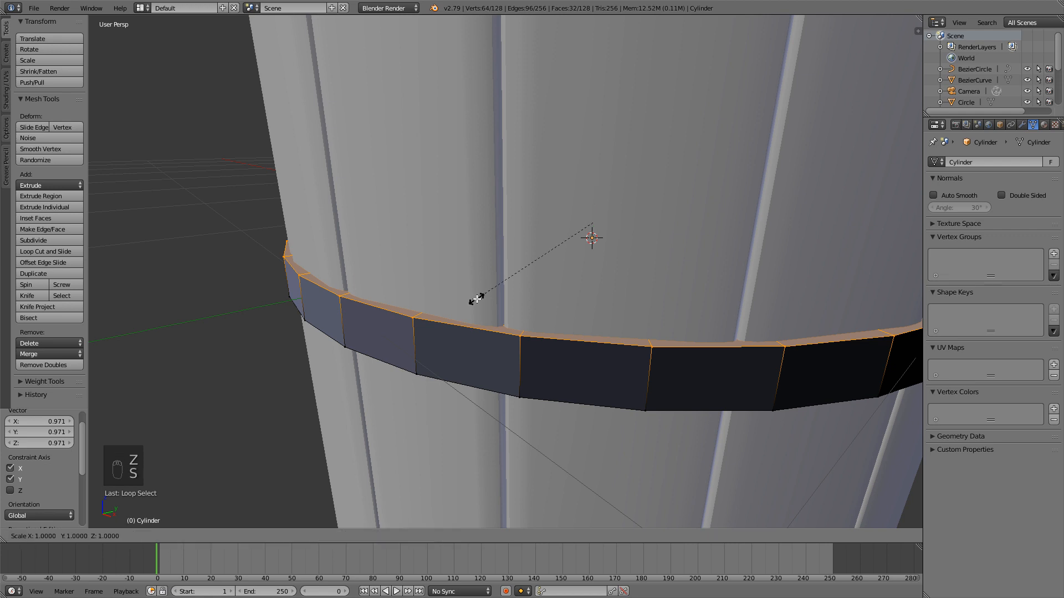
key("shift+z")
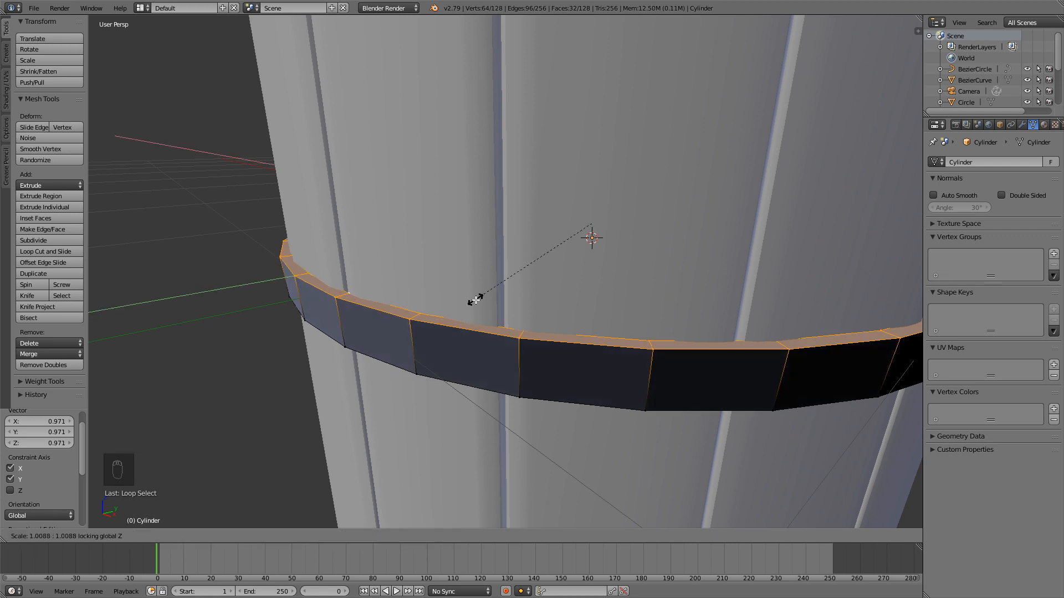
right_click(476, 298)
- Scale the band's upper rim loops outward to about 1.002 in X and Y only, following the taper of the staves
key("s")
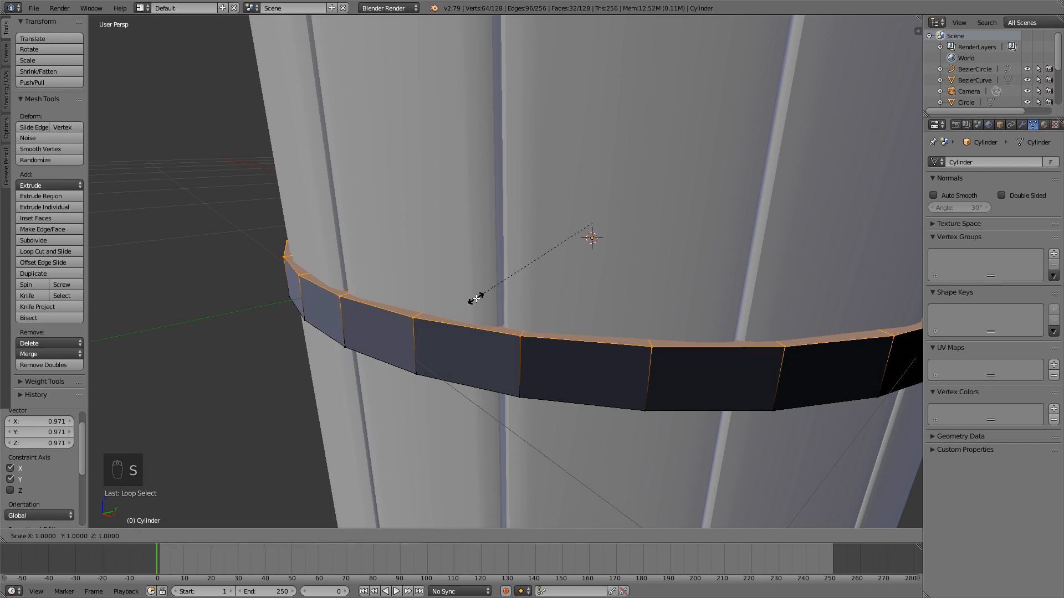
key("shift+z")
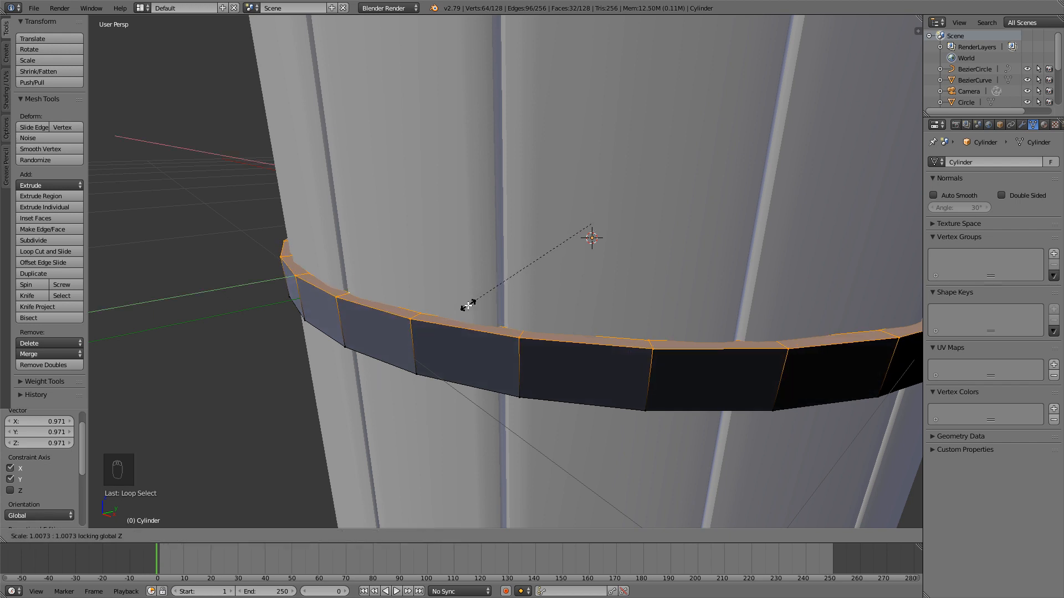
left_click(473, 300)
scroll(477, 298, "down", 4)
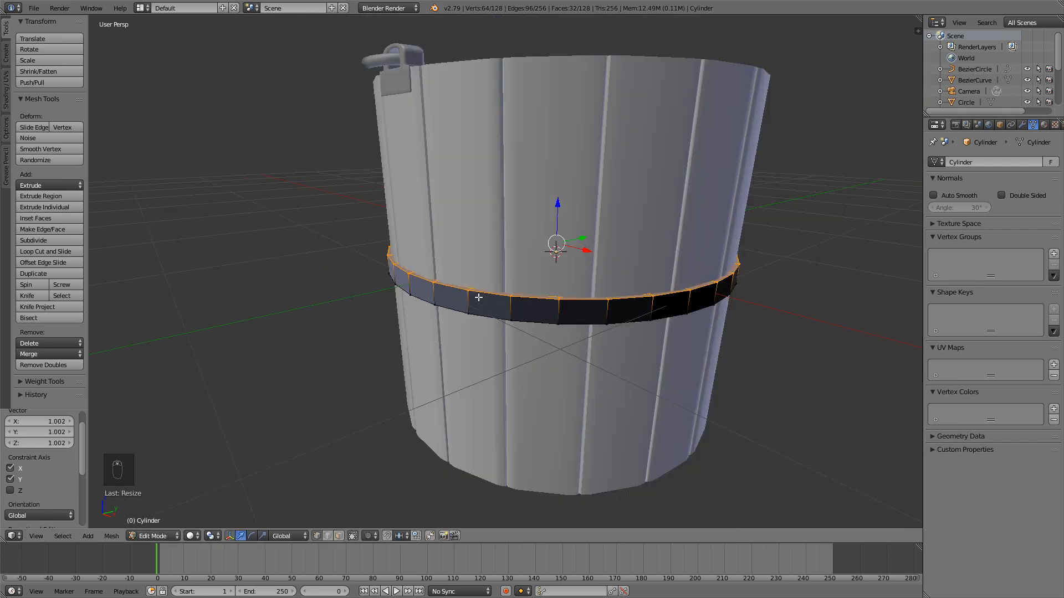
middle_click_drag(508, 314, 463, 297)
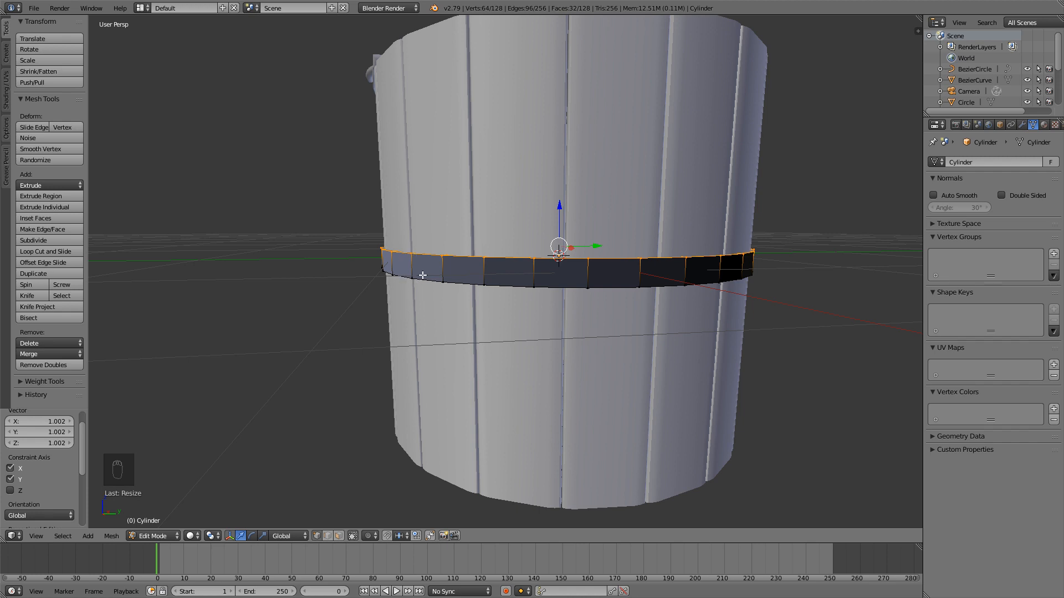
middle_click_drag(423, 273, 507, 292)
scroll(543, 296, "up", 3)
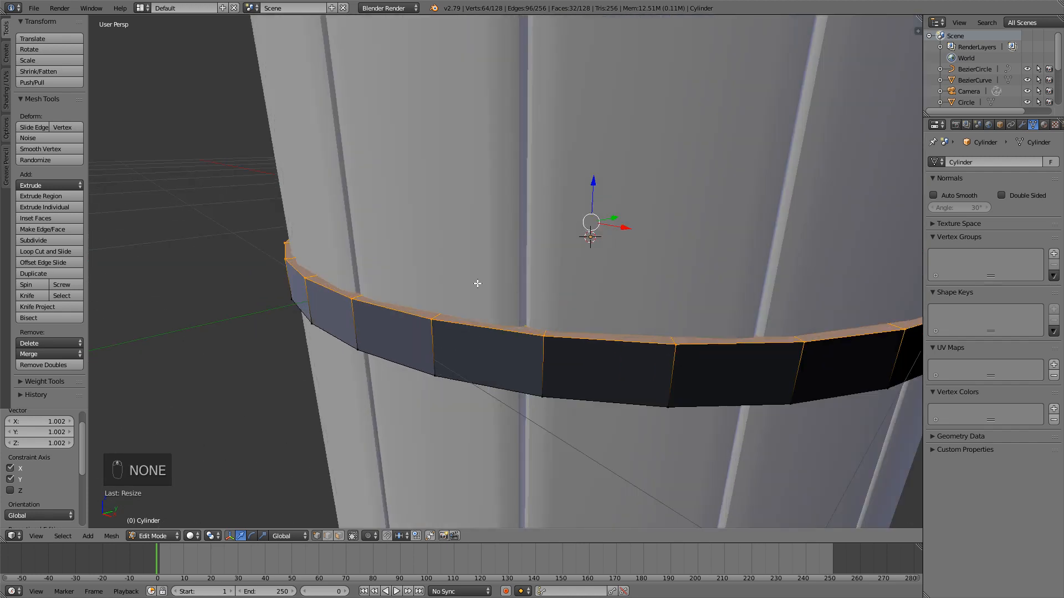
- Leave mesh editing and apply smooth shading to the band
key("Tab")
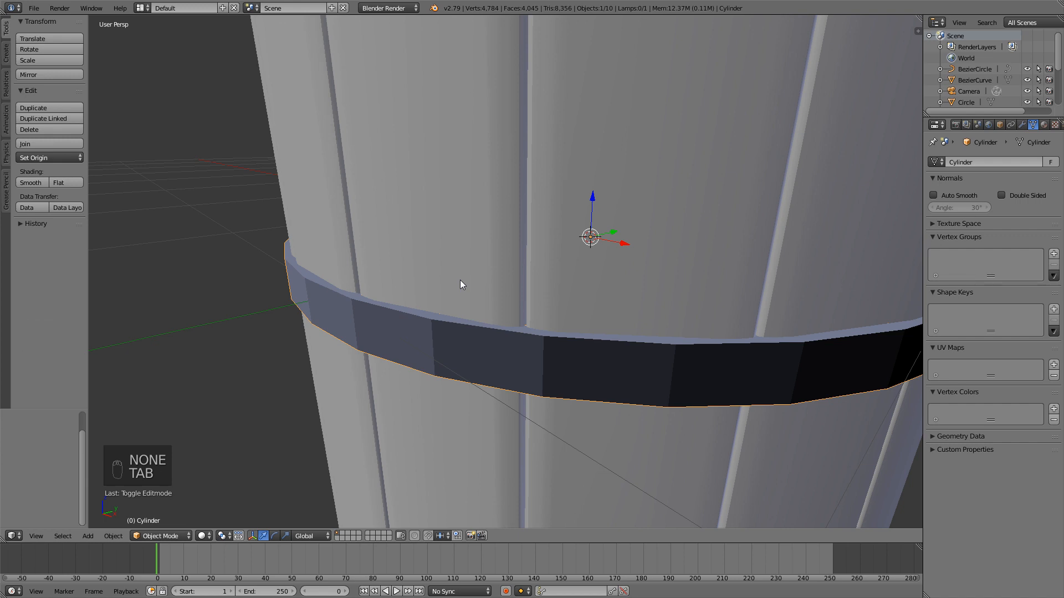
left_click(35, 185)
scroll(537, 237, "down", 6)
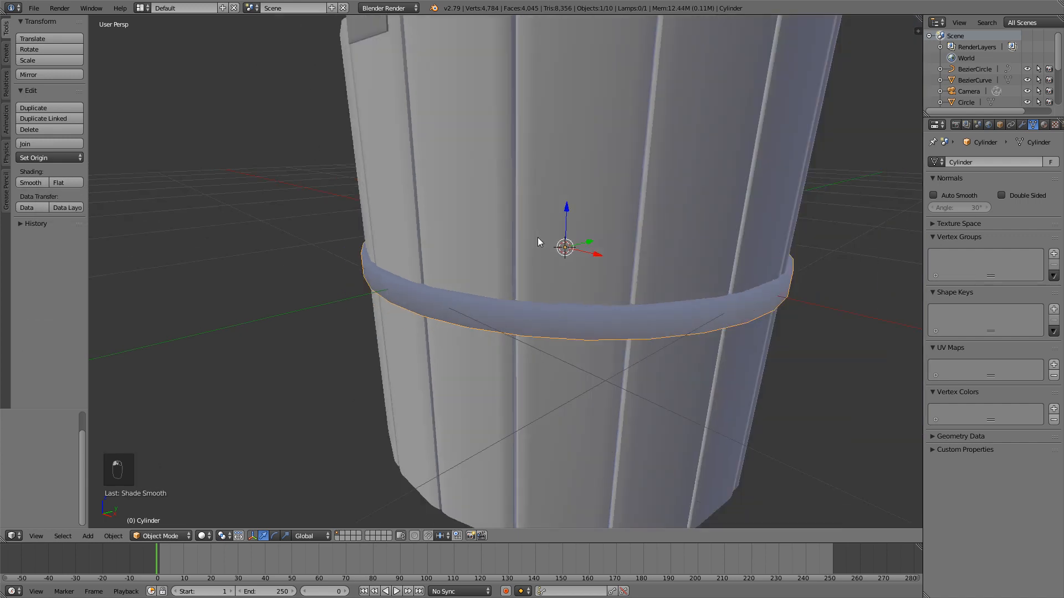
middle_click_drag(432, 282, 395, 268)
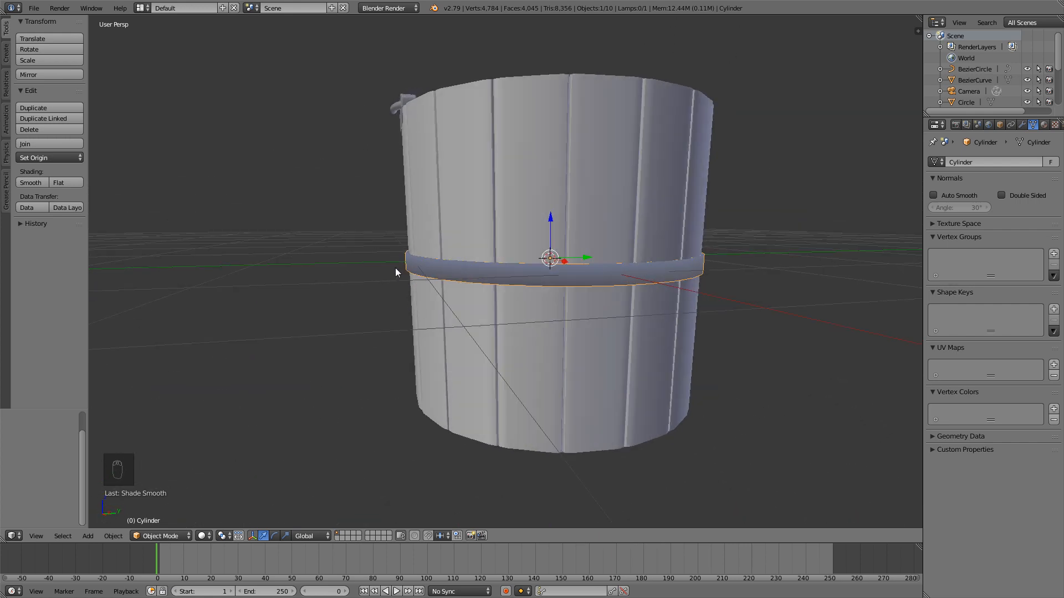
- Return to editing the band's mesh, switch to face selection and select a single face on its outer side
key("Tab")
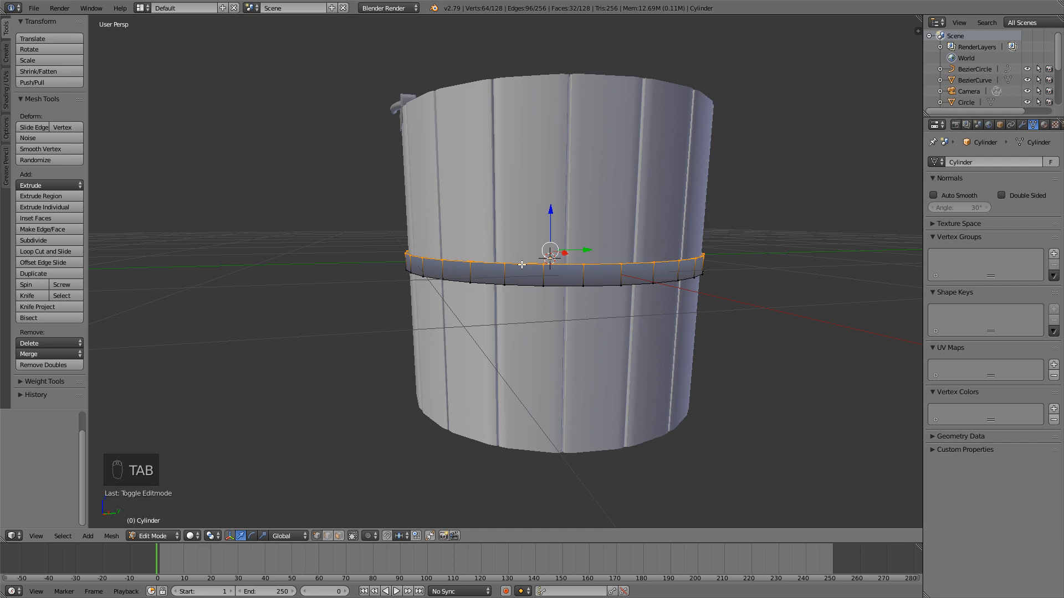
key("ctrl+Tab")
left_click(498, 287)
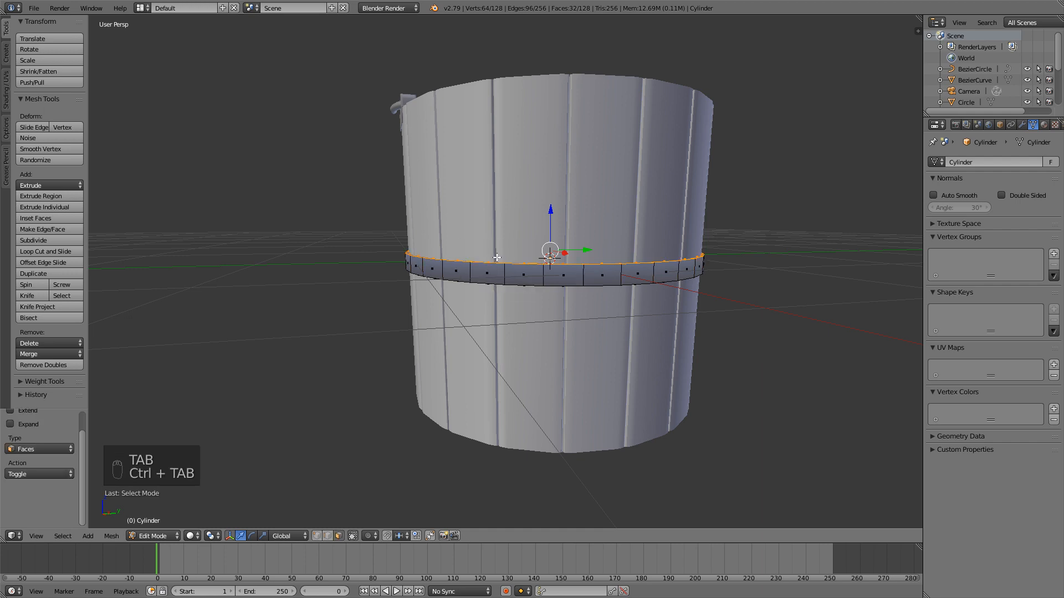
scroll(497, 258, "up", 2)
mouse_move(497, 254)
middle_mouse_down()
mouse_move(508, 261)
mouse_move(490, 258)
middle_mouse_up()
scroll(508, 261, "up", 3)
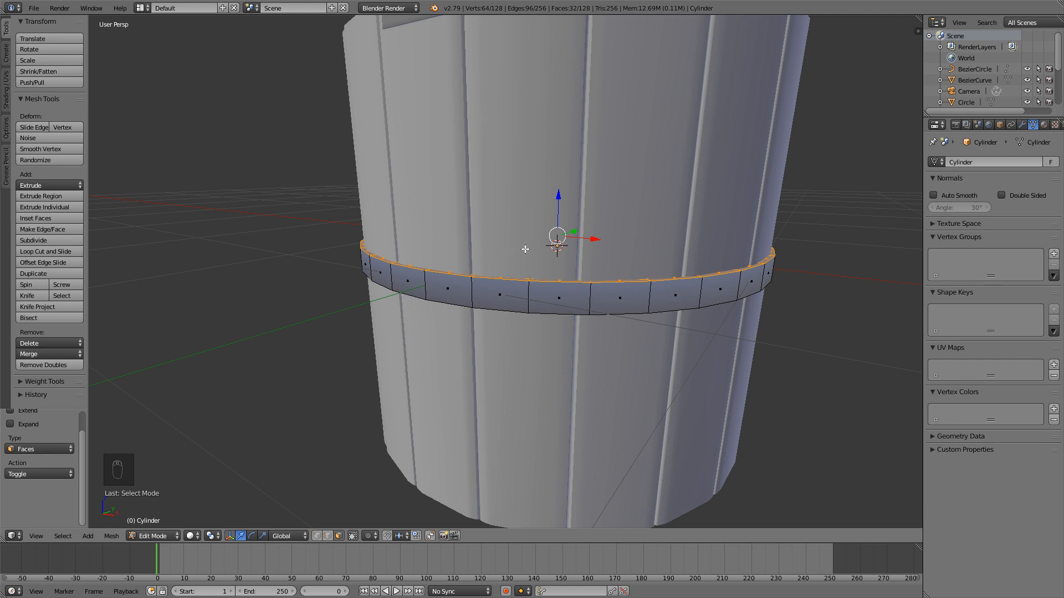
scroll(491, 272, "up", 2)
left_click(502, 312)
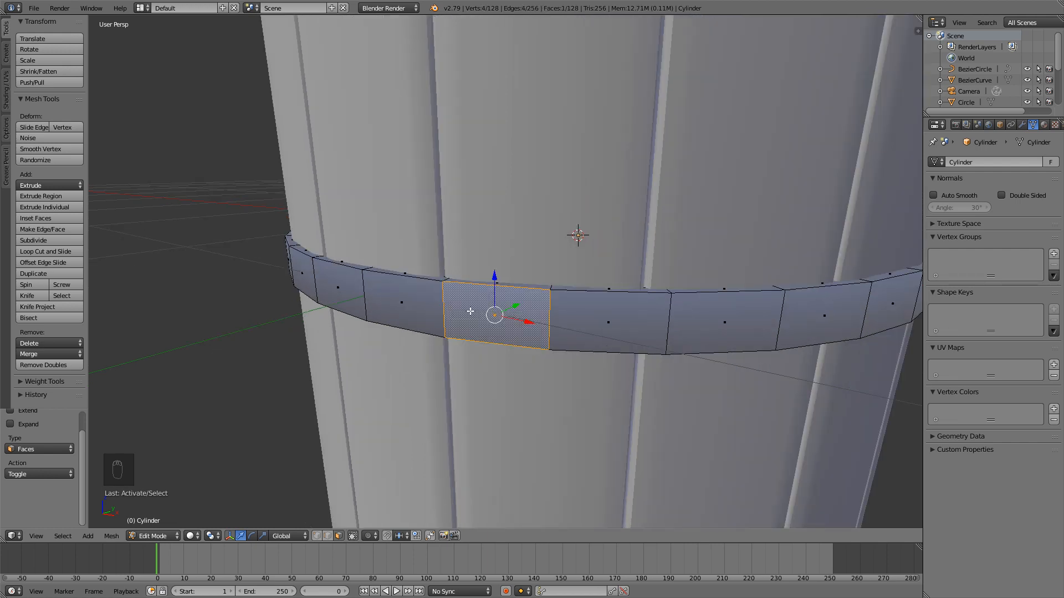
left_click(415, 306)
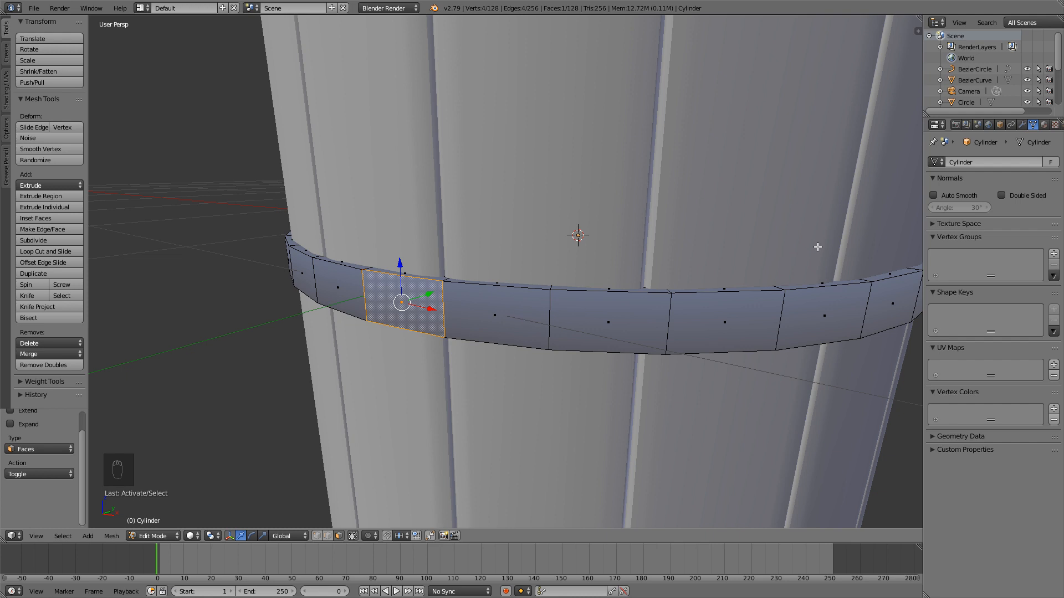
- Select the whole band and turn on the face normals display only, leaving vertex normals off
key("n")
scroll(889, 148, "up", 8)
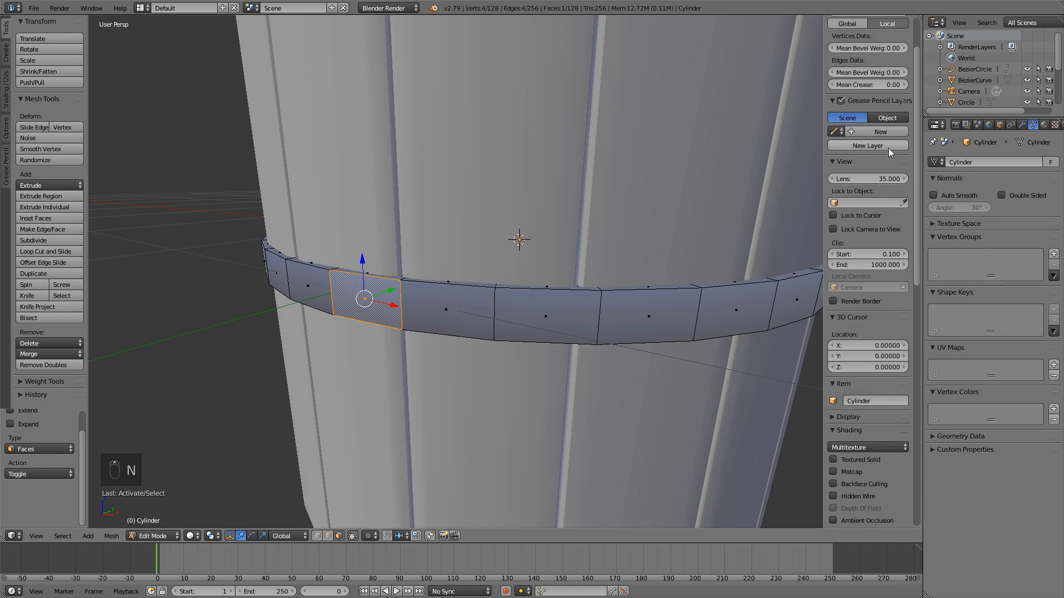
scroll(883, 141, "down", 13)
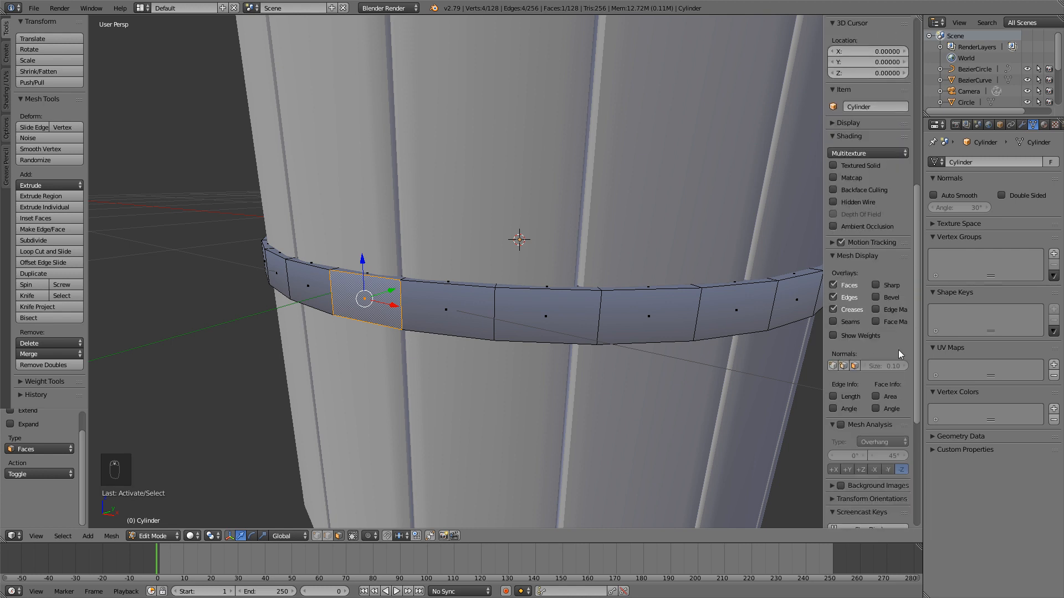
left_click(835, 257)
left_click(834, 256)
left_click(834, 366)
key("a")
key("a")
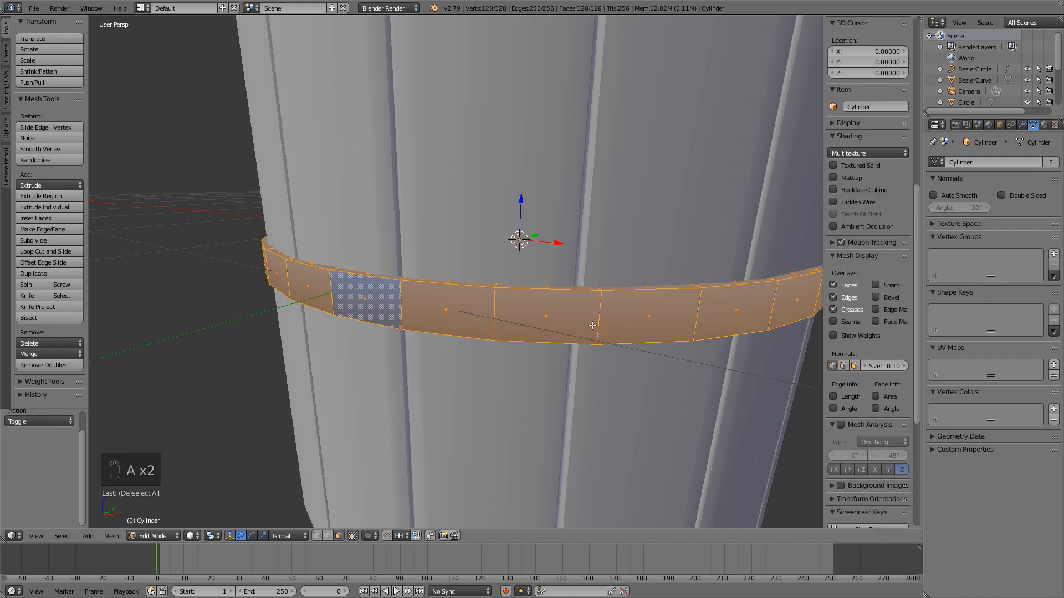
left_click(834, 366)
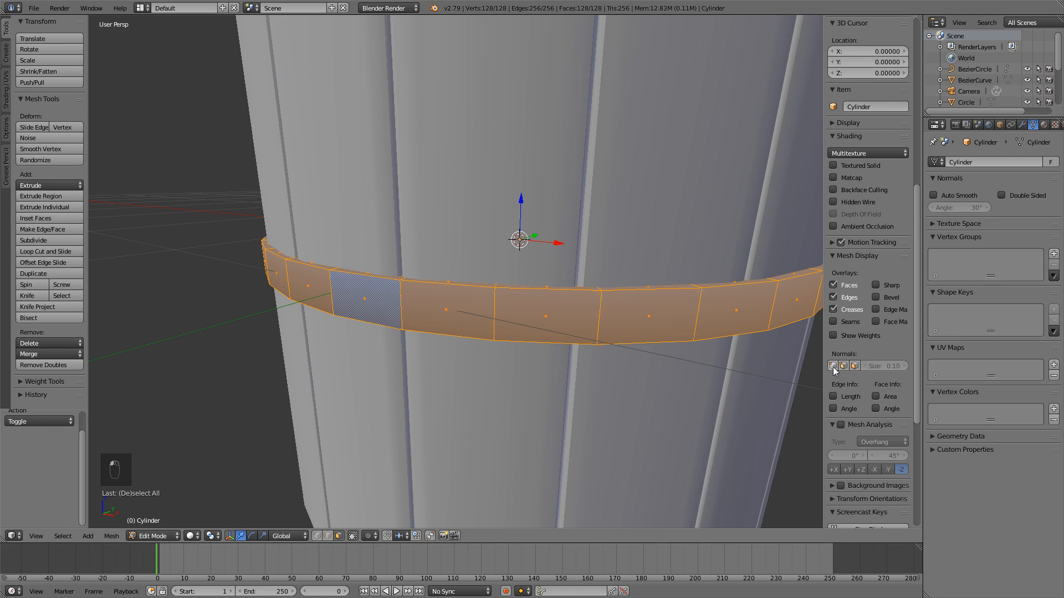
left_click(854, 366)
- Hide every object except the band and resume editing its mesh
middle_click_drag(527, 269, 431, 267)
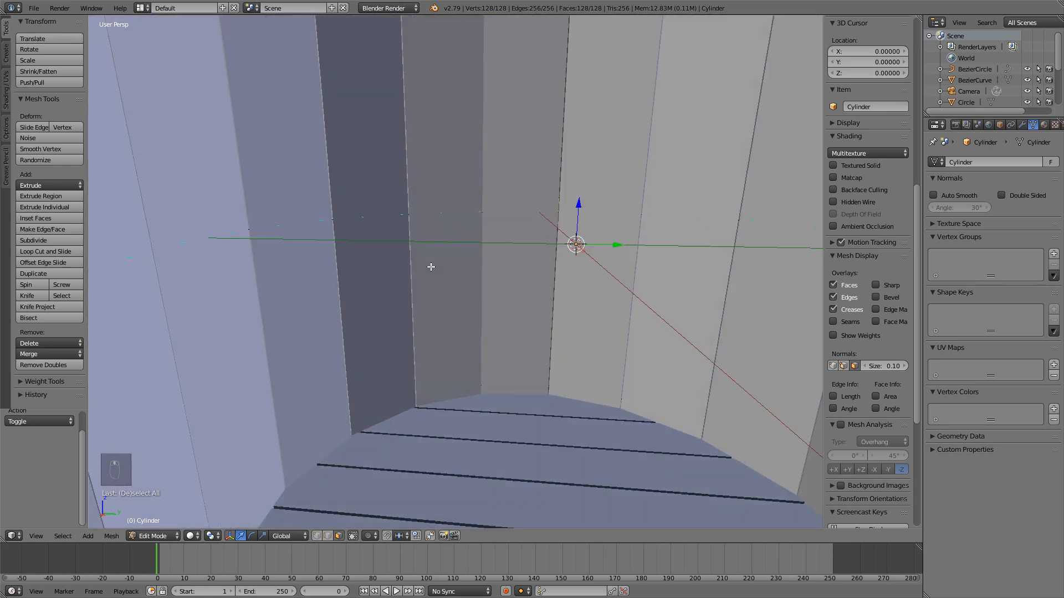
scroll(431, 268, "down", 5)
scroll(427, 265, "up", 3)
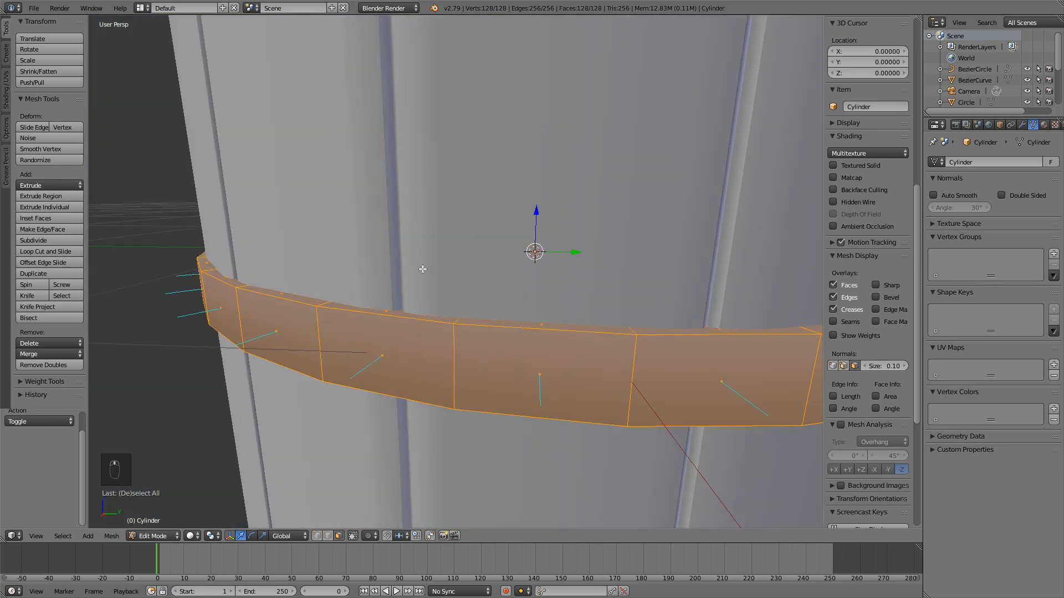
key("Tab")
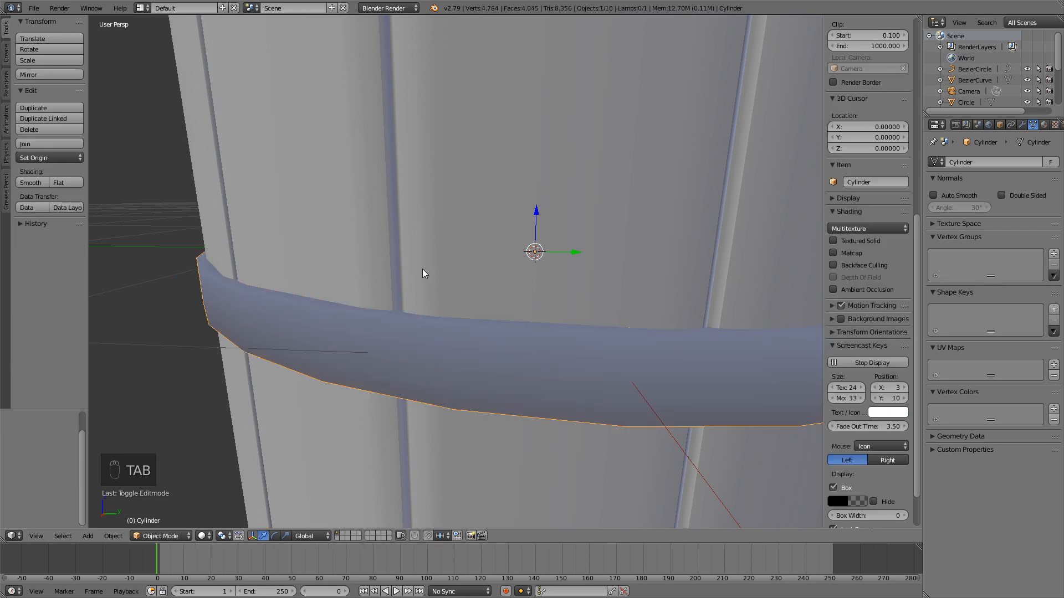
key("shift+h")
key("Tab")
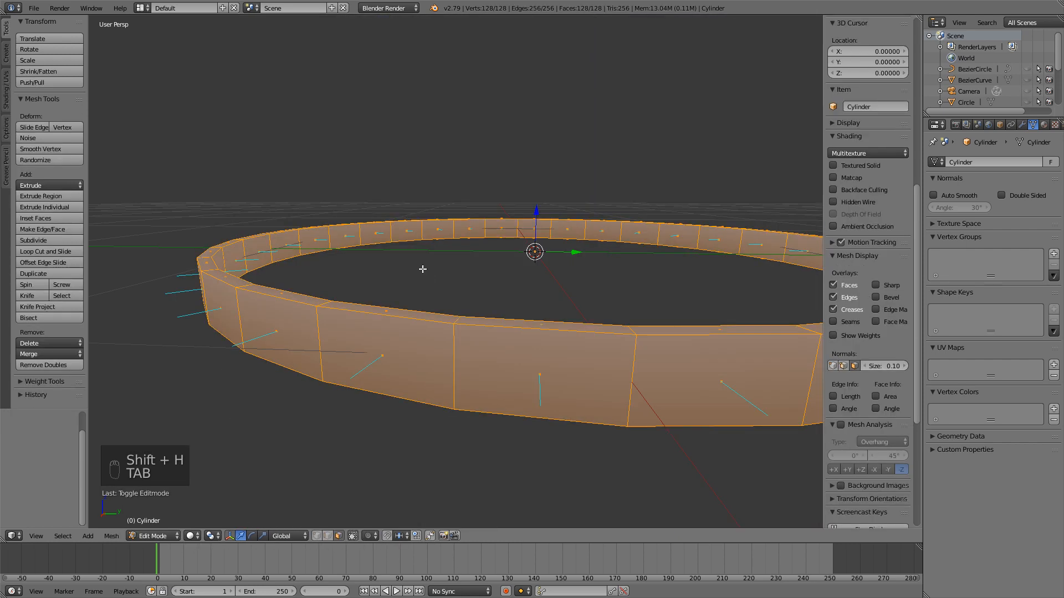
- Select one outer face of the isolated band and focus on it to examine its normal
mouse_move(388, 280)
middle_mouse_down()
mouse_move(355, 301)
mouse_move(364, 288)
mouse_move(383, 284)
mouse_move(389, 295)
middle_mouse_up()
scroll(302, 327, "up", 2)
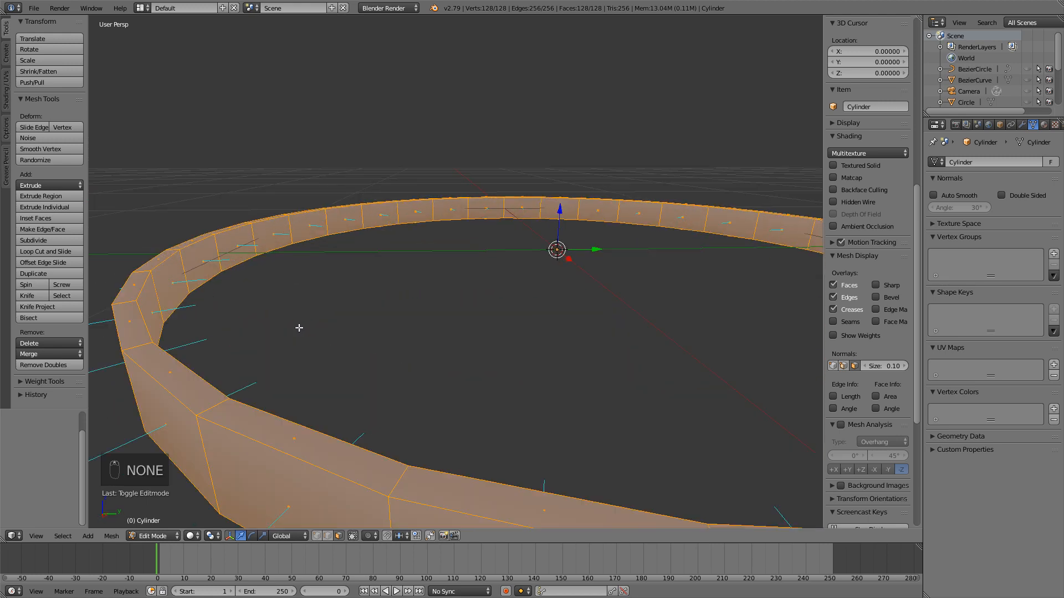
middle_click_drag(299, 327, 342, 278, "shift")
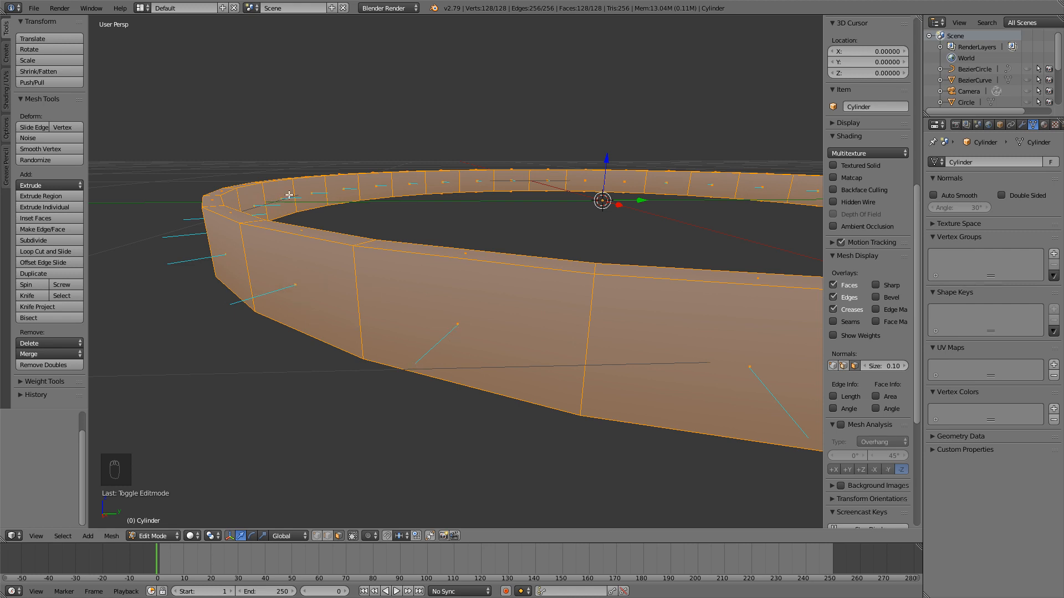
scroll(295, 274, "up", 6)
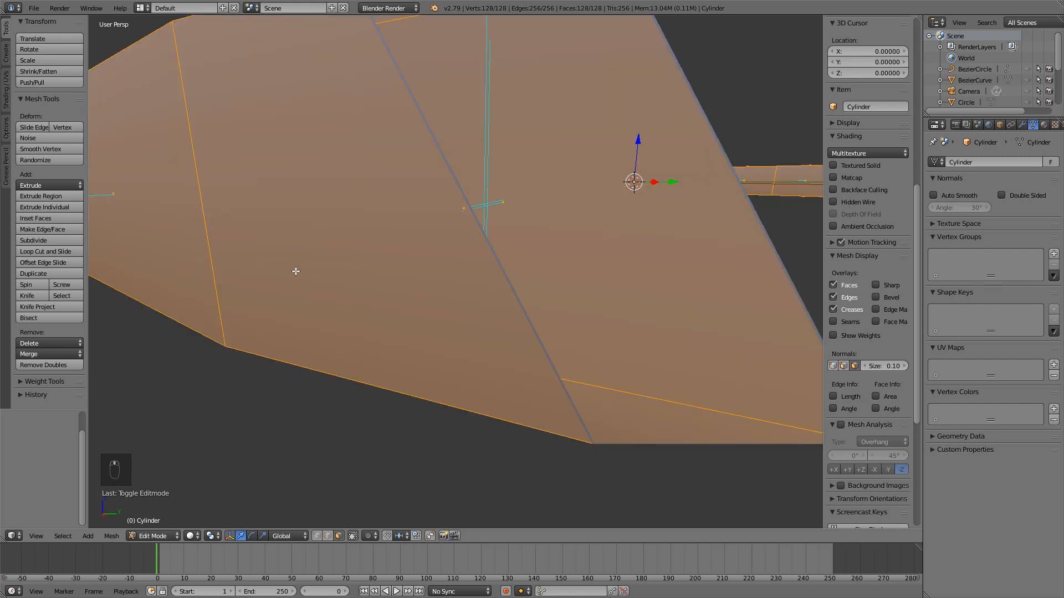
scroll(296, 272, "down", 5)
scroll(302, 270, "up", 3)
right_click(429, 219)
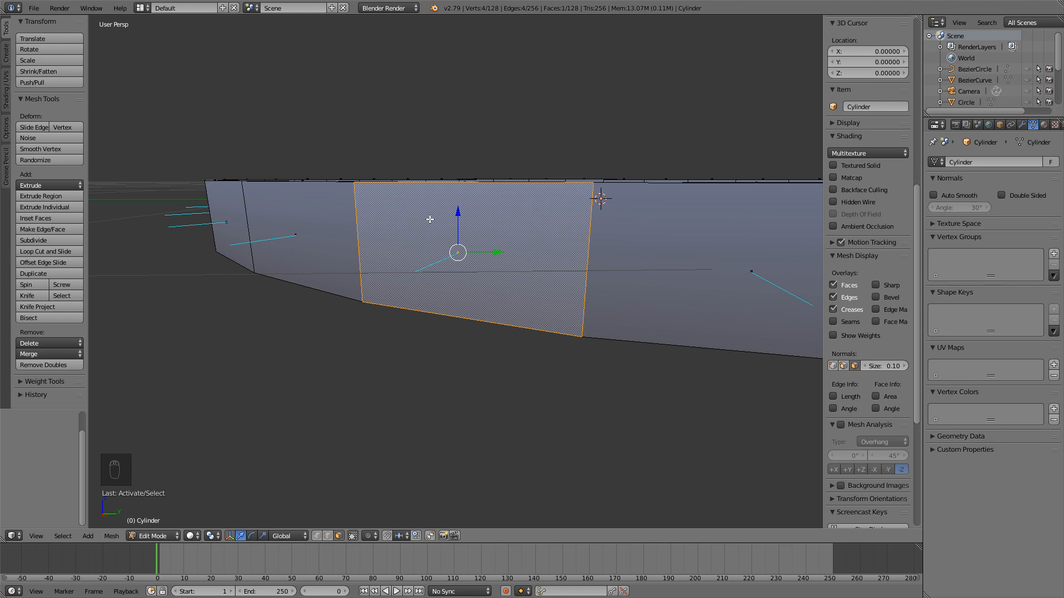
key("KP_Decimal")
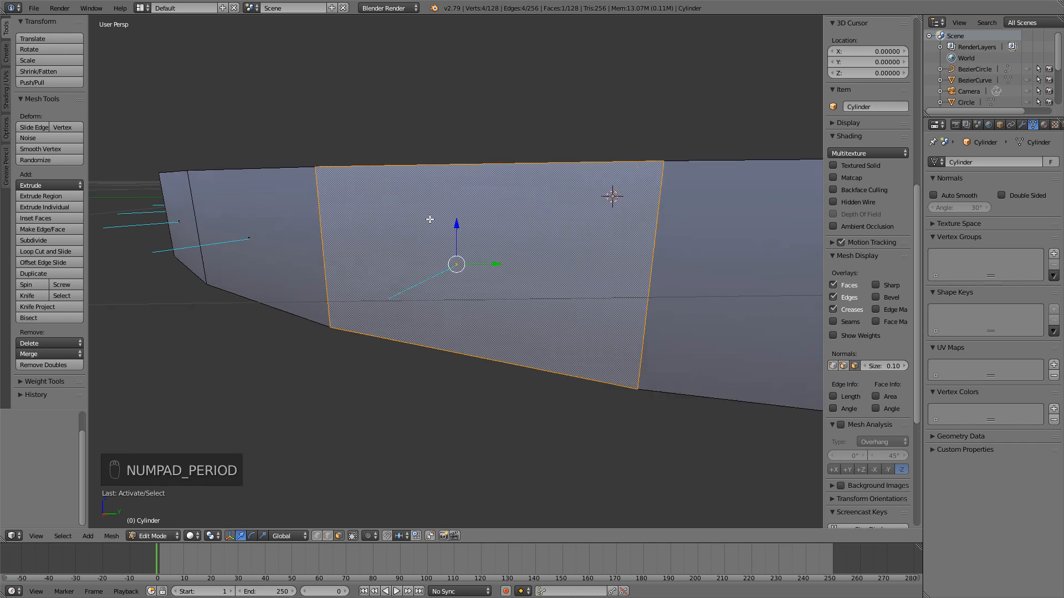
- Select an upper rim face and the matching lower rim face, and examine which way their normals point
middle_click_drag(467, 216, 423, 177)
right_click(491, 118)
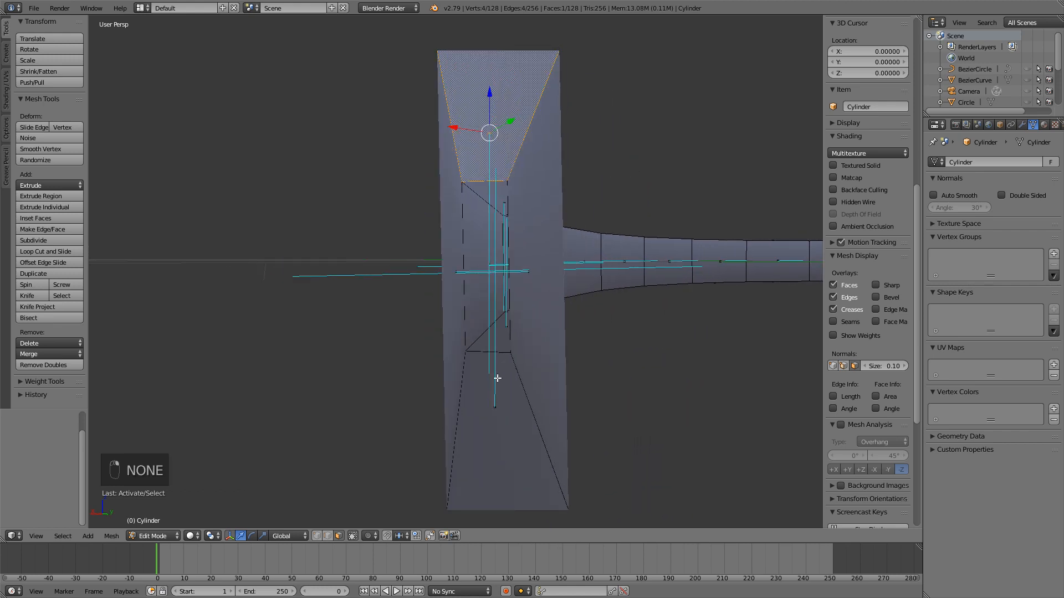
right_click(490, 411, "shift")
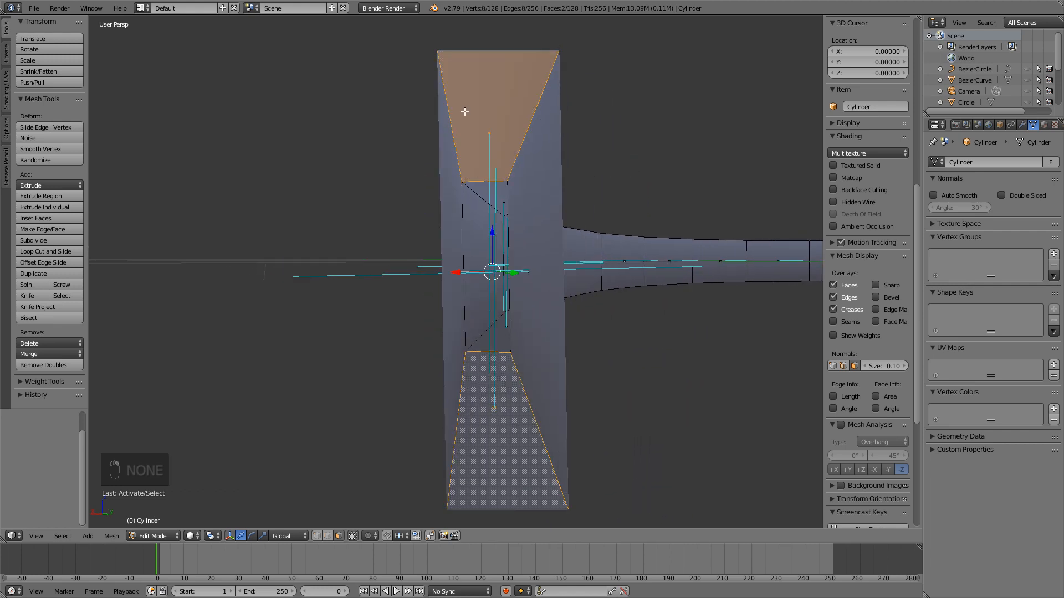
middle_click_drag(502, 239, 507, 249)
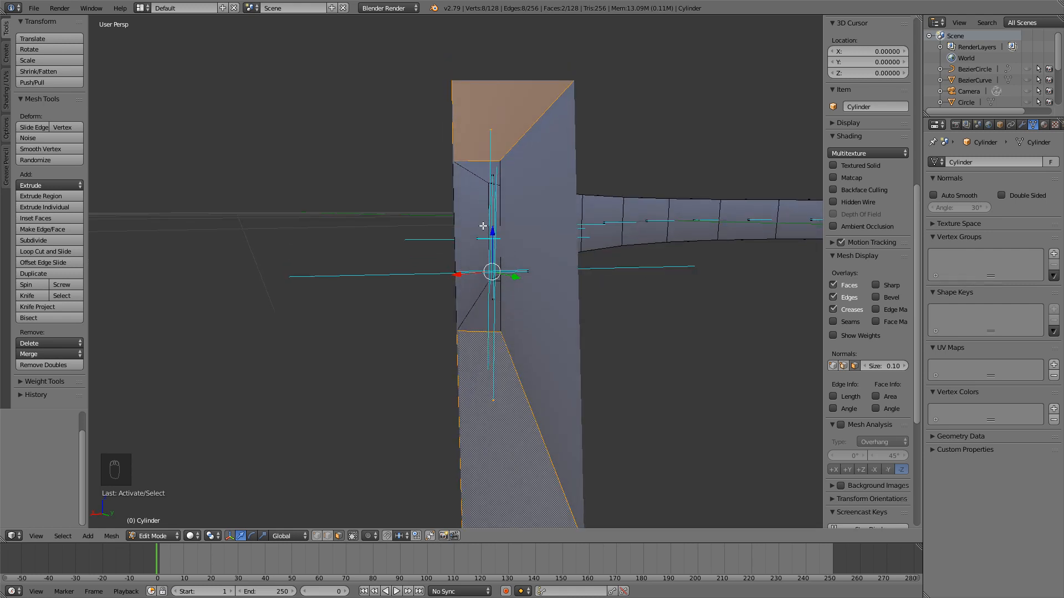
mouse_move(485, 260)
middle_mouse_down()
mouse_move(491, 294)
mouse_move(494, 278)
middle_mouse_up()
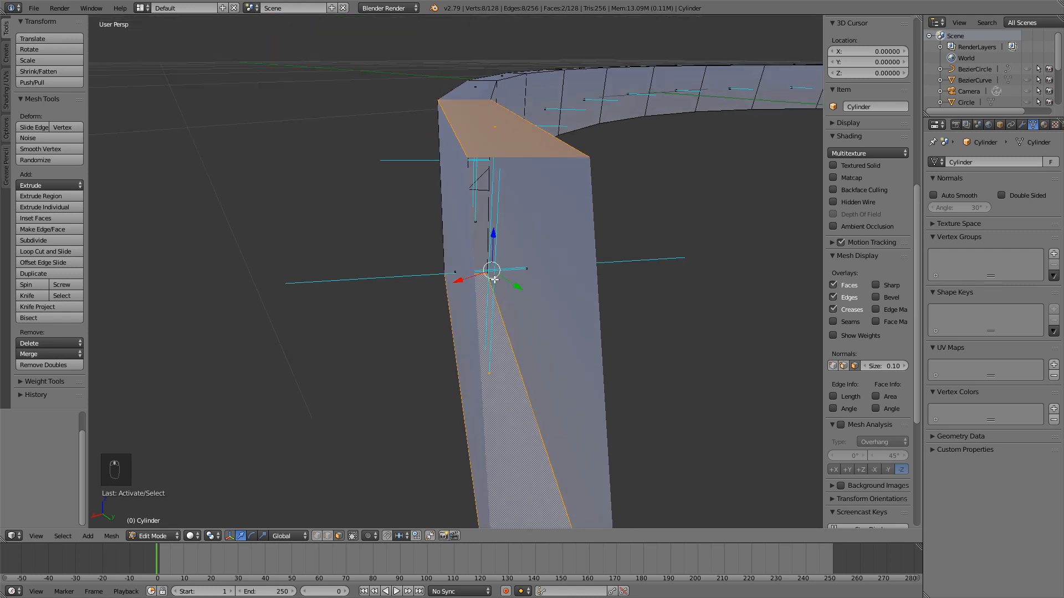
scroll(500, 268, "down", 6)
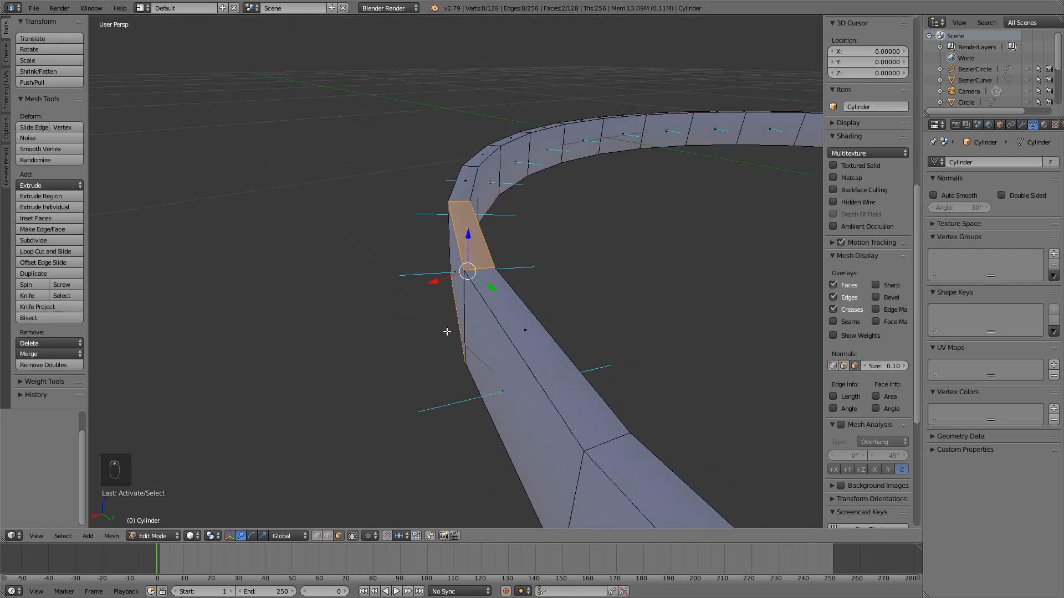
middle_click_drag(446, 330, 496, 297)
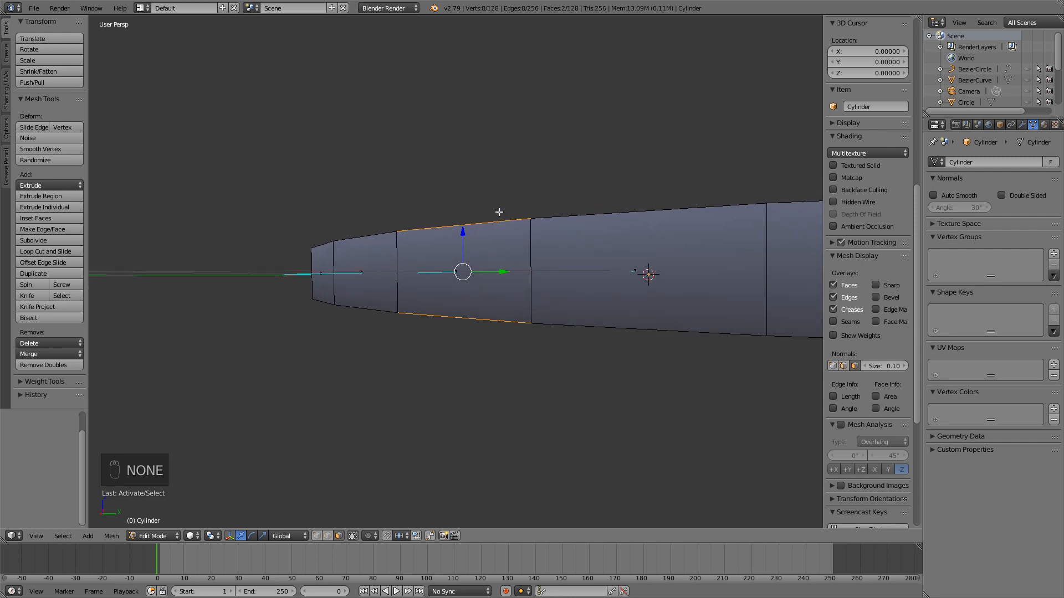
middle_click_drag(499, 213, 537, 206)
- Recalculate the normals of the whole band to face outward and check them on an upper rim face
key("Left")
key("a")
key("a")
key("a")
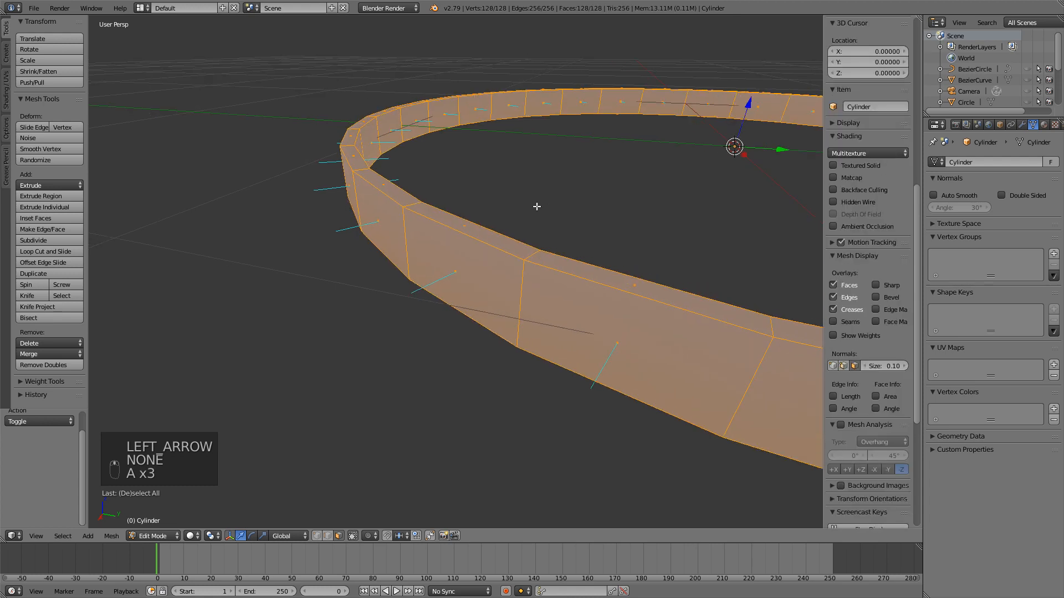
key("ctrl+n")
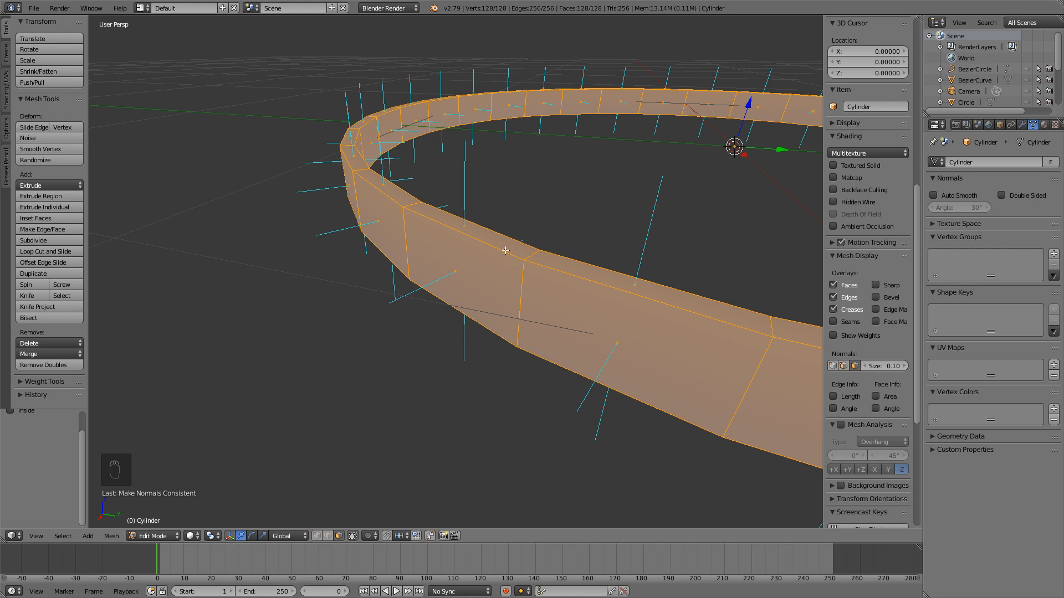
right_click(471, 228)
middle_click_drag(482, 280, 472, 222)
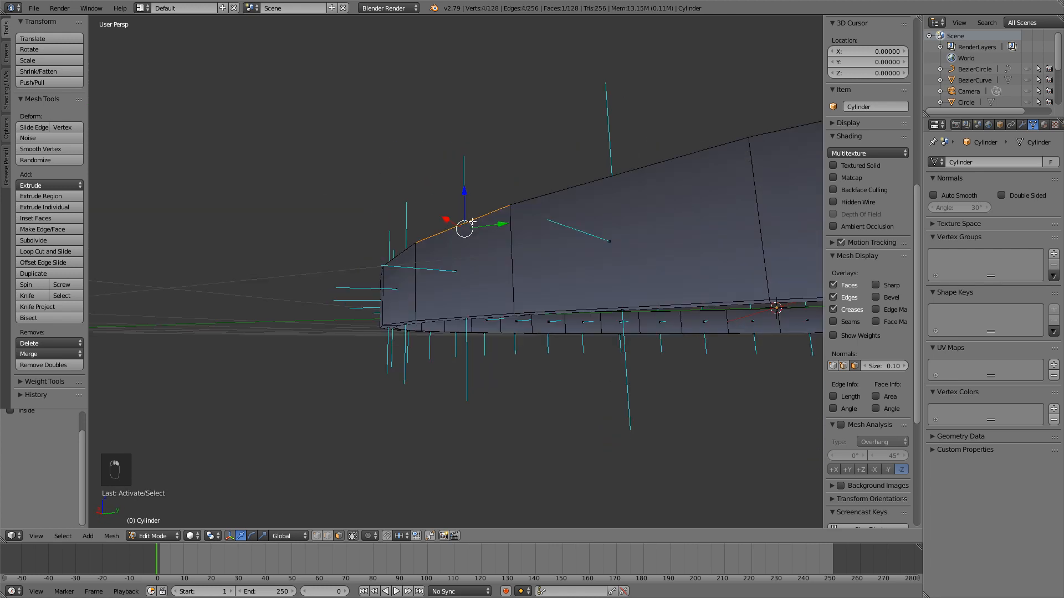
- Examine the band's face normals from several angles, selecting an upper rim face to check its direction
right_click(472, 318)
middle_click_drag(472, 318, 434, 346)
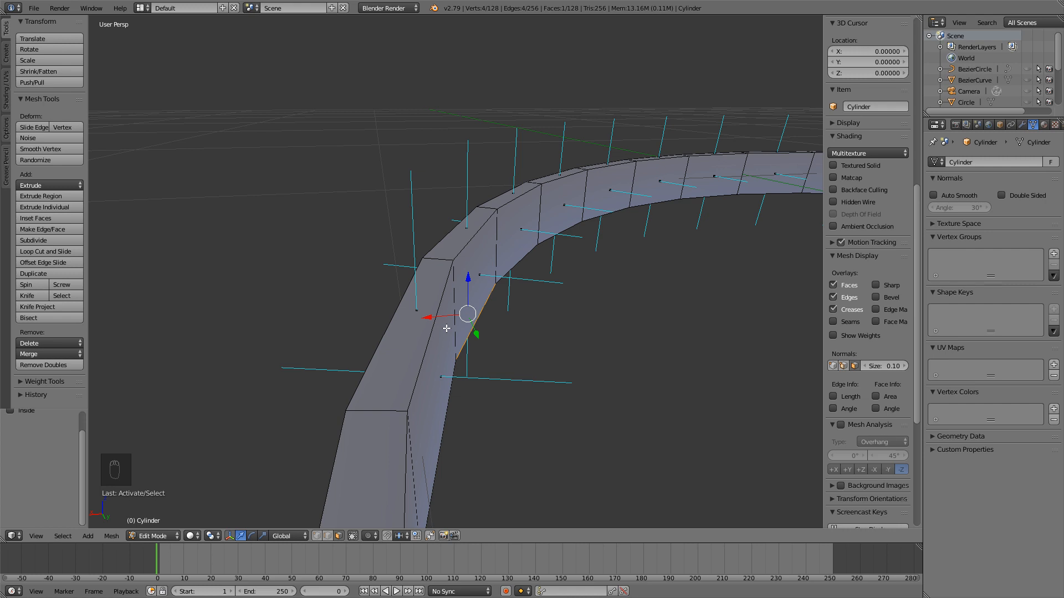
middle_click_drag(441, 271, 454, 252)
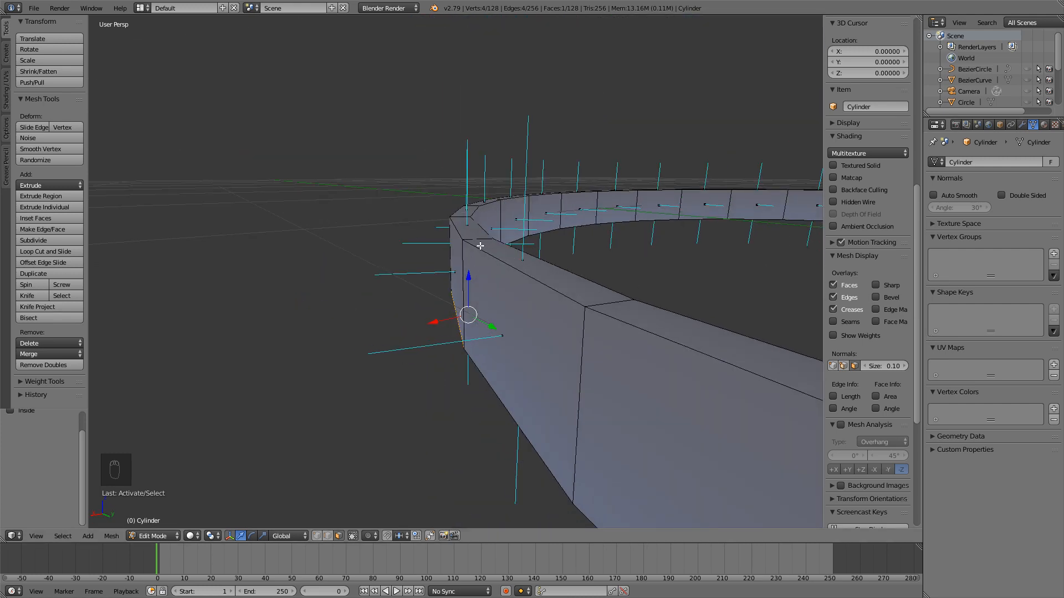
middle_click_drag(480, 245, 456, 255)
right_click(453, 273)
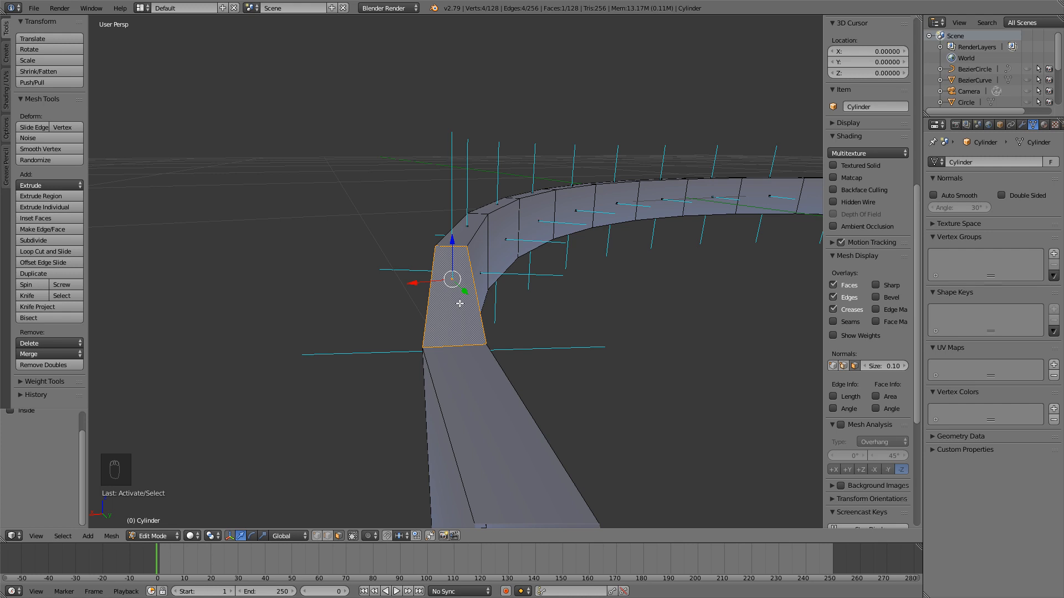
middle_click_drag(467, 286, 522, 288)
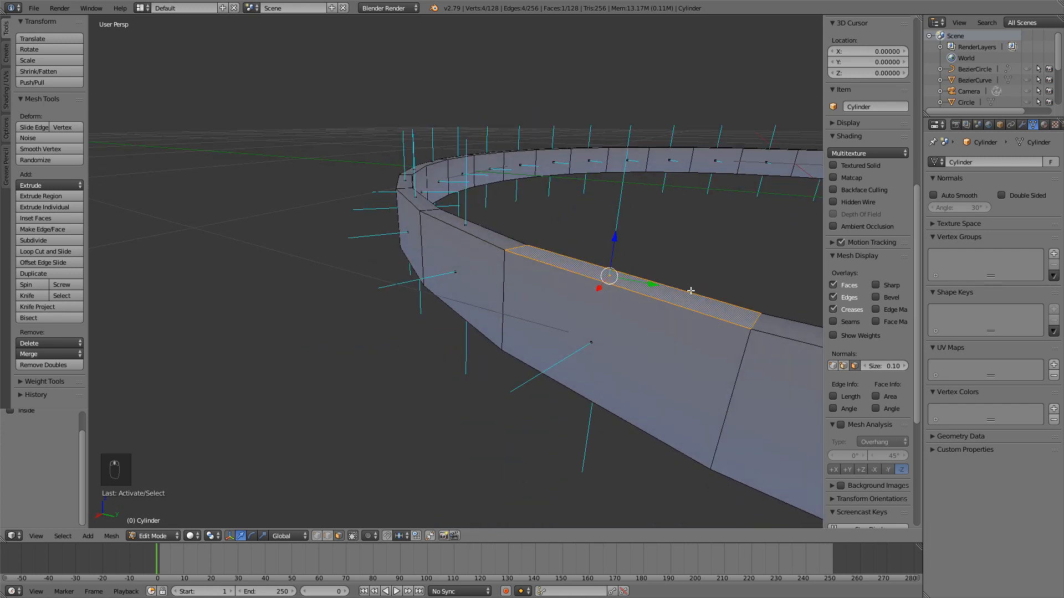
- Turn off the face normals display, leave mesh editing of the band and unhide all the bucket's objects
left_click(855, 365)
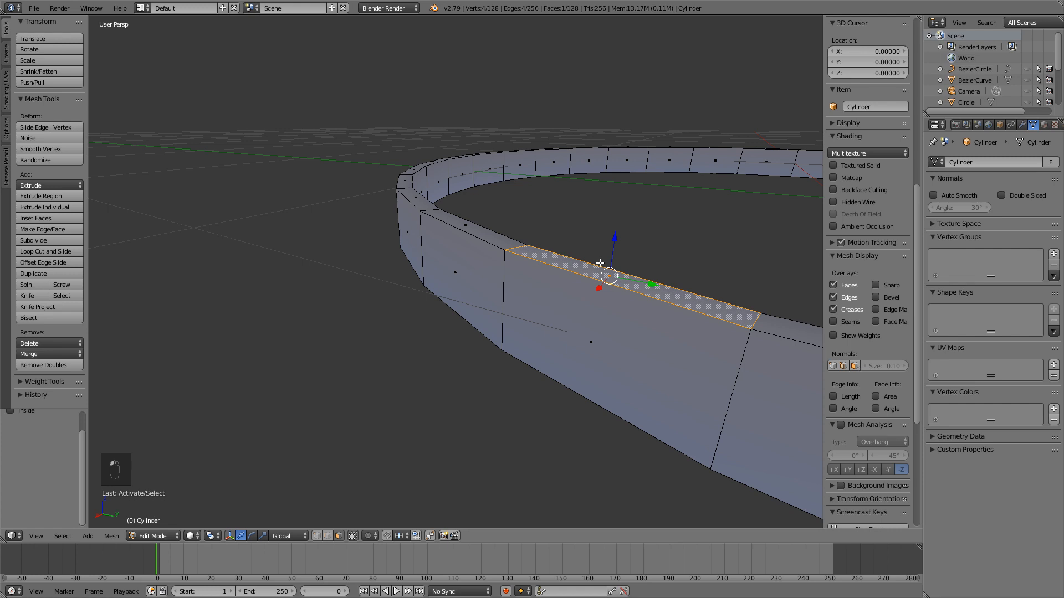
key("Tab")
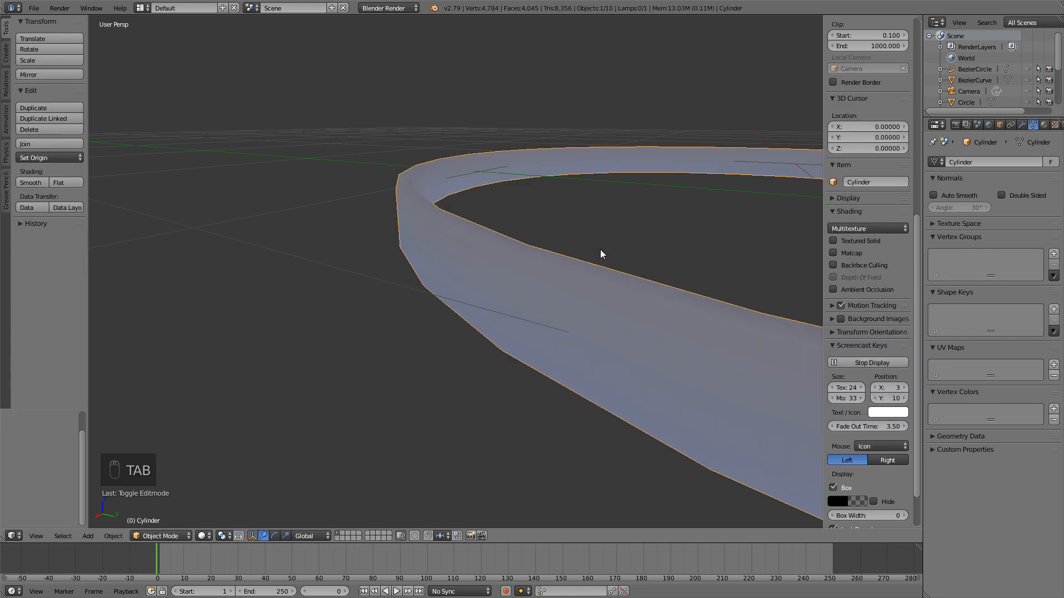
key("alt+h")
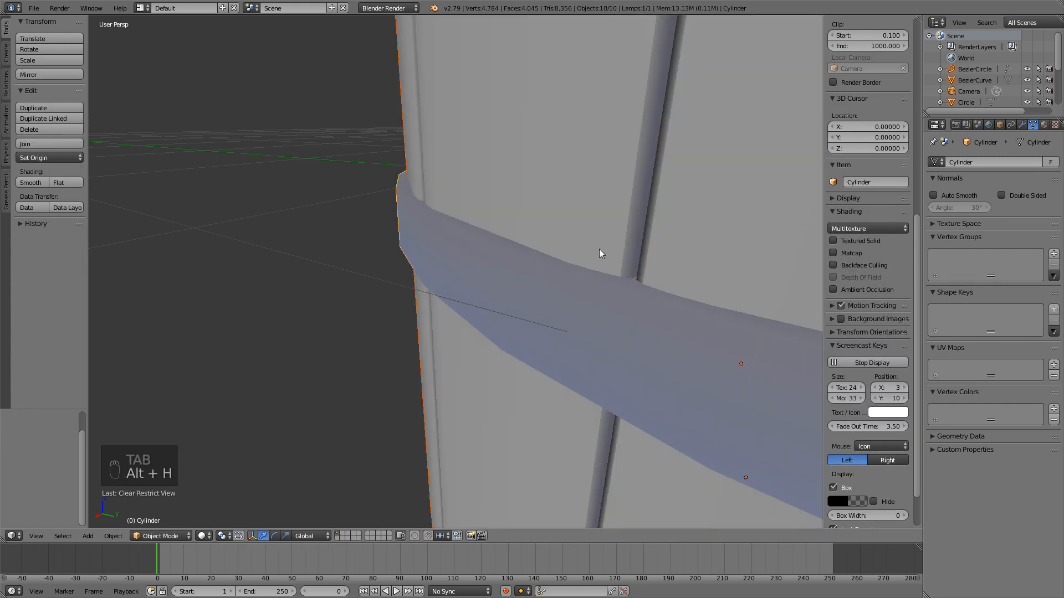
scroll(606, 235, "down", 3)
scroll(607, 236, "down", 5)
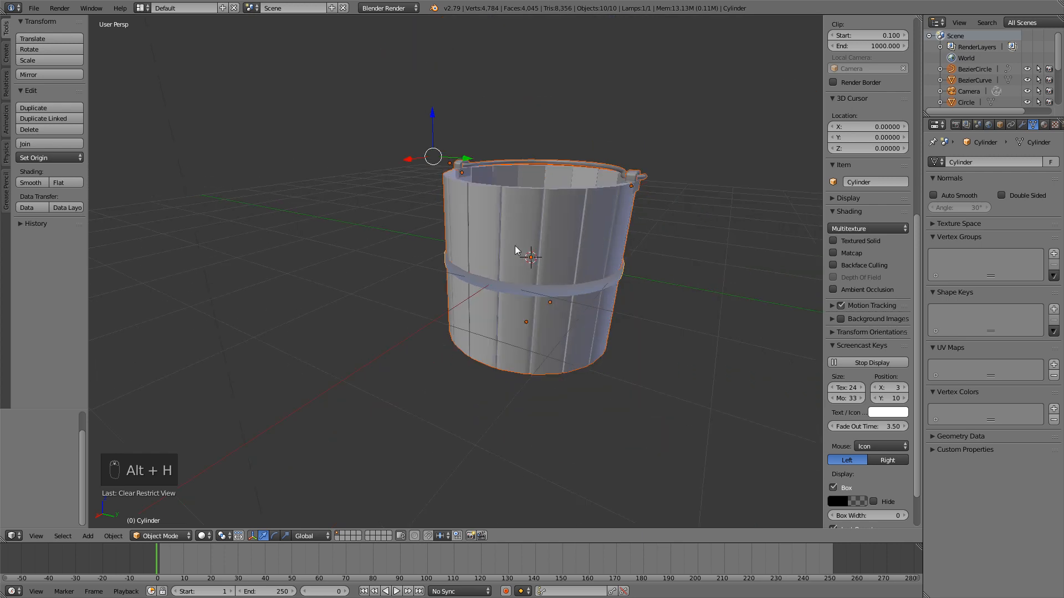
middle_click_drag(533, 276, 573, 239)
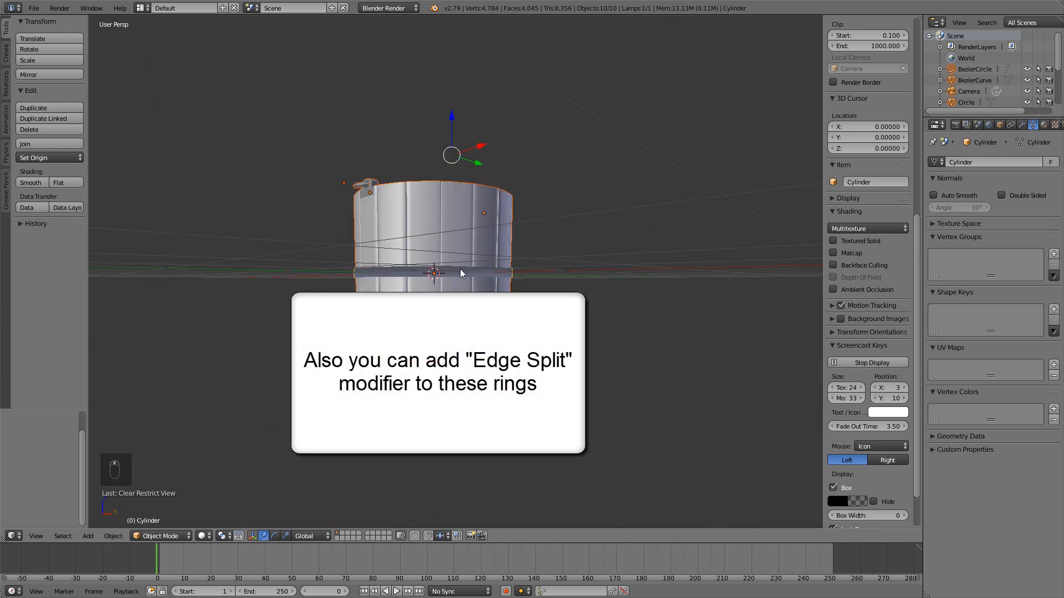
- Select the Bezier circle inside the bucket and snap the 3D cursor to it
scroll(459, 269, "up", 4)
right_click(444, 281)
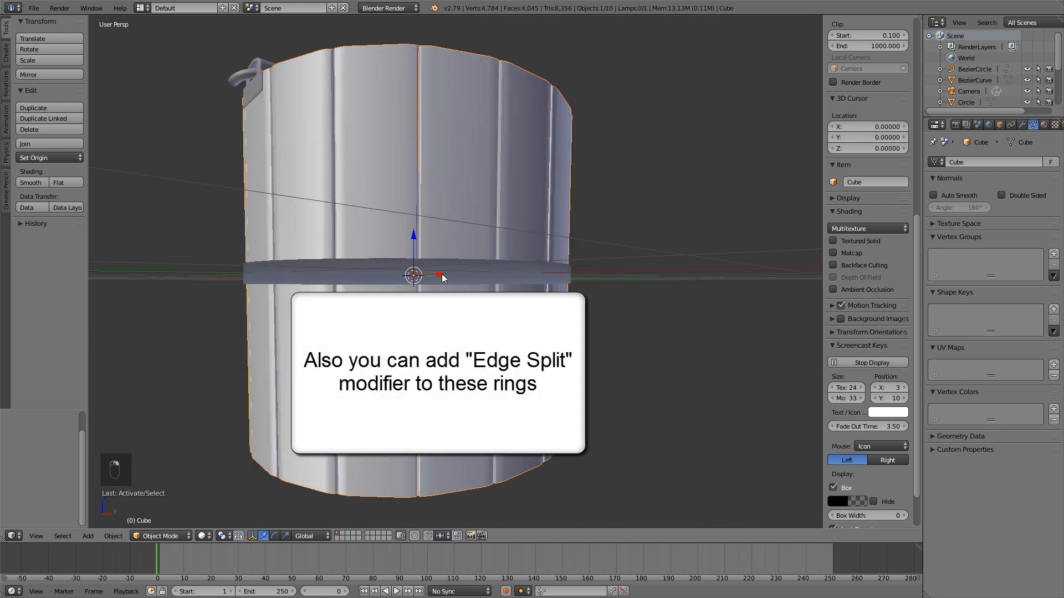
right_click(444, 277)
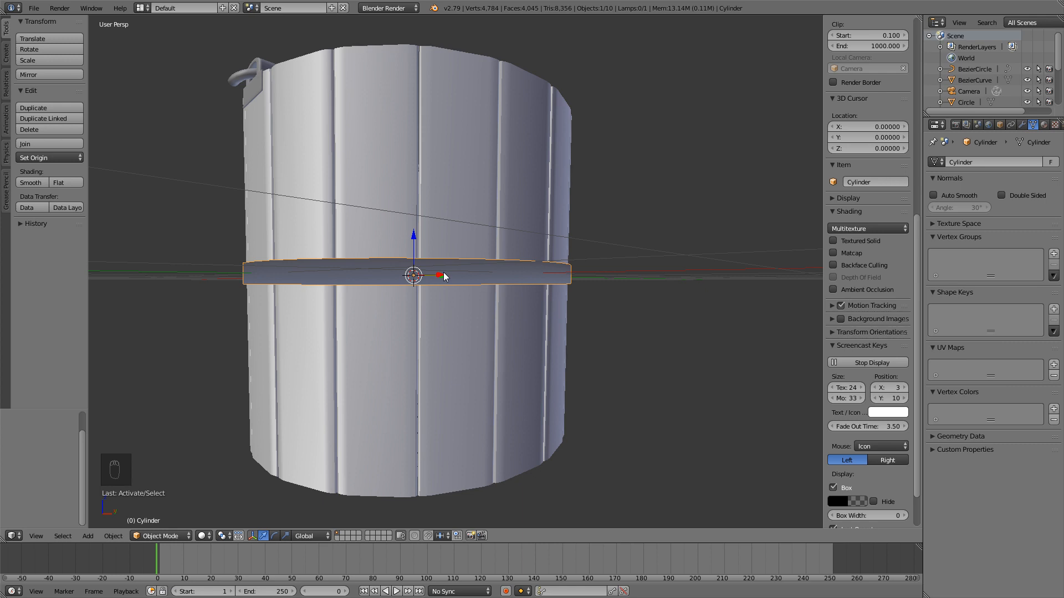
key("KP_7")
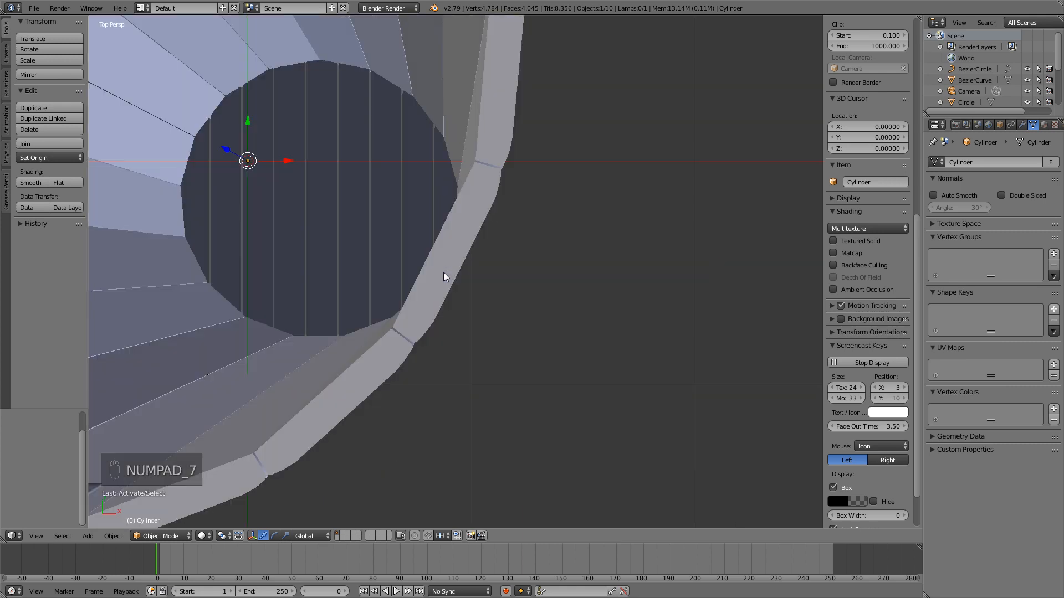
scroll(451, 171, "down", 4)
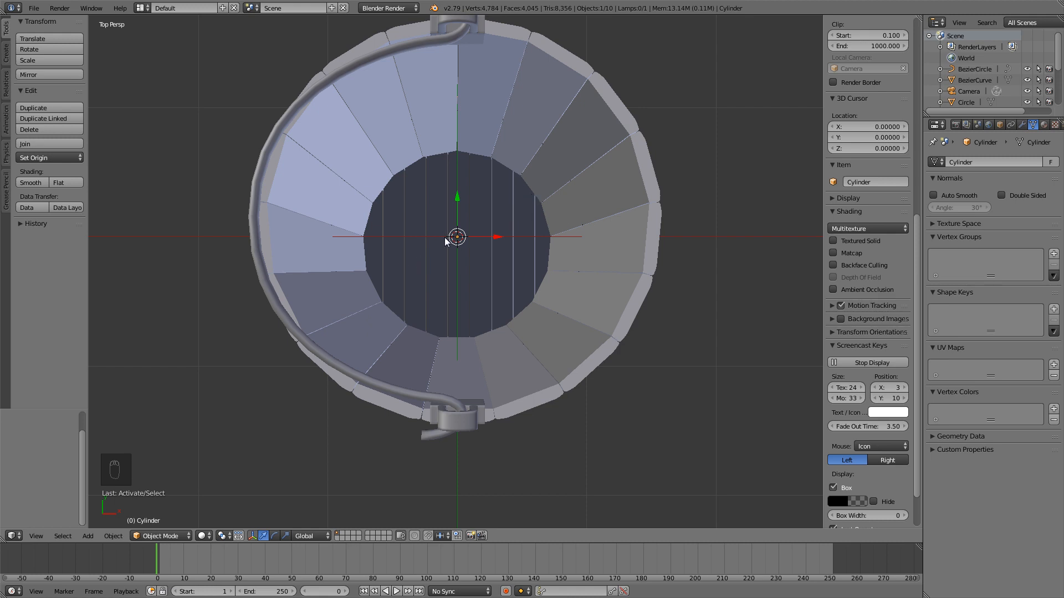
right_click(584, 224)
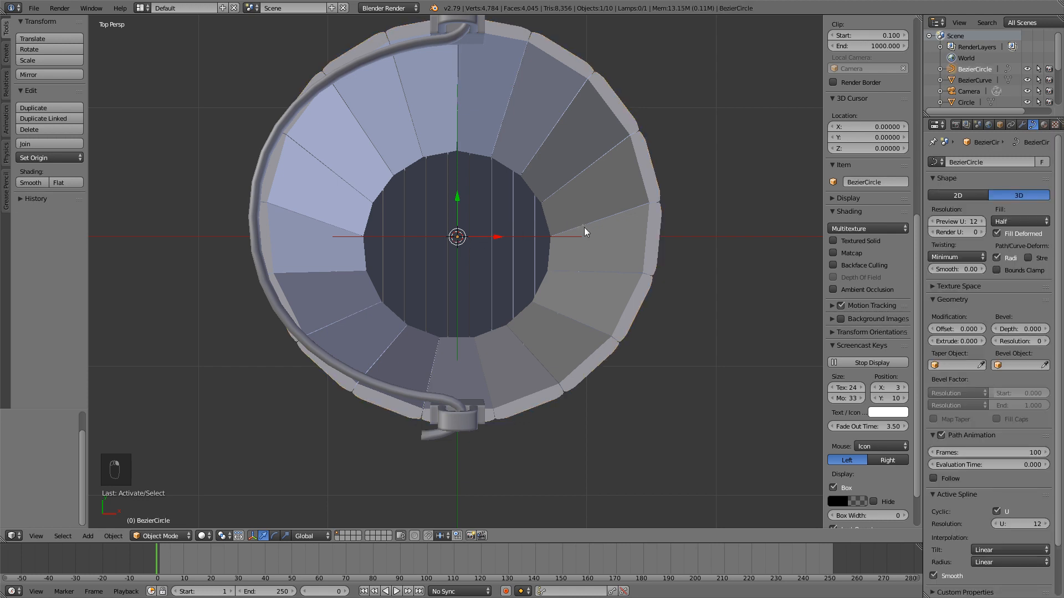
key("shift+s")
left_click(569, 238)
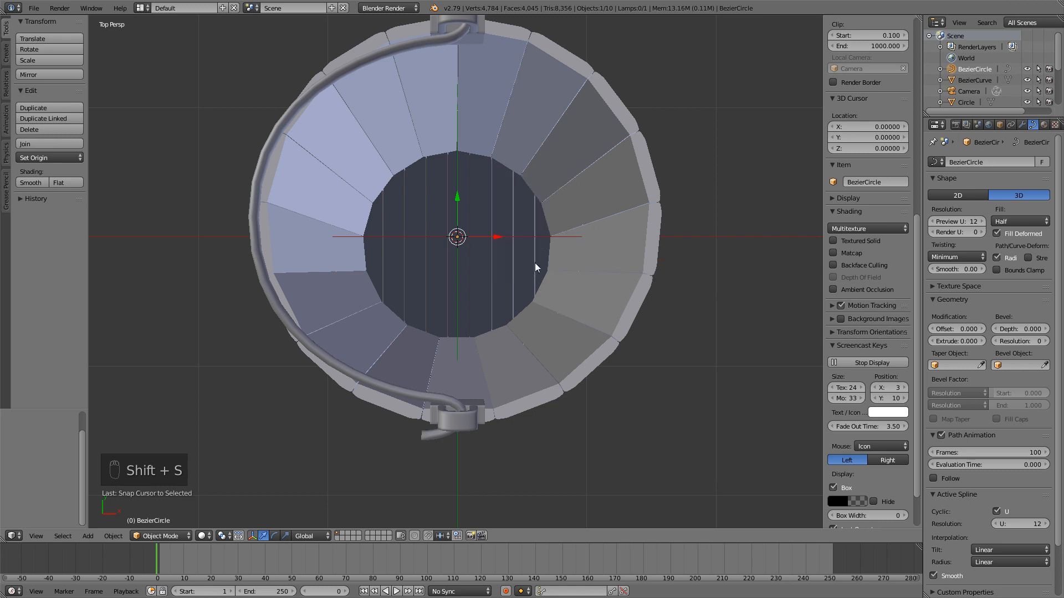
- Add a UV sphere with 32 segments and 16 rings at the 3D cursor, and show it in wireframe front orthographic view
key("a")
key("shift+a")
mouse_move(534, 263)
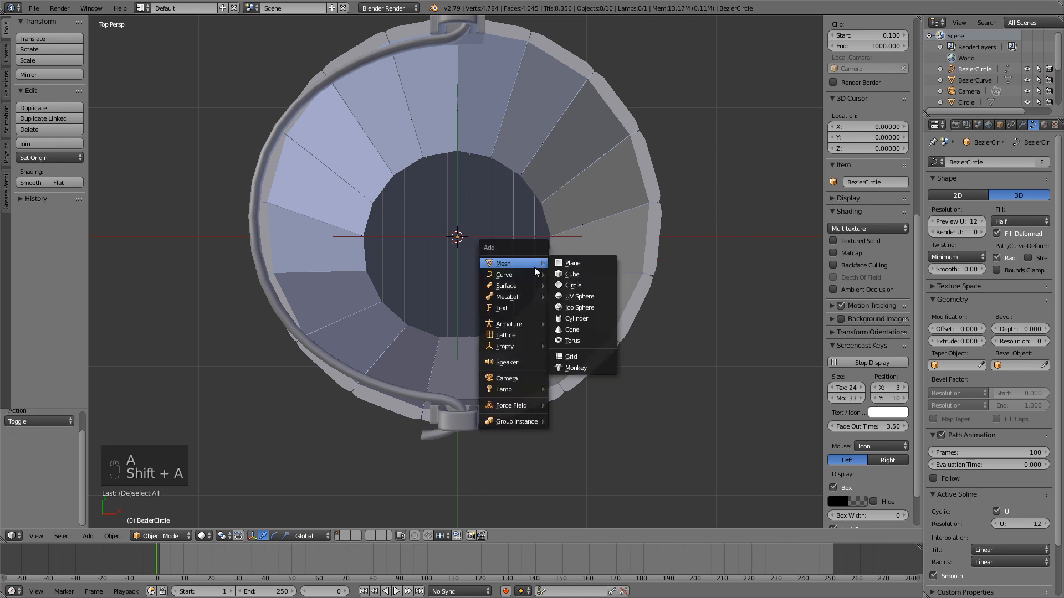
left_click(584, 298)
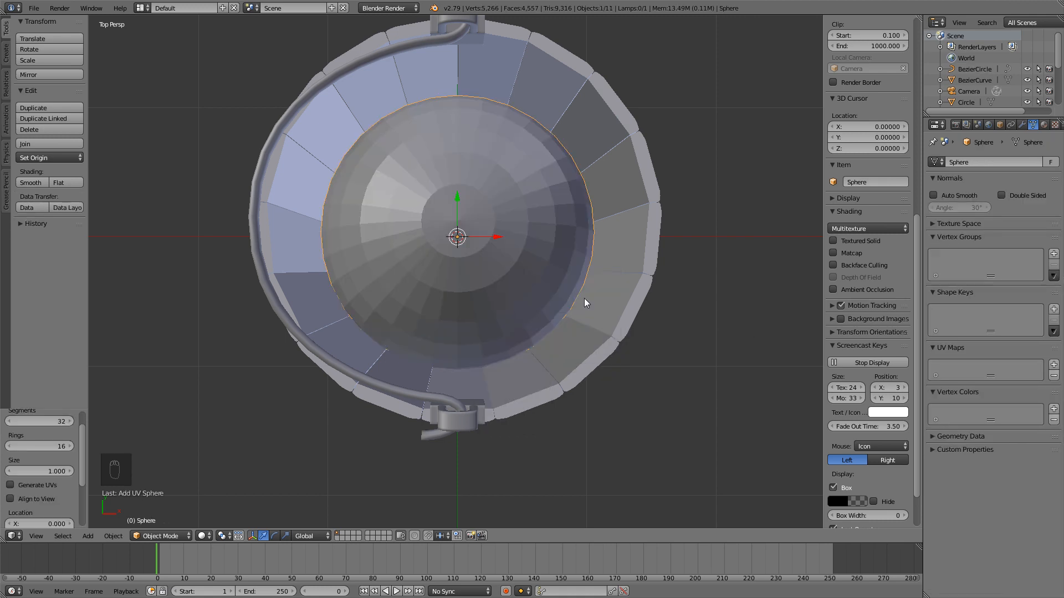
key("KP_1")
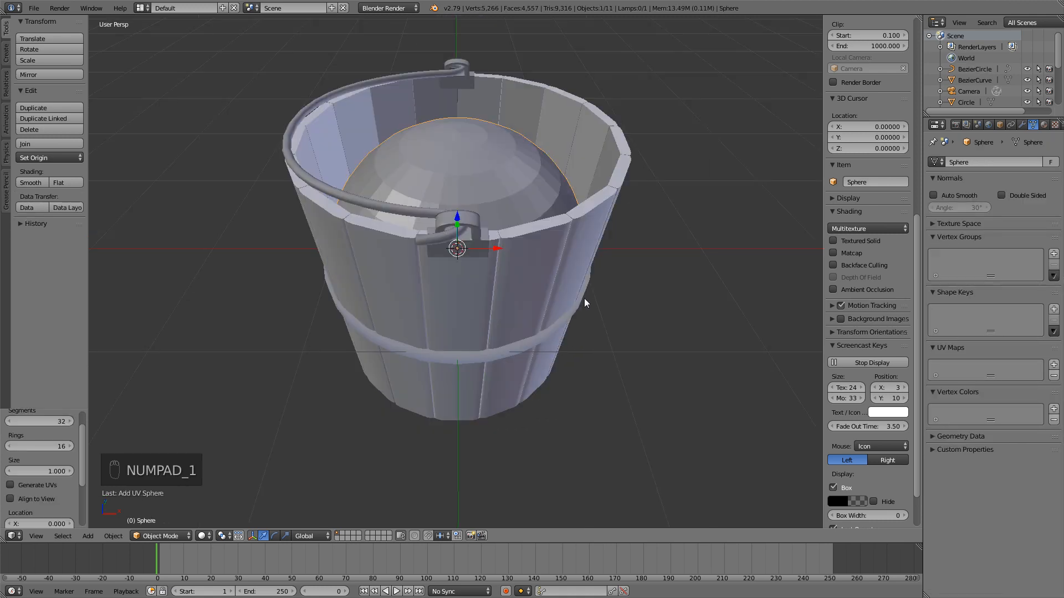
key("z")
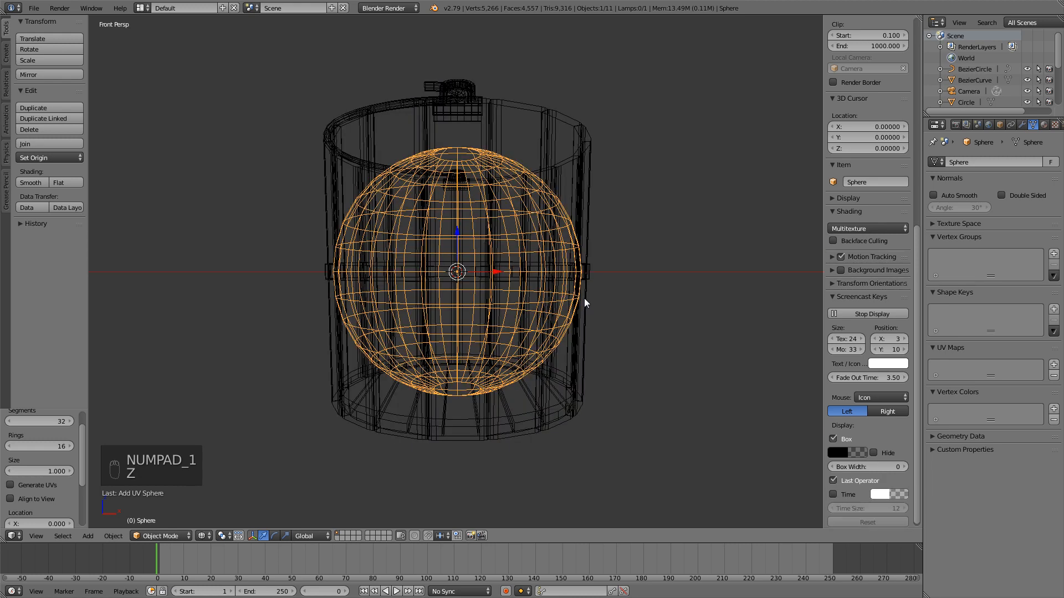
key("KP_5")
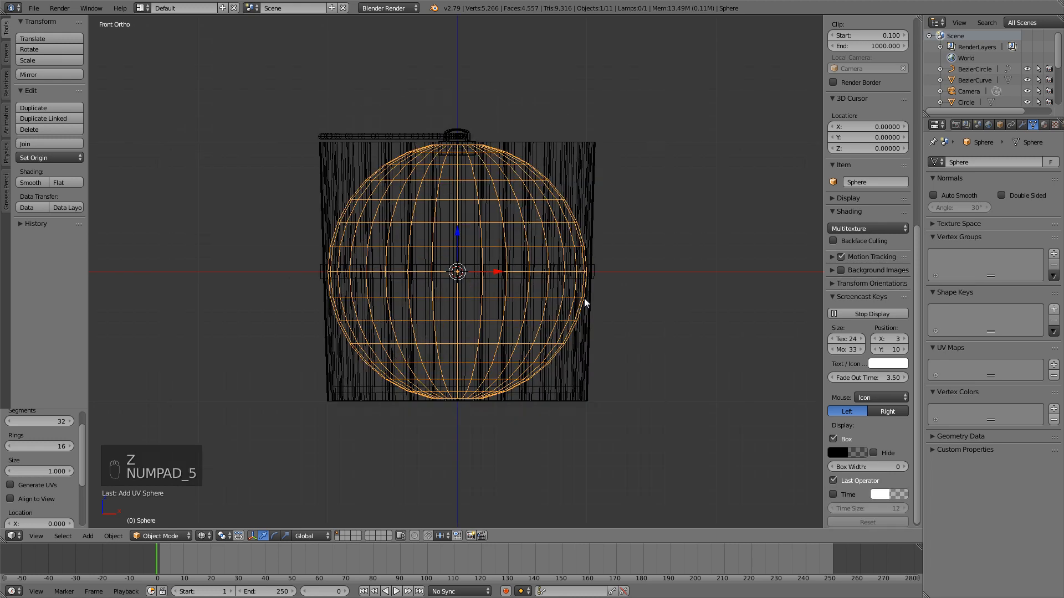
scroll(584, 262, "down", 2)
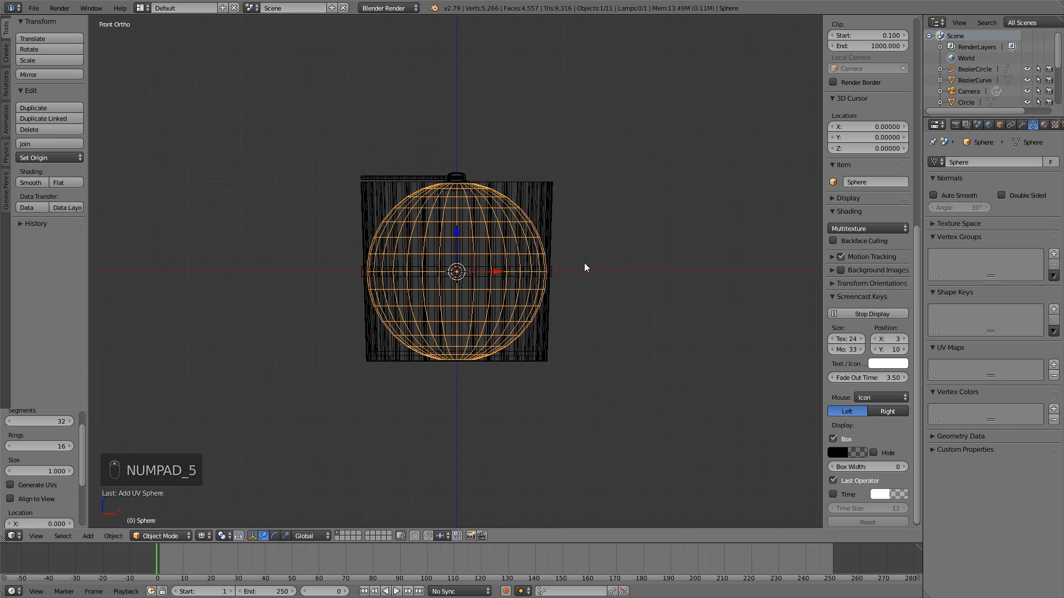
- Delete the vertices of the sphere's lower half, including its equator, to leave an open dome
key("Tab")
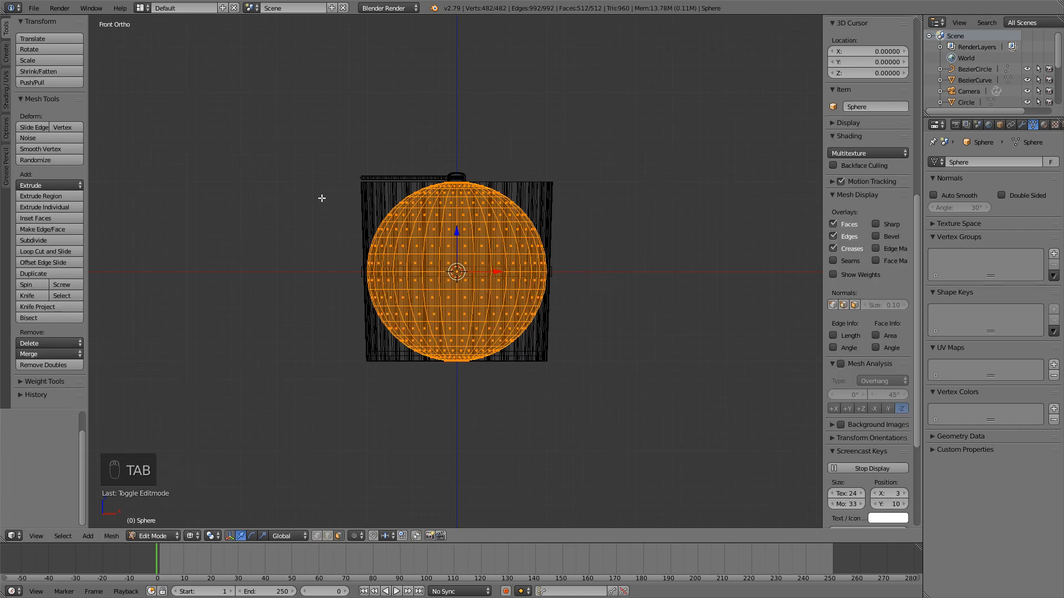
key("ctrl+Tab")
left_click(573, 214)
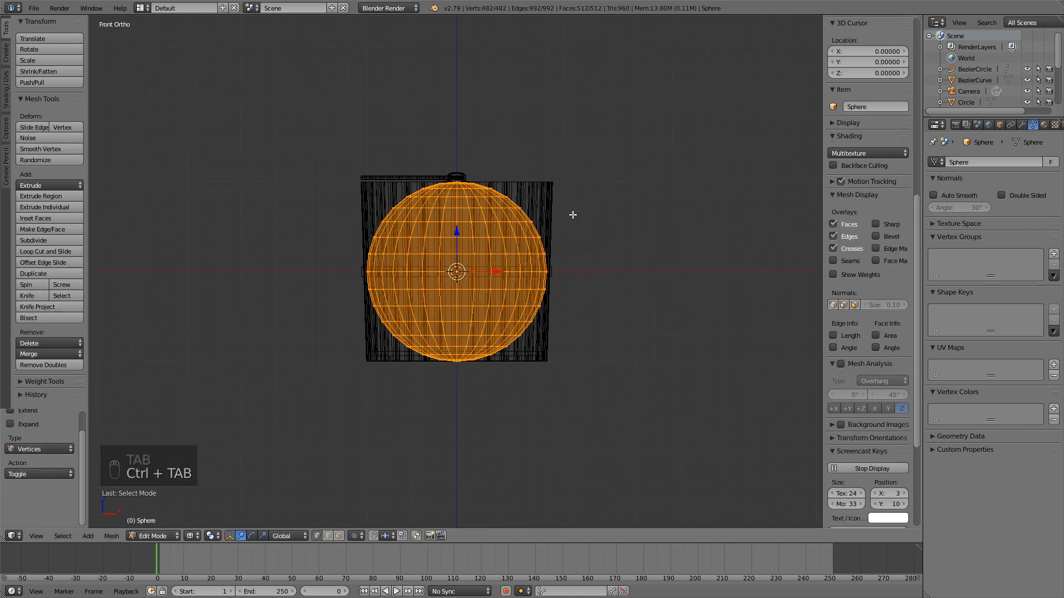
scroll(568, 308, "up", 1)
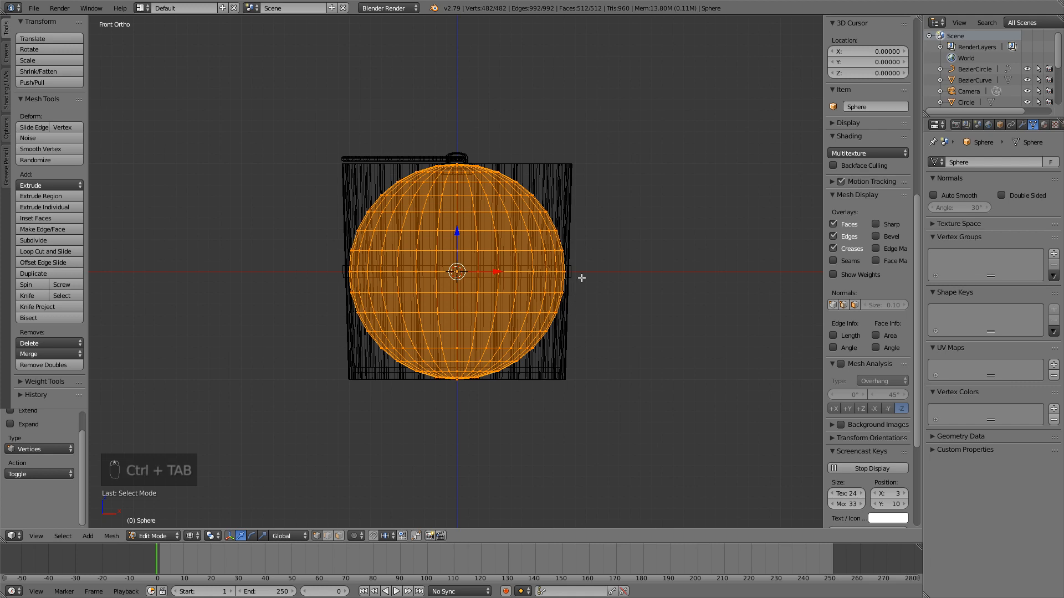
key("a")
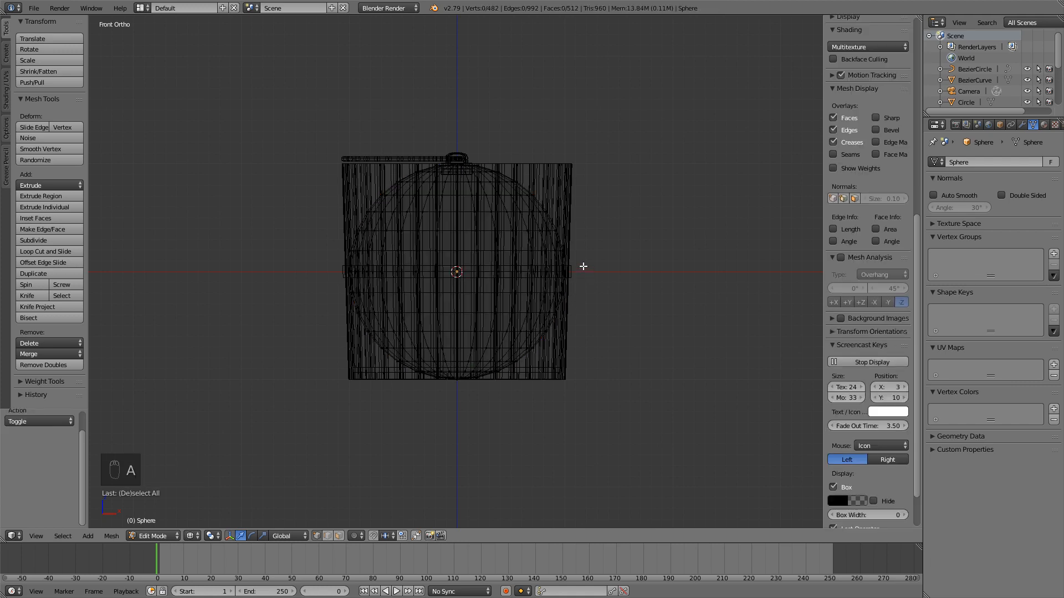
key("b")
left_click_drag(583, 262, 238, 424)
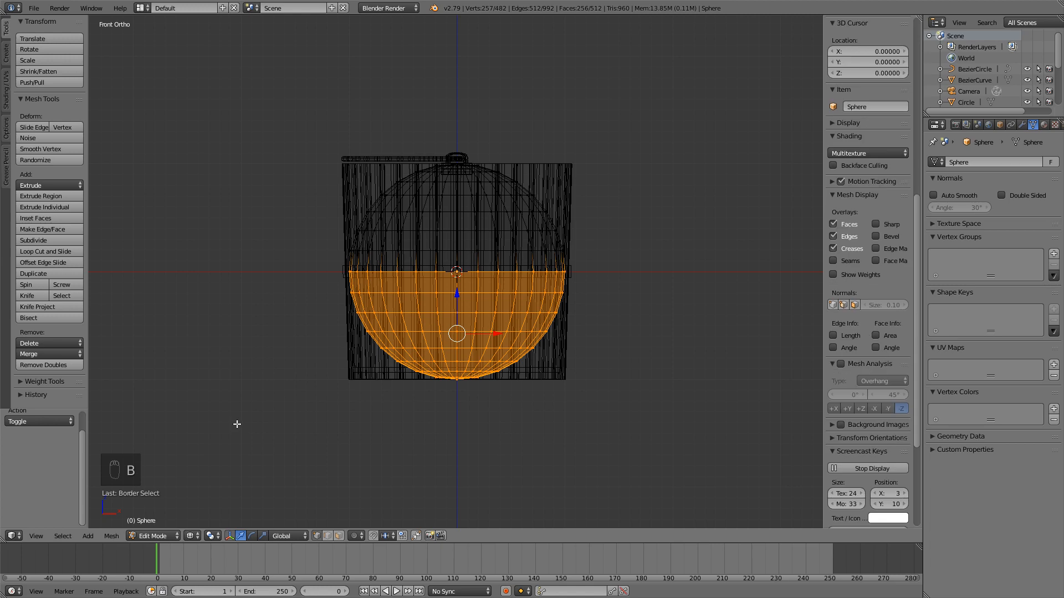
key("x")
left_click(579, 282)
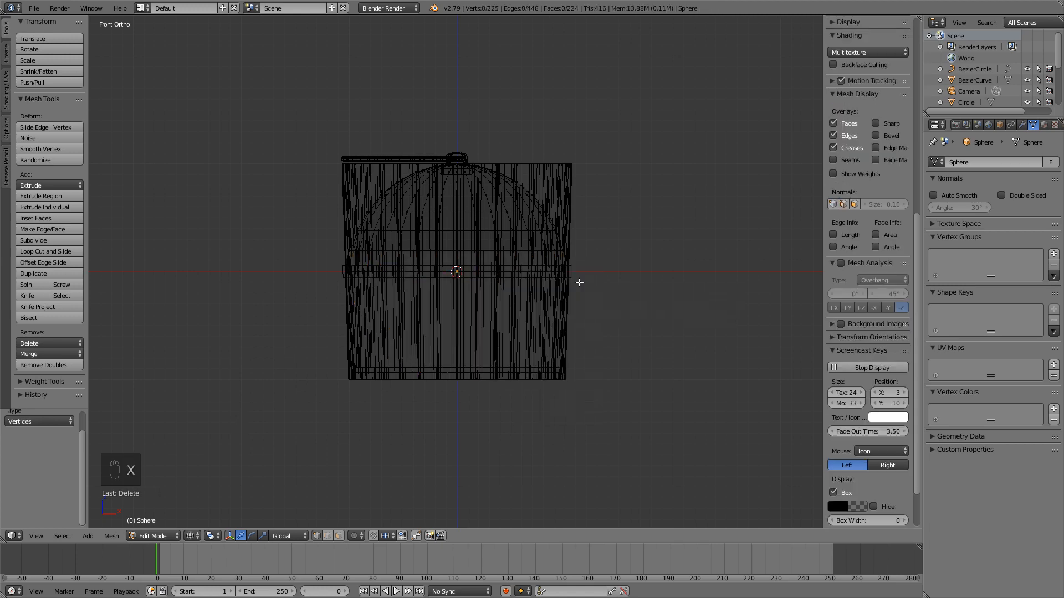
scroll(534, 239, "up", 2)
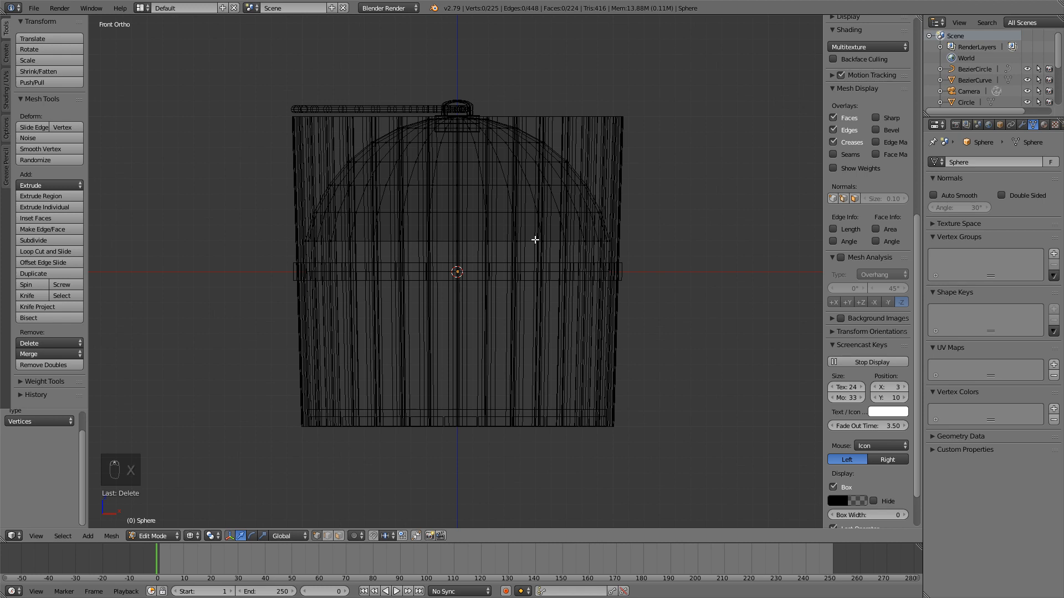
key("Tab")
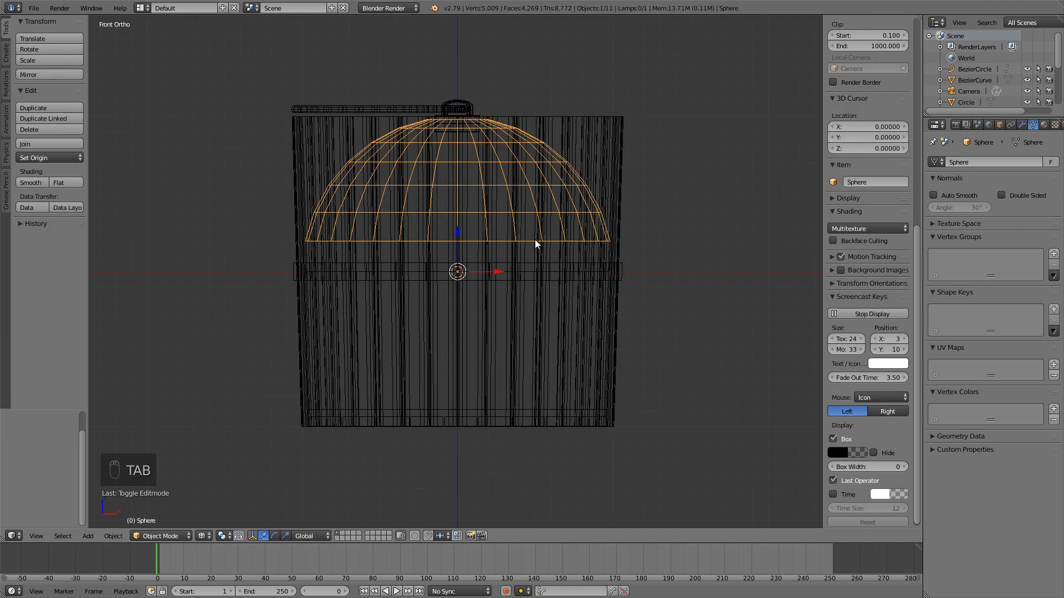
- Return to solid perspective display and apply smooth shading to the dome
key("KP_5")
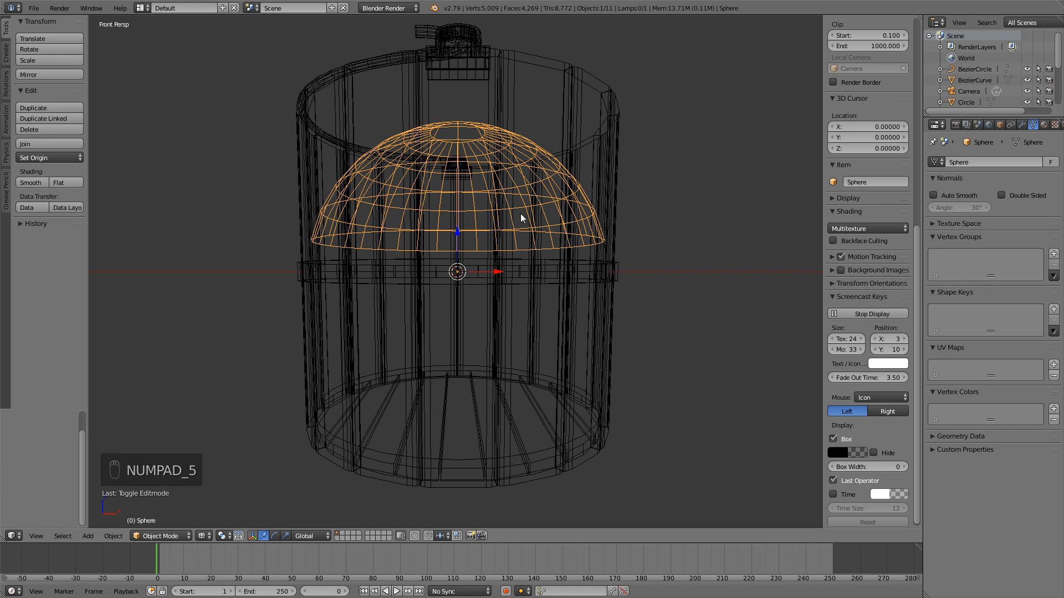
key("z")
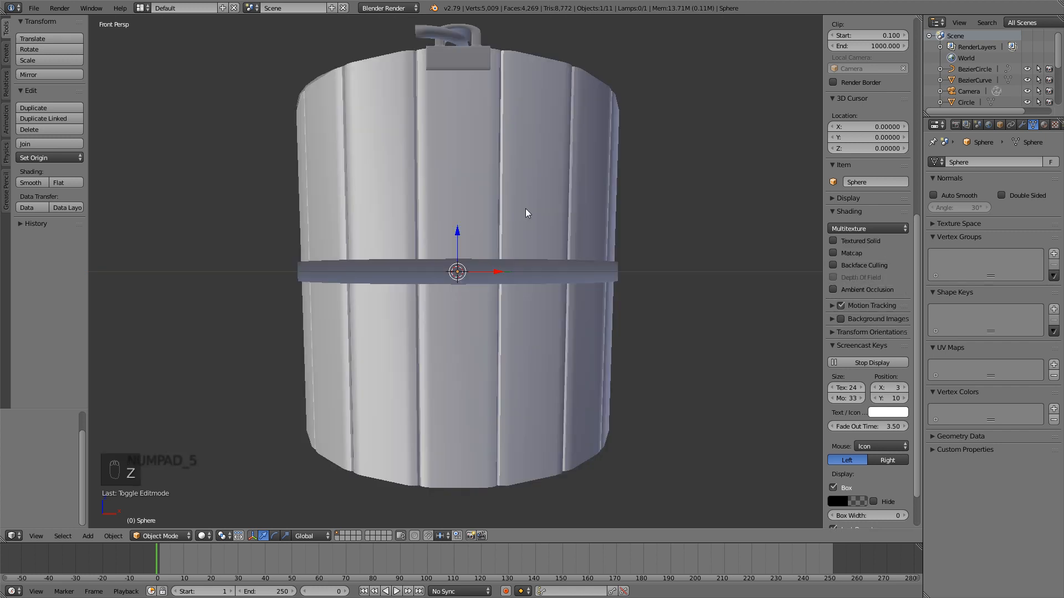
key("KP_7")
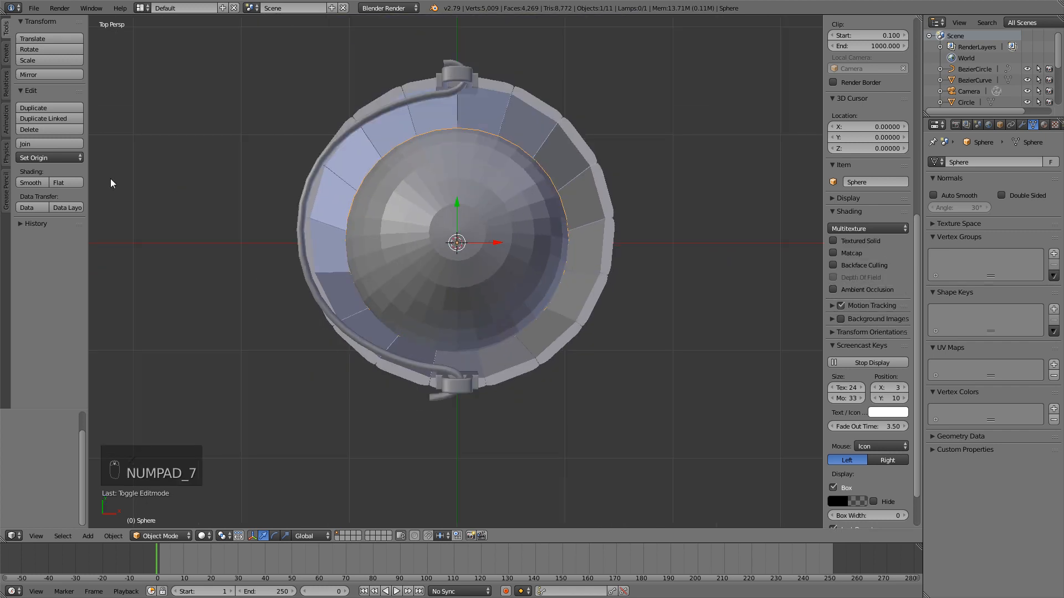
left_click(31, 183)
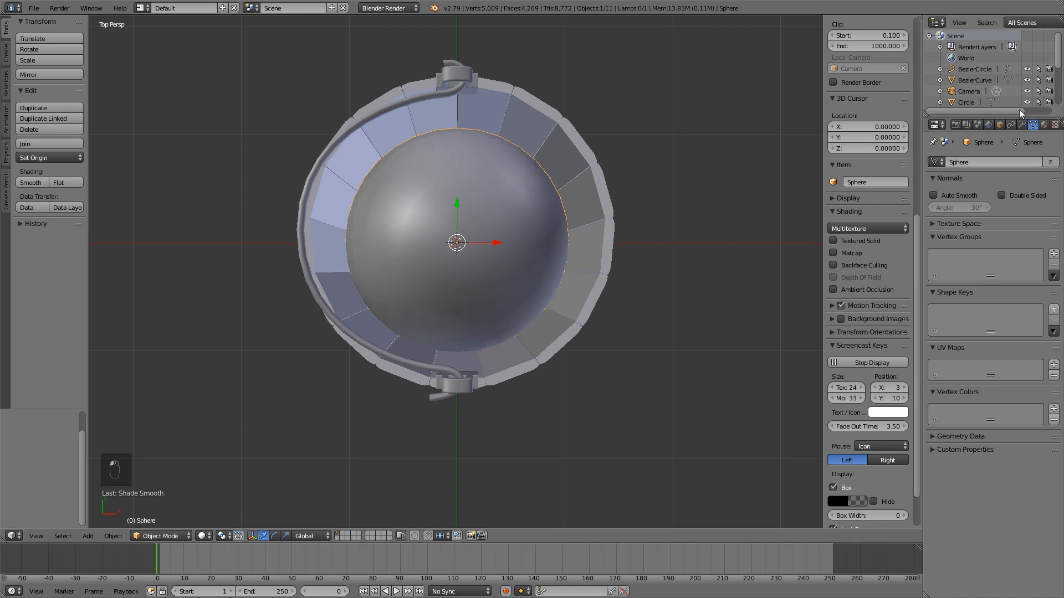
- Add an Array modifier with a fixed count of 4 to the dome
left_click(1023, 125)
left_click(996, 160)
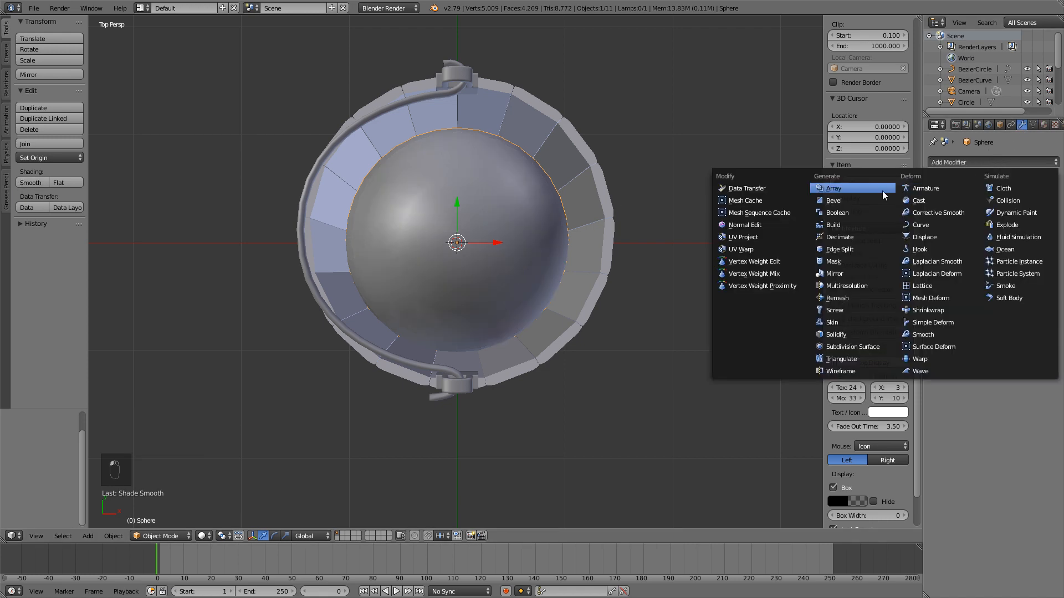
left_click(825, 188)
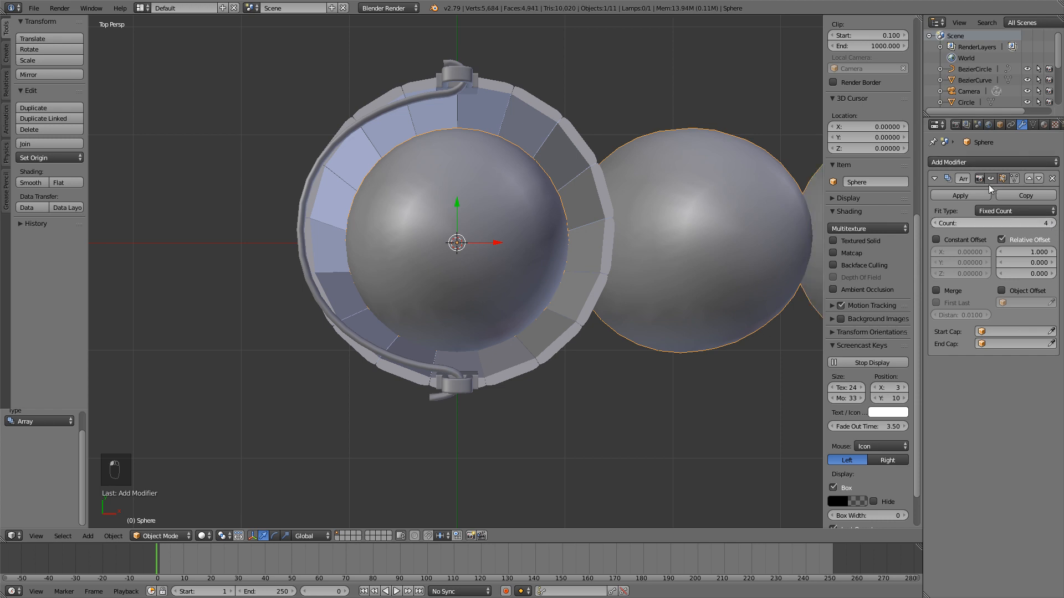
- Add a Curve modifier to the dome and set BezierCircle as its deforming object
left_click(954, 162)
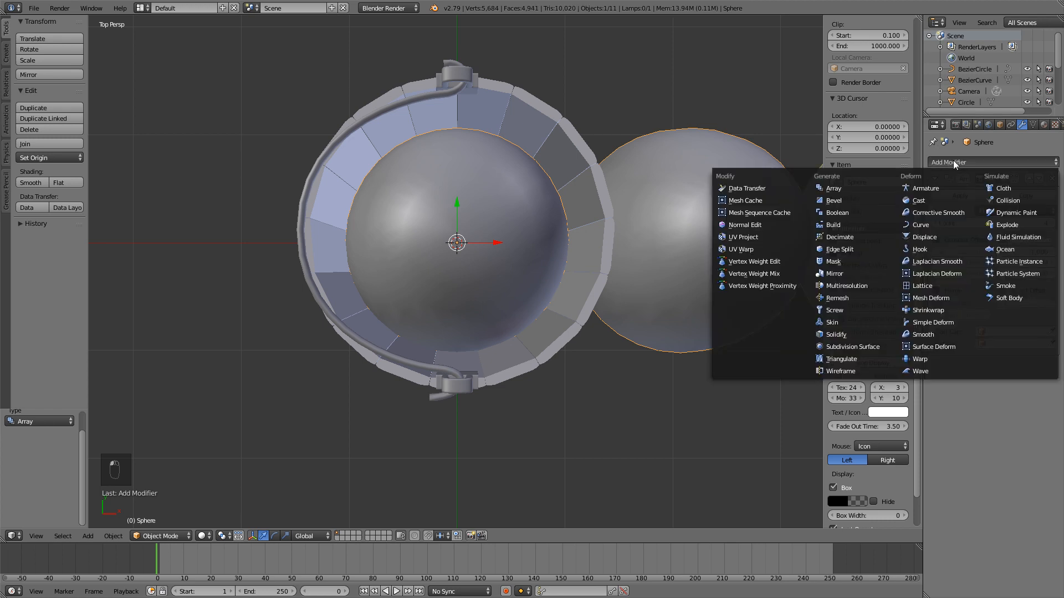
left_click(924, 225)
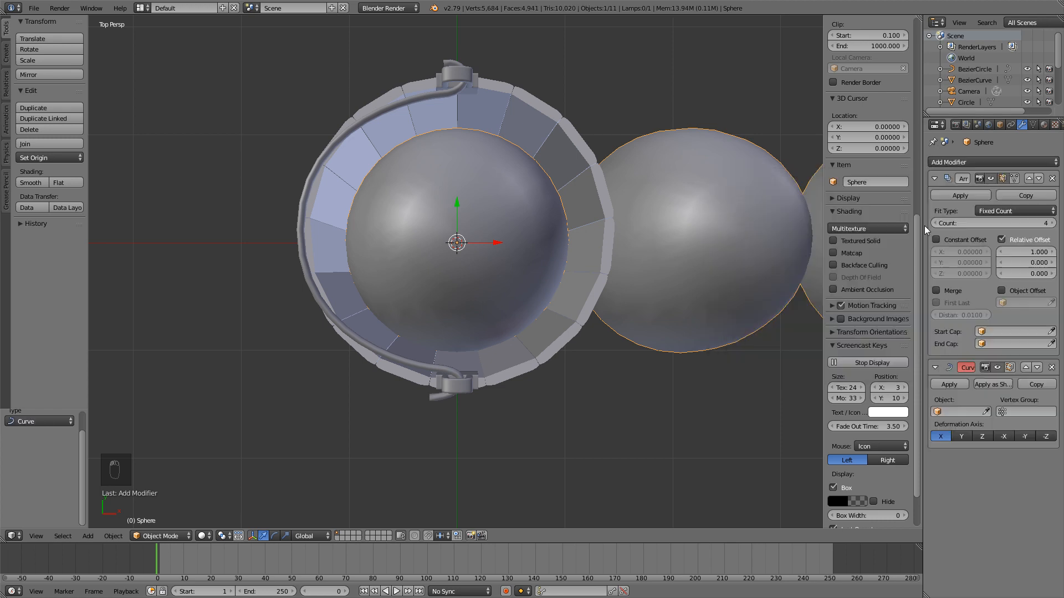
left_click(960, 411)
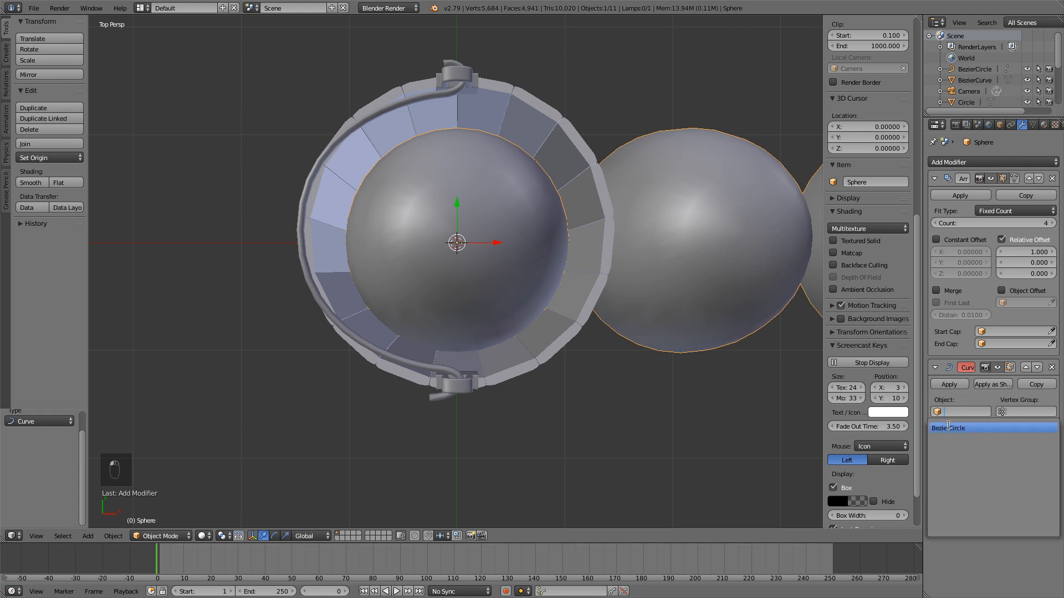
left_click(948, 427)
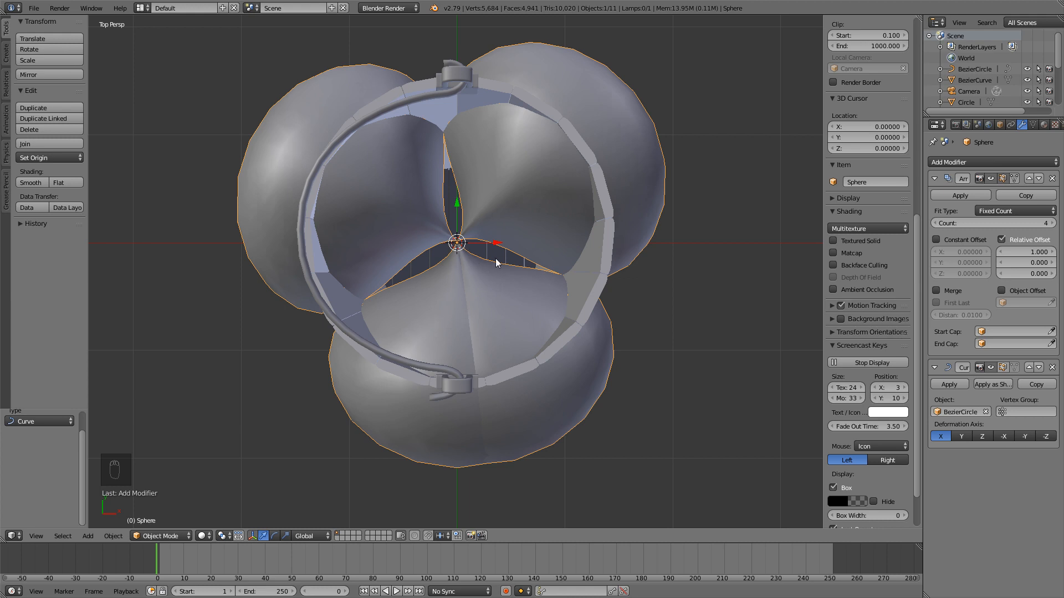
scroll(496, 258, "up", 3)
scroll(497, 258, "down", 5)
scroll(497, 258, "up", 2)
- Scale the dome's entire mesh down uniformly to about 0.074 in Edit Mode
key("Tab")
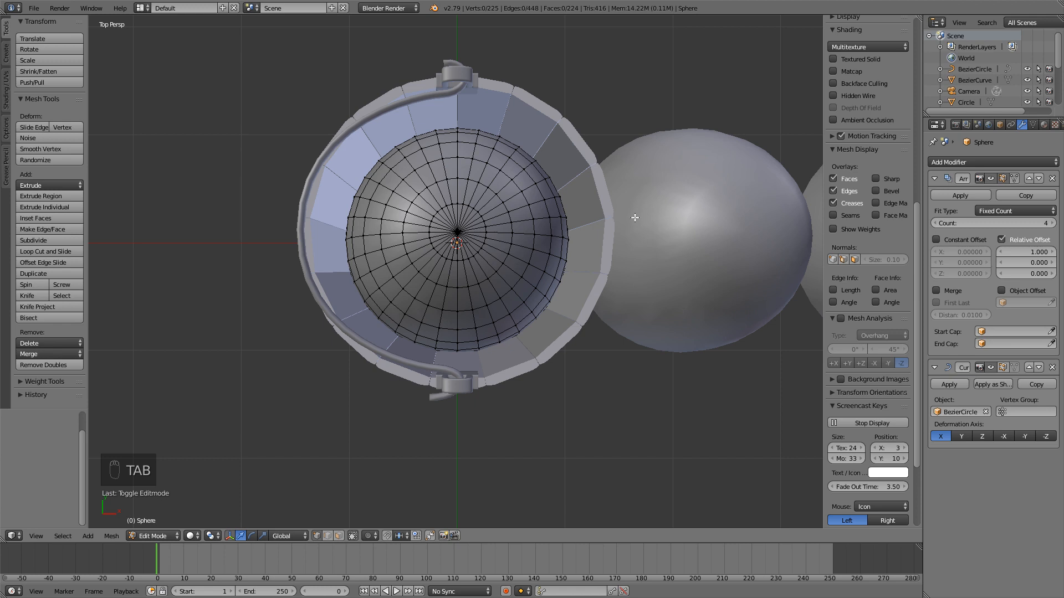
key("a")
key("a")
key("s")
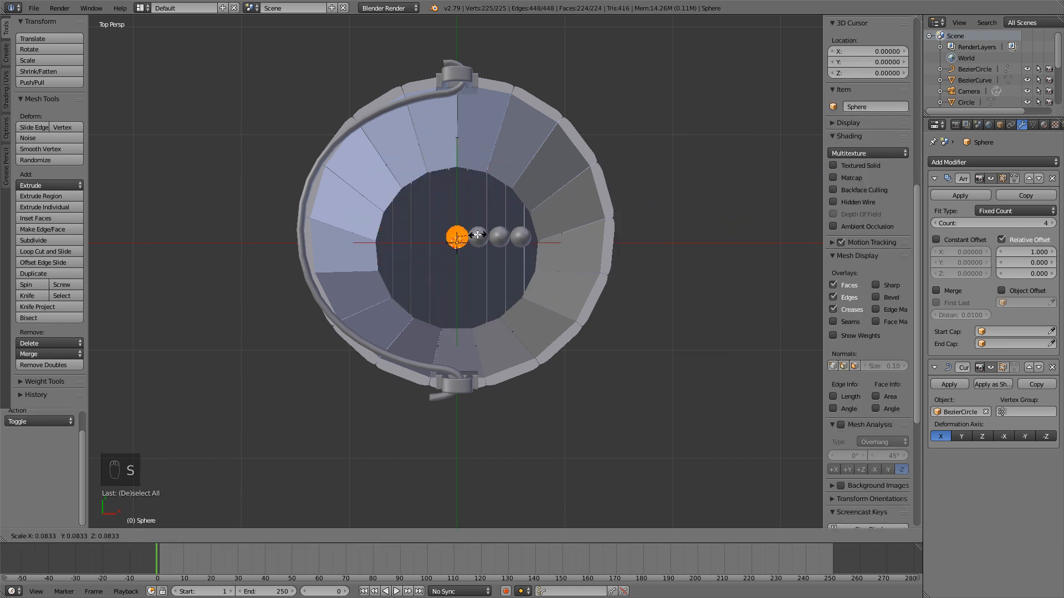
left_click(476, 234)
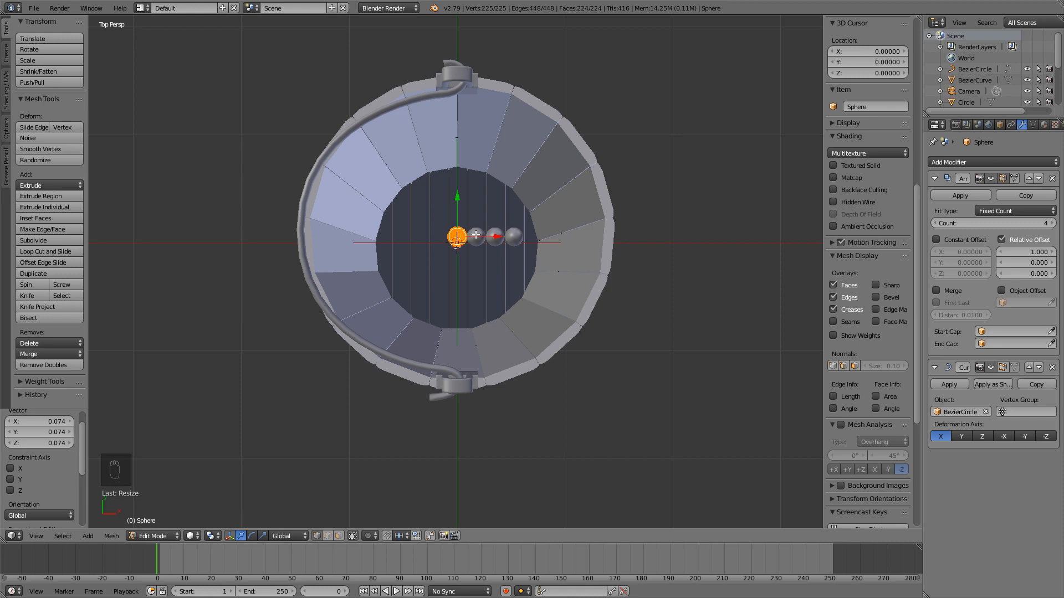
key("Tab")
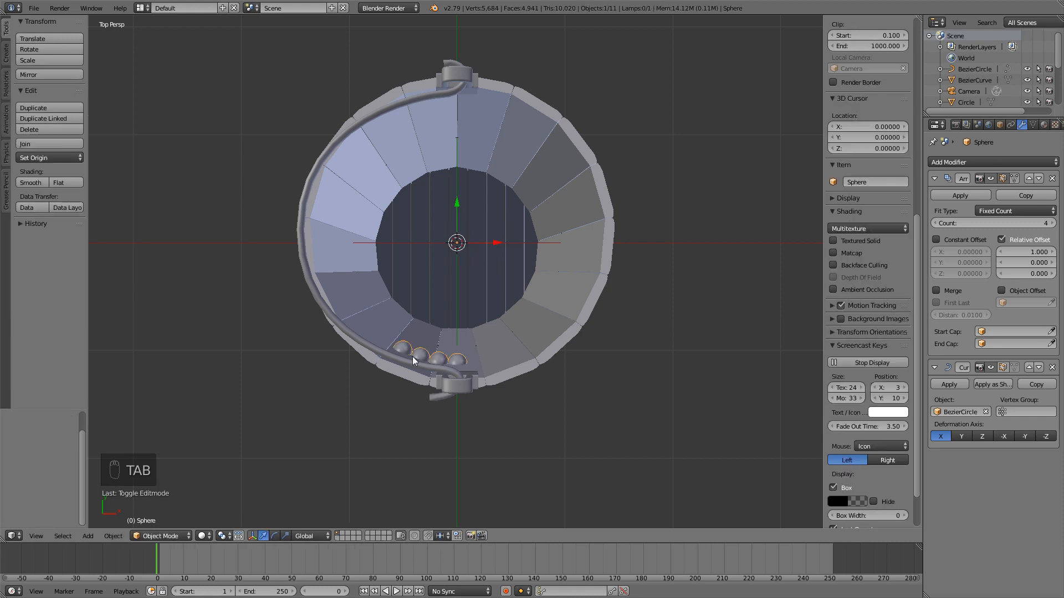
- Lower the dome's mesh along the Z axis by about 0.613 in Edit Mode
middle_click_drag(471, 321, 388, 246)
key("Tab")
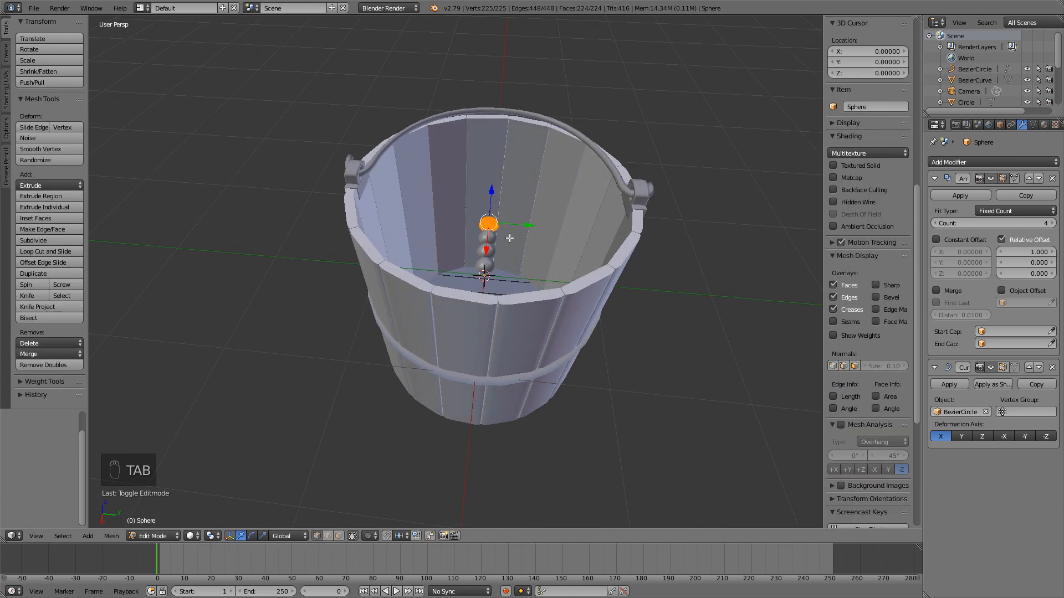
middle_click_drag(510, 238, 450, 237)
left_click_drag(481, 212, 480, 259)
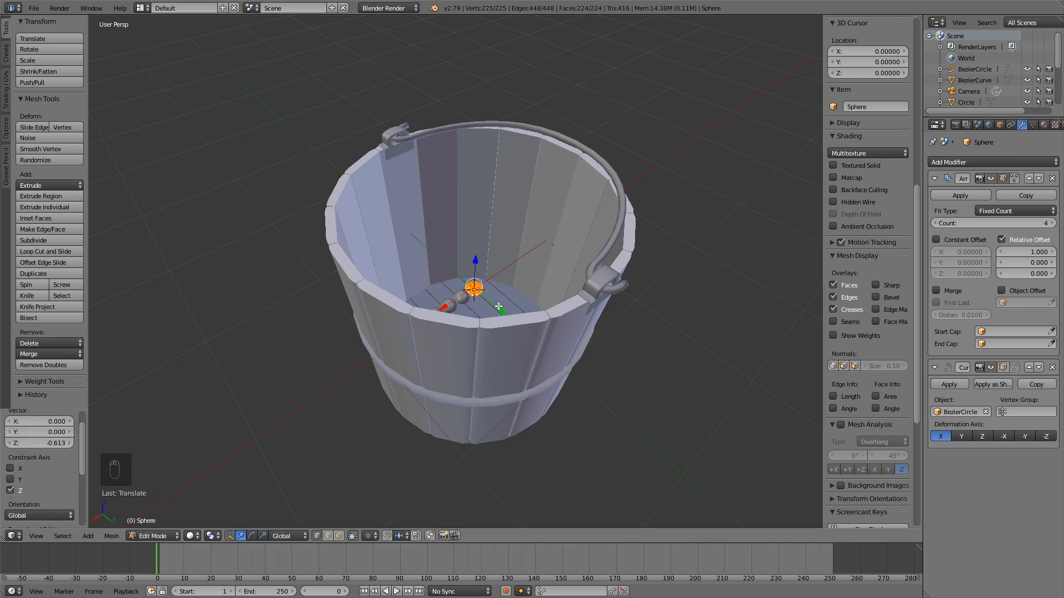
scroll(498, 288, "up", 8)
scroll(532, 320, "down", 3)
scroll(532, 320, "down", 8)
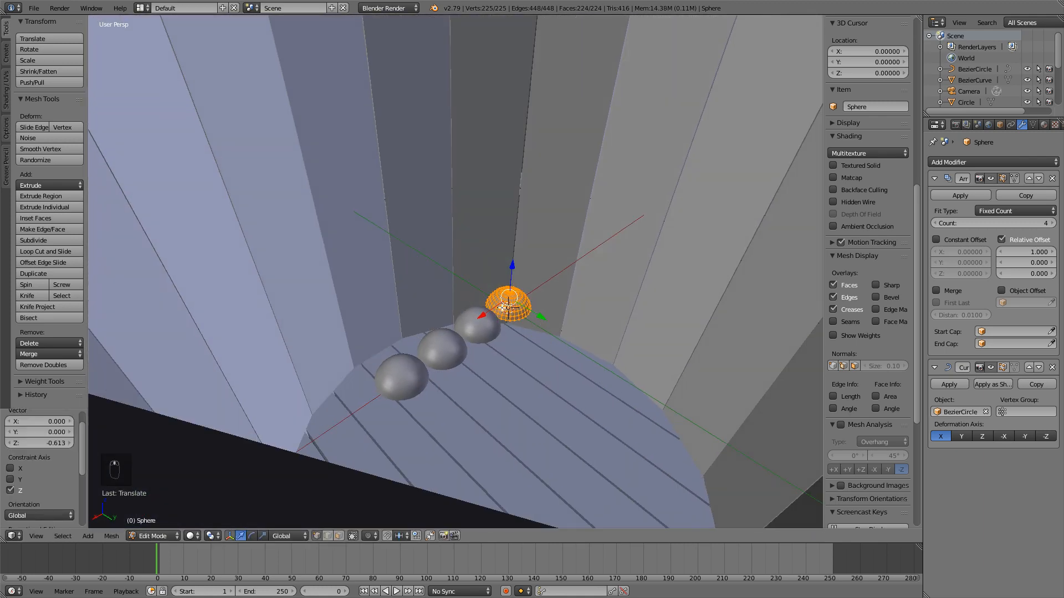
scroll(502, 297, "up", 2)
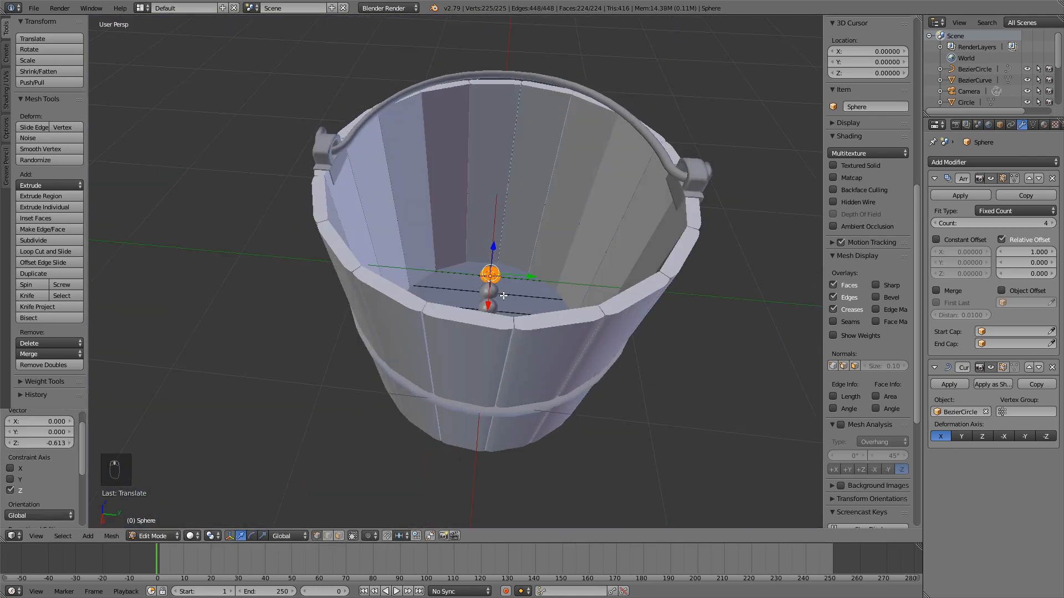
key("Tab")
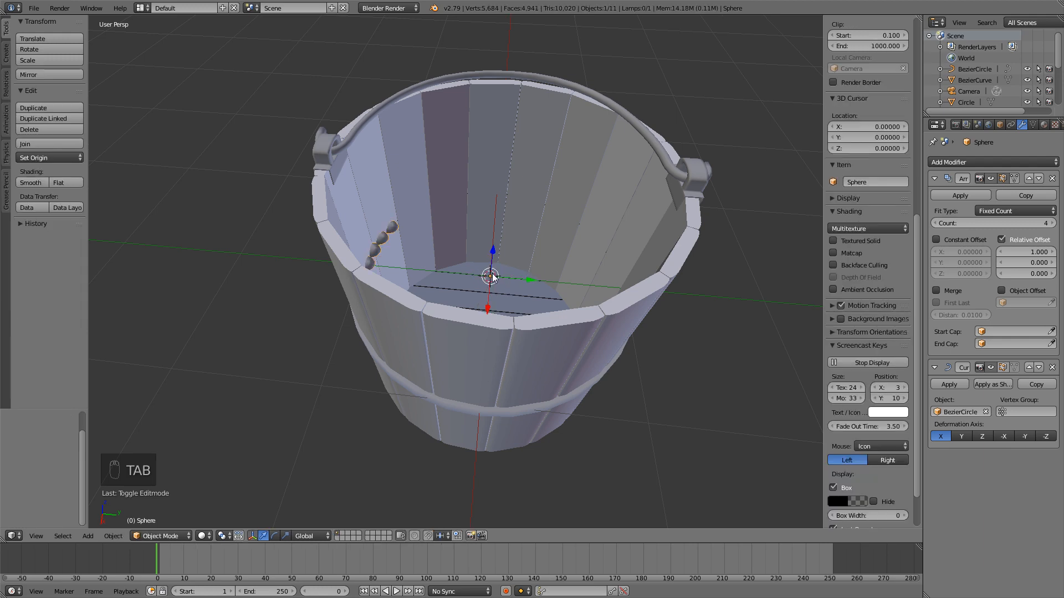
- Rotate the dome's mesh -90 degrees around the global X axis in Edit Mode
key("Tab")
key("Tab")
mouse_move(436, 268)
middle_mouse_down()
mouse_move(482, 257)
mouse_move(448, 271)
middle_mouse_up()
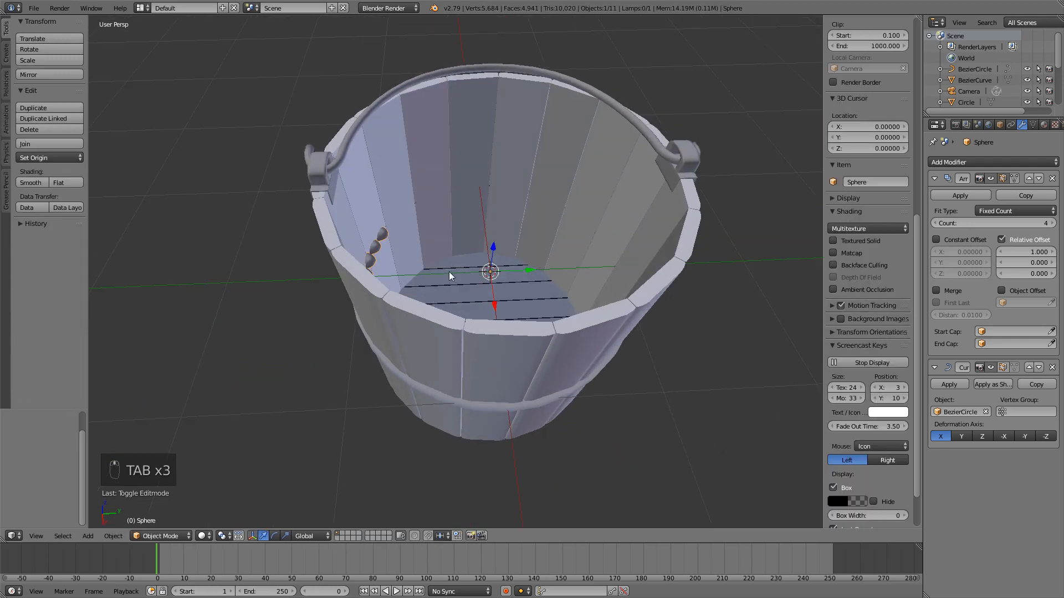
scroll(451, 268, "up", 5)
key("Tab")
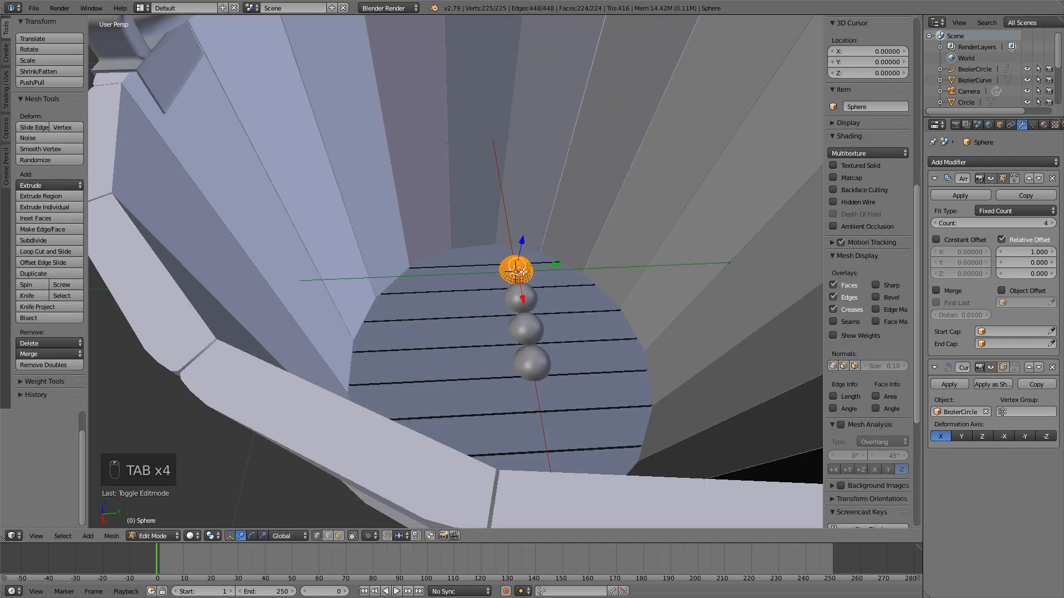
key("r")
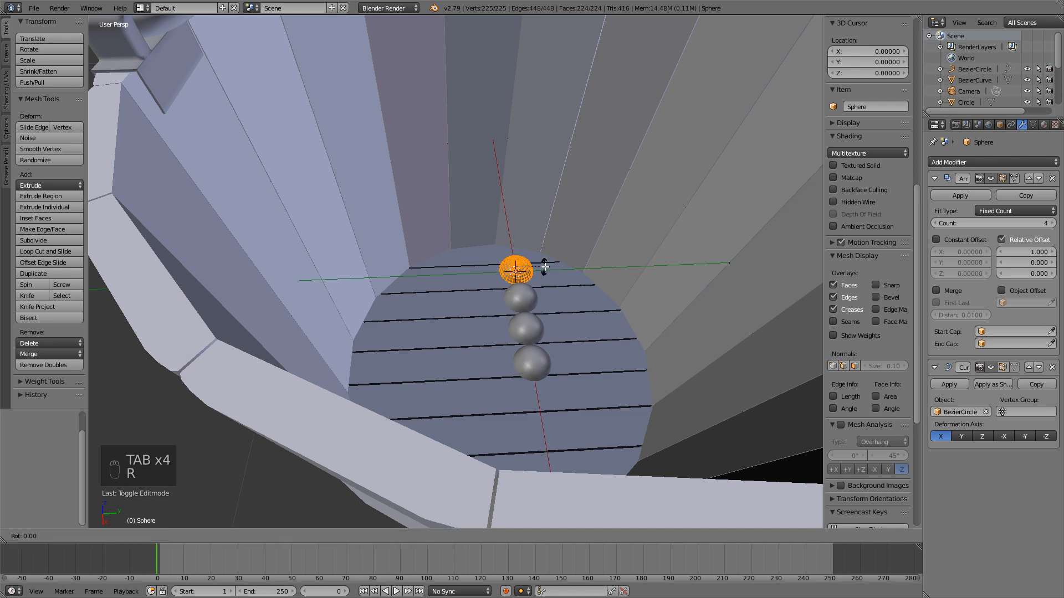
type("x")
type("90")
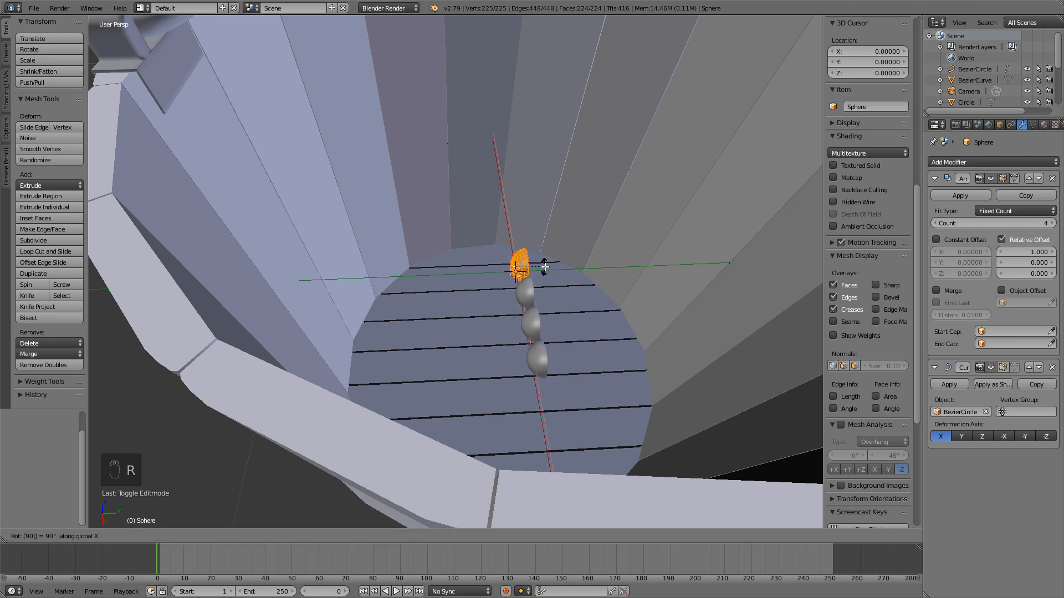
key("minus")
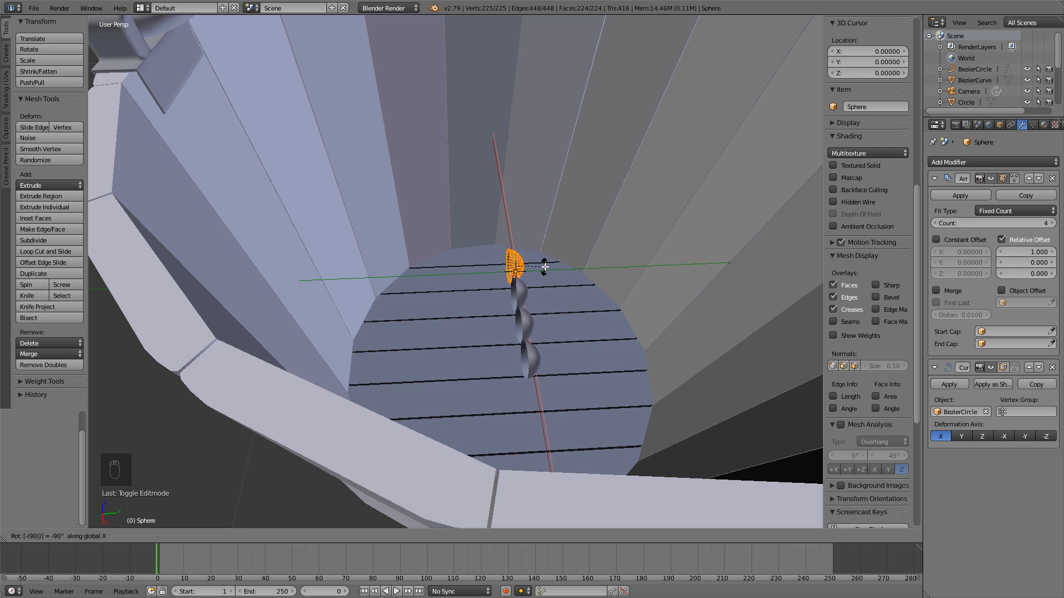
left_click(544, 267)
key("Tab")
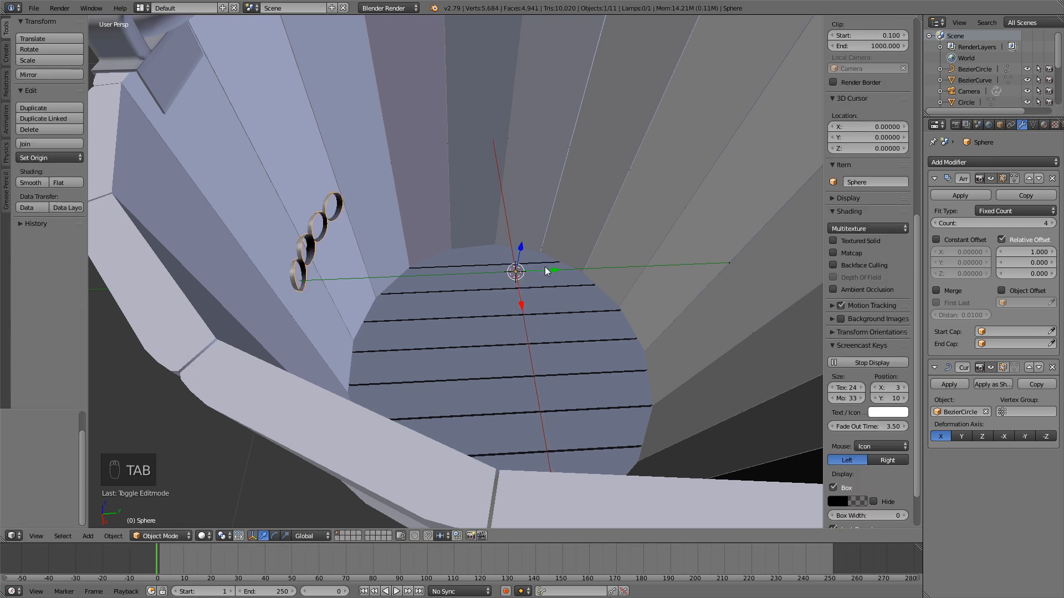
middle_click_drag(188, 292, 399, 245)
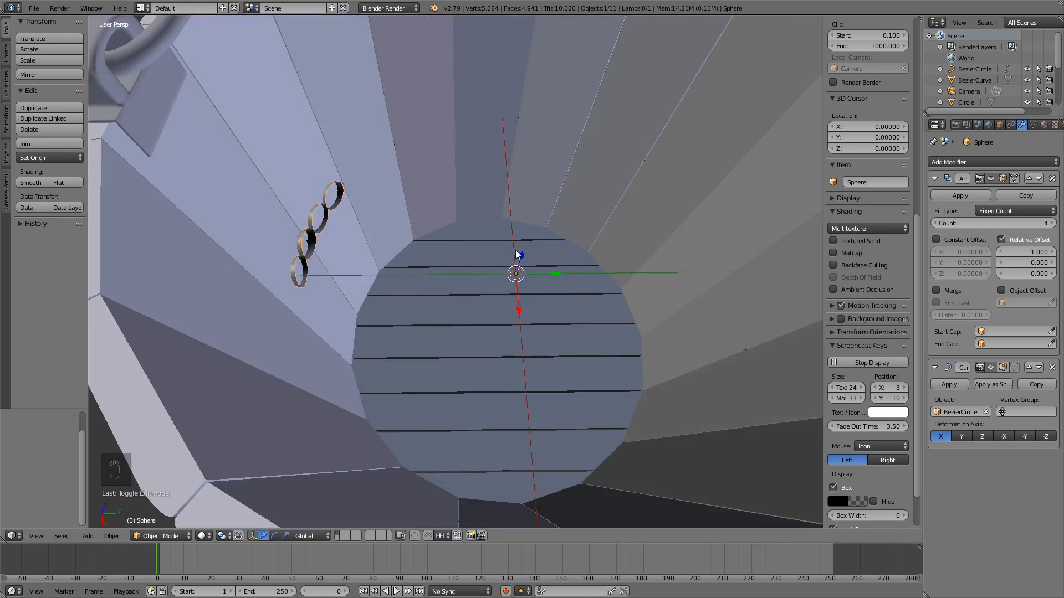
key("Tab")
key("Tab")
key("Tab")
key("Tab")
key("Tab")
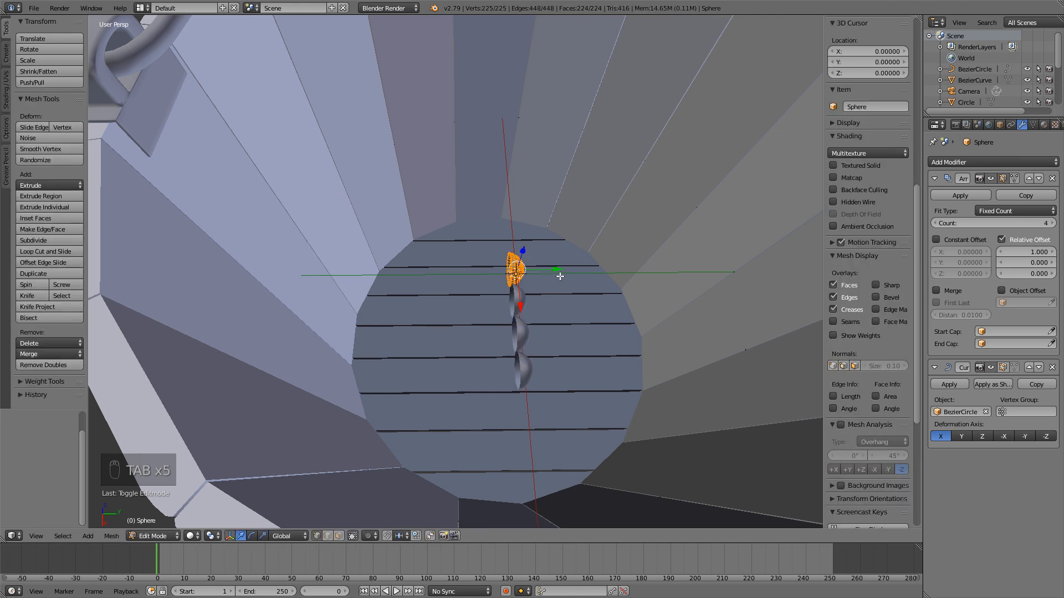
key("Tab")
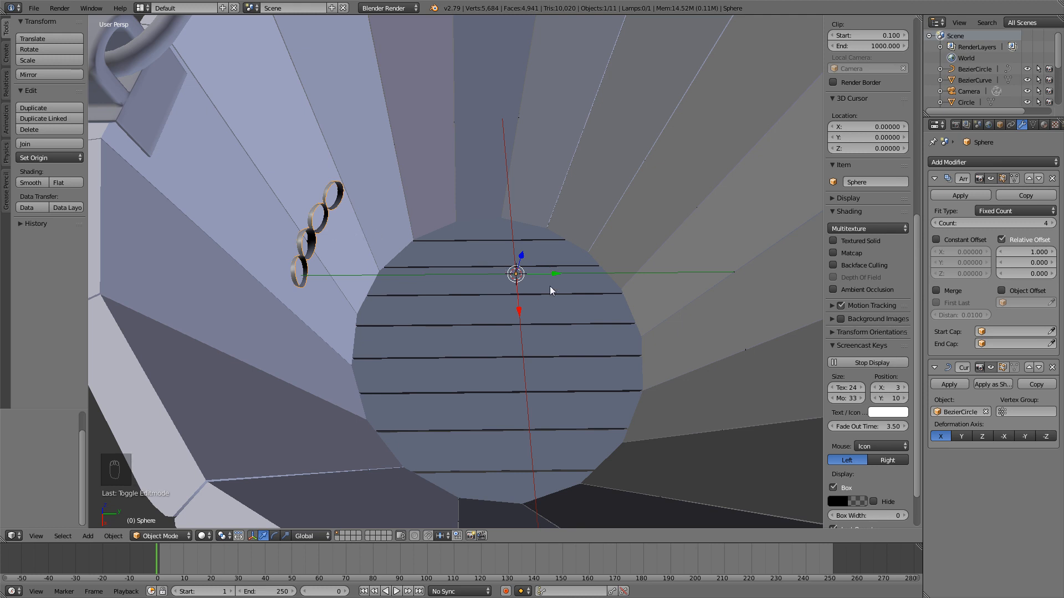
- Move the dome's mesh about 0.097 along the positive Y axis, toward the outside of the bucket wall
key("Tab")
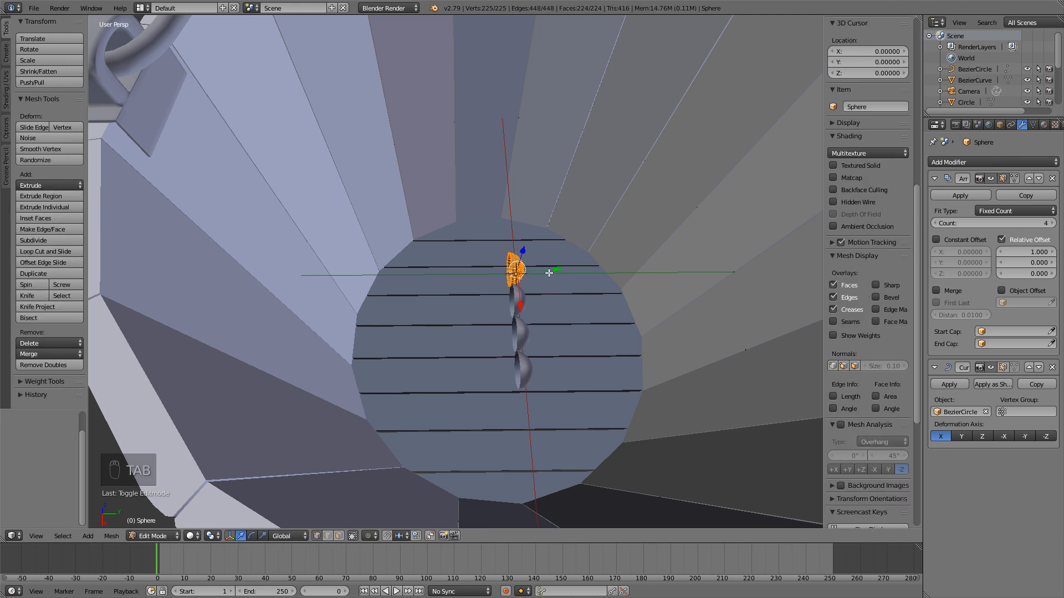
left_click_drag(548, 273, 571, 274)
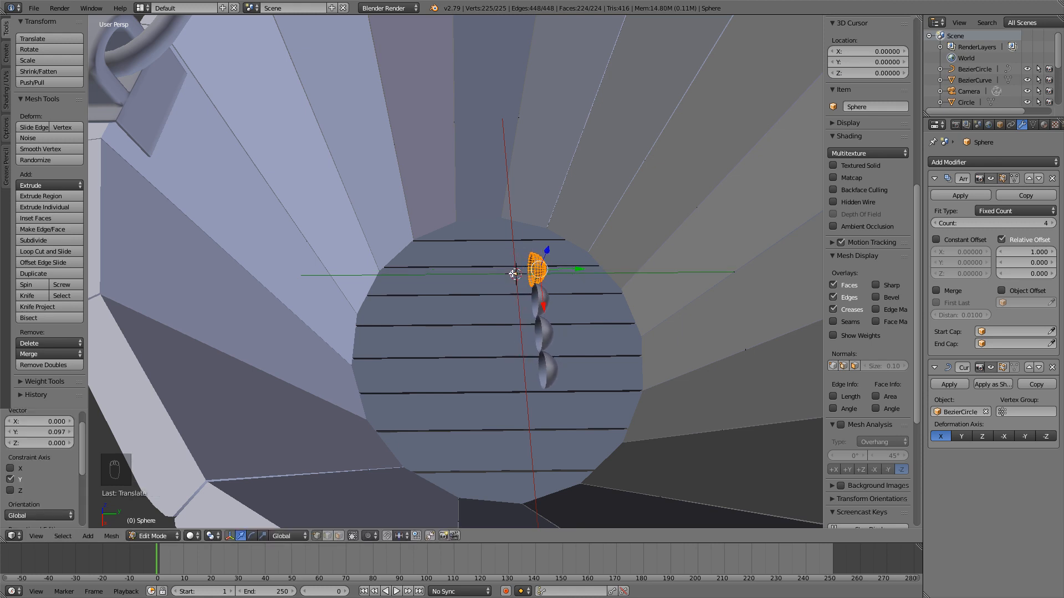
scroll(526, 288, "up", 3)
scroll(550, 282, "down", 2)
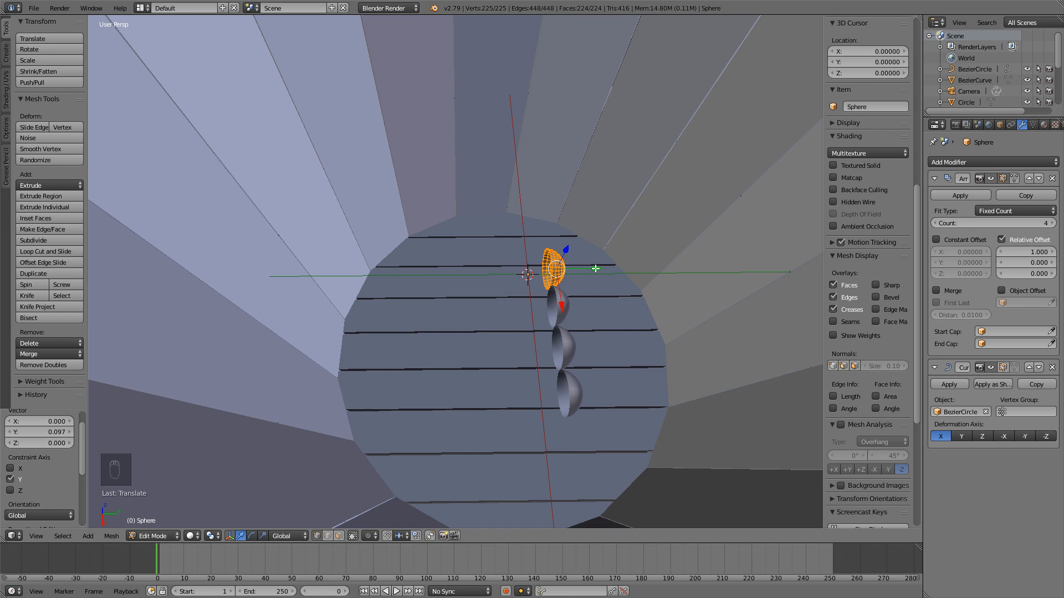
left_click(579, 271)
key("Tab")
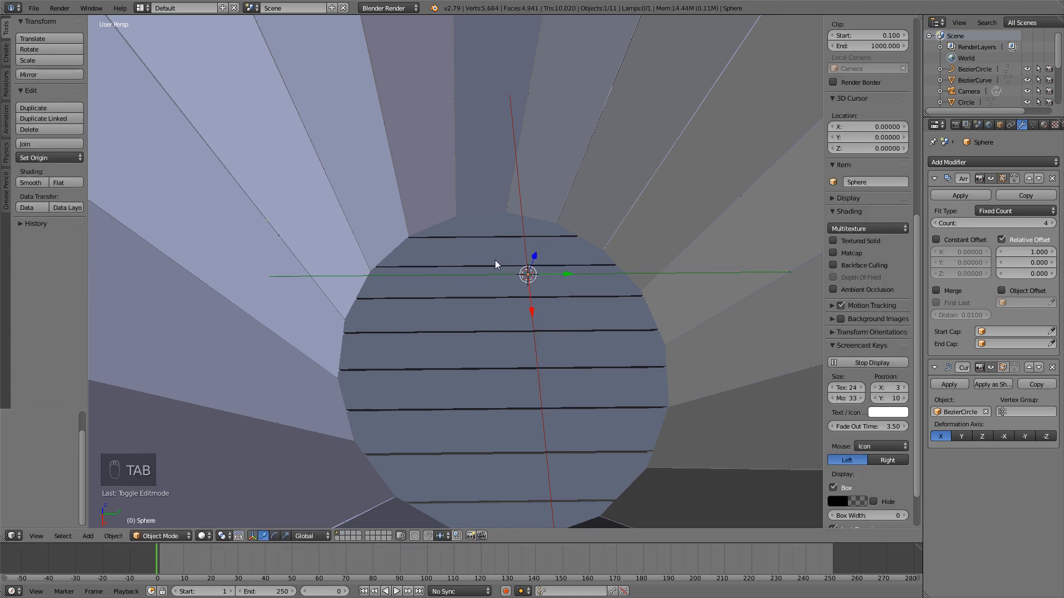
scroll(493, 256, "down", 4)
middle_click_drag(491, 253, 528, 238)
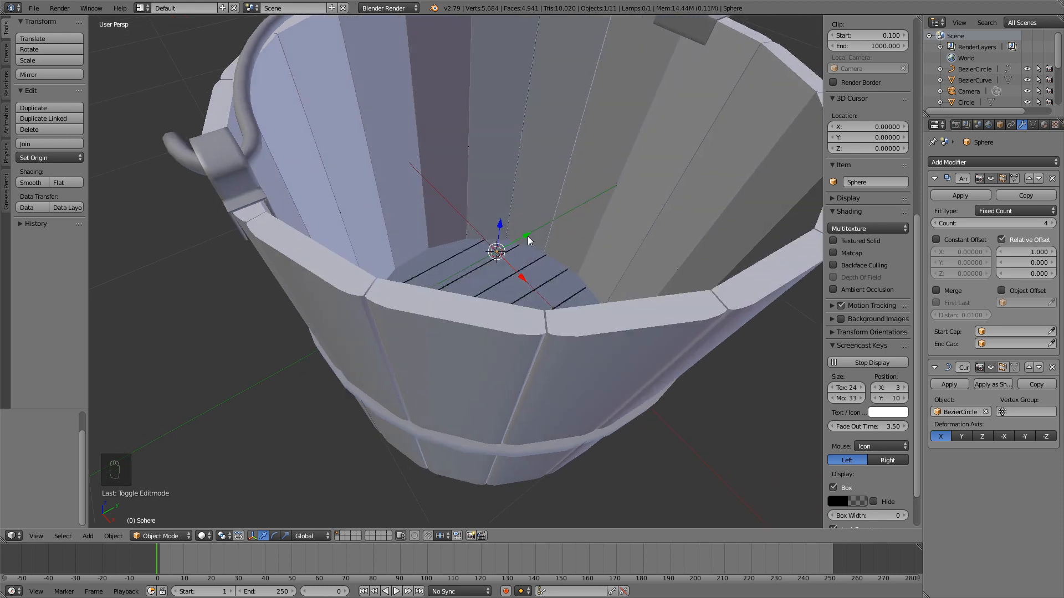
- Shift the dome's mesh about 0.065 further along Y so the arrayed domes protrude outside the bucket
key("Tab")
key("g")
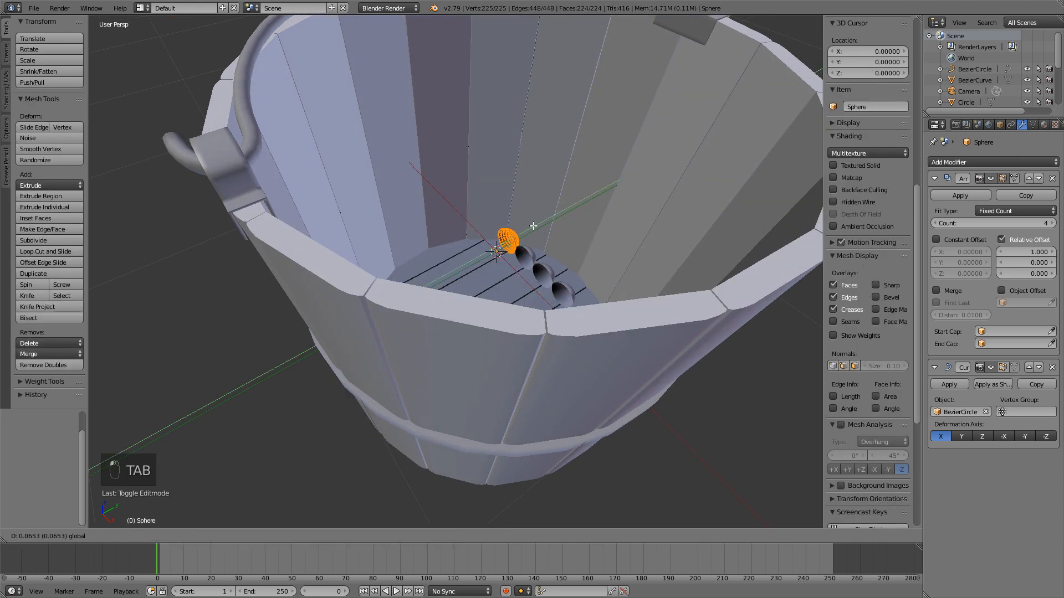
left_click(533, 226)
key("Tab")
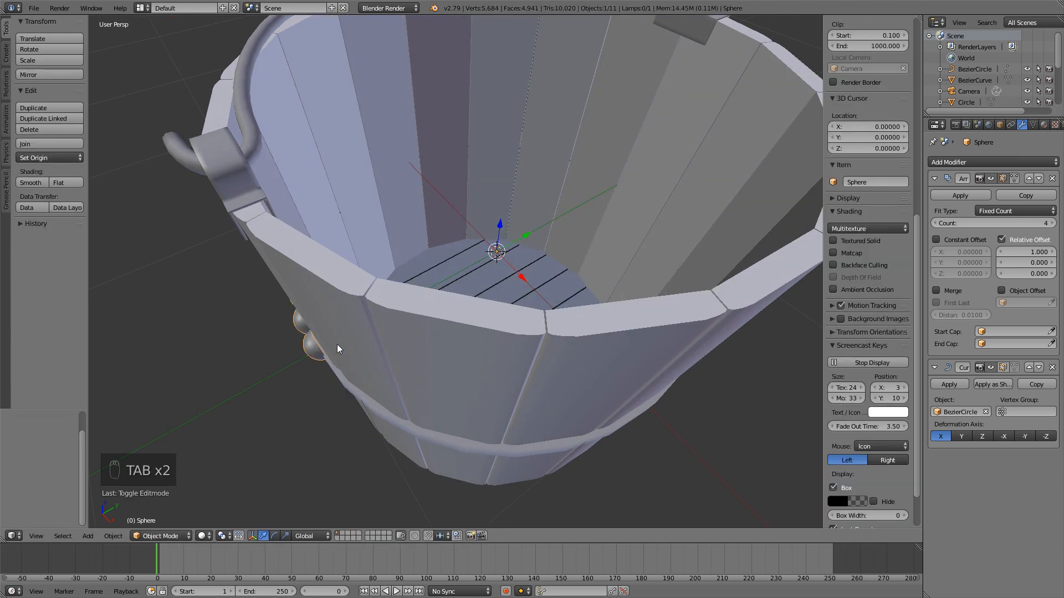
middle_click_drag(337, 348, 413, 315)
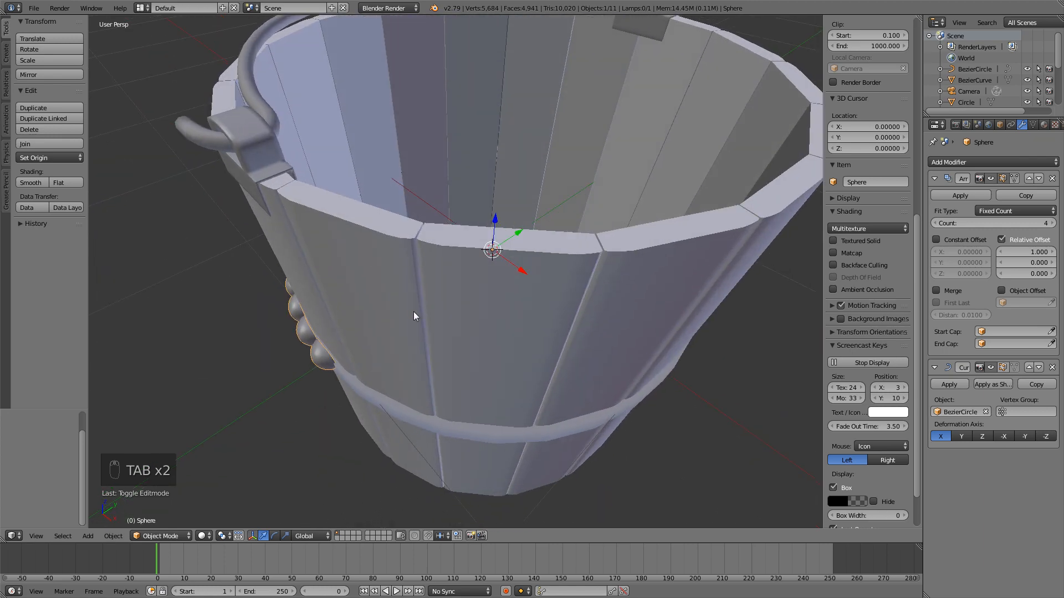
- Scale the dome's mesh down to about 0.8 of its size in Edit Mode
key("Tab")
middle_click_drag(601, 292, 589, 339)
key("s")
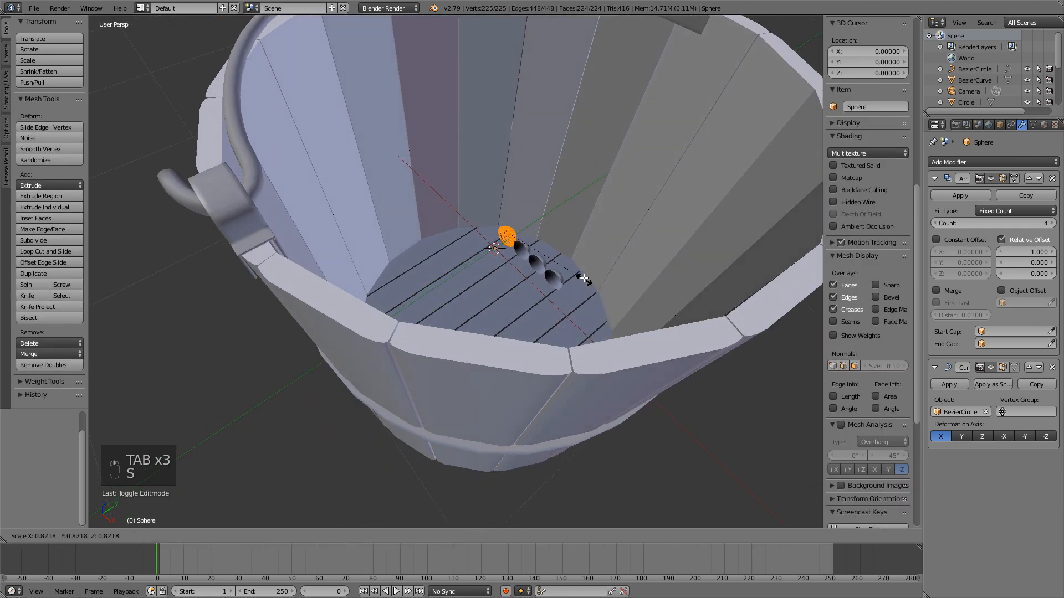
left_click(579, 271)
key("Tab")
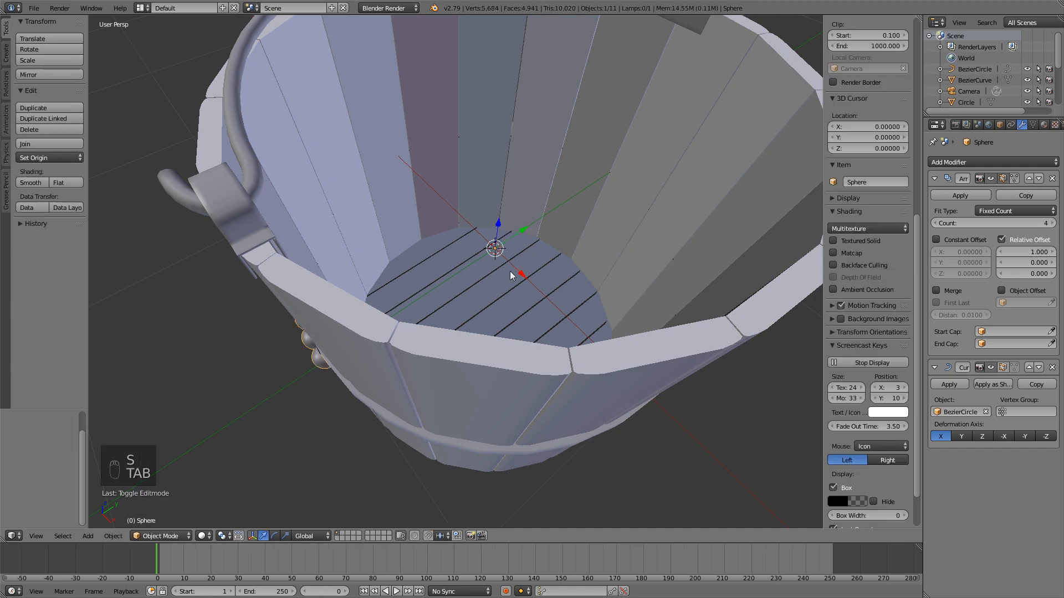
- Adjust the dome object's height slightly along the Z axis to line the domes up with the metal band
middle_click_drag(510, 271, 521, 232)
key("g")
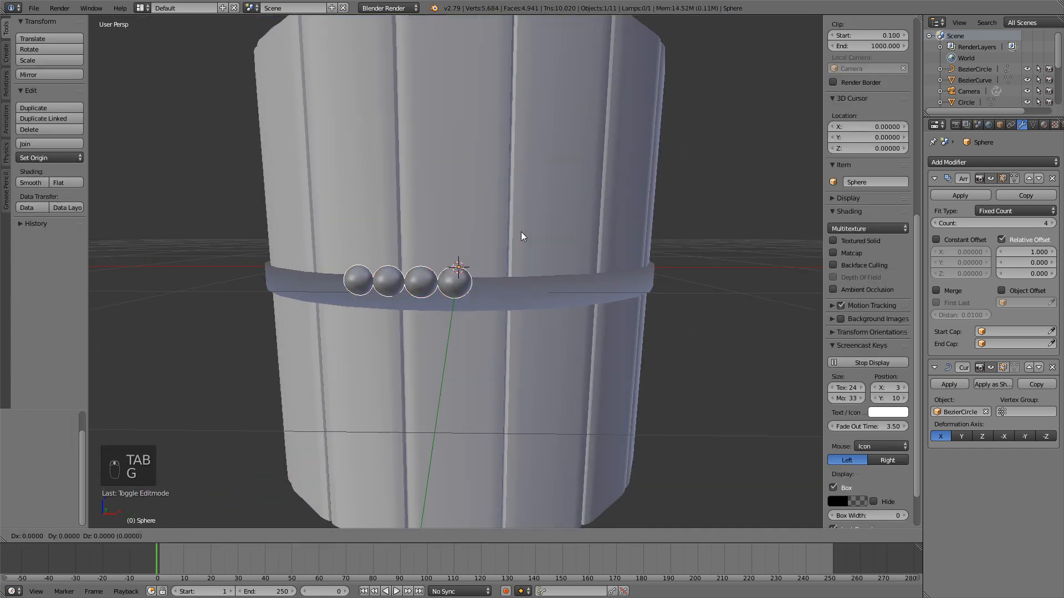
key("z")
left_click(521, 240)
- Scale the dome's mesh down to about 0.54 of its size in Edit Mode
key("Tab")
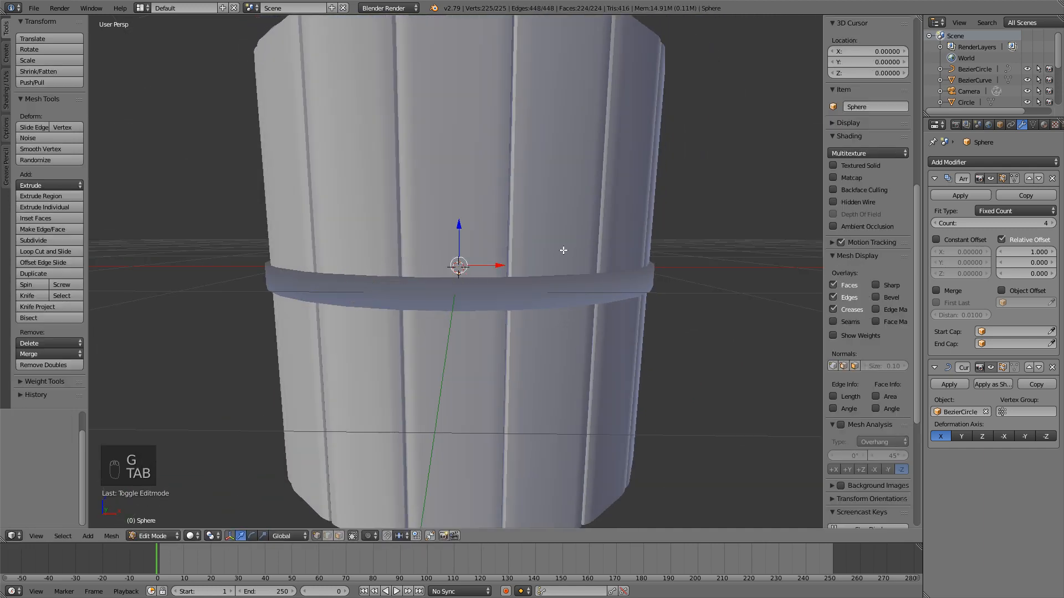
middle_click_drag(563, 247, 519, 301)
key("s")
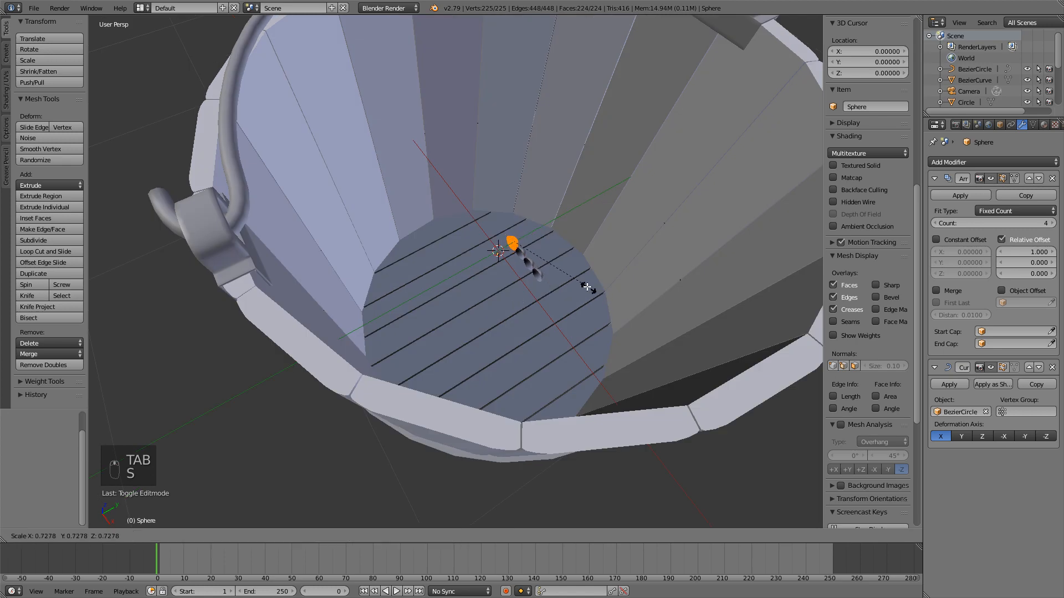
left_click(560, 275)
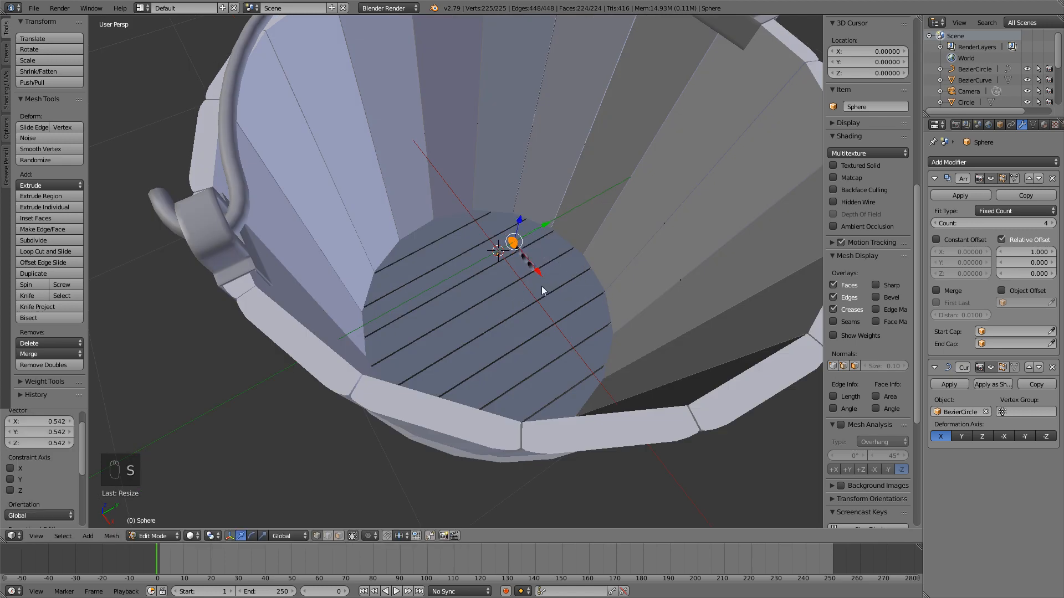
key("Tab")
- Nudge the dome's mesh slightly along Y in Edit Mode so the arrayed domes sit closer to the metal band
middle_click_drag(540, 286, 514, 298)
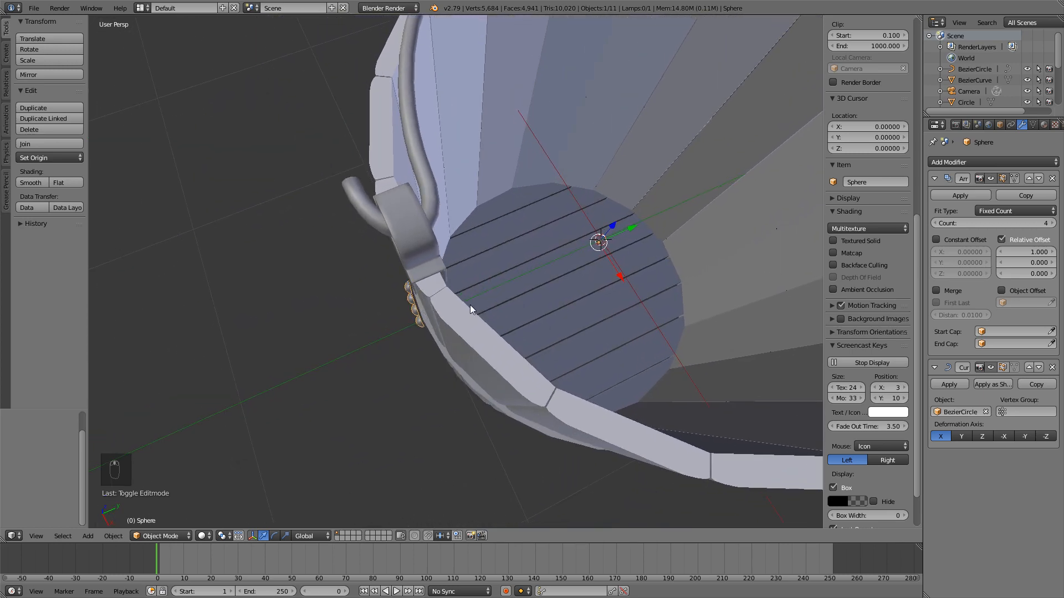
scroll(451, 306, "up", 2)
middle_click_drag(451, 304, 467, 284)
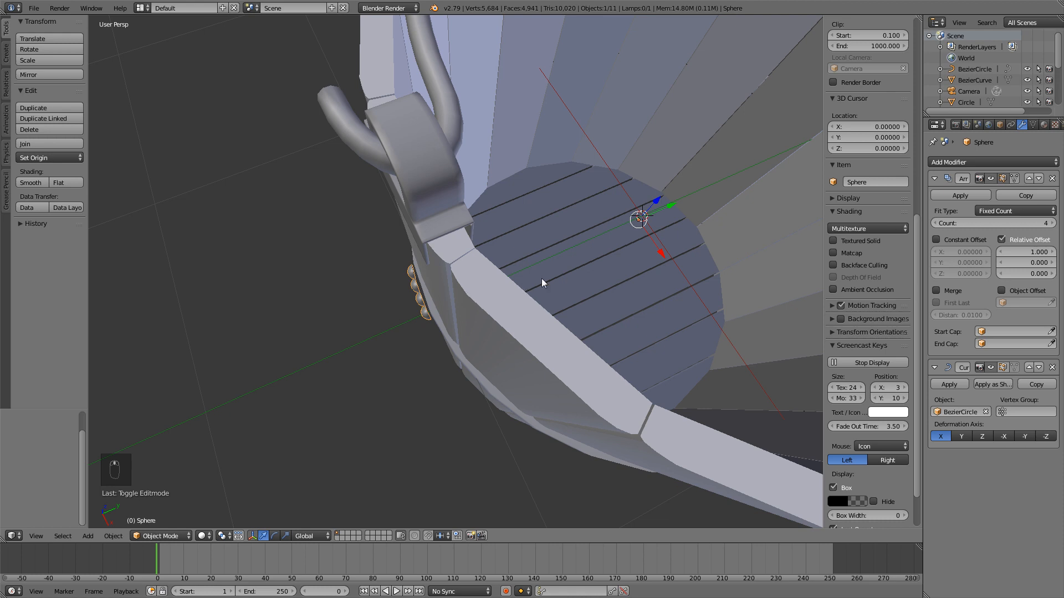
key("Tab")
key("Tab")
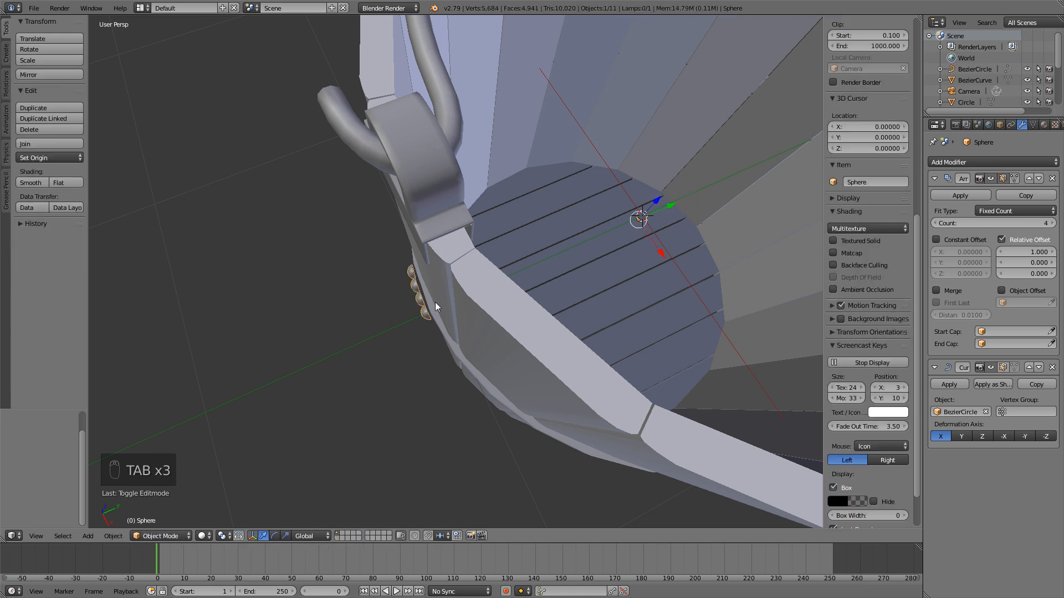
key("Tab")
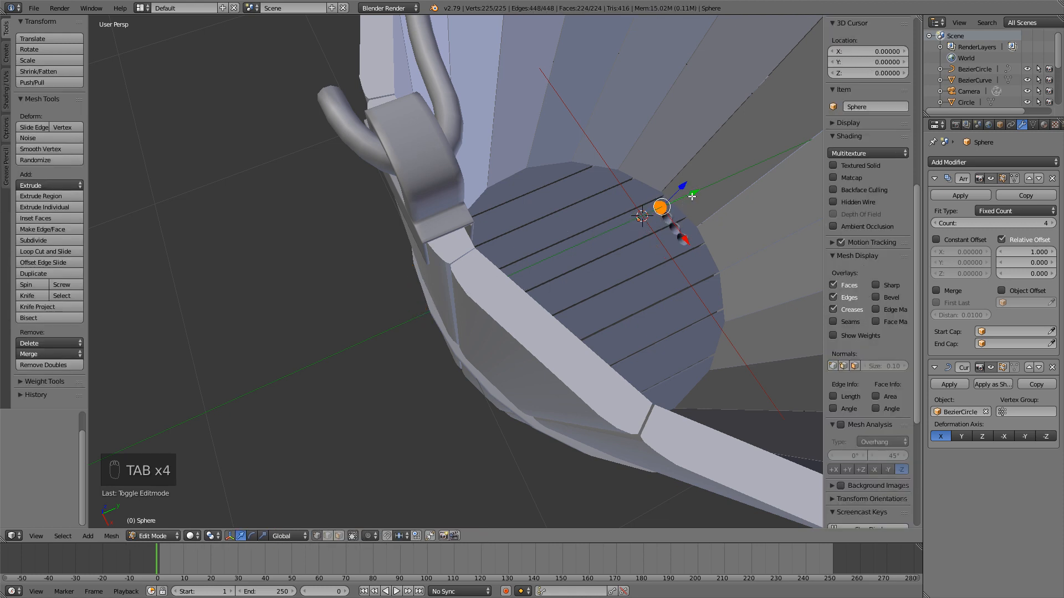
key("Tab")
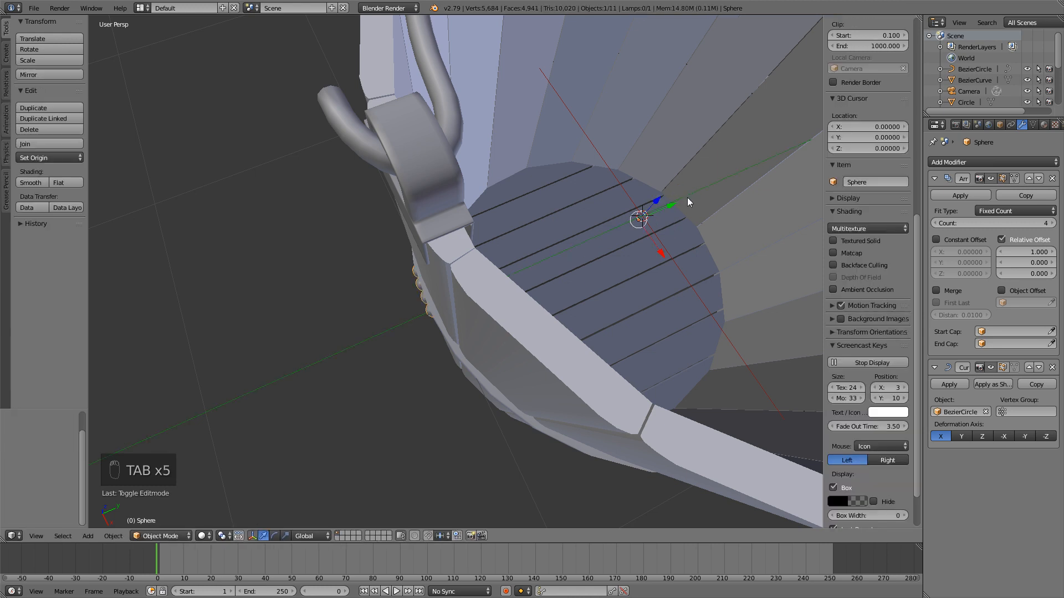
middle_click_drag(431, 331, 534, 259)
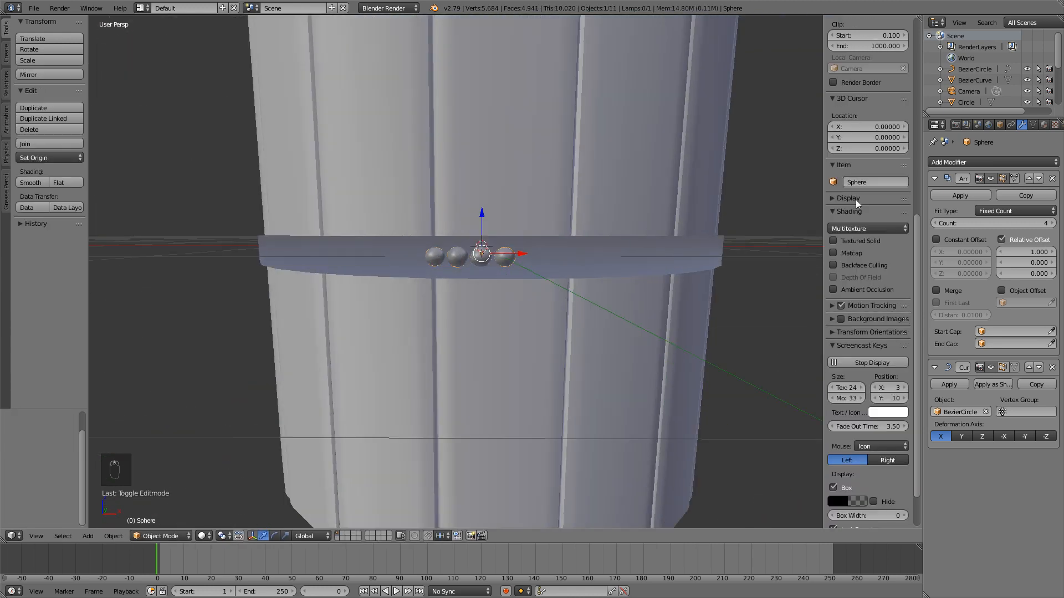
- Widen the spacing between the domes by setting the Array modifier's relative X offset to 6.6
left_click(1026, 251)
type("2.7")
key("Return")
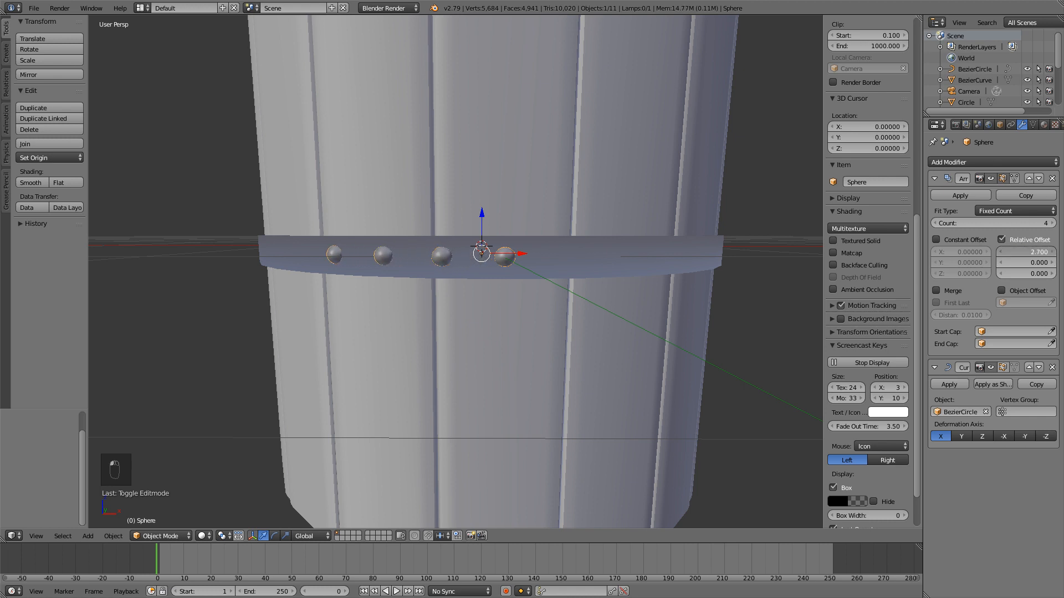
left_click_drag(1035, 249, 1056, 250)
left_click(1026, 249)
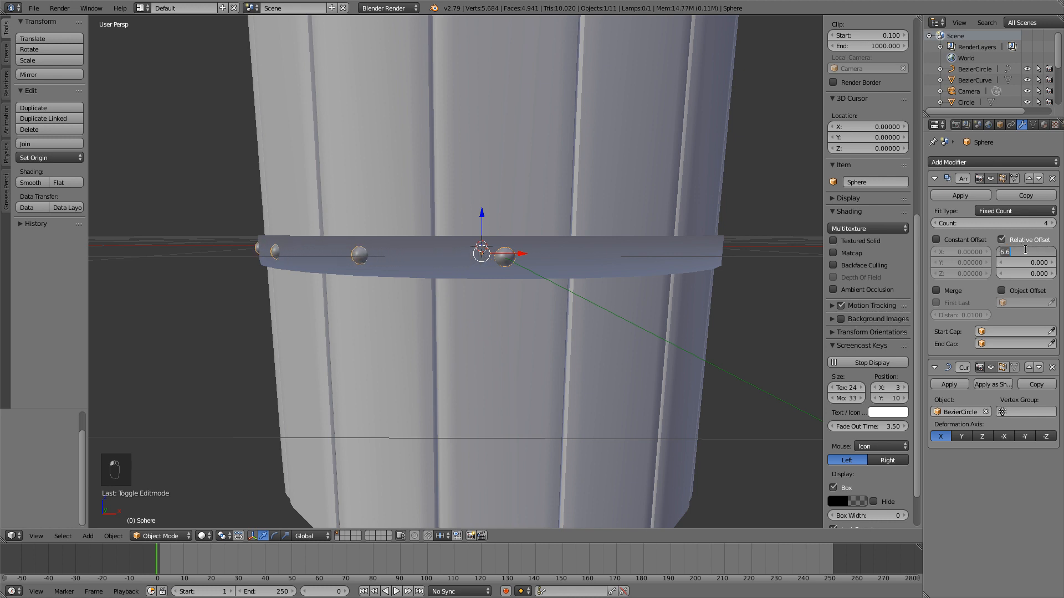
- Set the dome's Array modifier count to 16 so the rivets run around the whole band
left_click(1006, 224)
type("1")
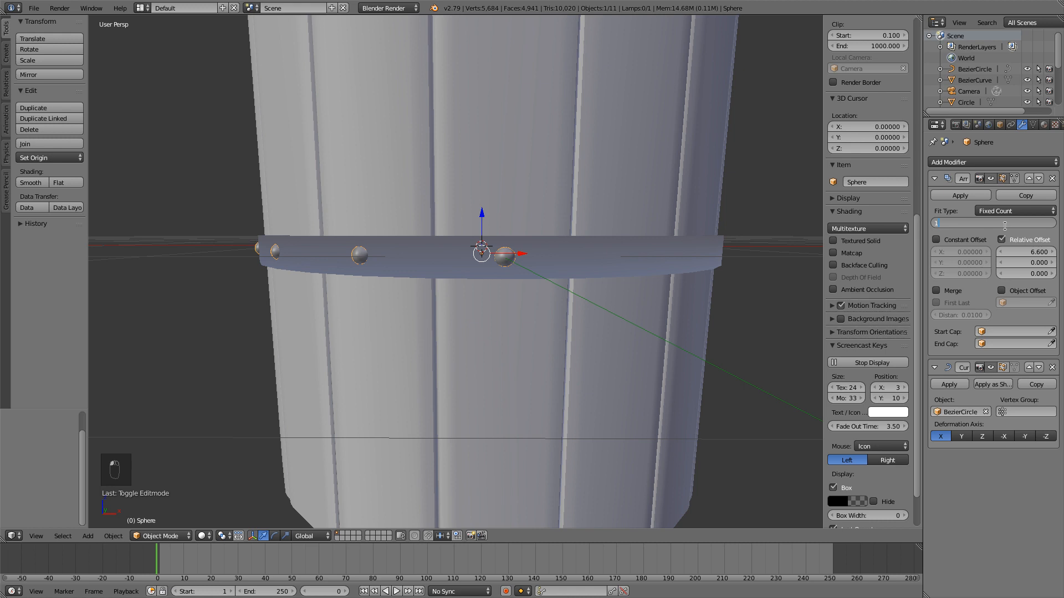
type("6")
key("Return")
middle_click_drag(721, 223, 655, 236)
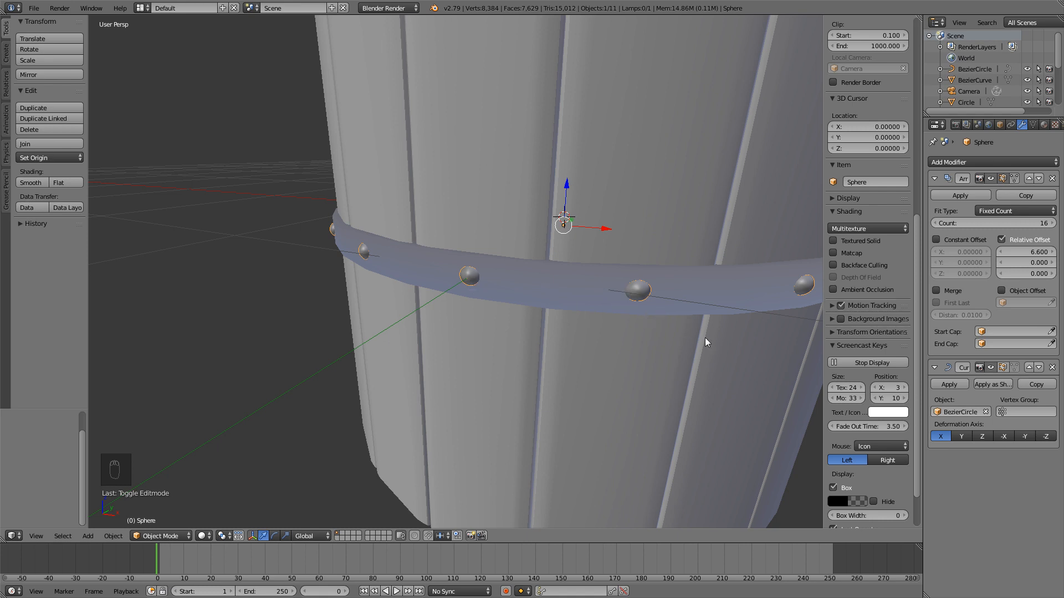
key("s")
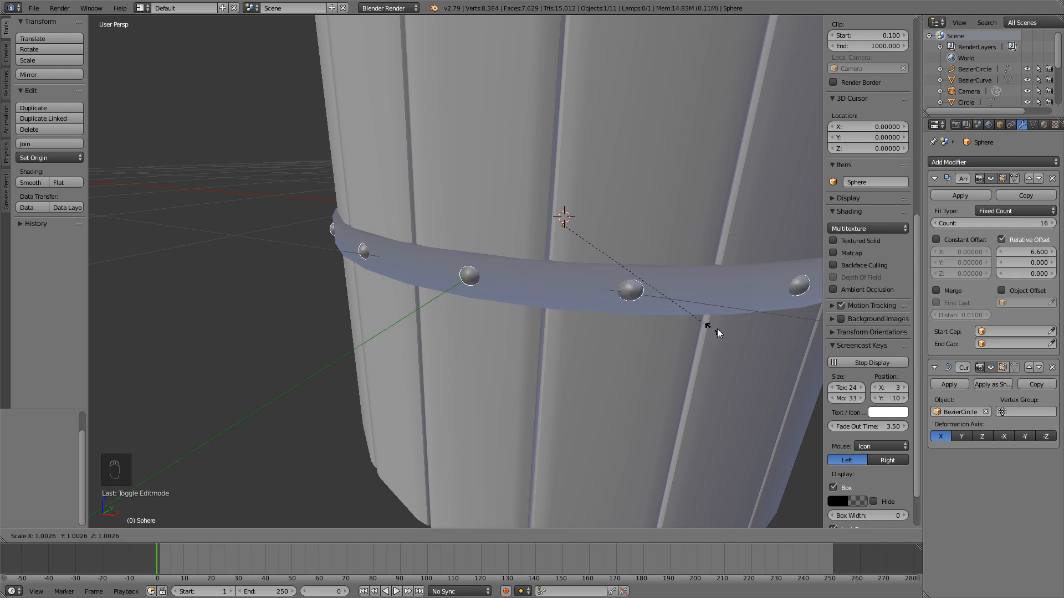
left_click(611, 298)
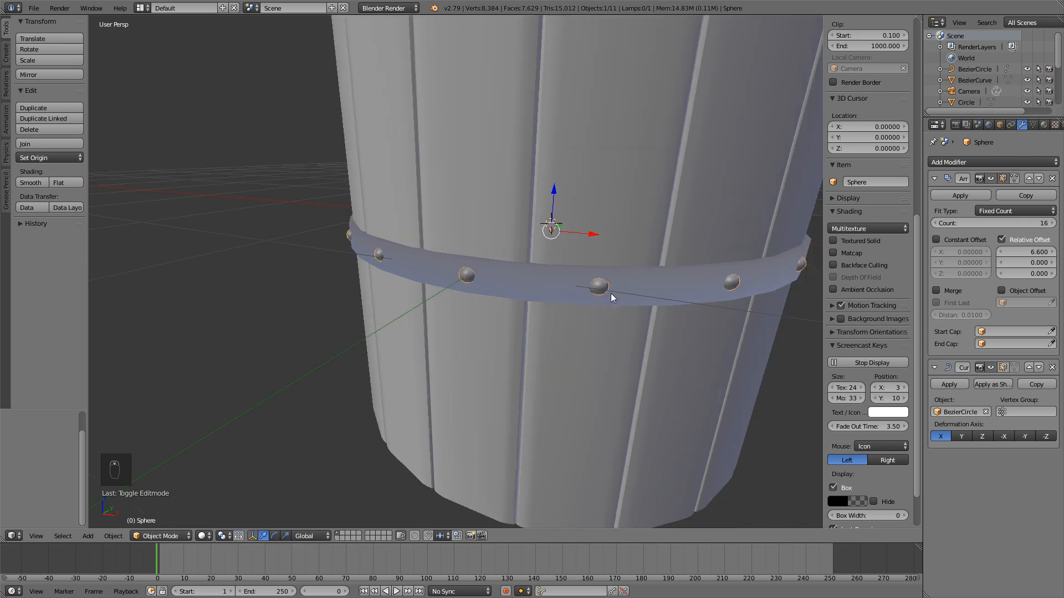
key("s")
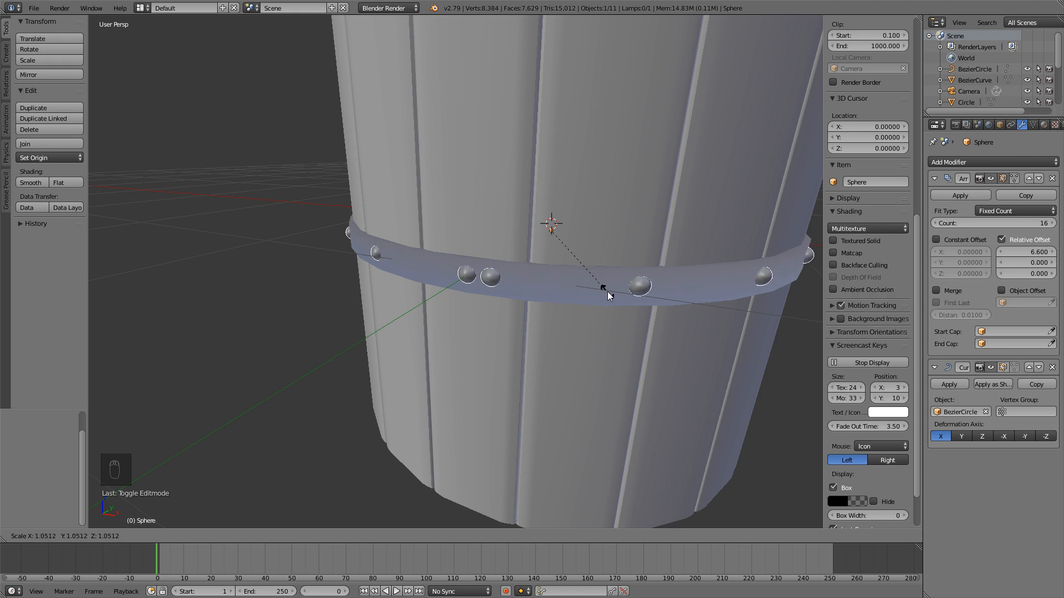
left_click(606, 292)
middle_click_drag(596, 225, 550, 296)
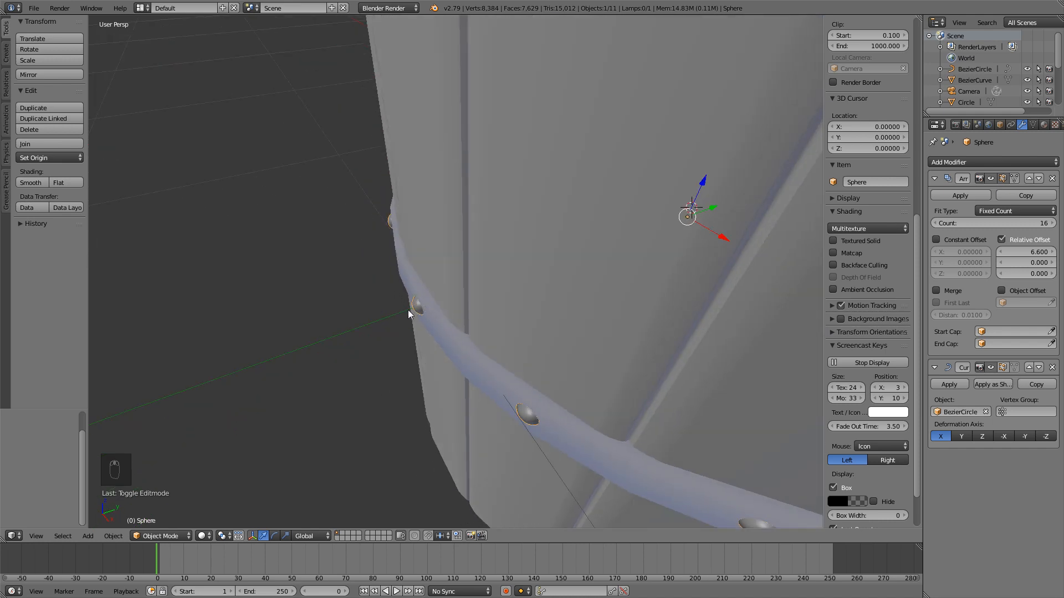
key("s")
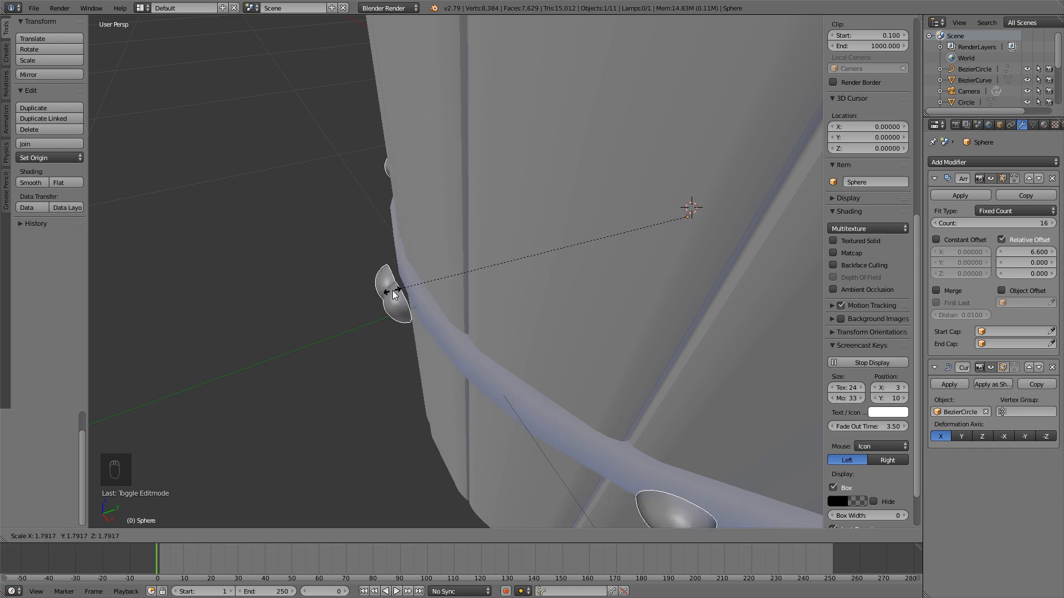
right_click(516, 247)
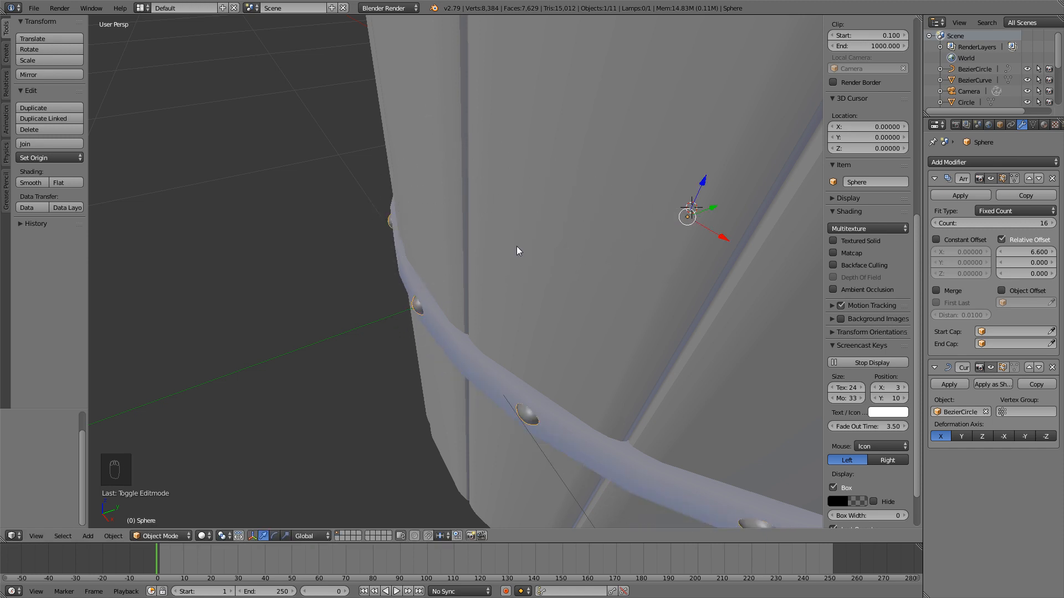
- Duplicate the metal band together with its domes and move the copies up about 0.79 along Z, near the bucket's rim
scroll(483, 261, "down", 5)
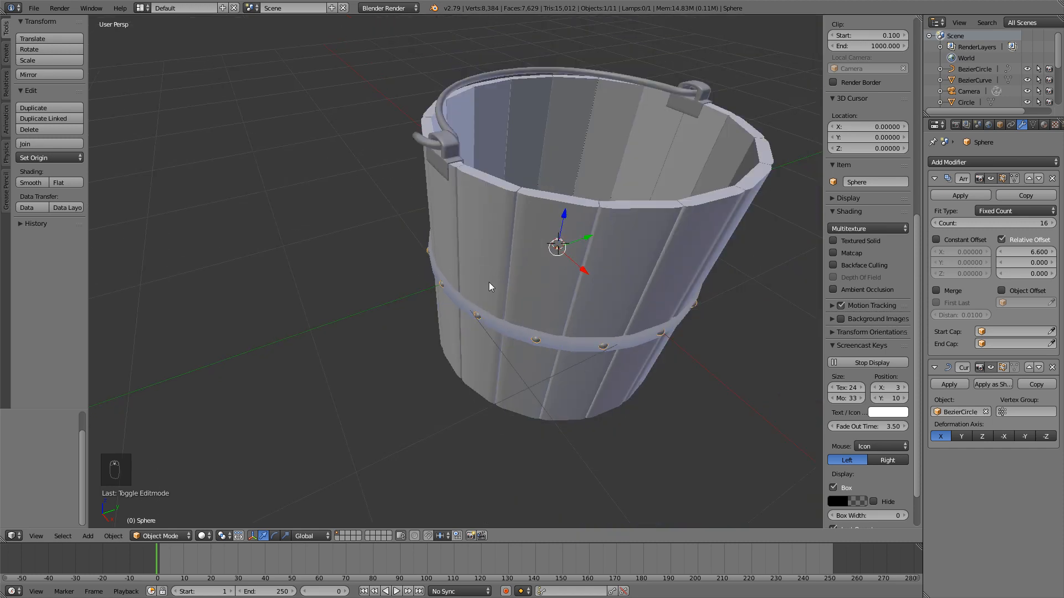
middle_click_drag(496, 311, 554, 263)
scroll(506, 320, "up", 5)
scroll(507, 320, "down", 5)
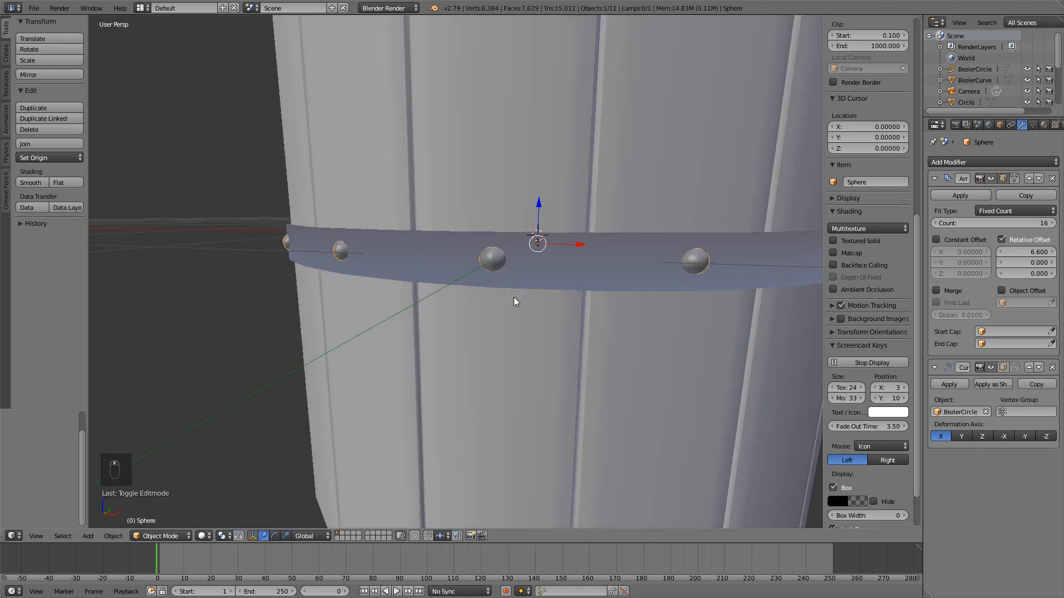
scroll(516, 283, "up", 3)
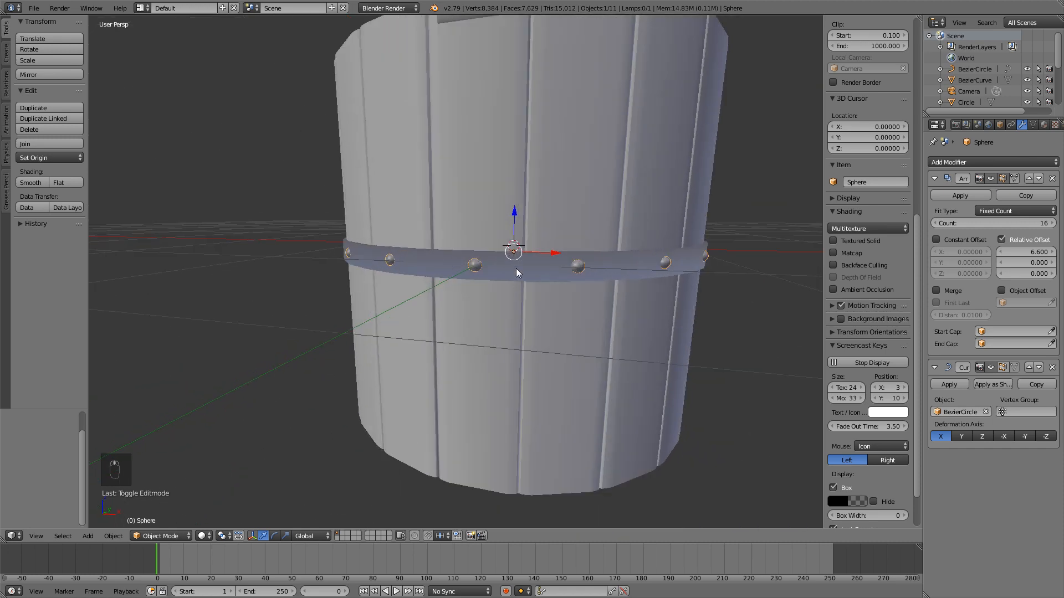
right_click(506, 268)
key("g")
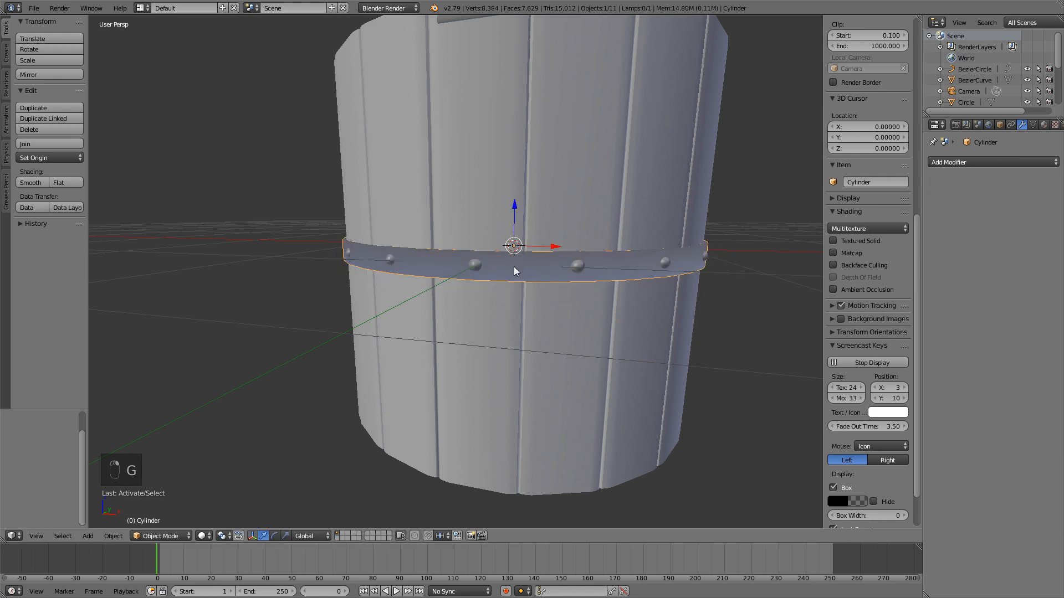
right_click(478, 264, "shift")
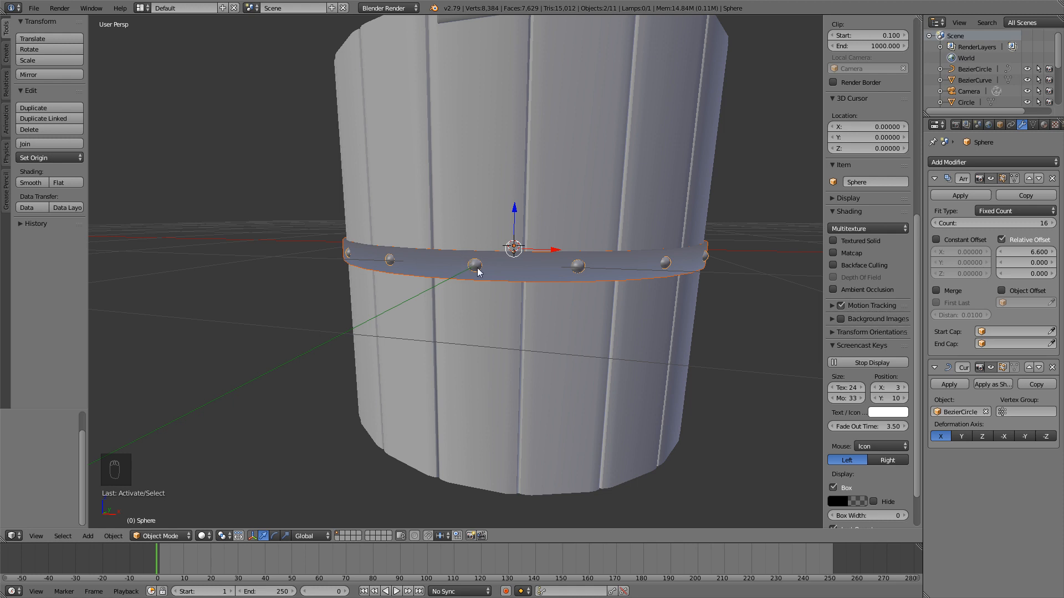
scroll(530, 261, "down", 3)
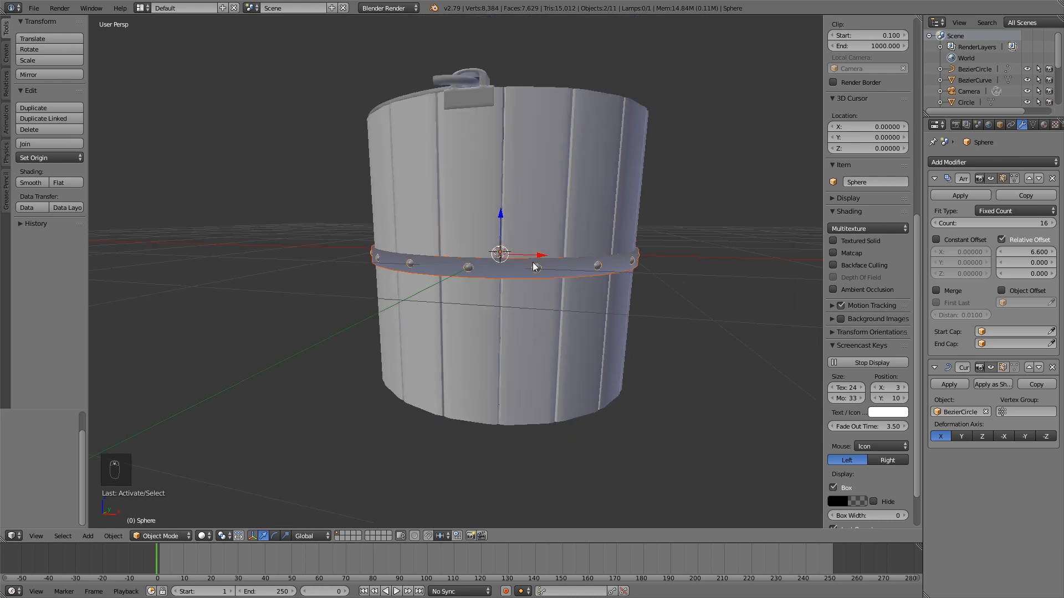
key("KP_1")
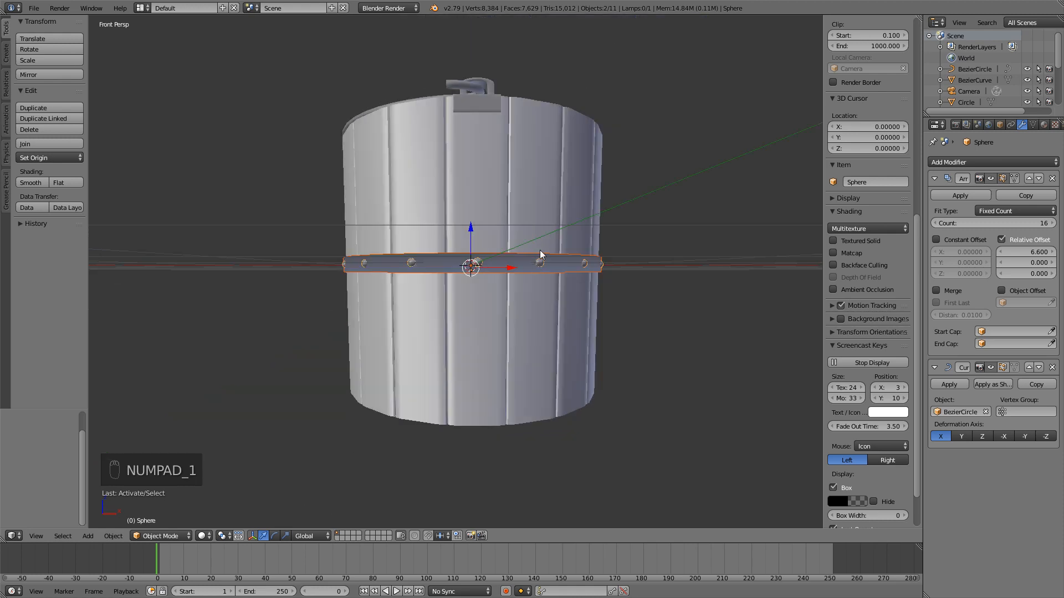
key("shift+d")
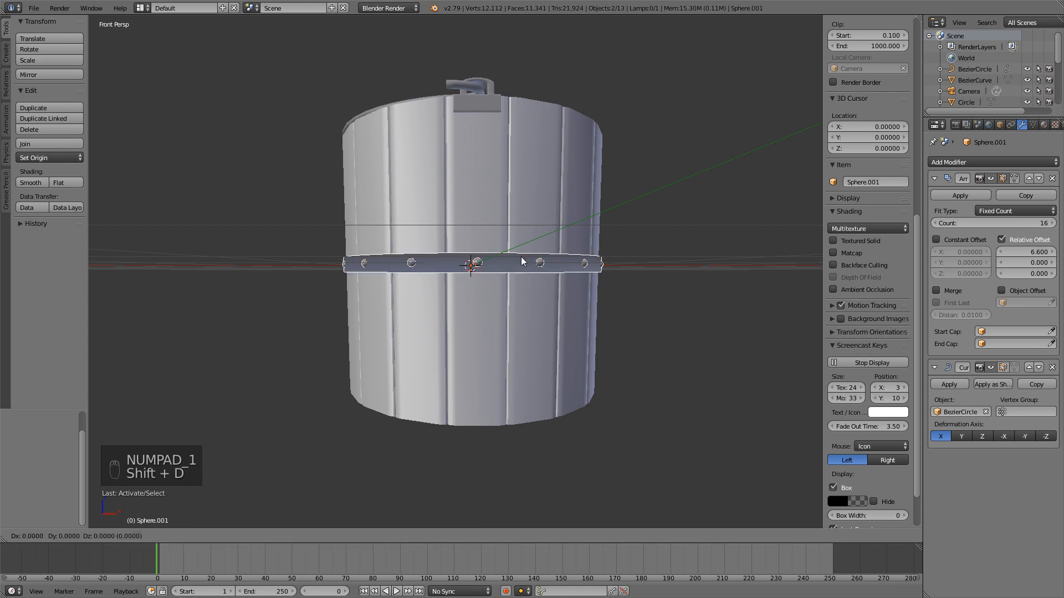
key("z")
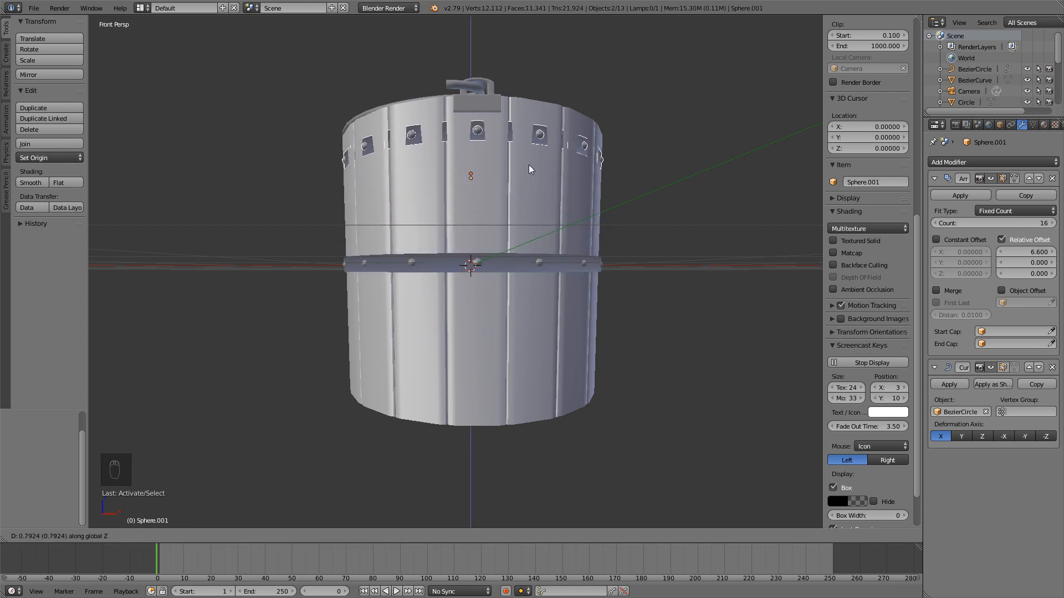
left_click(529, 165)
- Scale the duplicated upper metal band up to about 1.016 so it wraps around the outside of the bucket wall
middle_click_drag(535, 121, 467, 189)
scroll(553, 209, "up", 2)
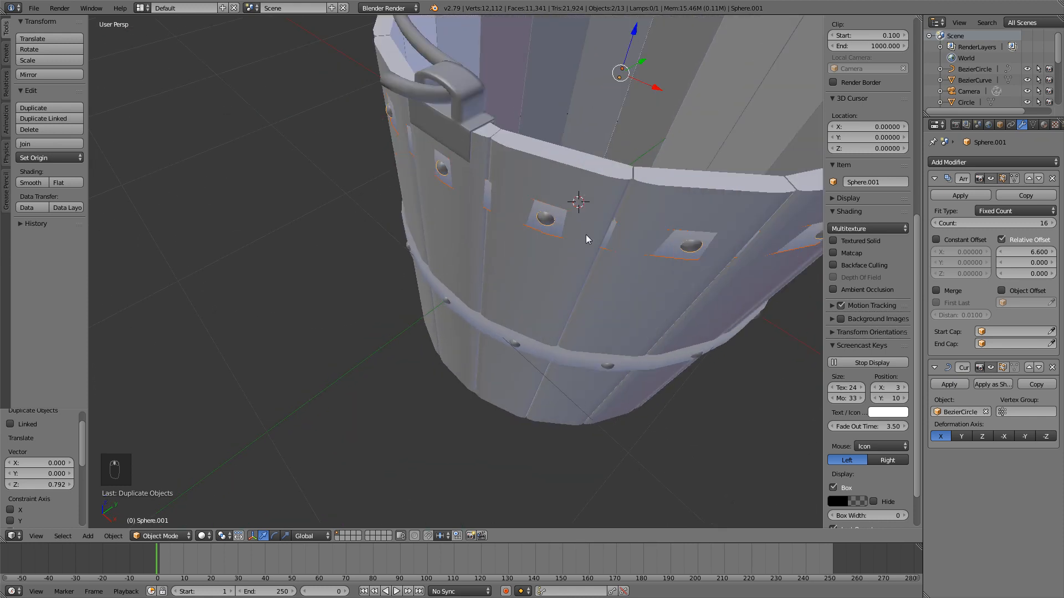
key("s")
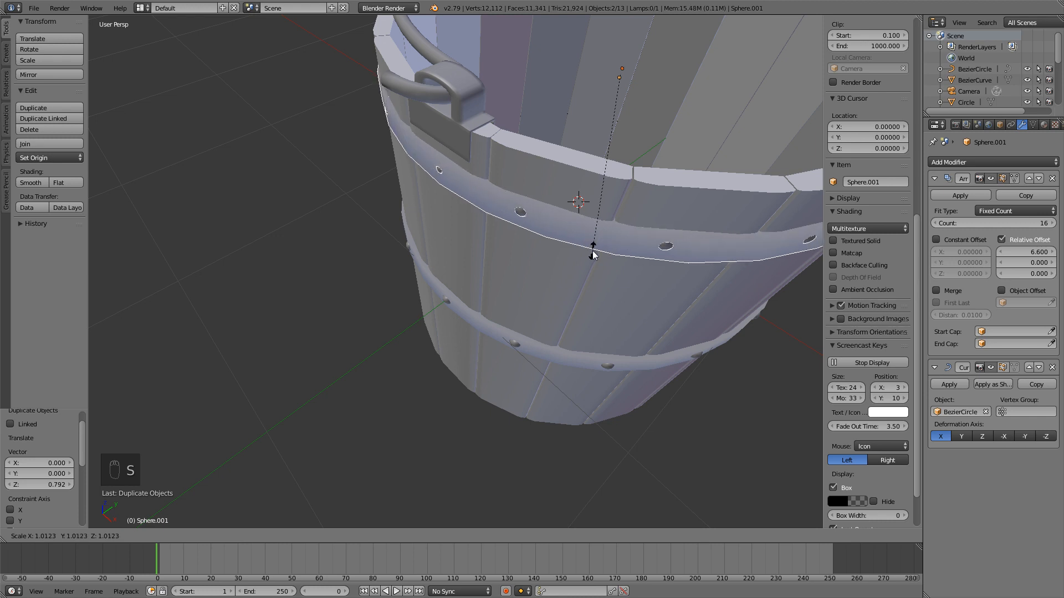
left_click(579, 236)
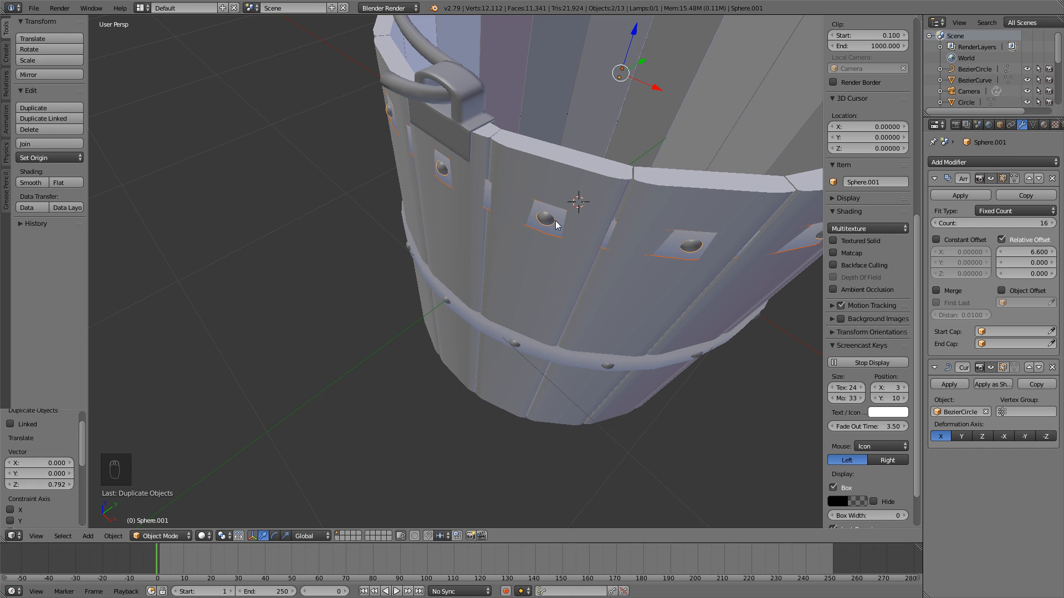
right_click(560, 223)
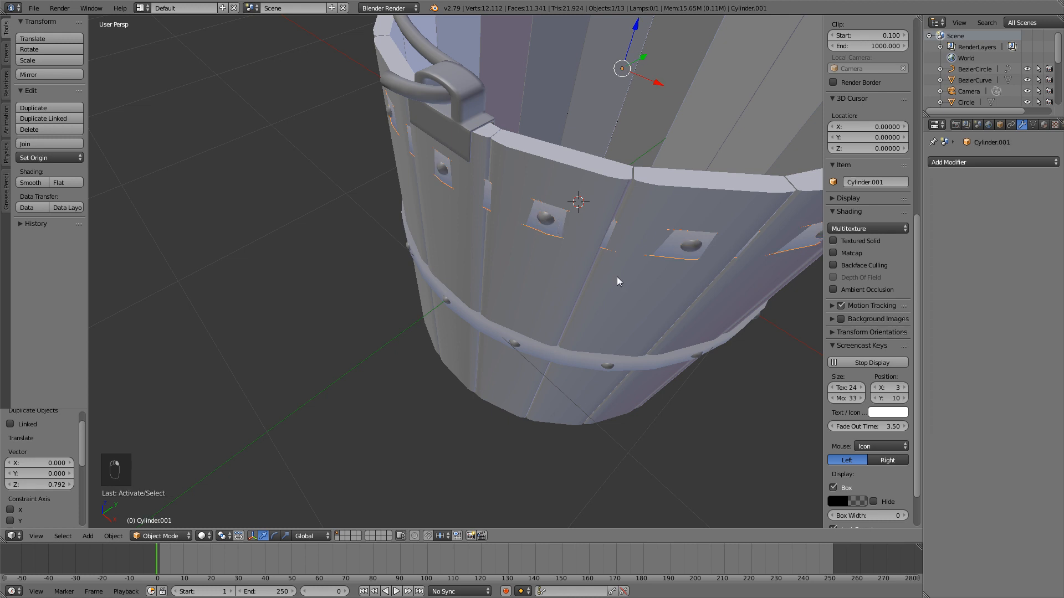
key("s")
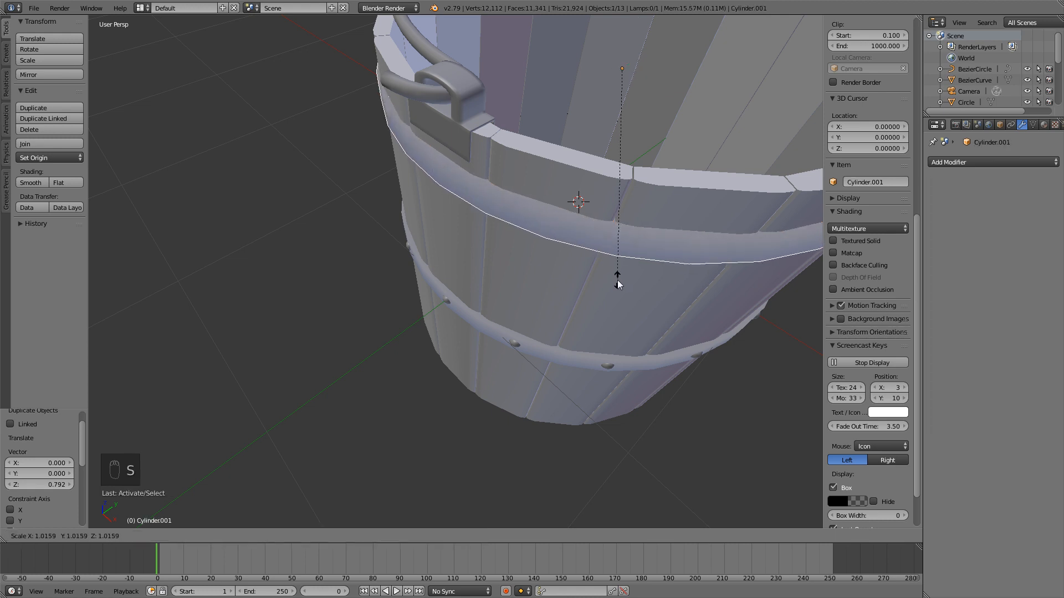
left_click(618, 284)
- Shift the upper domes' mesh along Y in Edit Mode so the rivets sit on the outside of the upper metal band
right_click(541, 220)
key("z")
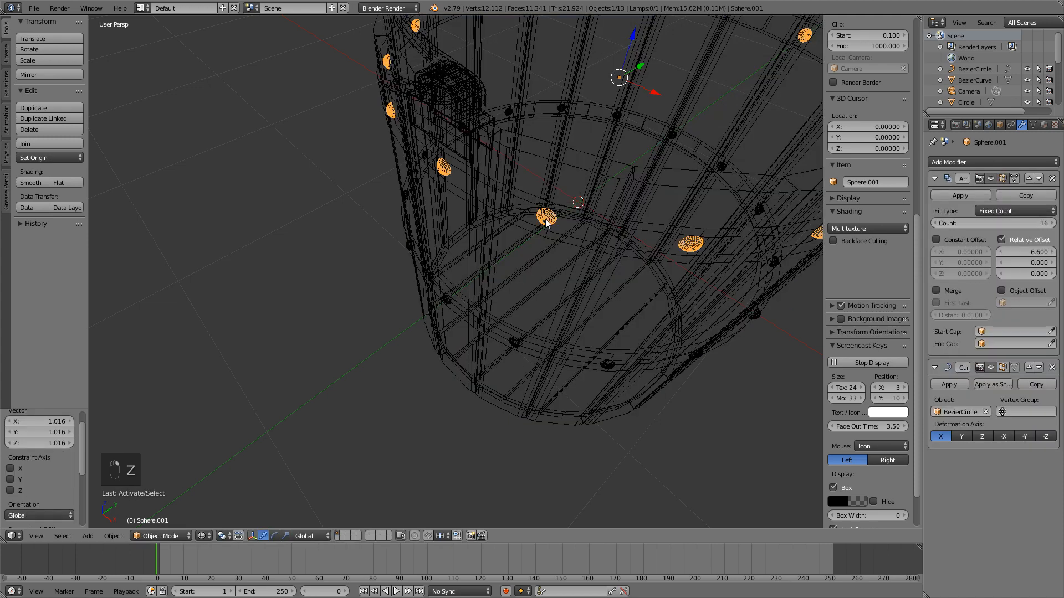
key("z")
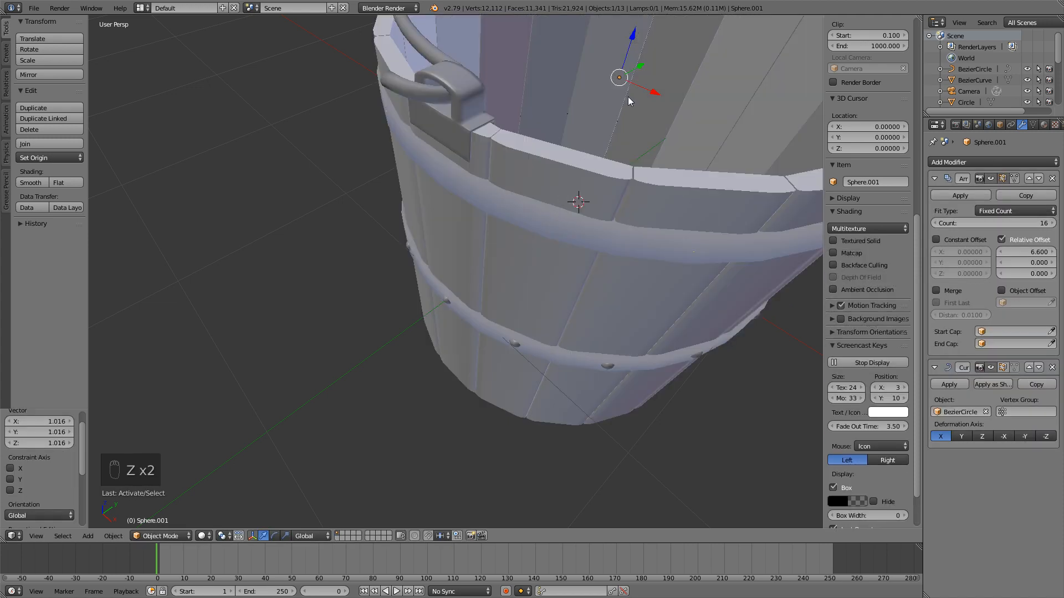
key("Tab")
left_click_drag(653, 52, 654, 56)
key("Tab")
key("Tab")
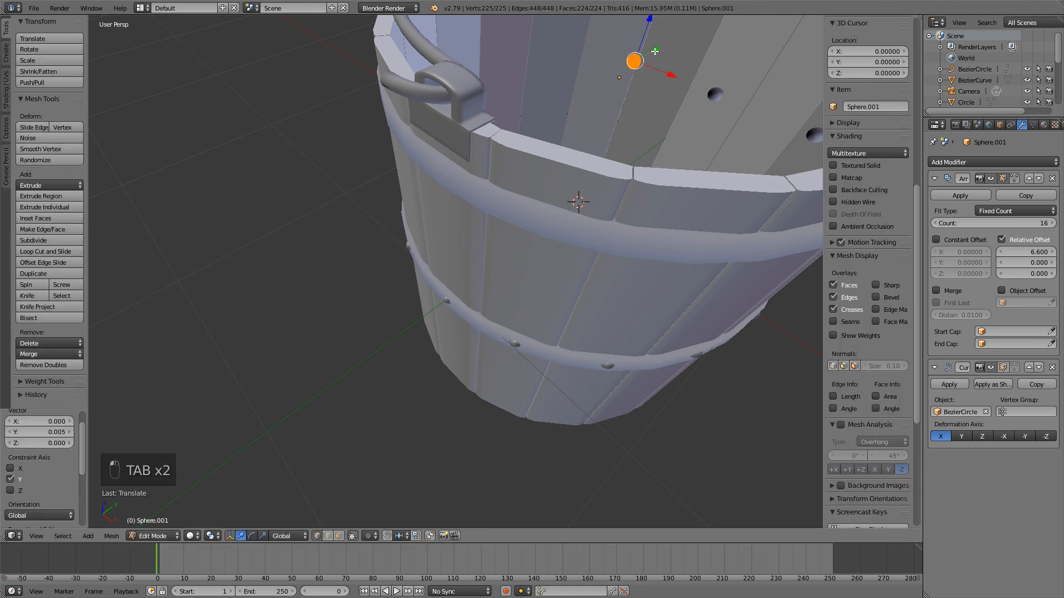
key("Tab")
middle_click_drag(496, 239, 550, 184)
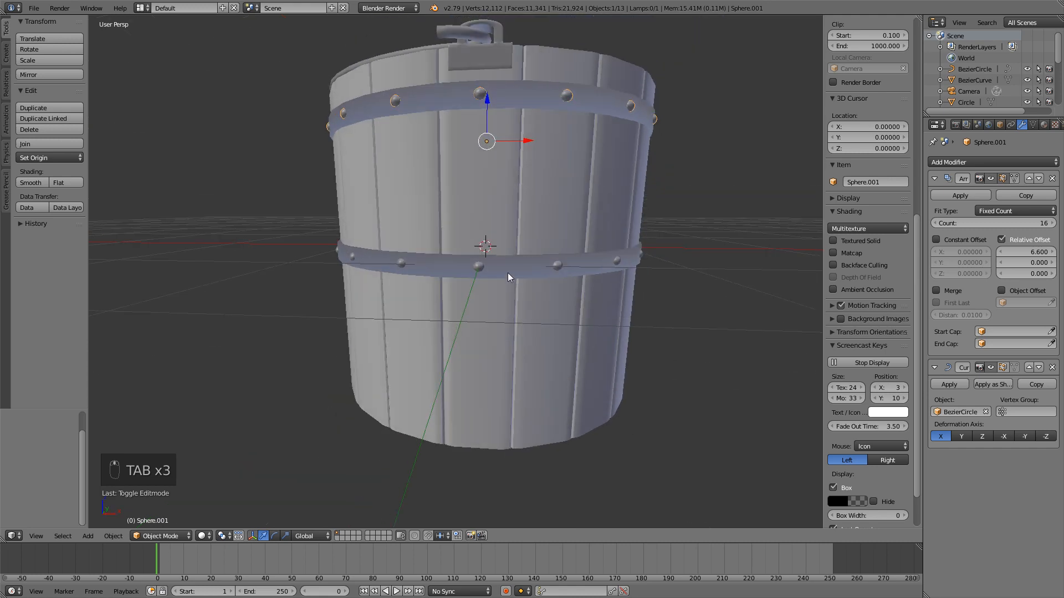
- Duplicate the middle metal band together with its domes and move the copies down about 0.88 along Z, near the bucket's base
middle_click_drag(508, 273, 507, 235)
left_click(500, 205)
left_click(497, 206, "shift")
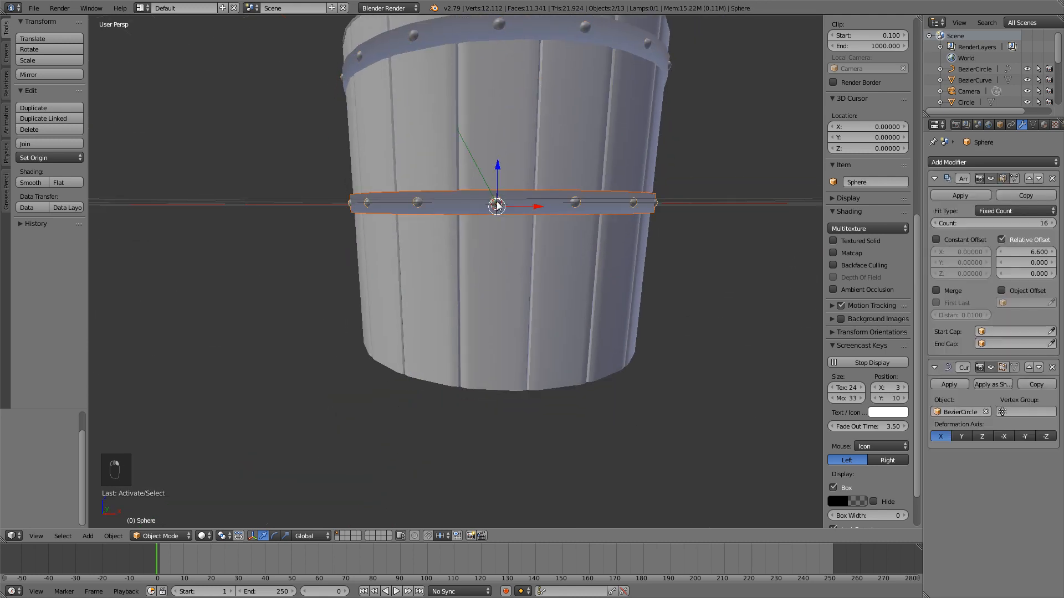
key("shift+d")
key("z")
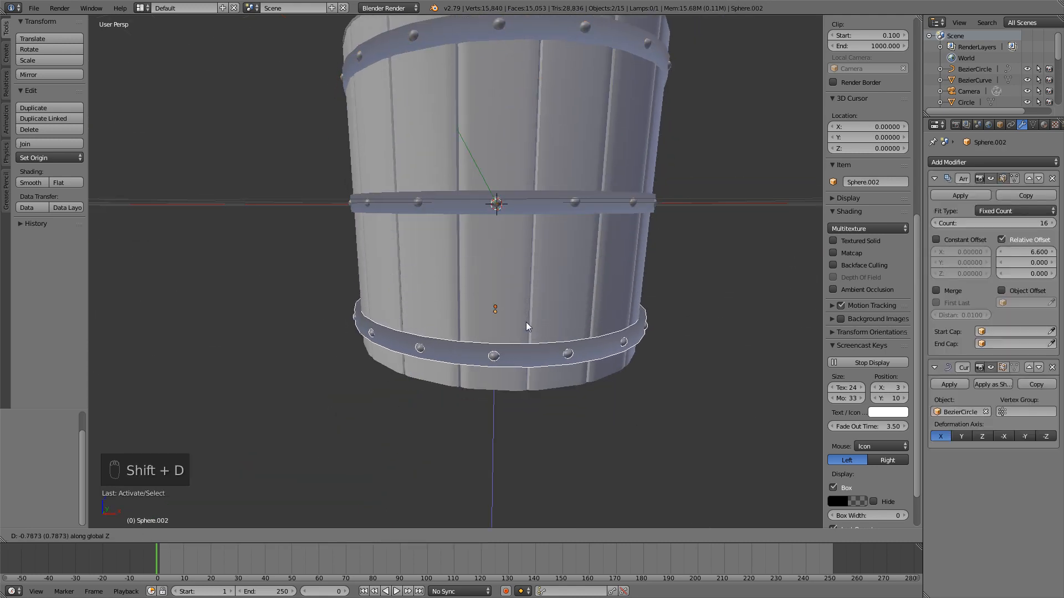
left_click(520, 334)
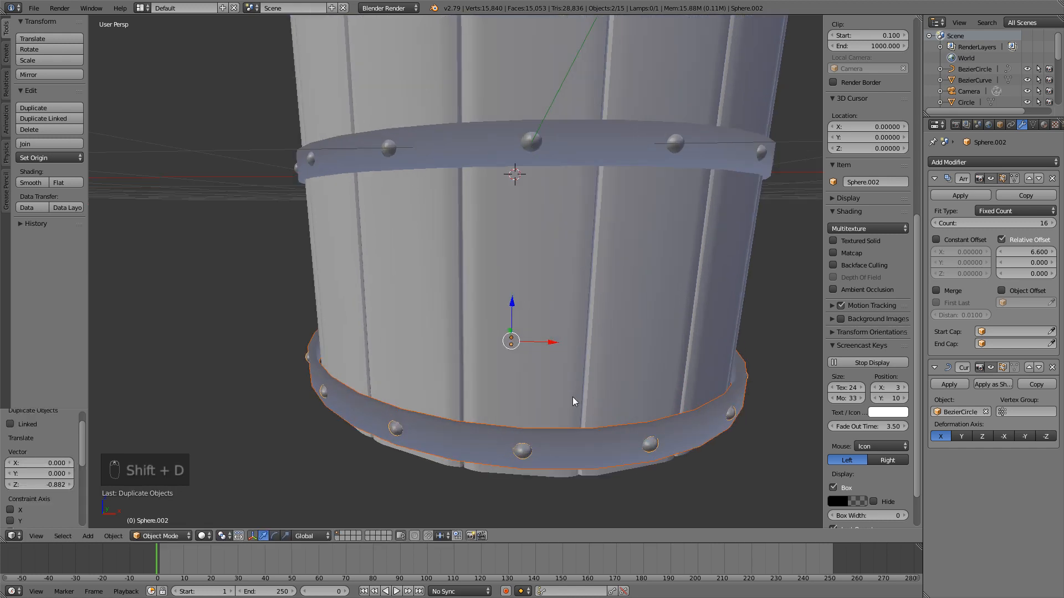
- Scale the duplicated lower metal band down to about 0.976 so it fits snugly around the bucket's base
scroll(573, 397, "up", 2)
right_click(558, 441)
middle_click_drag(654, 448, 630, 470)
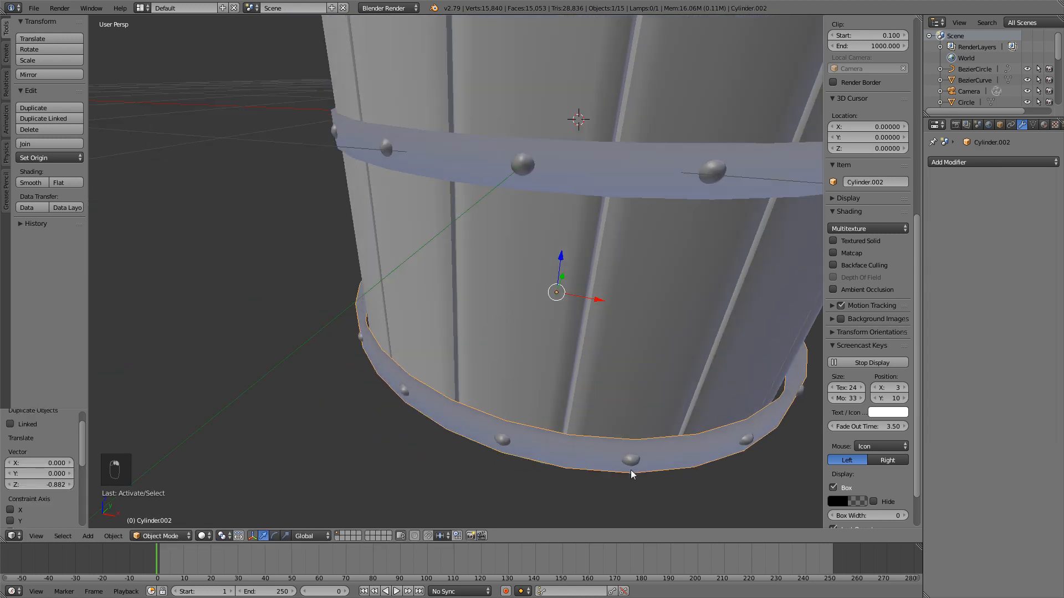
key("s")
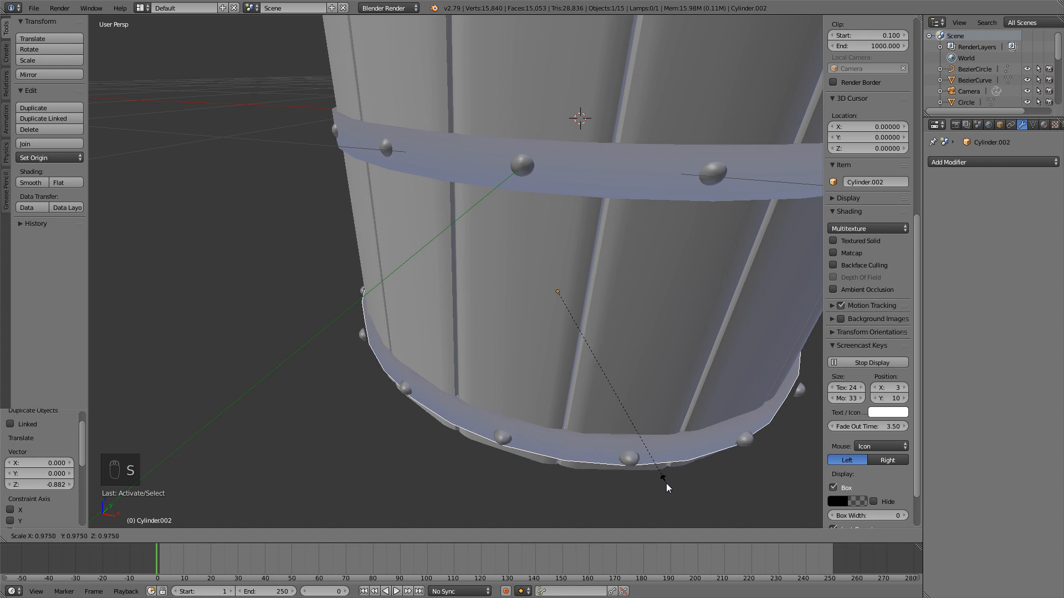
left_click(666, 484)
- Shift the lower domes' mesh slightly in the negative Y direction in Edit Mode so the rivets sit against the lower band
right_click(508, 442)
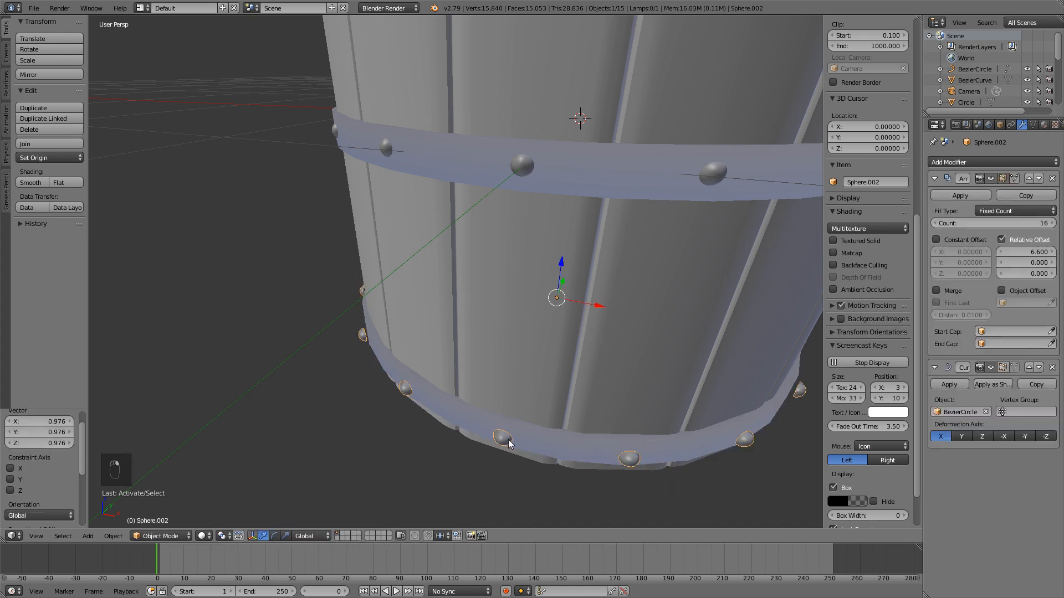
middle_click_drag(607, 331, 555, 290)
scroll(555, 290, "up", 2)
key("Tab")
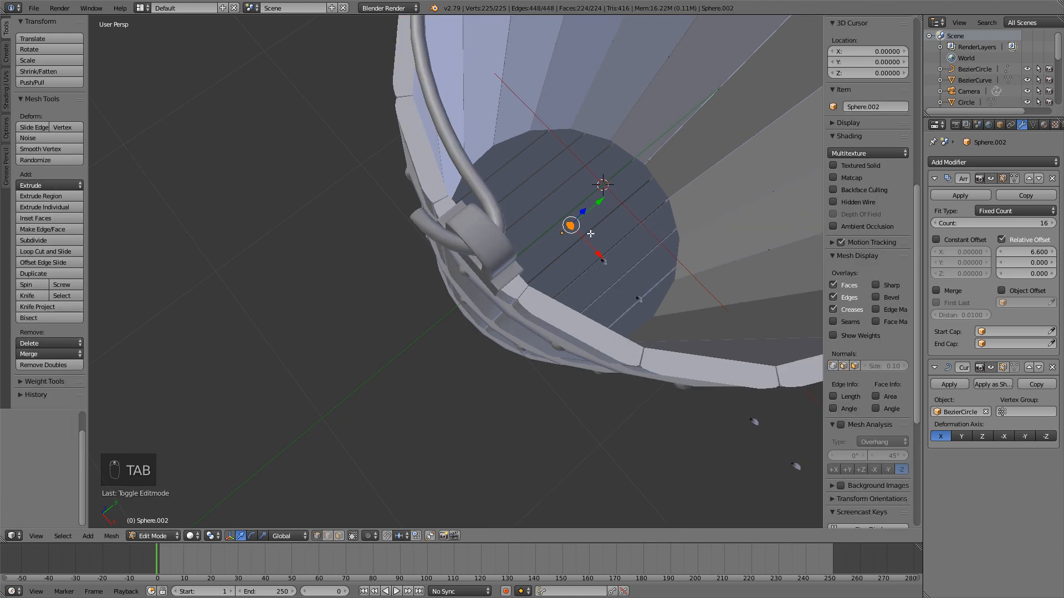
left_click(599, 203)
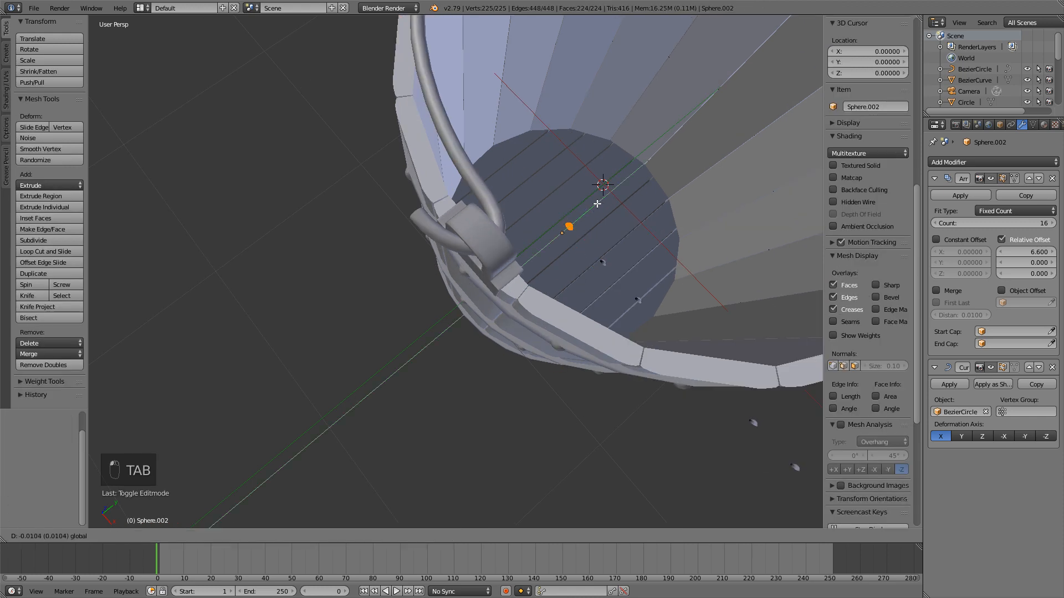
left_click_drag(596, 204, 596, 204)
left_click(596, 204)
key("Tab")
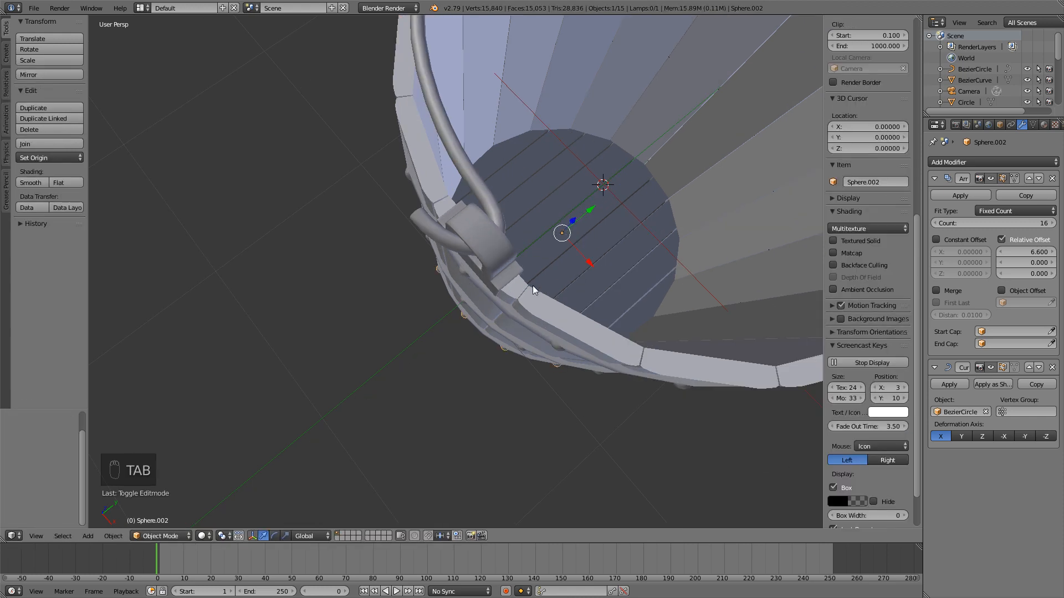
middle_click_drag(502, 368, 490, 336)
scroll(485, 360, "up", 4)
middle_click_drag(482, 384, 563, 311)
scroll(565, 299, "down", 5)
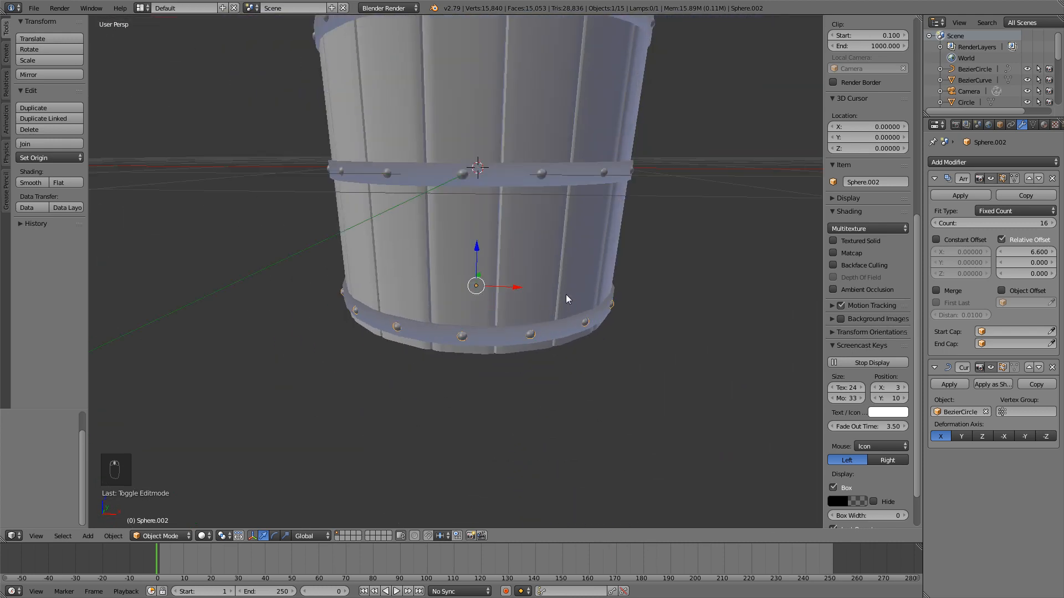
- Clear the selection and examine the whole bucket with its three riveted bands from several angles
key("a")
middle_click_drag(581, 193, 561, 302)
middle_click_drag(619, 251, 525, 220)
scroll(543, 255, "up", 2)
scroll(604, 244, "down", 5)
left_click(619, 162)
key("a")
key("a")
key("a")
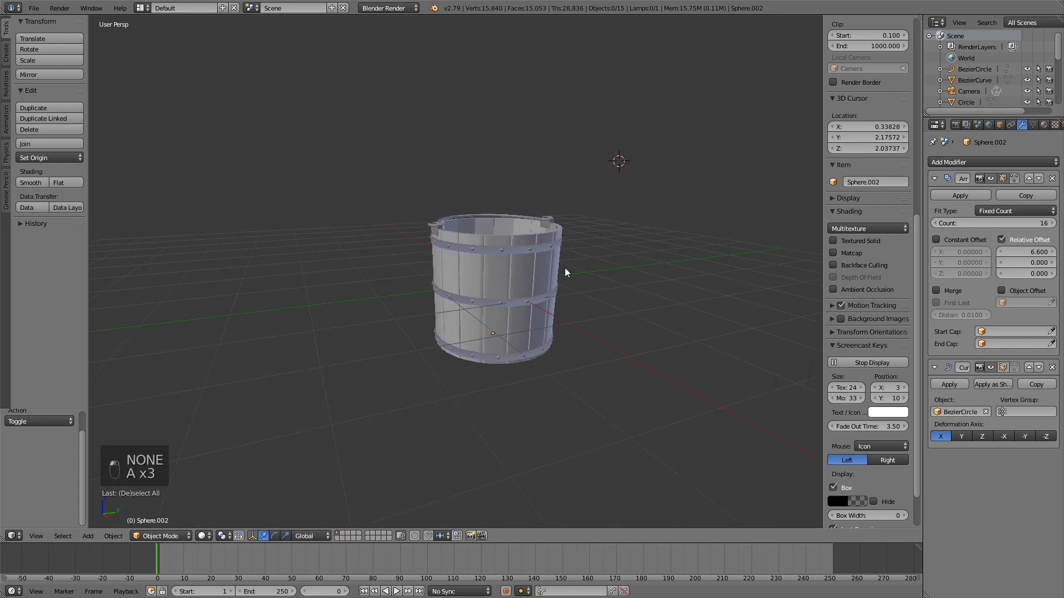
- Select all objects in the scene, move them up about 1.29 along Z so the bucket stands on the grid floor, and deselect everything
key("a")
key("g")
key("z")
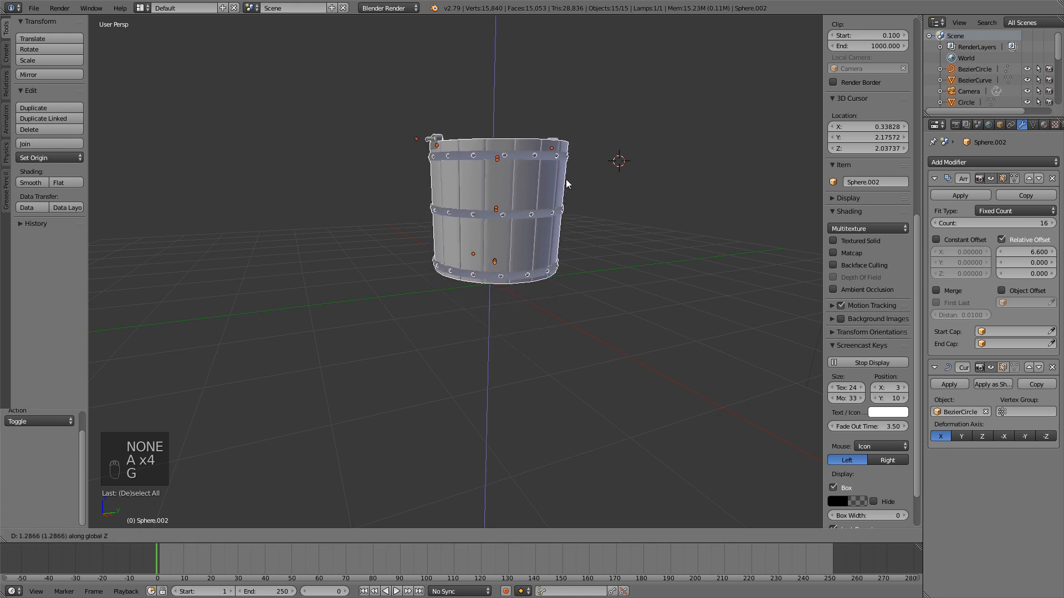
left_click(566, 184)
middle_click_drag(478, 151, 485, 180)
middle_click_drag(485, 180, 504, 266, "shift")
key("a")
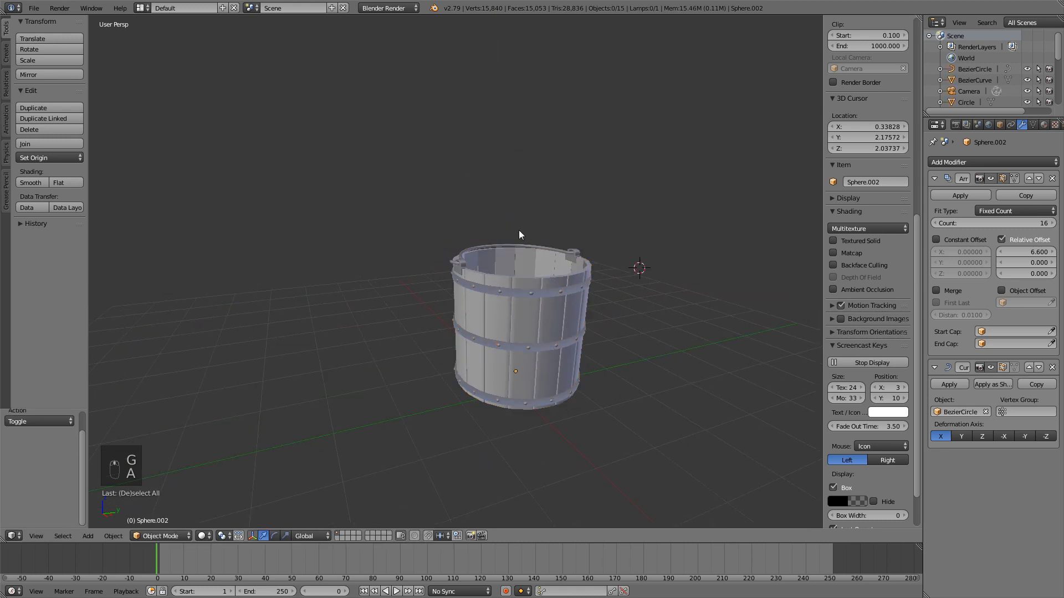
middle_click_drag(562, 230, 567, 273)
middle_click_drag(559, 273, 562, 277)
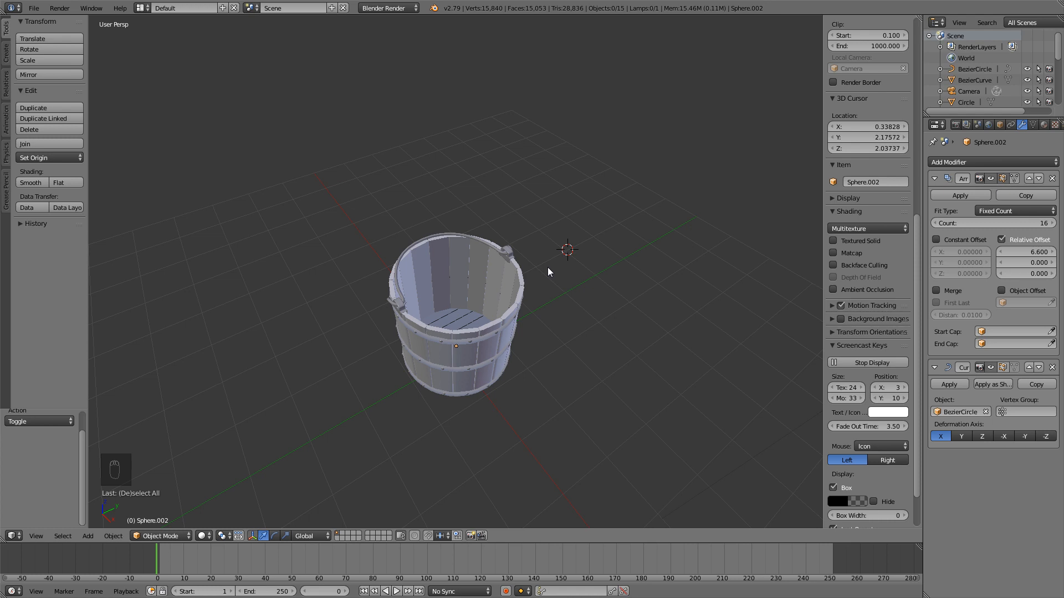
middle_click_drag(546, 288, 550, 266)
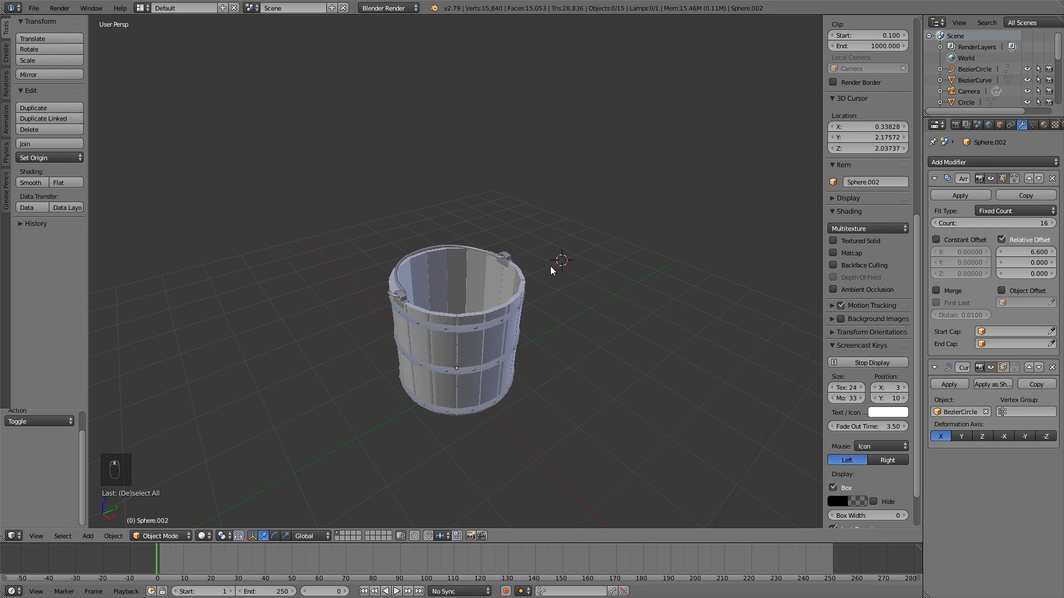